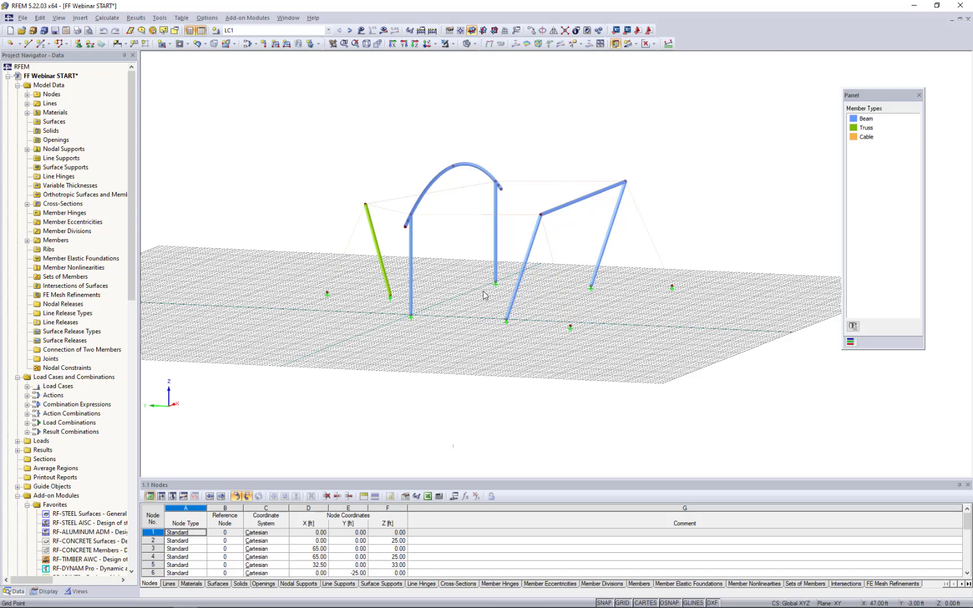
- Turn off the work plane grid so only the frame structure is displayed
left_click(621, 604)
scroll(473, 366, "up", 3)
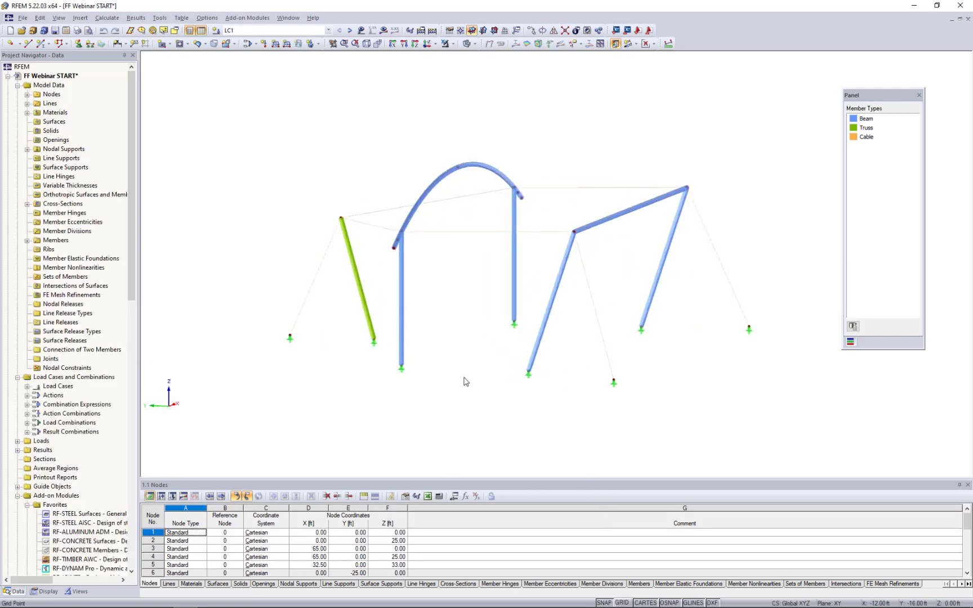
scroll(465, 382, "up", 2)
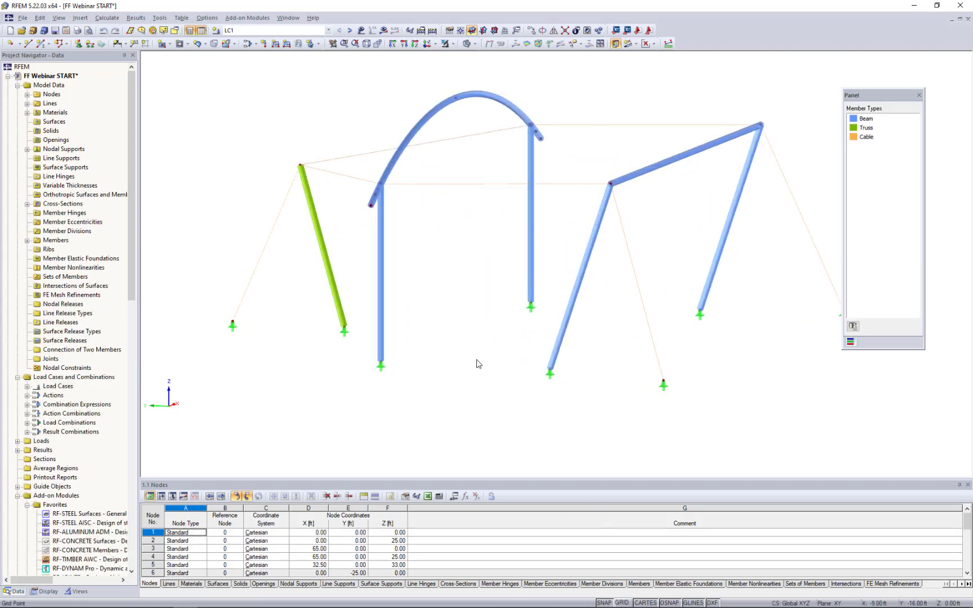
mouse_move(477, 357)
middle_mouse_down("ctrl")
mouse_move(488, 358)
mouse_move(480, 356)
middle_mouse_up("ctrl")
scroll(482, 357, "down", 1)
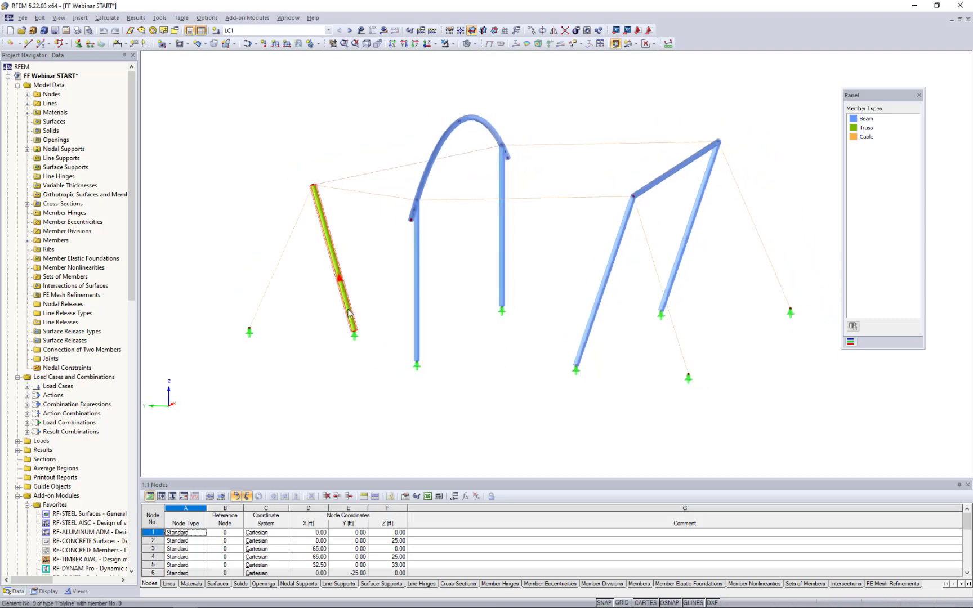
- Review the member type and cross-section of the green truss mast and of one inclined beam column, leaving both unchanged
double_click(350, 313)
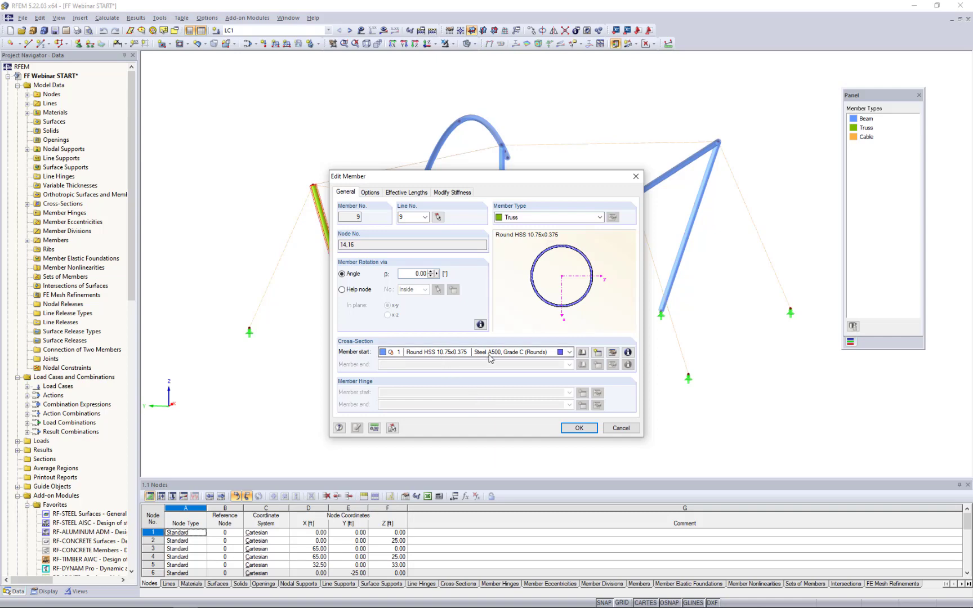
left_click(621, 428)
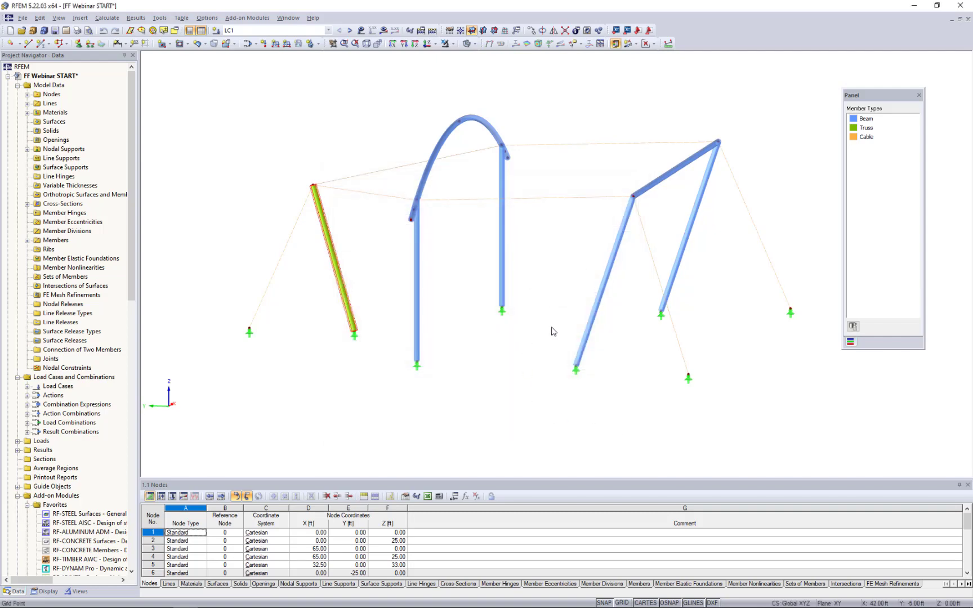
middle_click_drag(495, 356, 409, 389, "ctrl")
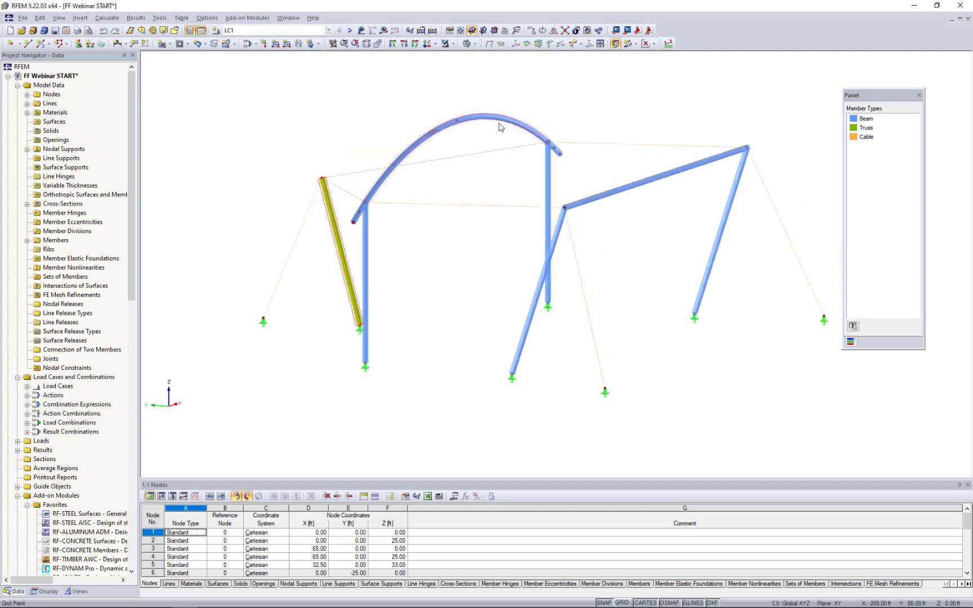
middle_click_drag(463, 299, 622, 307, "ctrl")
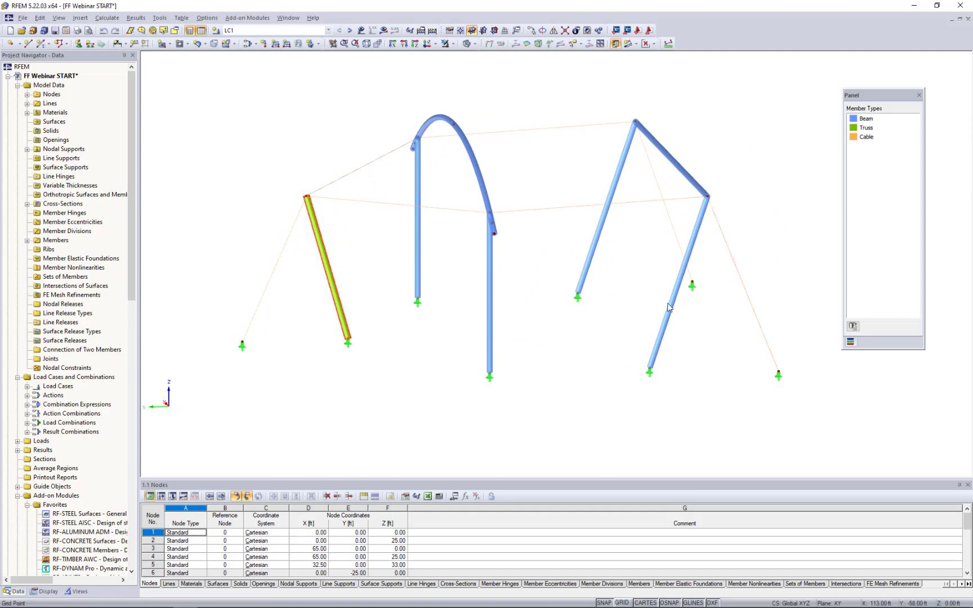
double_click(660, 346)
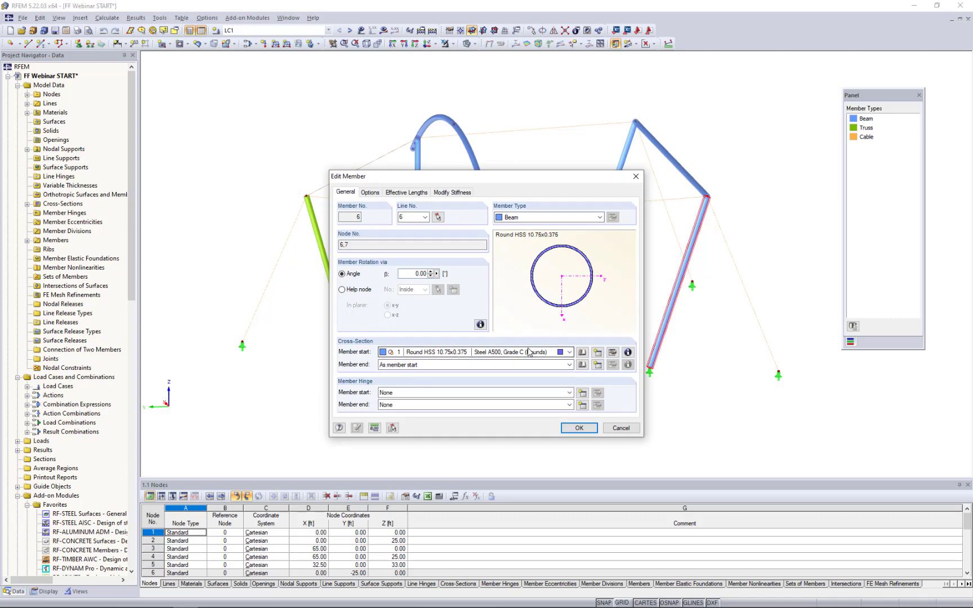
left_click(620, 430)
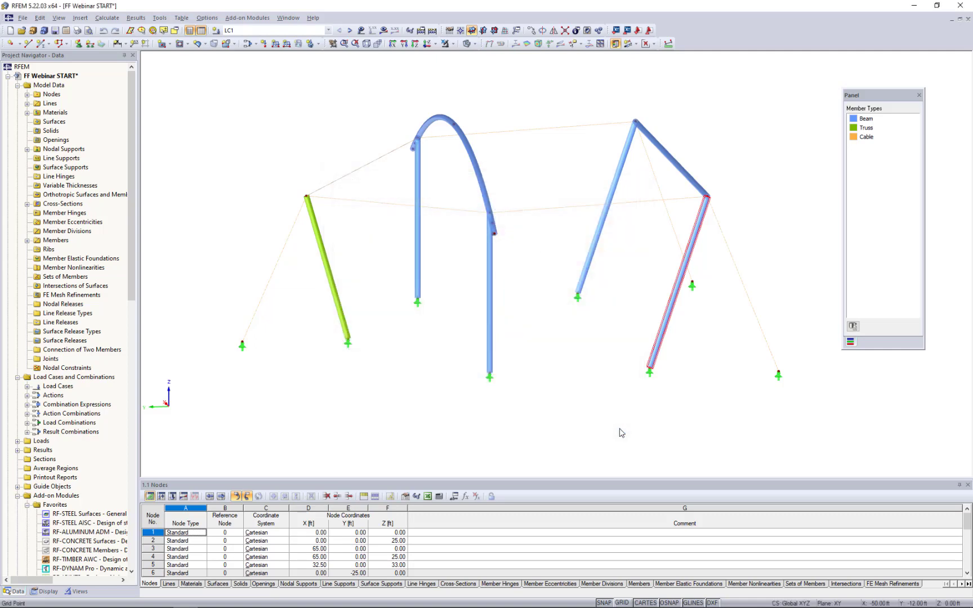
- Switch the model display from rendered members to wireframe lines
middle_click_drag(610, 404, 522, 423, "ctrl")
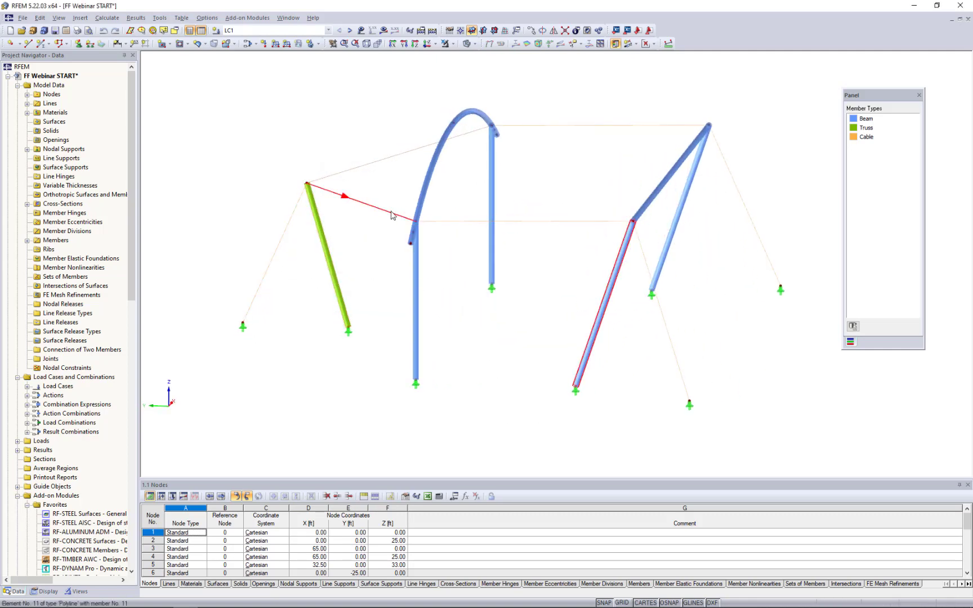
left_click(475, 44)
left_click(479, 59)
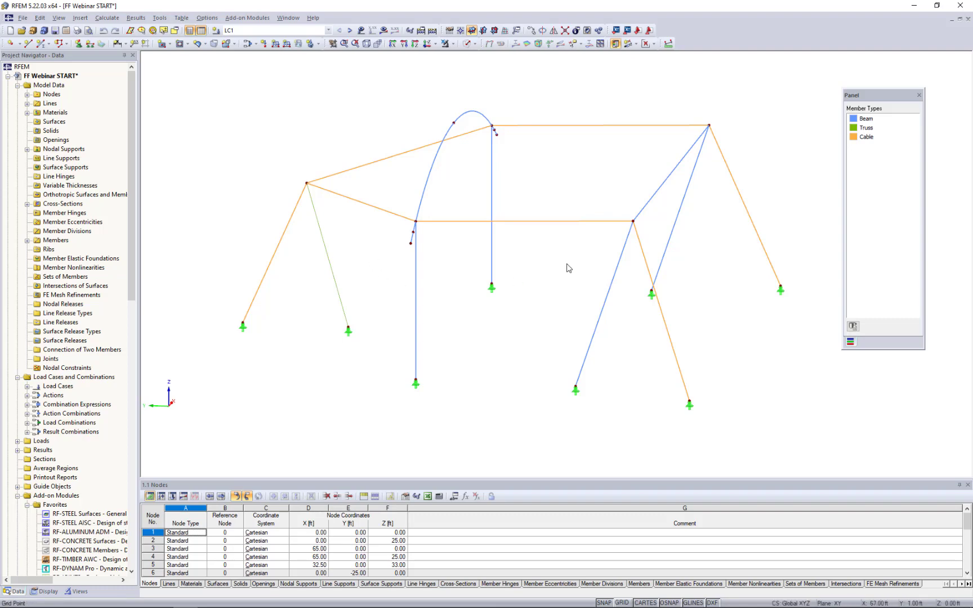
- Review the member type, cross-section and material of the cable running from the front arch column to the inclined column
double_click(553, 225)
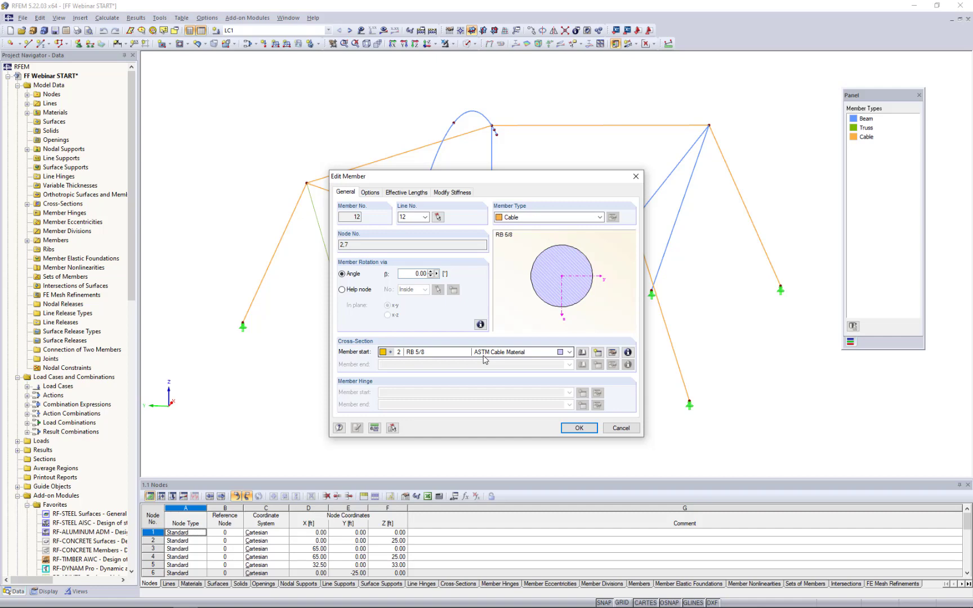
left_click(621, 429)
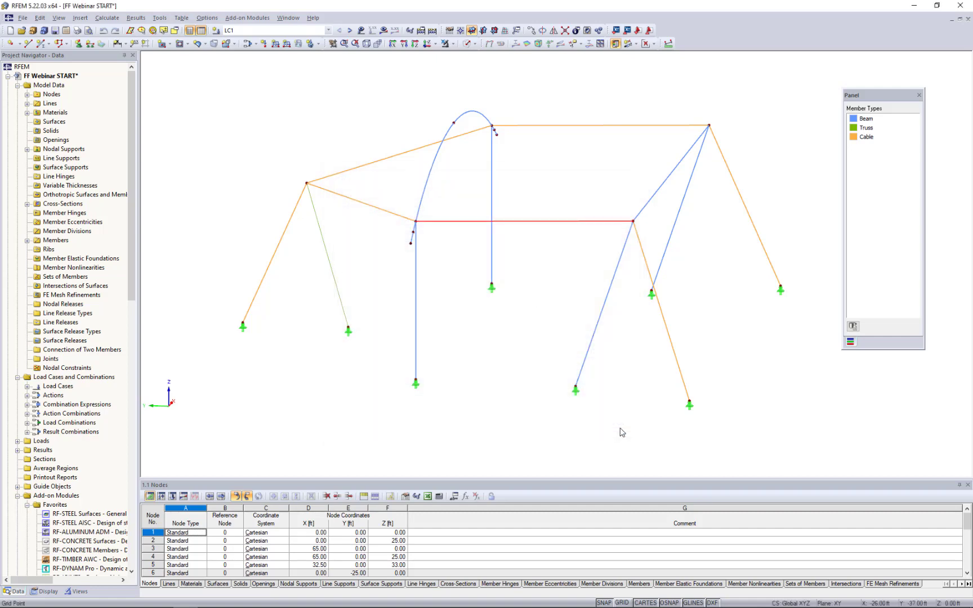
middle_click_drag(515, 334, 472, 337, "ctrl")
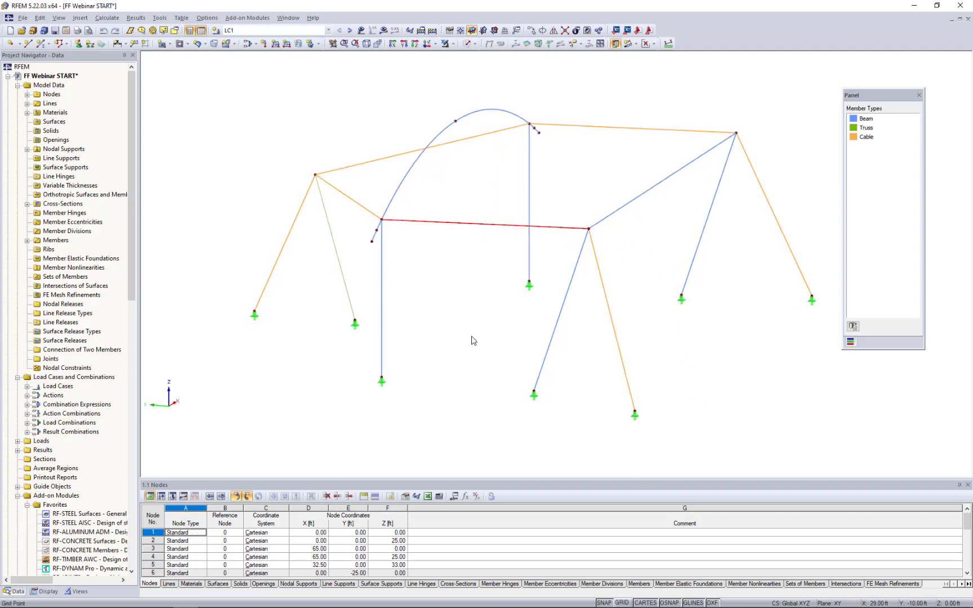
scroll(472, 337, "down", 1)
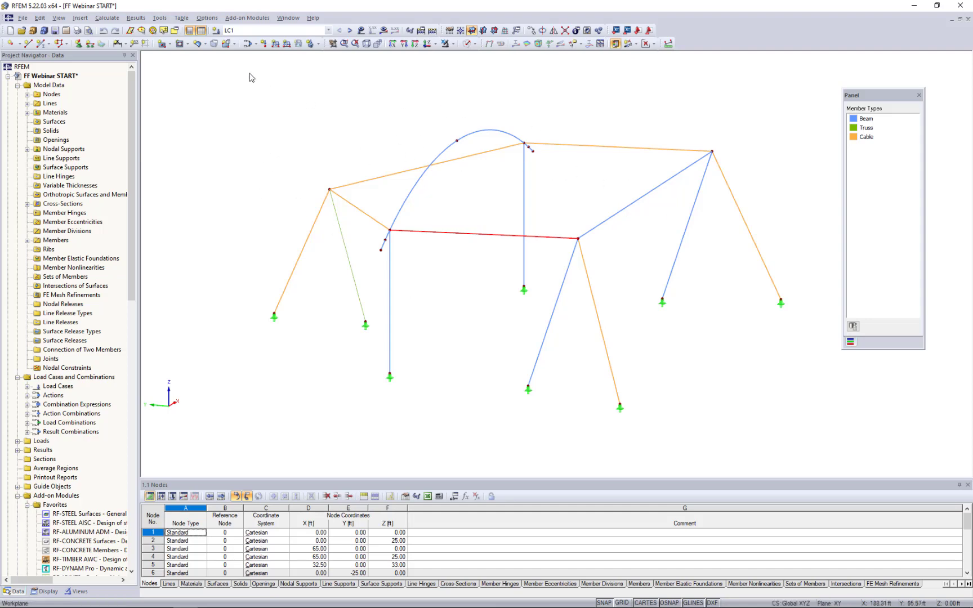
- Enter "Dead Load" as the description of load case LC1
left_click(246, 49)
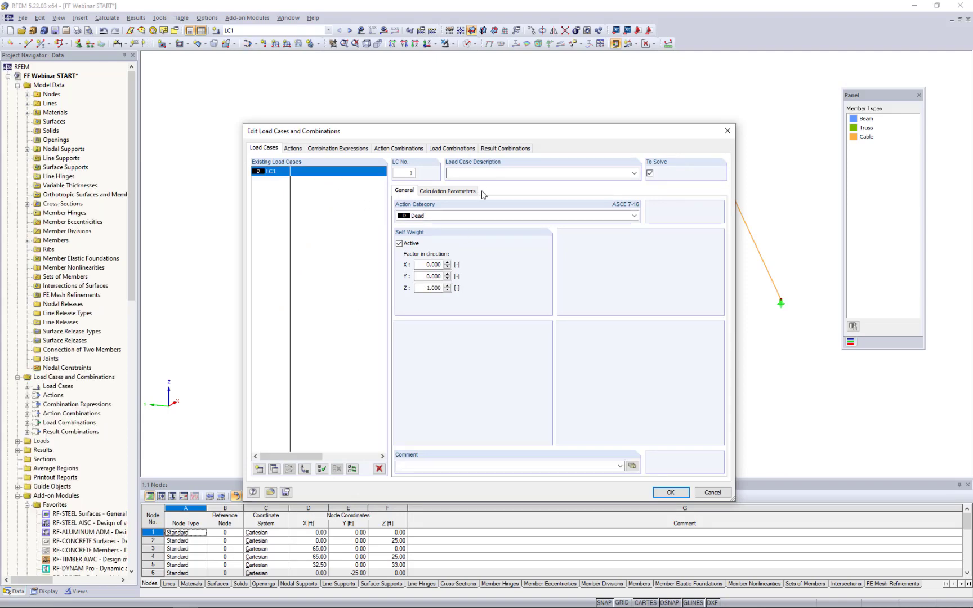
left_click(479, 173)
type("Dead Load")
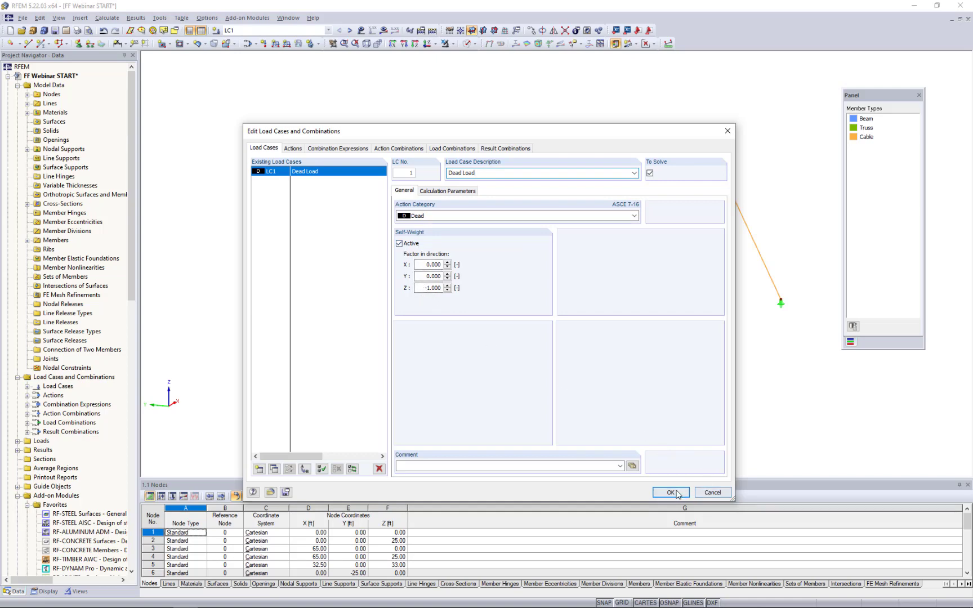
left_click(710, 493)
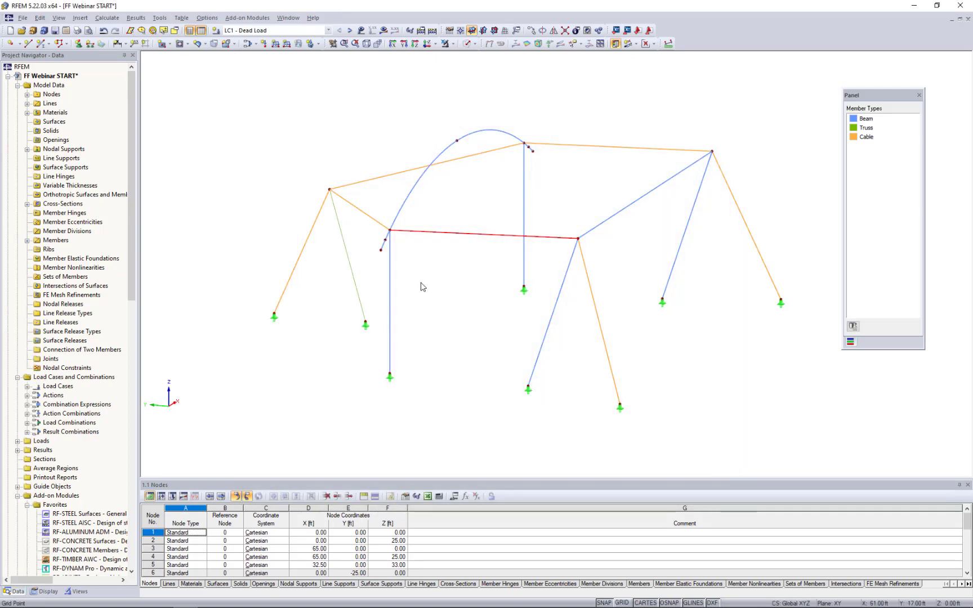
- Examine the global deformations for LC1 - Dead Load and switch the results display off again
left_click(383, 31)
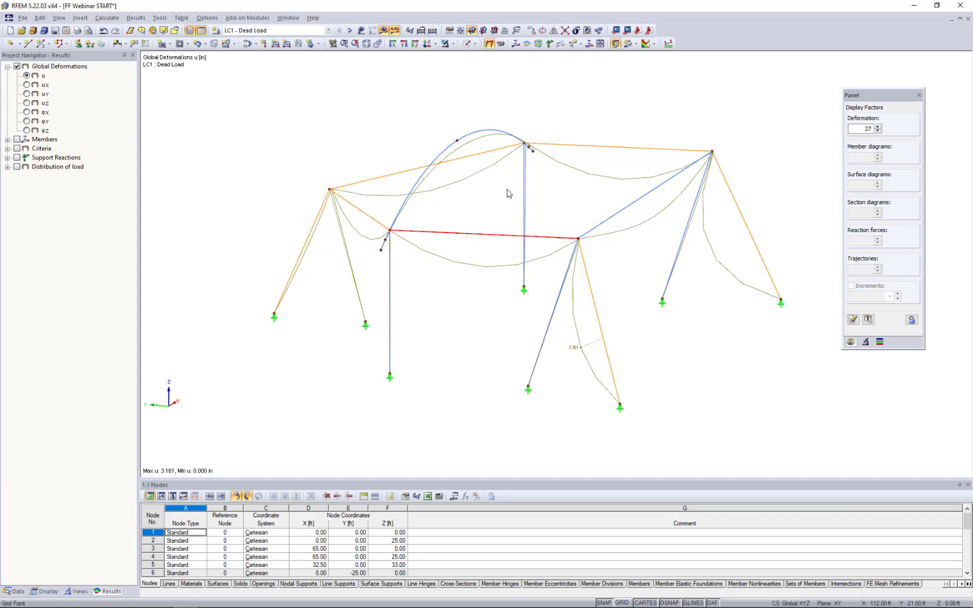
middle_click_drag(650, 342, 678, 339, "ctrl")
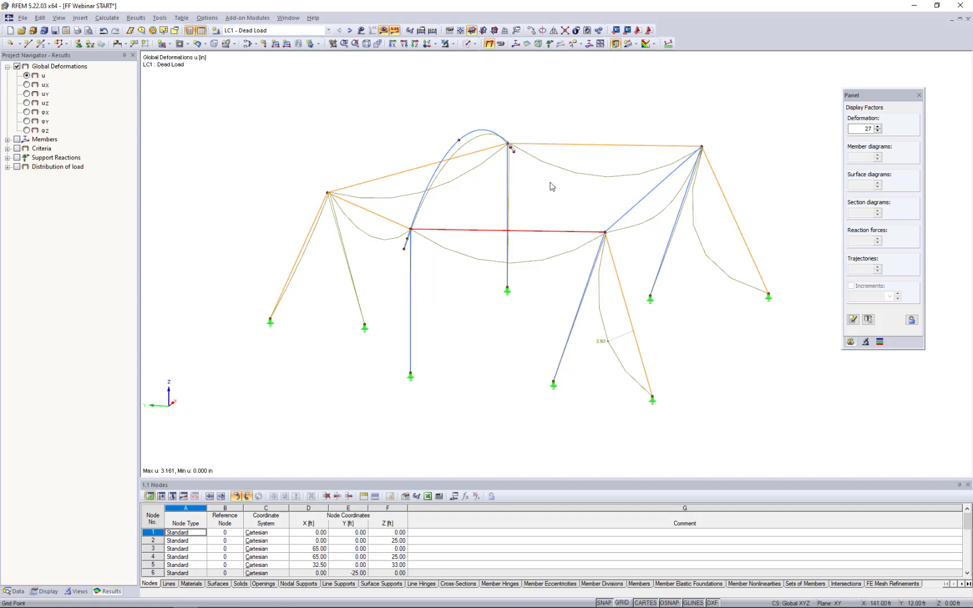
left_click(383, 30)
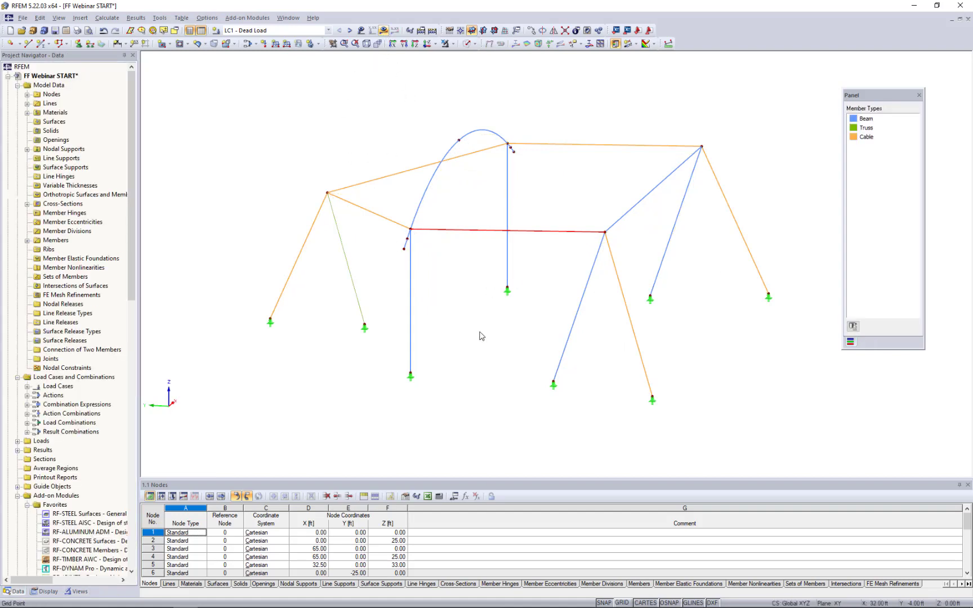
- Copy the base node of the front arch column once, offset by -6.50 ft in X, -15.75 ft in Y and 8.00 ft in Z
scroll(458, 339, "up", 2)
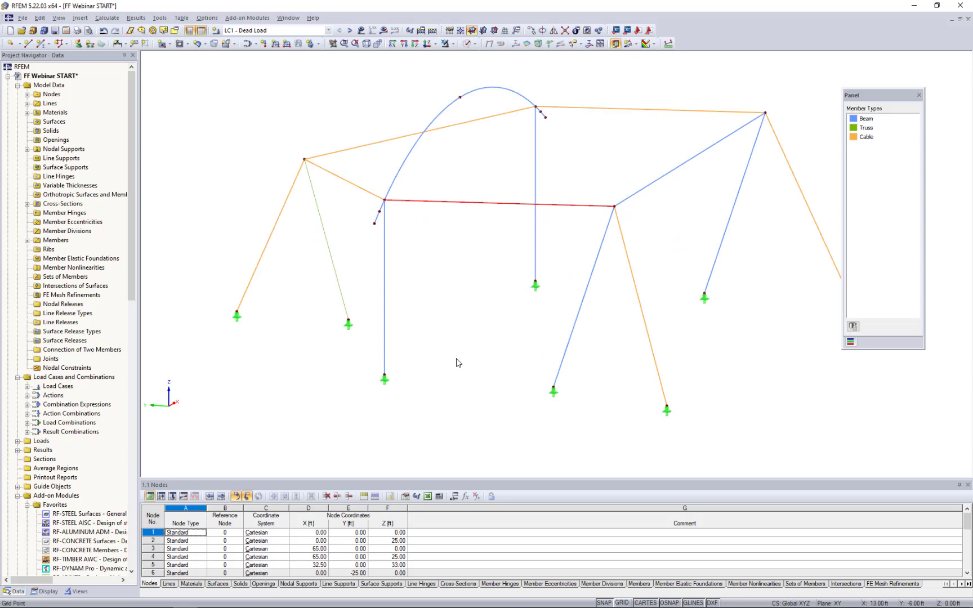
middle_click_drag(457, 359, 451, 339)
scroll(452, 339, "down", 1)
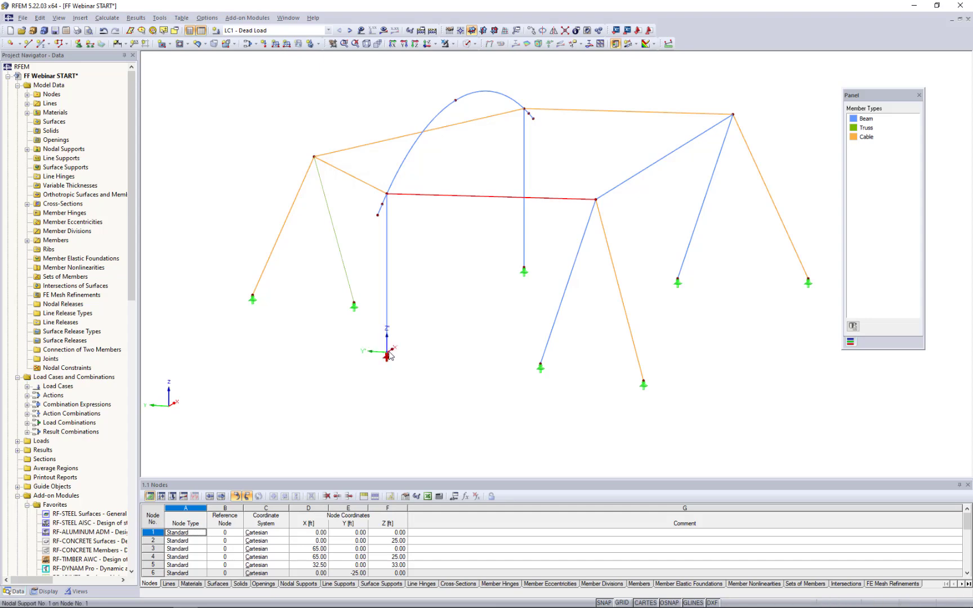
left_click(417, 351)
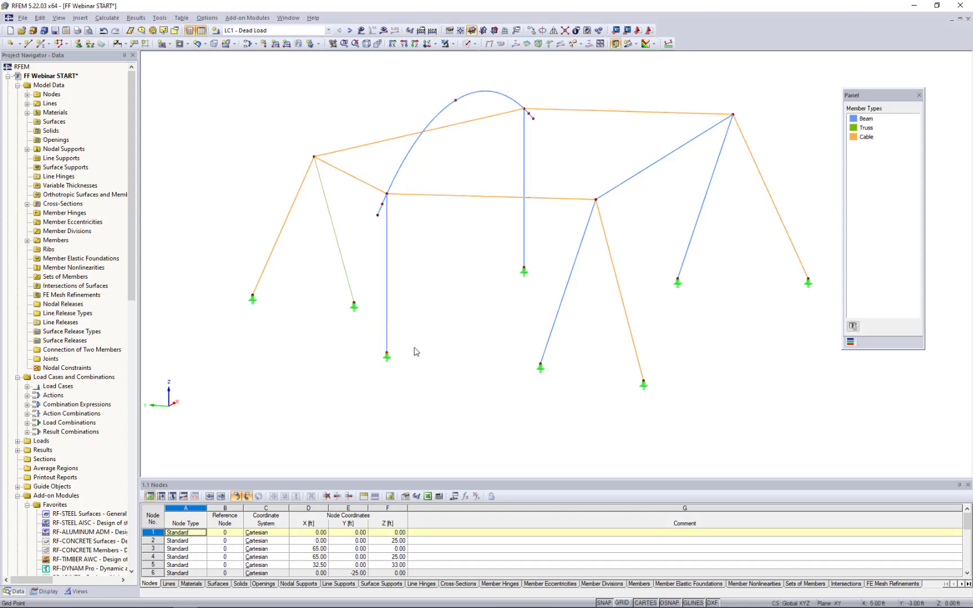
left_click(531, 32)
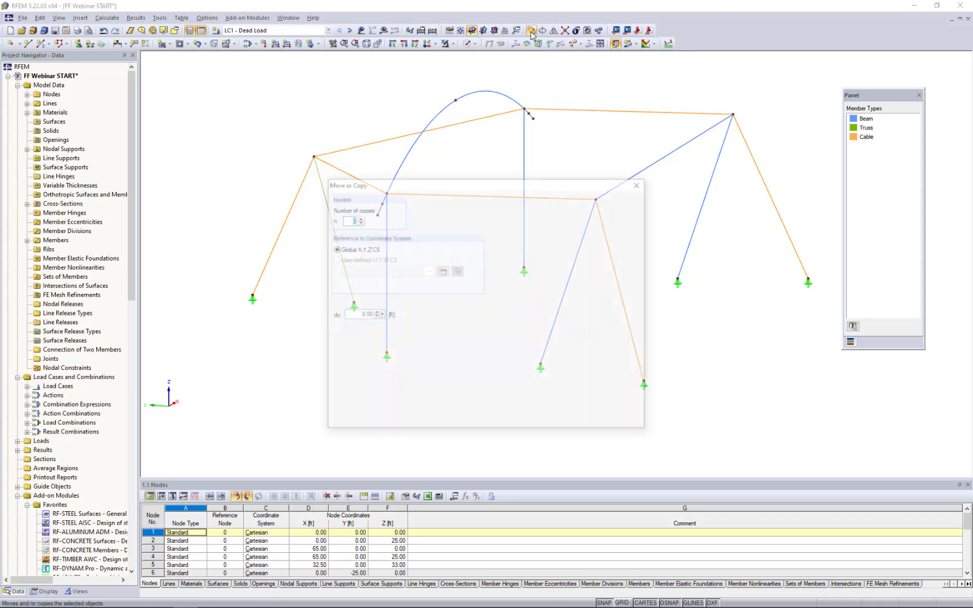
left_click(359, 217)
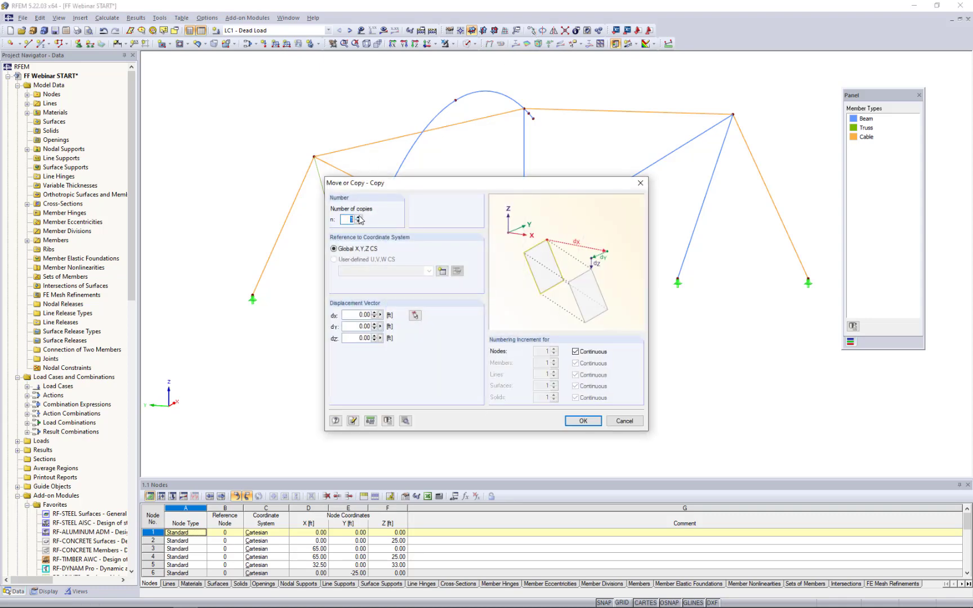
left_click(355, 314)
key("BackSpace")
key("Tab")
left_click(571, 421)
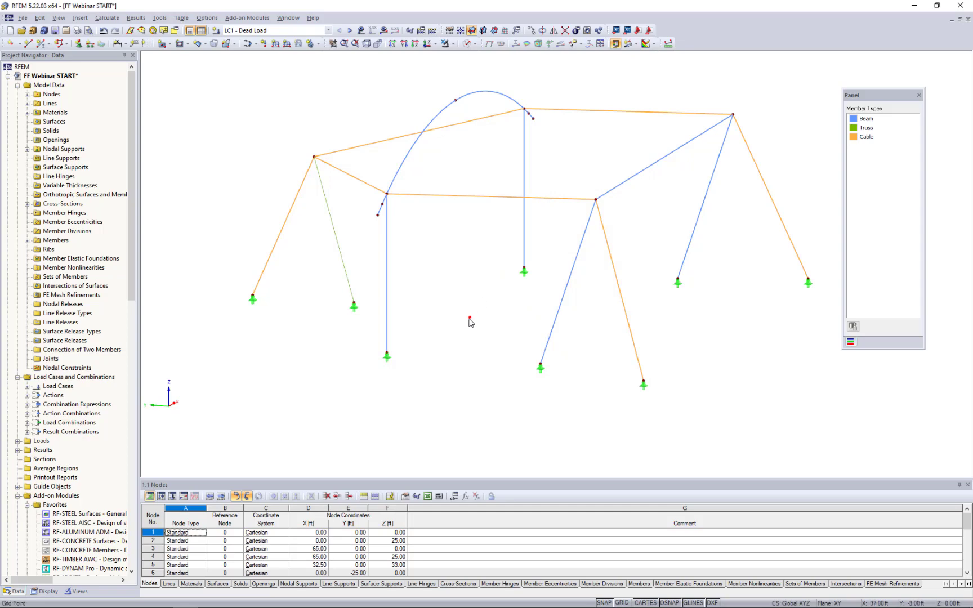
- Draw two connected straight lines from the arch's lower front end through the copied node to the top of the front inclined column
middle_click_drag(466, 350, 445, 354, "ctrl")
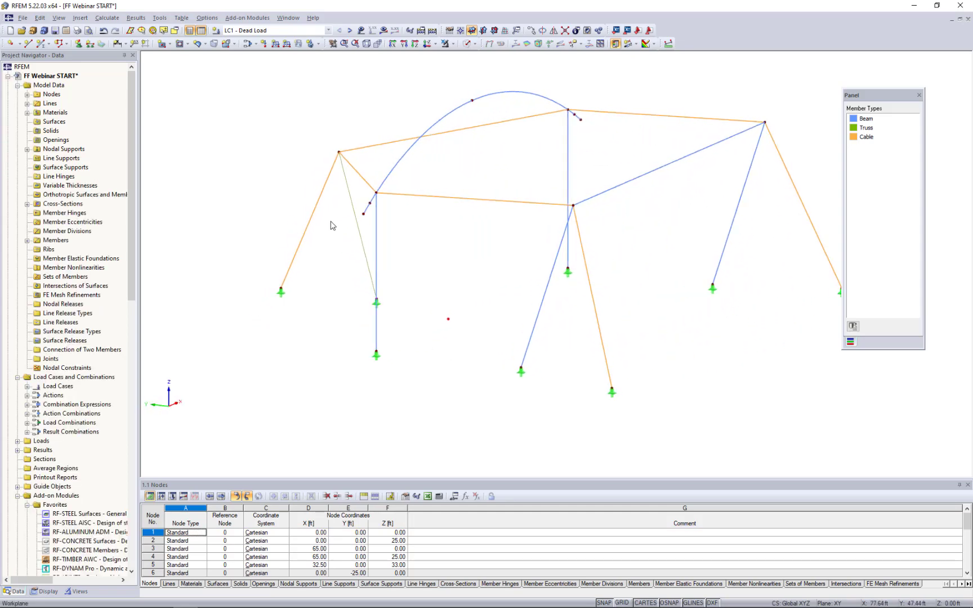
left_click(27, 46)
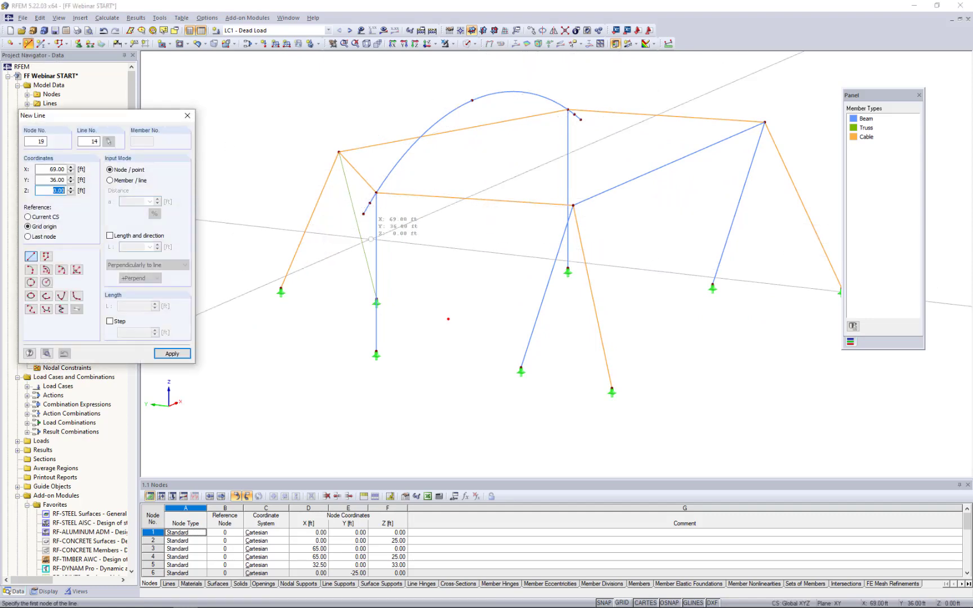
left_click(363, 212)
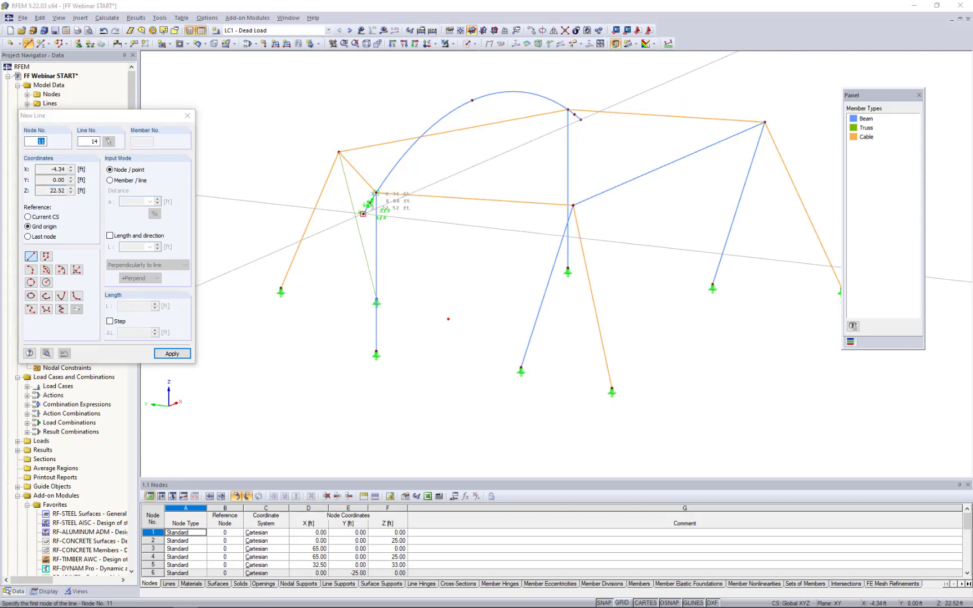
left_click(448, 319)
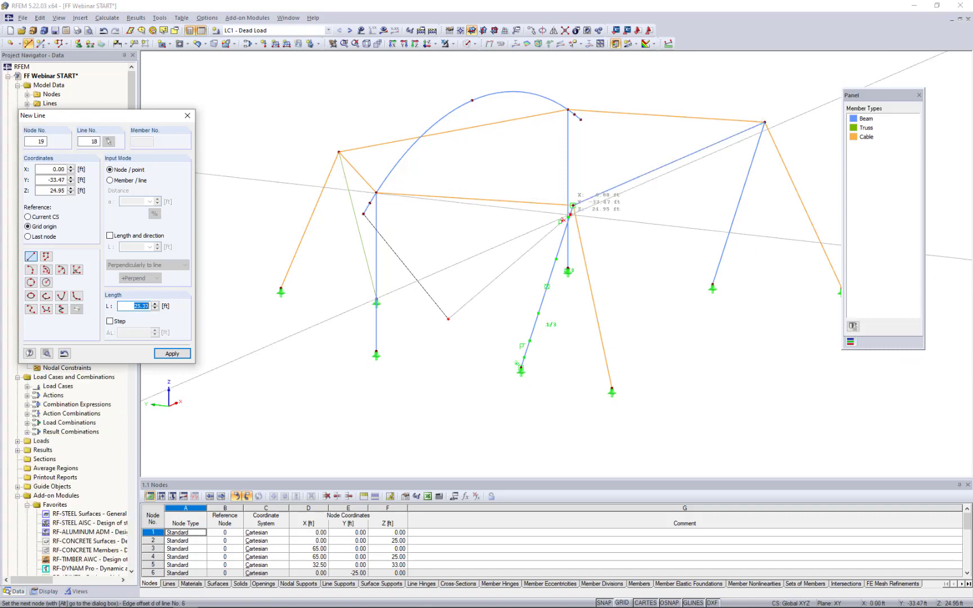
middle_click_drag(544, 245, 586, 252, "ctrl")
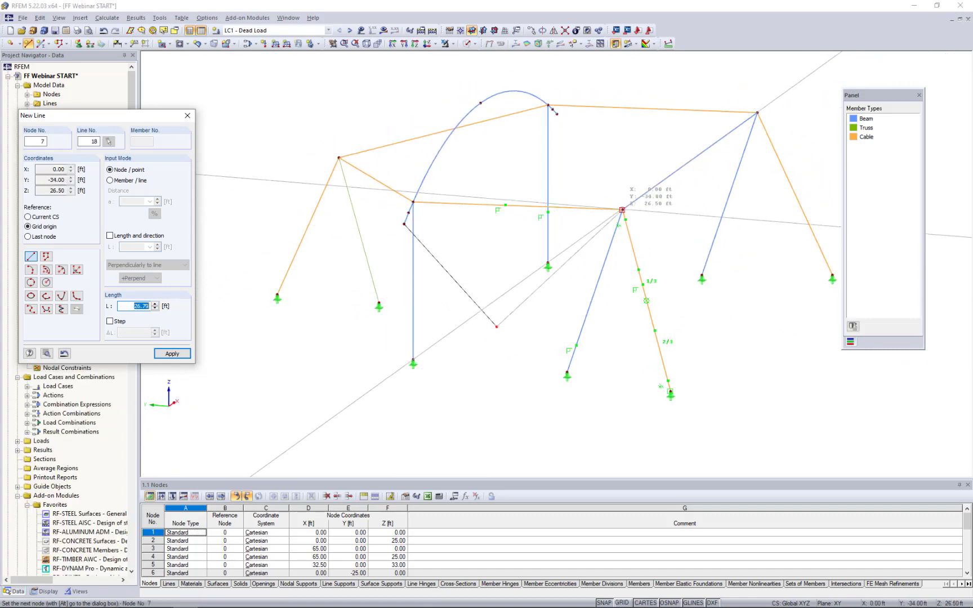
left_click(622, 210)
right_click(606, 161)
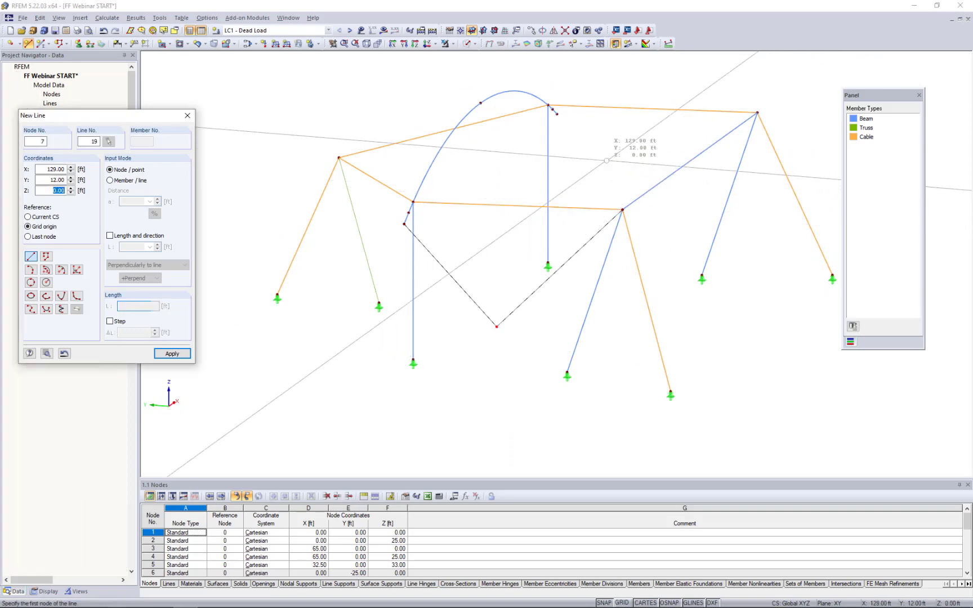
right_click(607, 161)
- Copy the junction node of the two new boundary lines once, offset by -3.00 ft in X, 0.00 ft in Y and -8.00 ft in Z
middle_click_drag(509, 304, 571, 276, "ctrl")
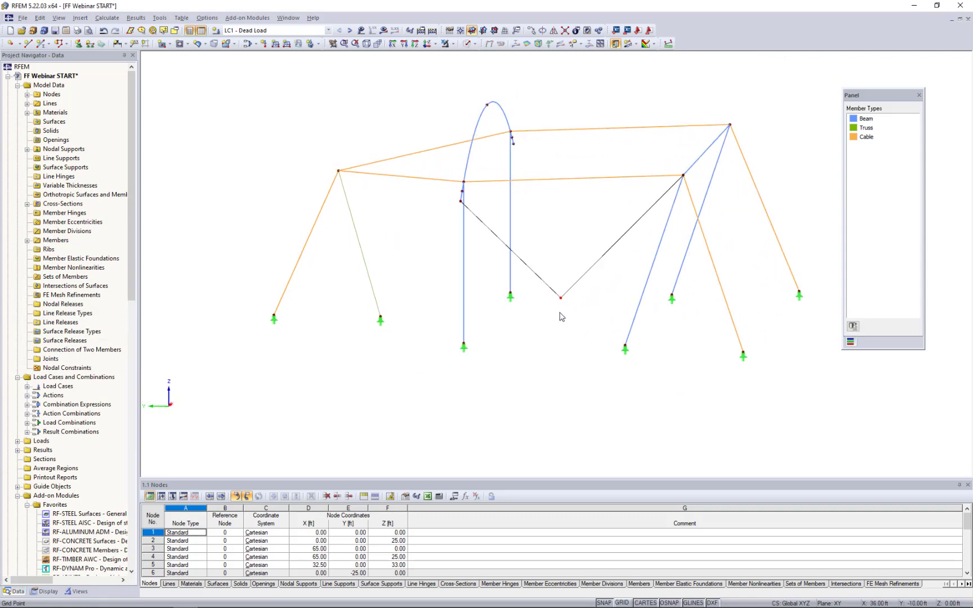
left_click(560, 298)
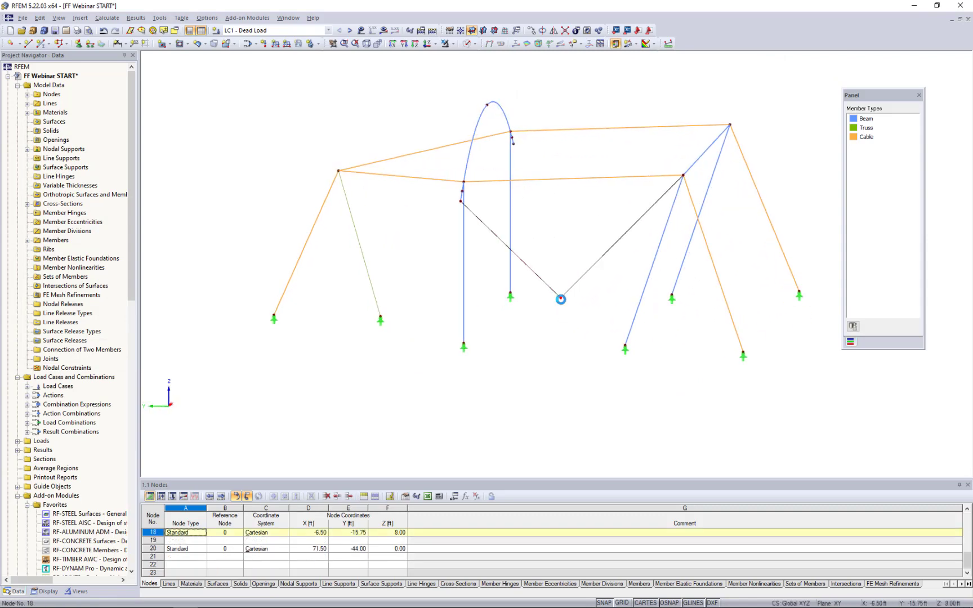
left_click(531, 31)
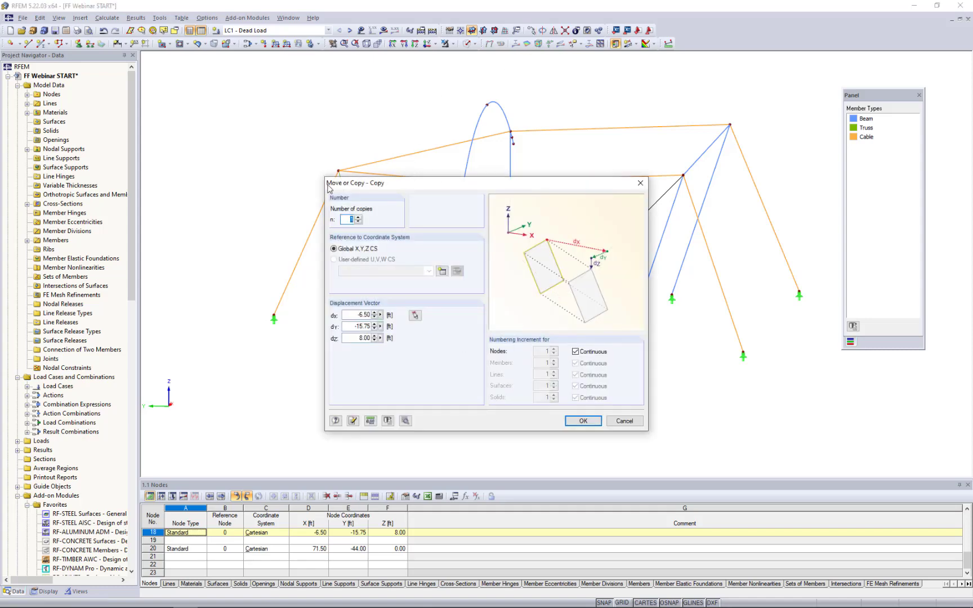
left_click_drag(352, 317, 379, 315)
key("Tab")
type("0")
left_click(583, 422)
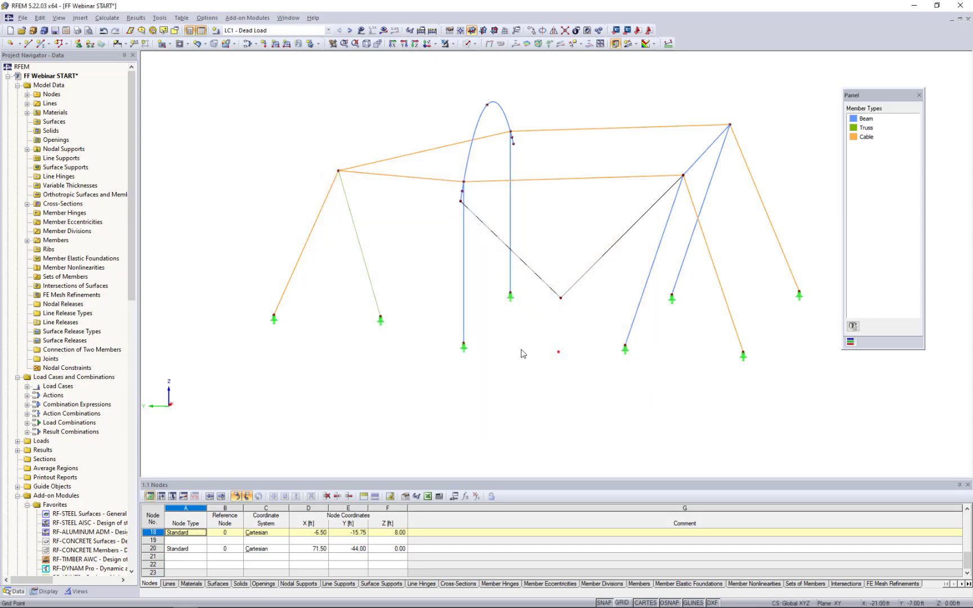
- Draw a straight line from the front boundary lines' junction node down to its ground-level copy
middle_click_drag(574, 321, 524, 334)
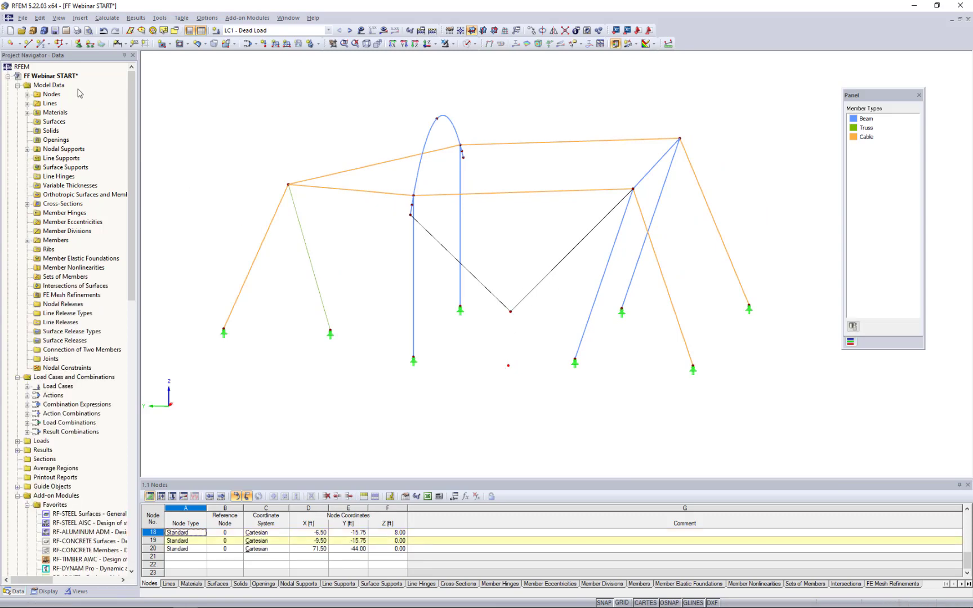
left_click(26, 47)
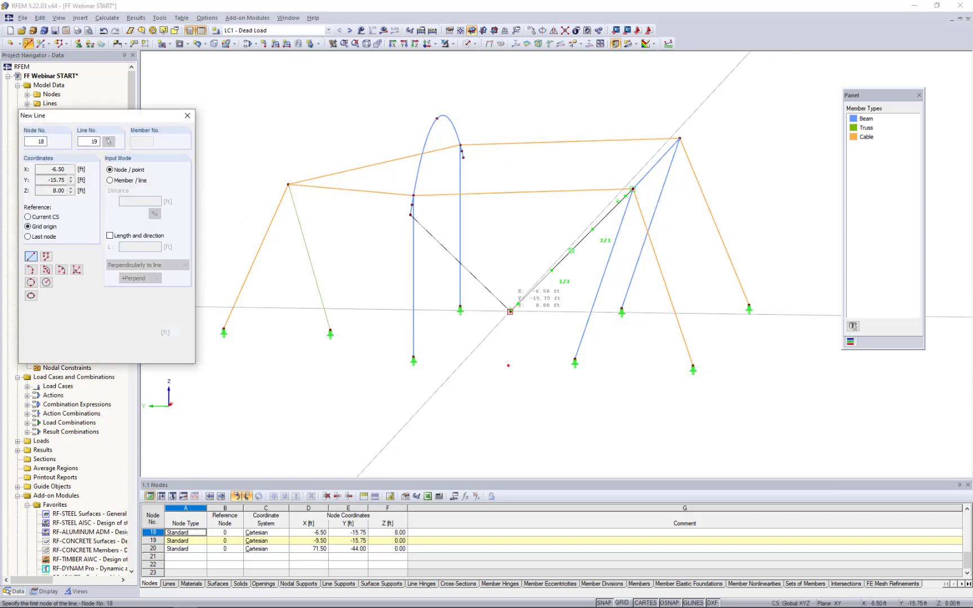
left_click(511, 312)
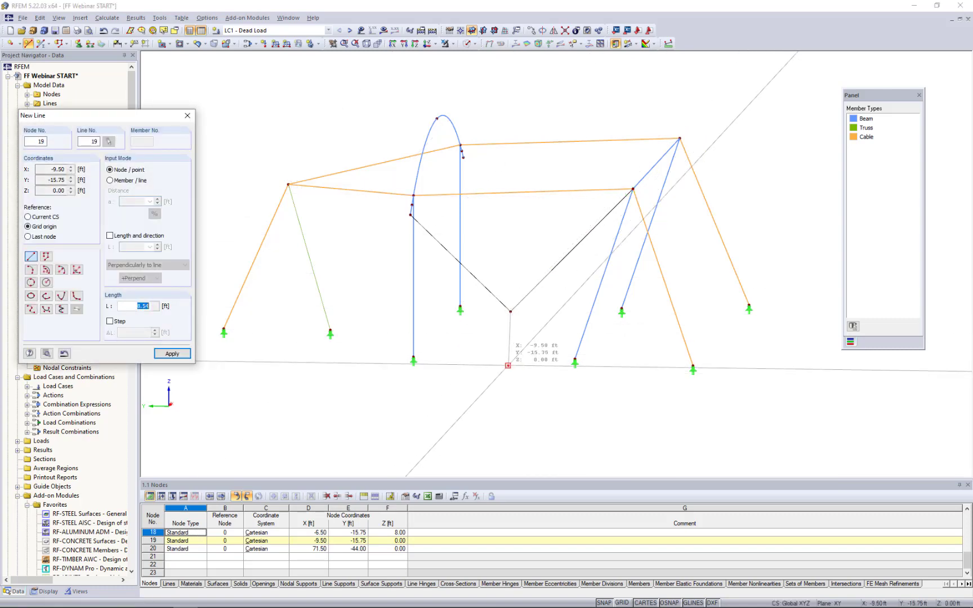
left_click(508, 365)
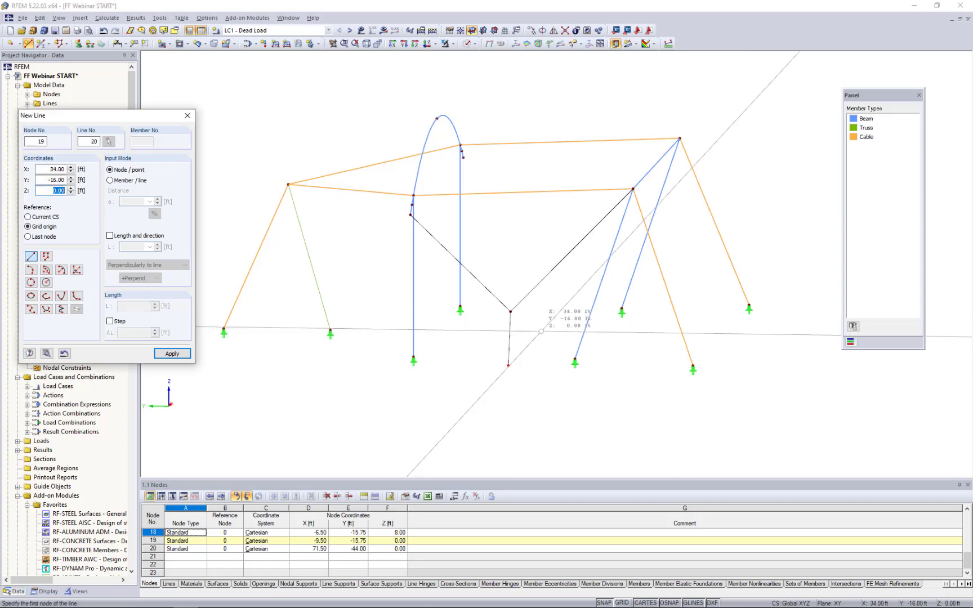
key("Escape")
- Copy the inner support node below the cable apex once, offset by -24.25 ft in X, 0.00 ft in Y and 8.00 ft in Z
middle_click_drag(543, 344, 461, 365, "ctrl")
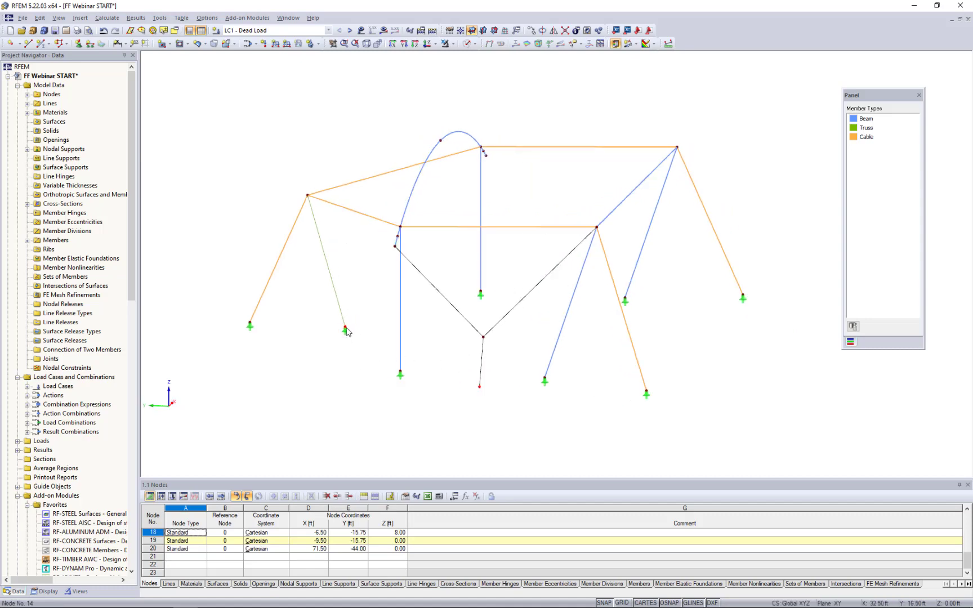
left_click(346, 328)
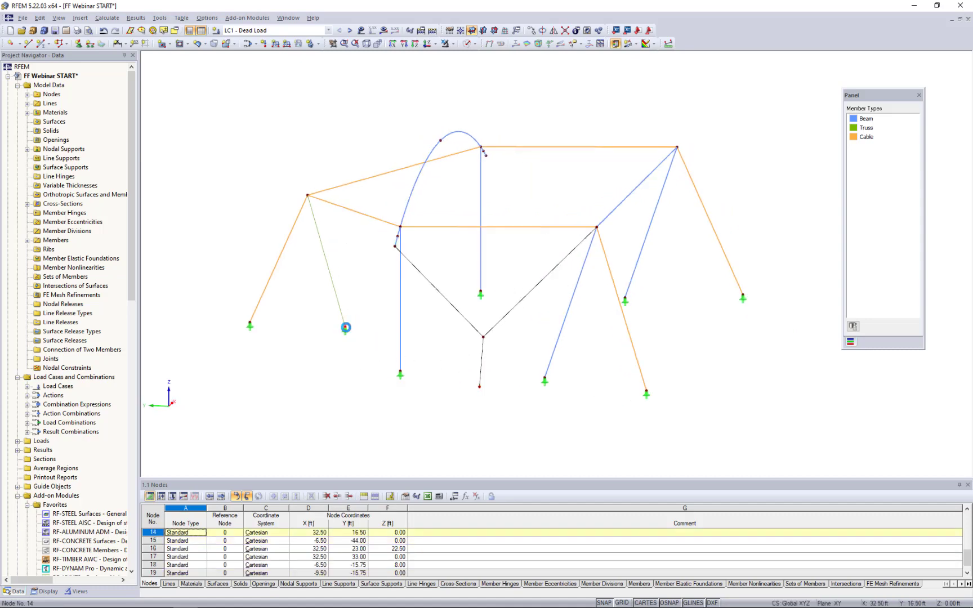
left_click(531, 30)
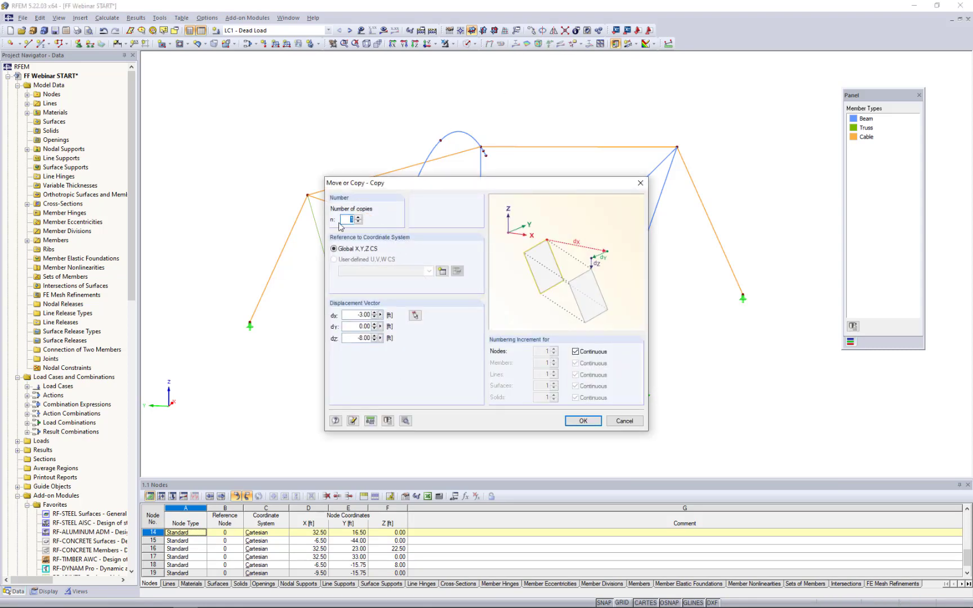
left_click(361, 315)
type("-24.25")
key("Tab")
type("0")
key("Tab")
left_click(583, 422)
- Draw two connected straight lines from the cable apex through the copied node to the arch's nearer lower end
middle_click_drag(387, 357, 538, 338, "ctrl")
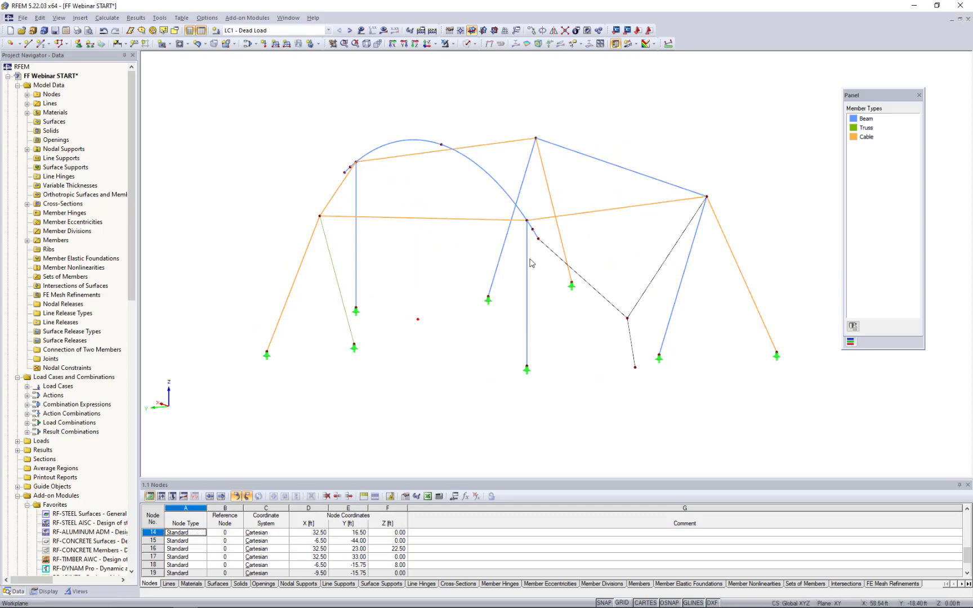
left_click(28, 45)
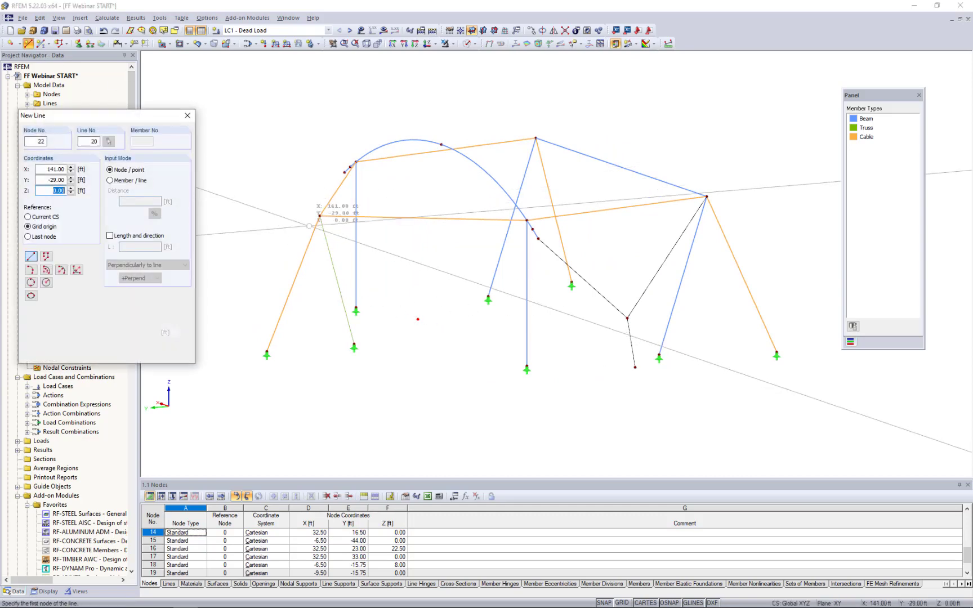
left_click(319, 215)
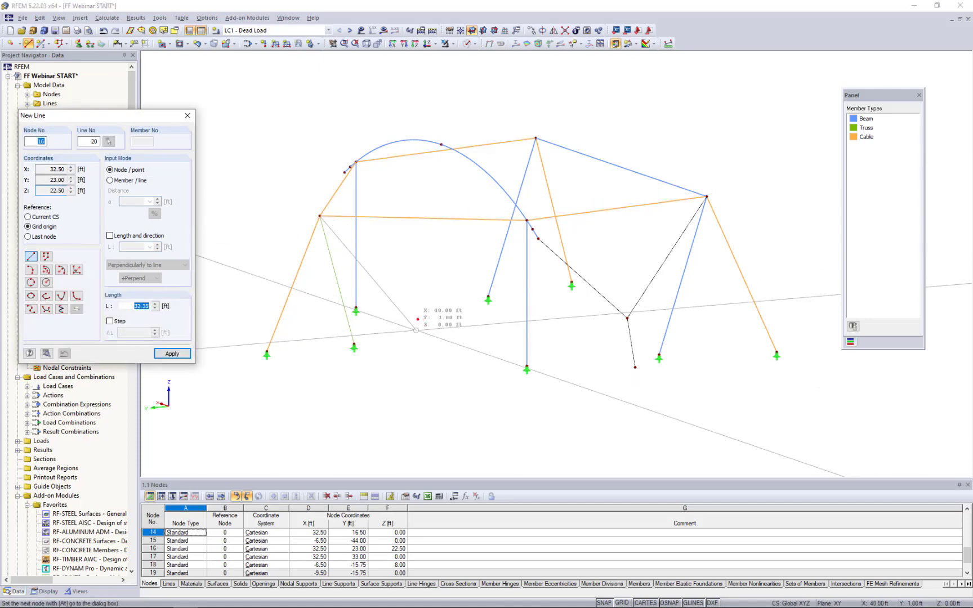
left_click(417, 320)
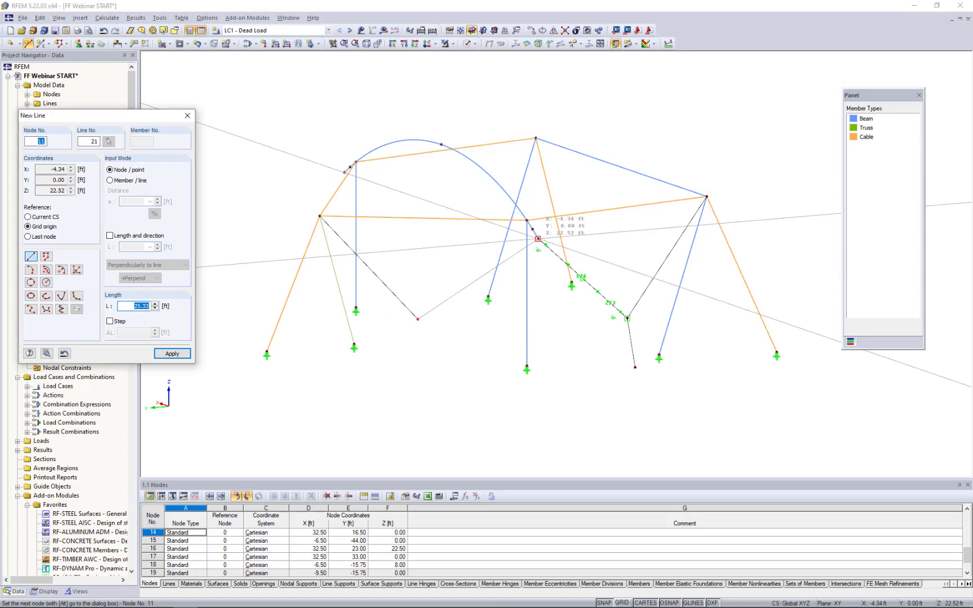
left_click(538, 238)
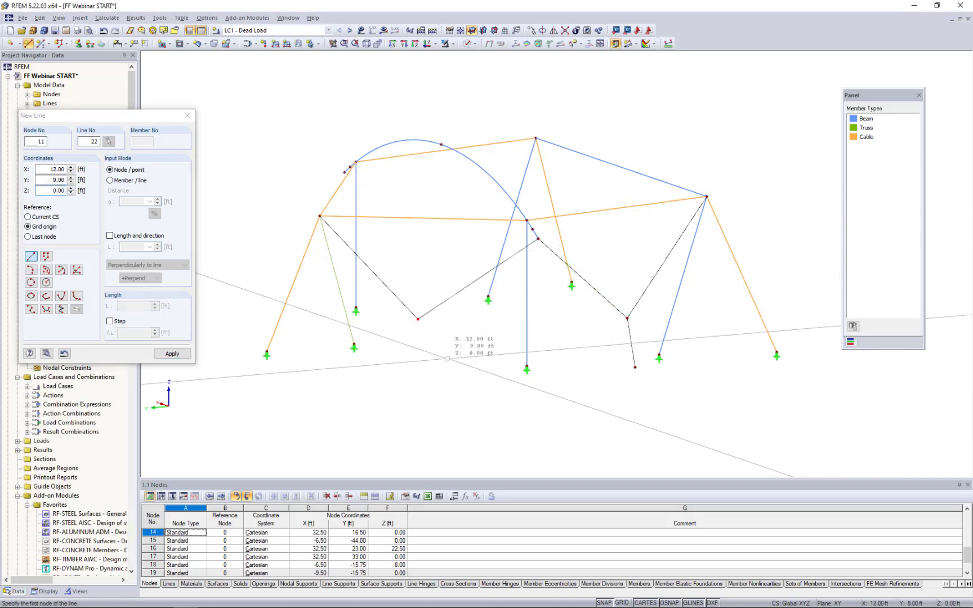
key("Escape")
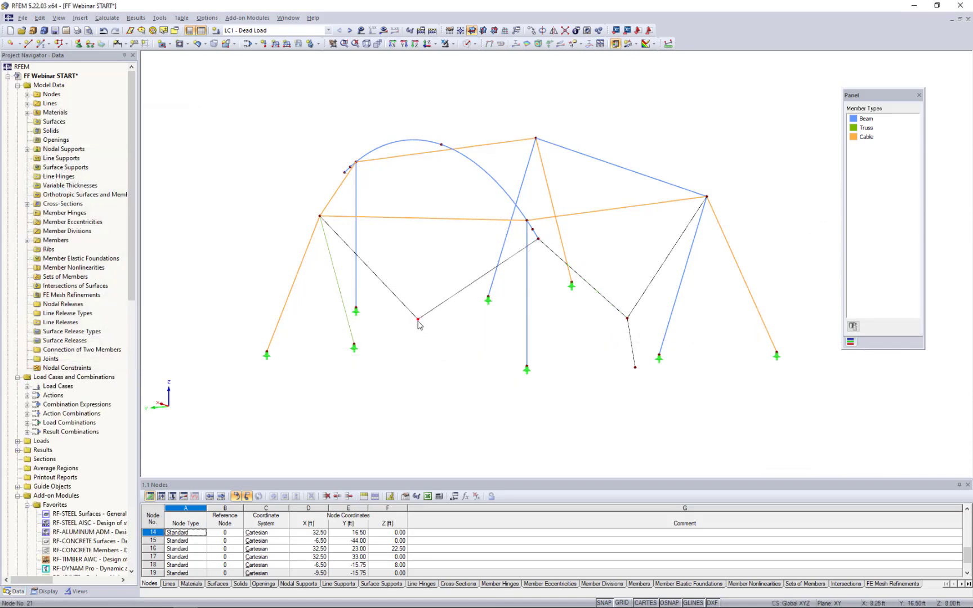
- Copy the junction node of the second boundary line pair once, offset by -3.00 ft in X, 3.00 ft in Y and -8.00 ft in Z
left_click(418, 320)
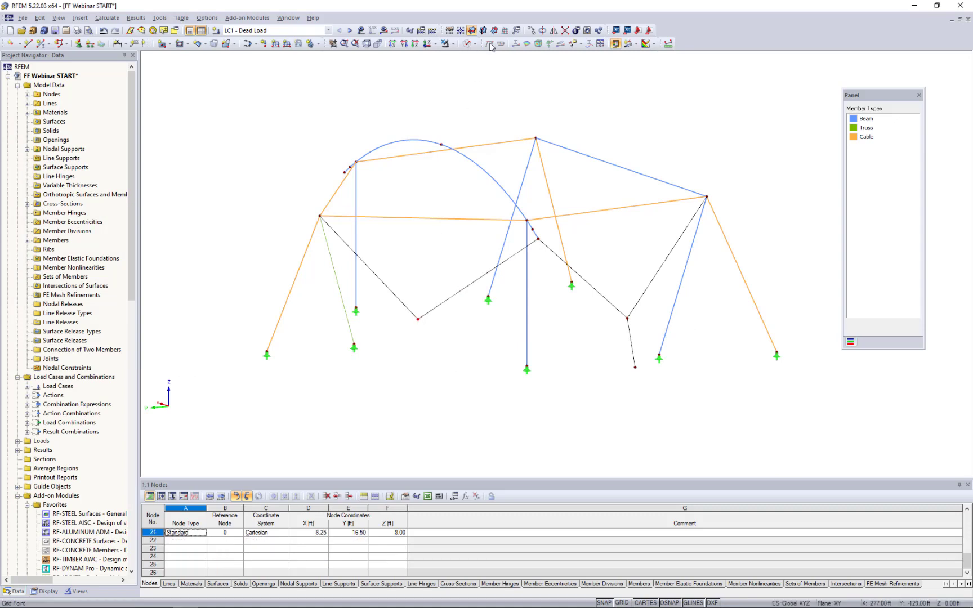
left_click(531, 31)
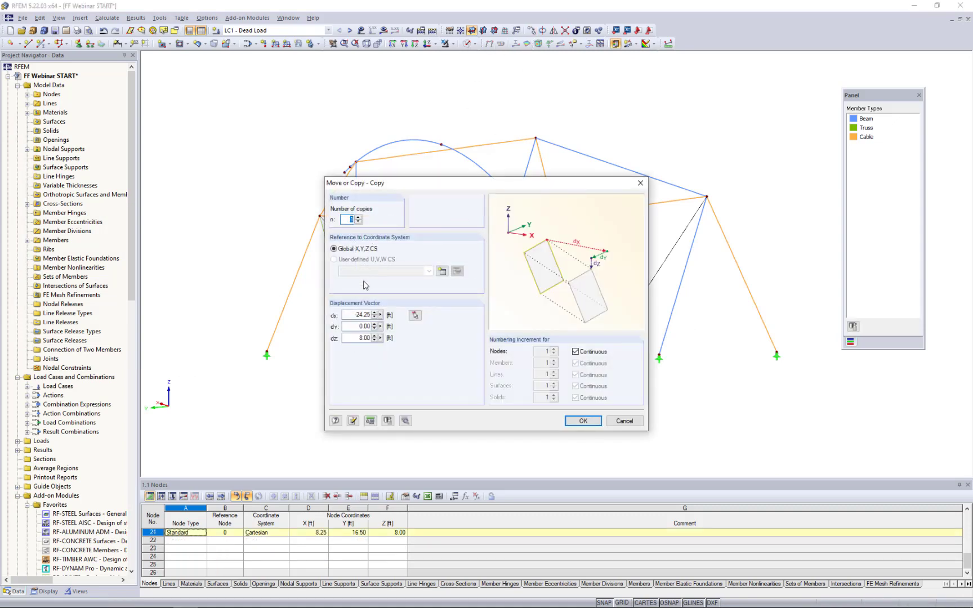
double_click(354, 315)
type("-8")
left_click(580, 423)
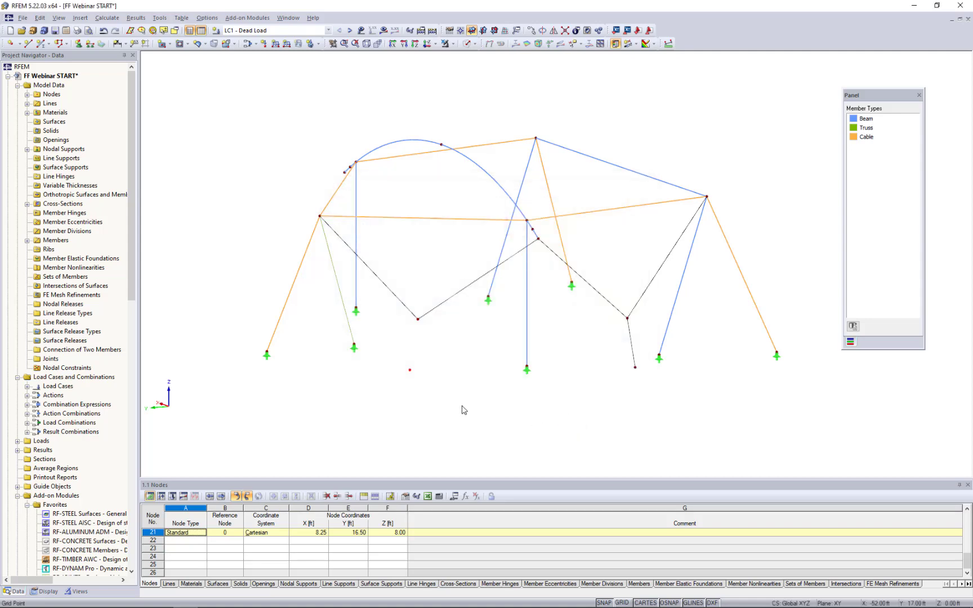
- Draw a straight line from the second pair's junction node down to its newly copied ground-level node
left_click(28, 44)
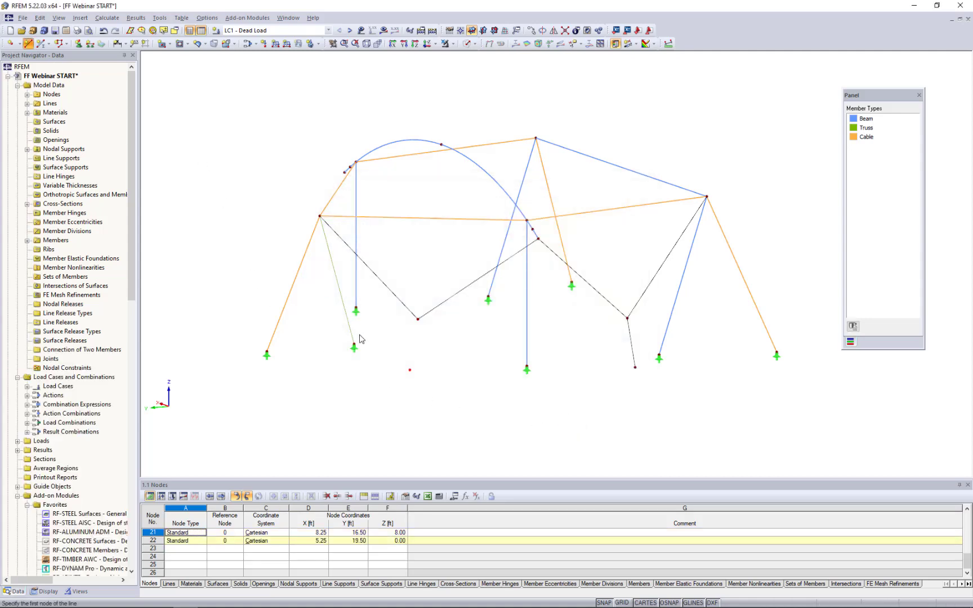
left_click(418, 320)
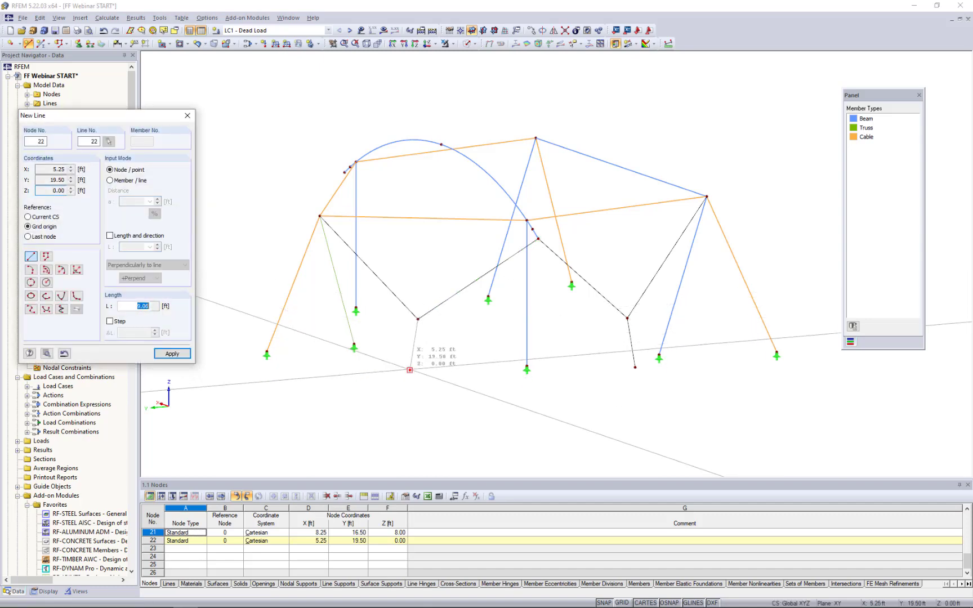
left_click(410, 370)
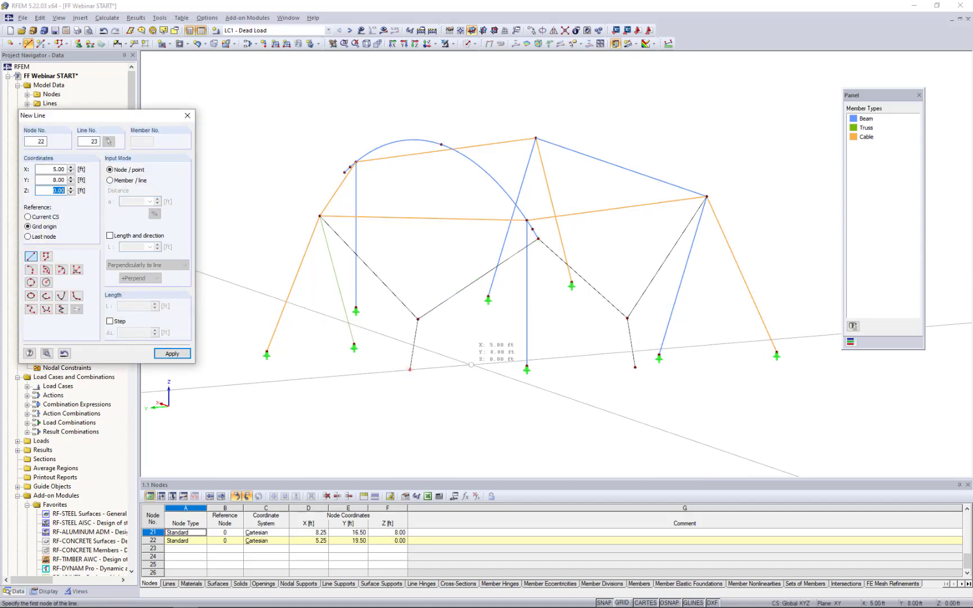
key("Escape")
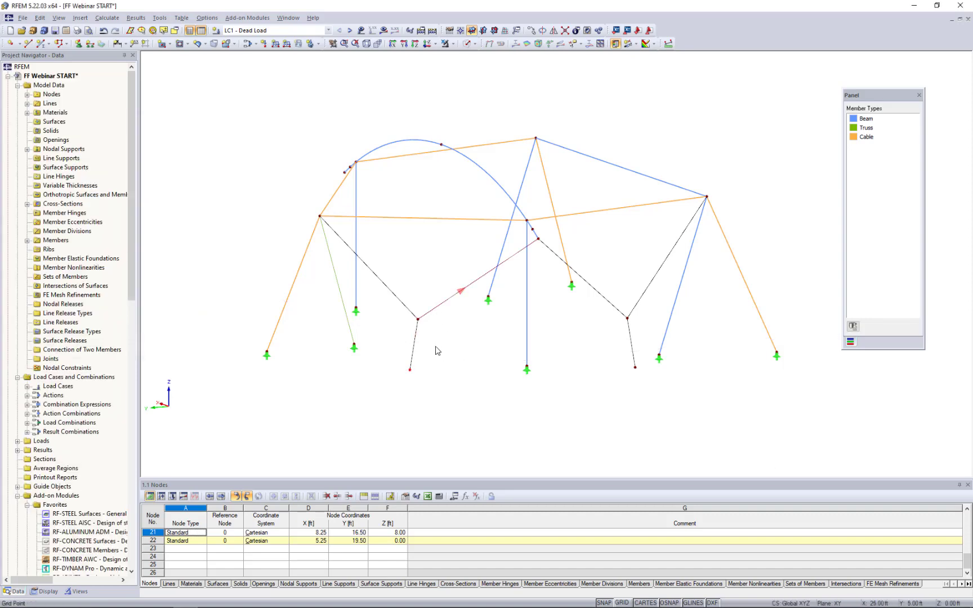
- Define the six boundary and tie-down lines as Cable members with the RB 5/8 cross-section in ASTM Cable Material
left_click_drag(435, 346, 394, 291)
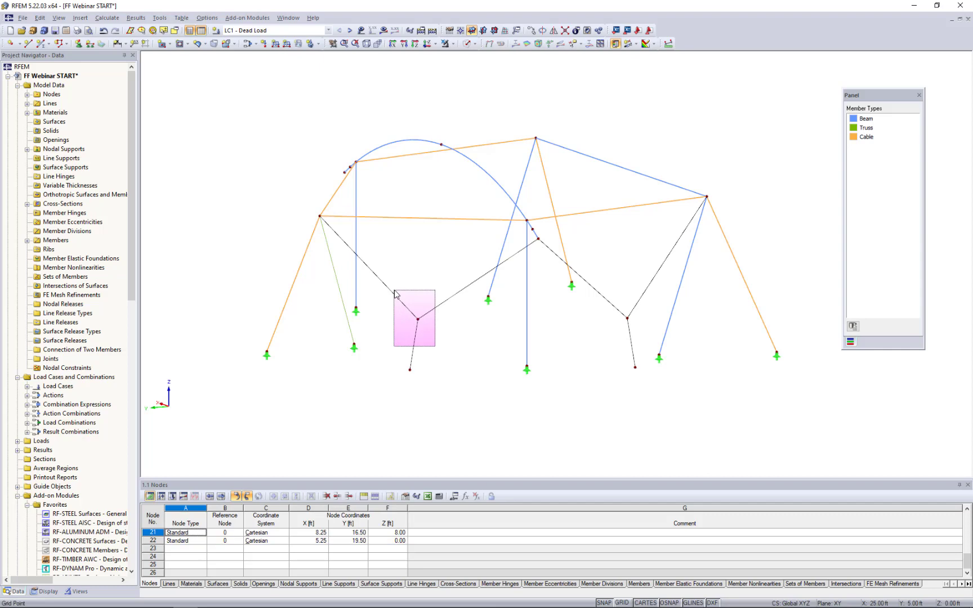
left_click_drag(394, 291, 394, 291)
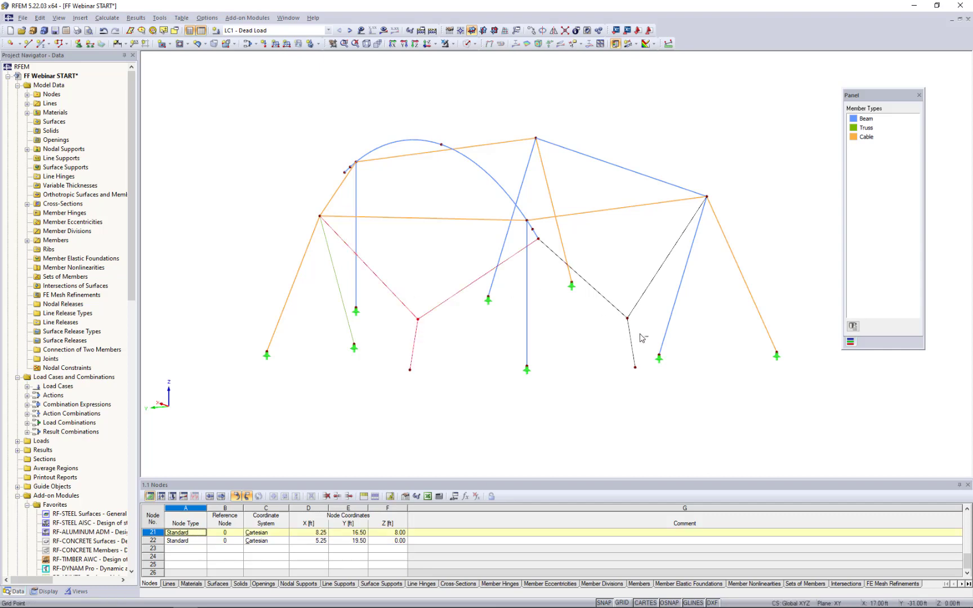
left_click_drag(649, 337, 609, 297, "ctrl")
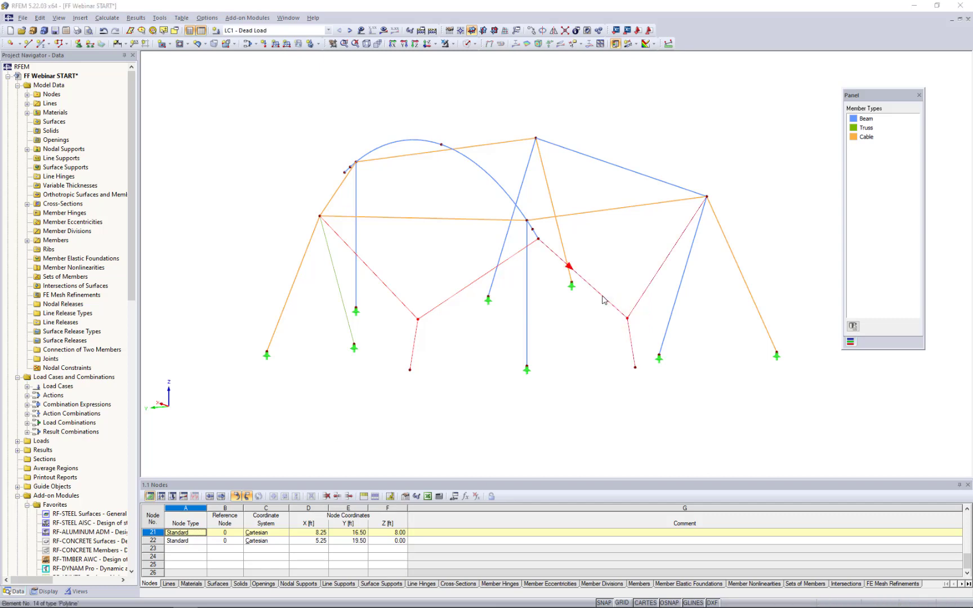
double_click(603, 299)
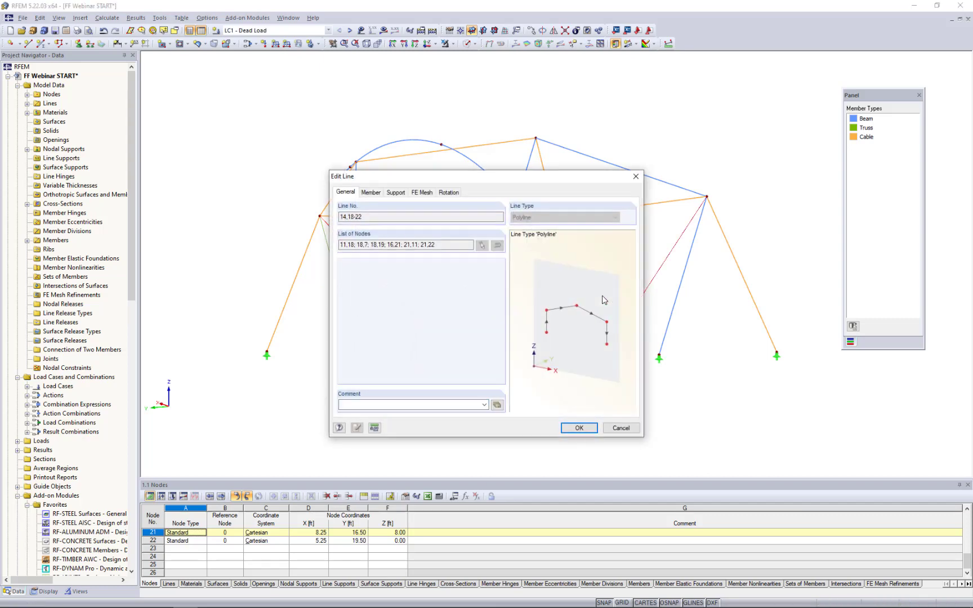
left_click(371, 194)
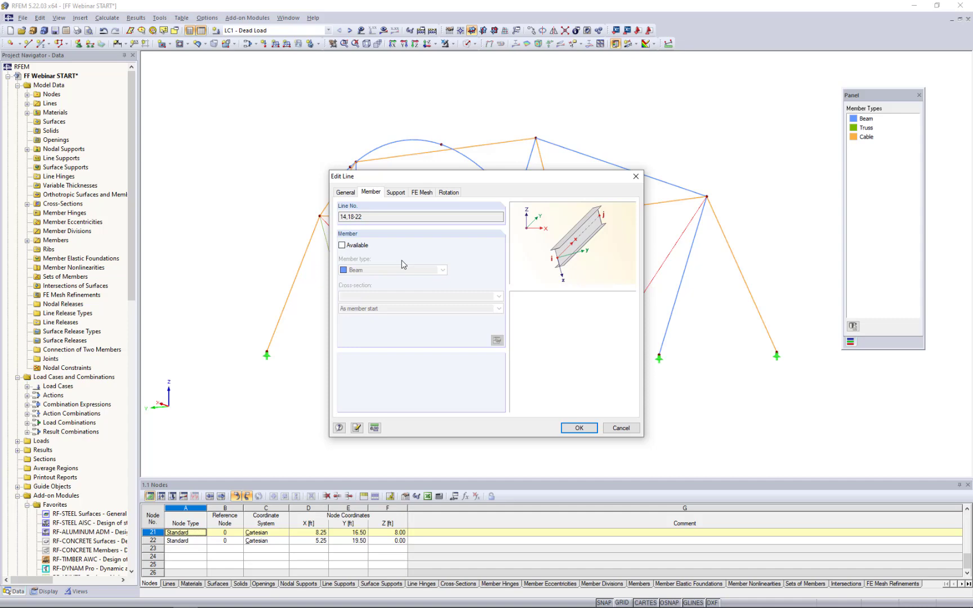
left_click(342, 245)
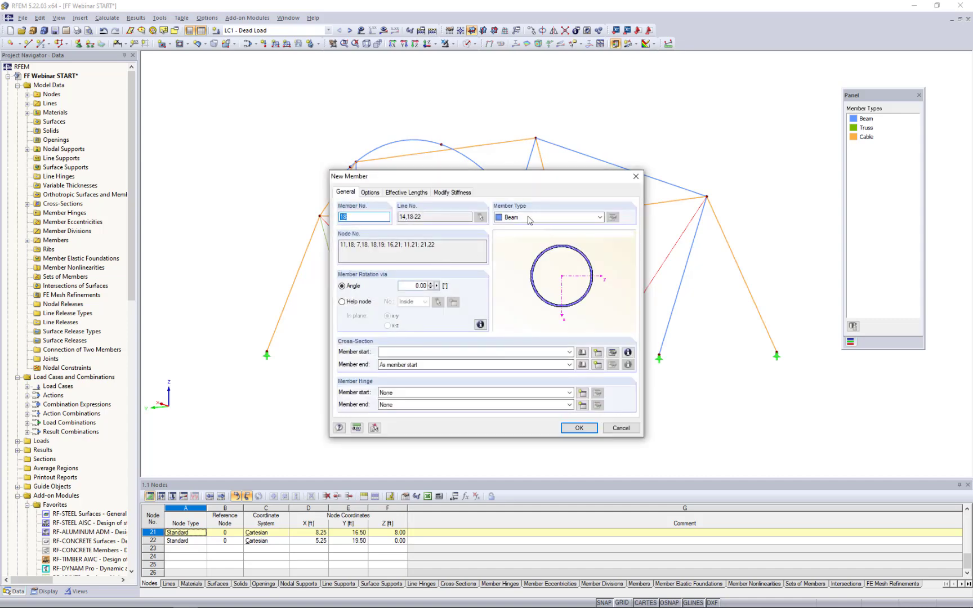
left_click(530, 219)
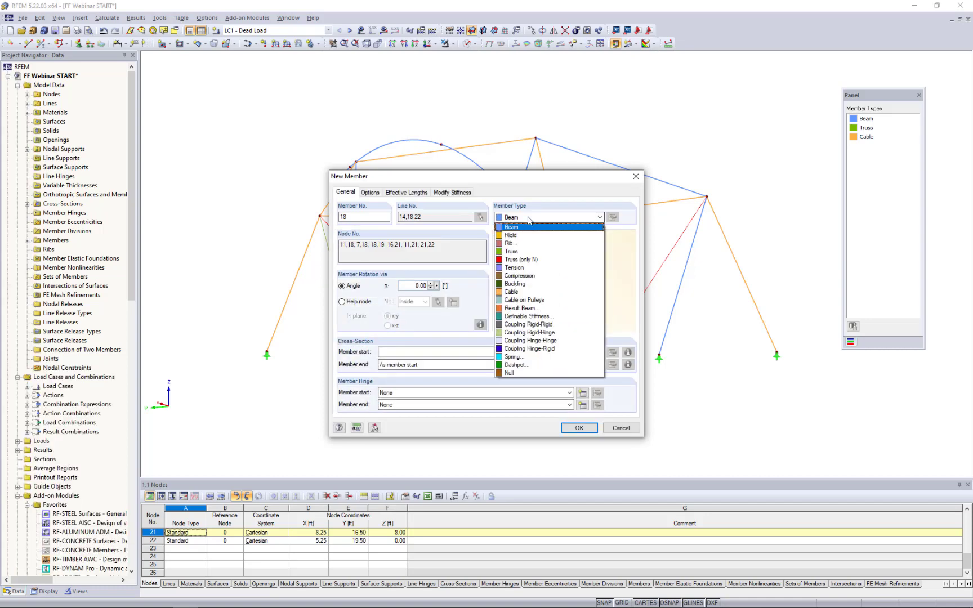
left_click(511, 292)
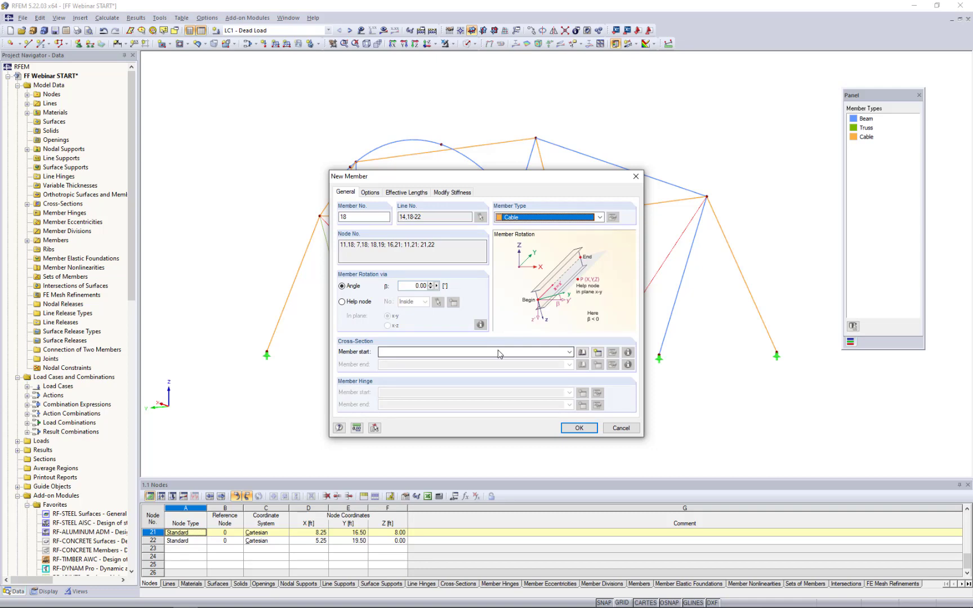
left_click(498, 352)
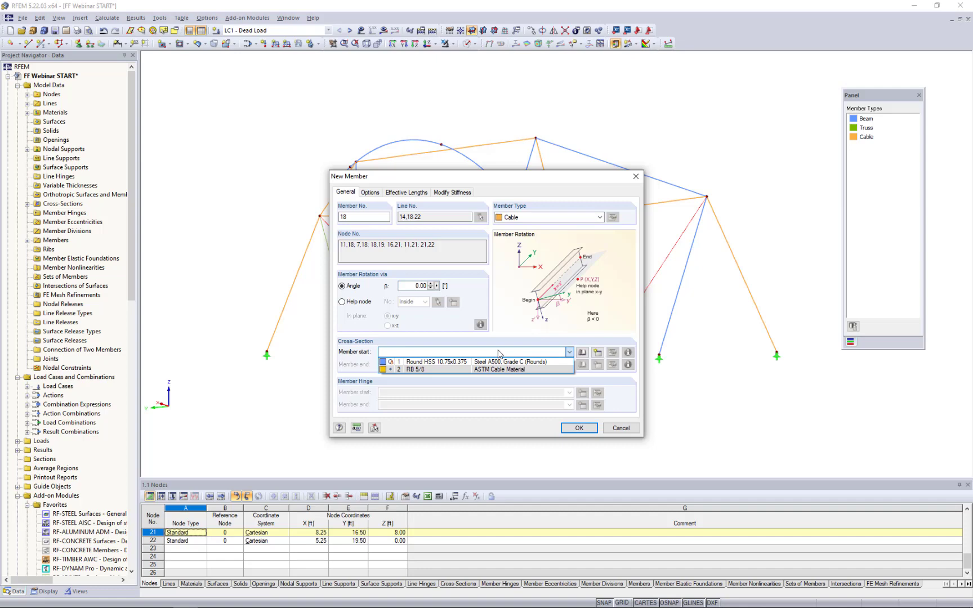
left_click(454, 371)
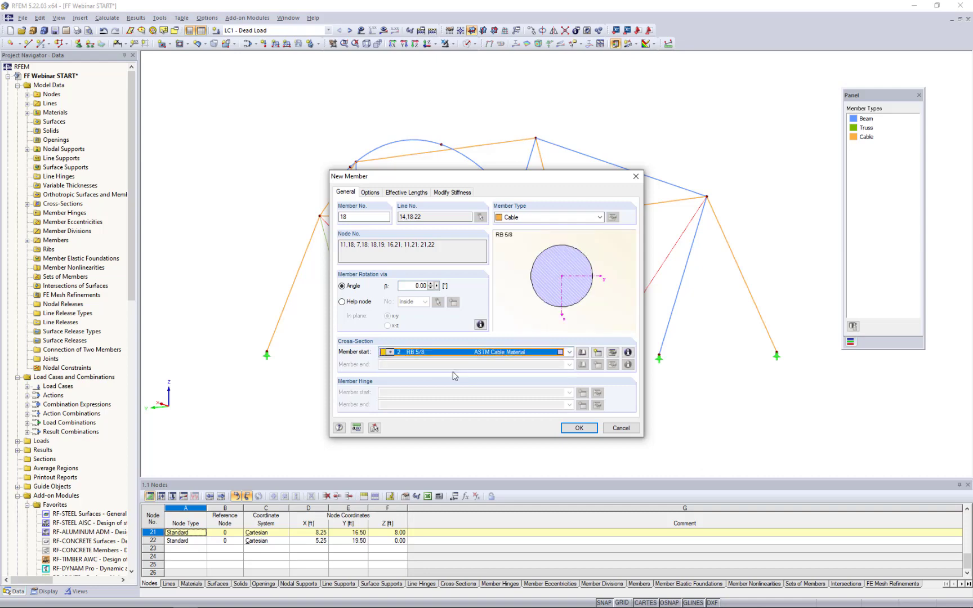
left_click(578, 429)
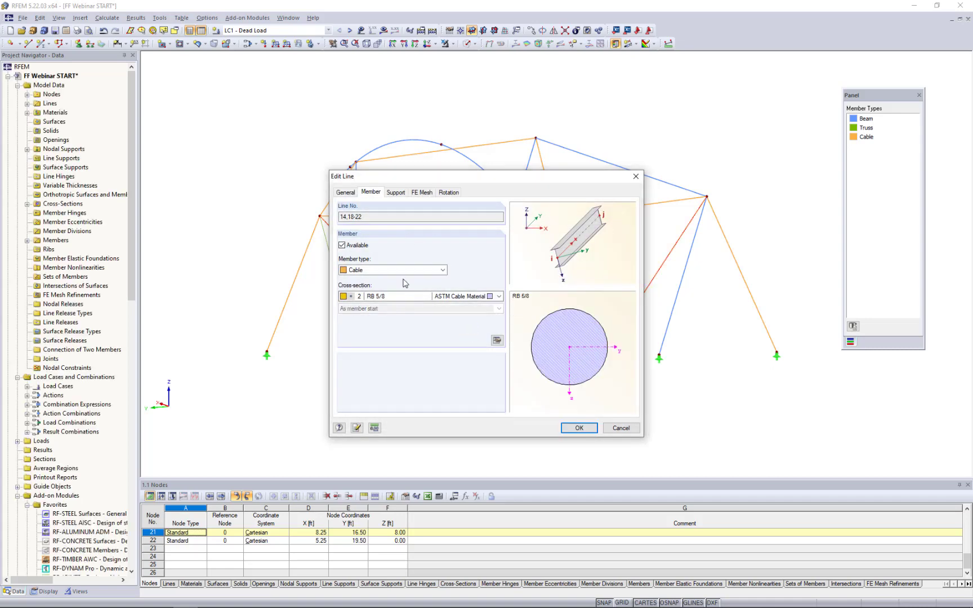
left_click(579, 428)
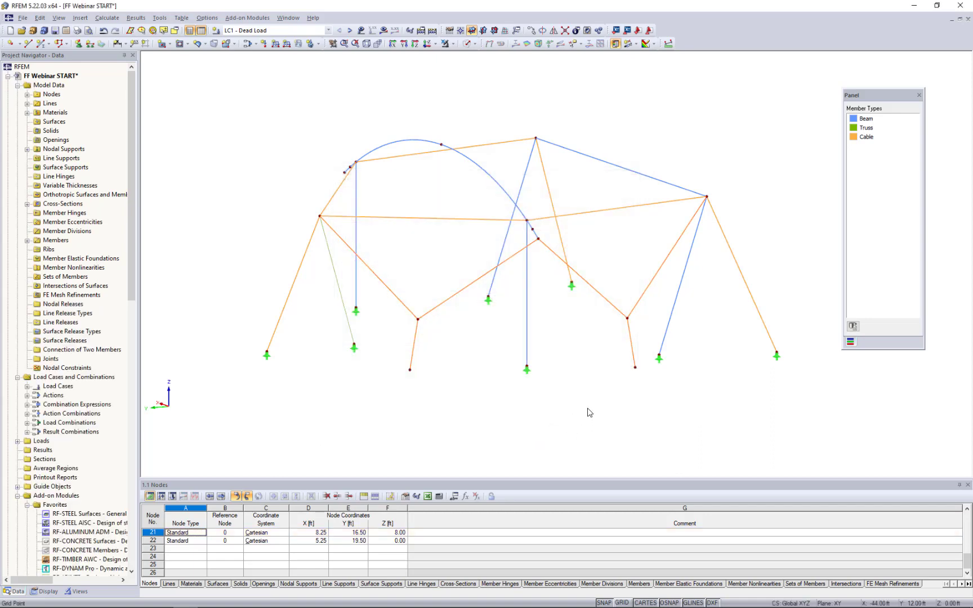
- Mirror a copy of the six new cable members about the global Y-Z plane through the cable apex at X 32.50, Y 23.00, Z 22.50 ft
middle_click_drag(591, 413, 505, 432, "ctrl")
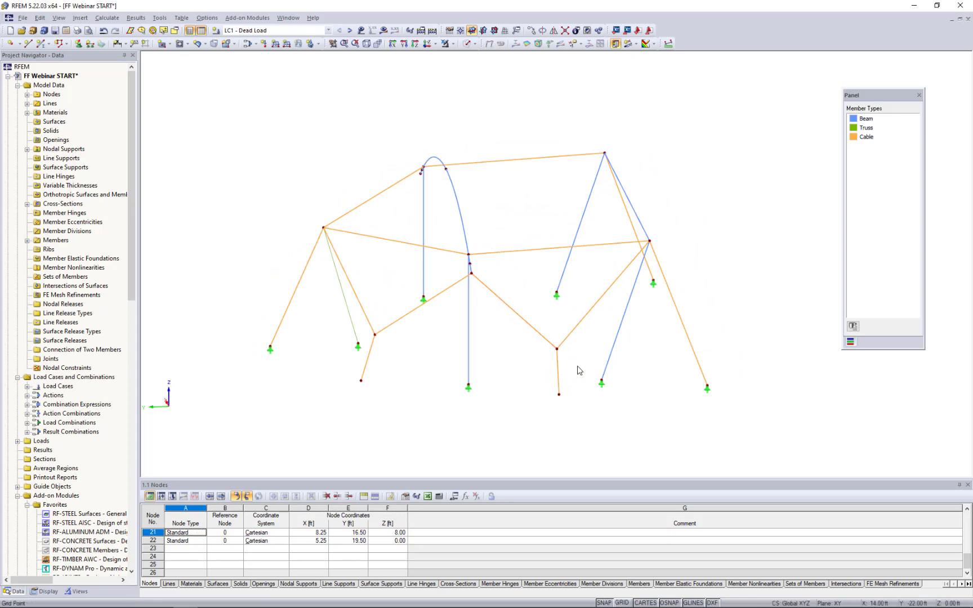
left_click(539, 334)
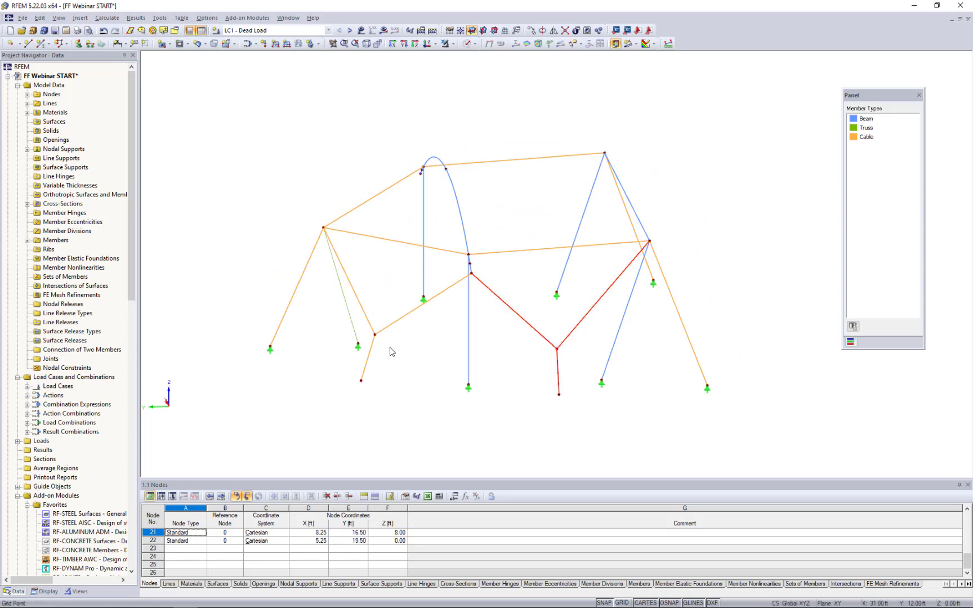
left_click_drag(398, 352, 370, 323)
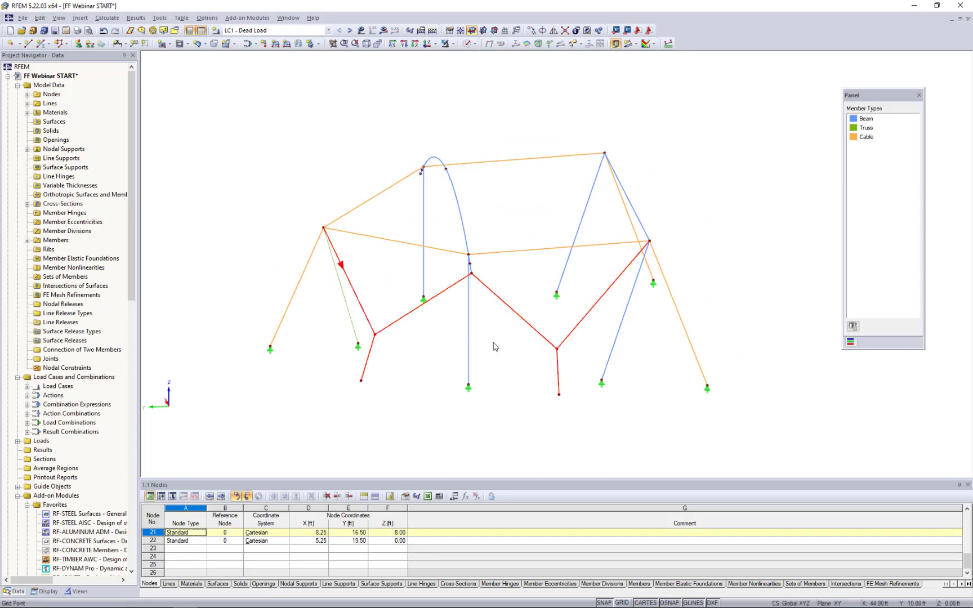
middle_click_drag(688, 243, 587, 240, "ctrl")
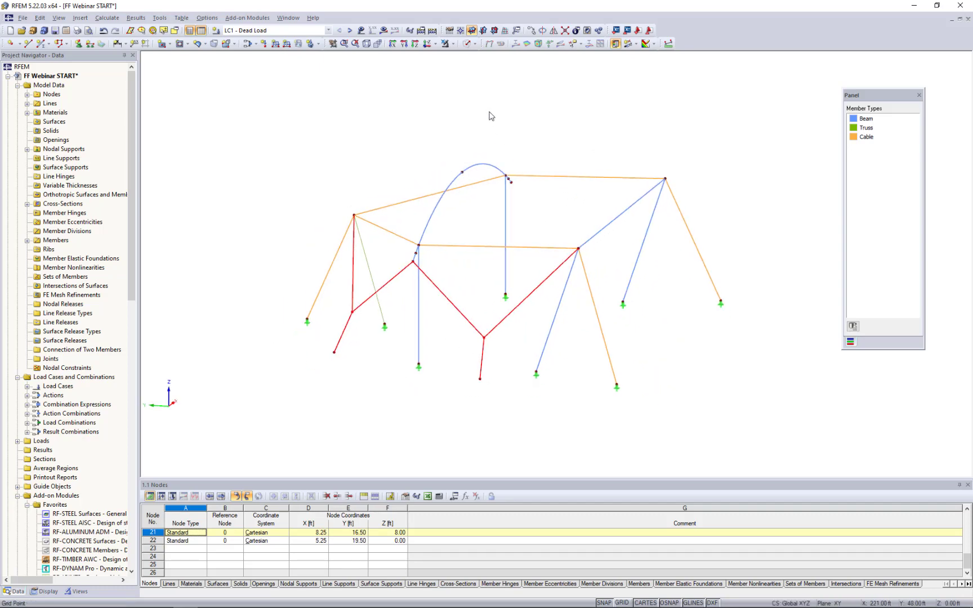
left_click(553, 32)
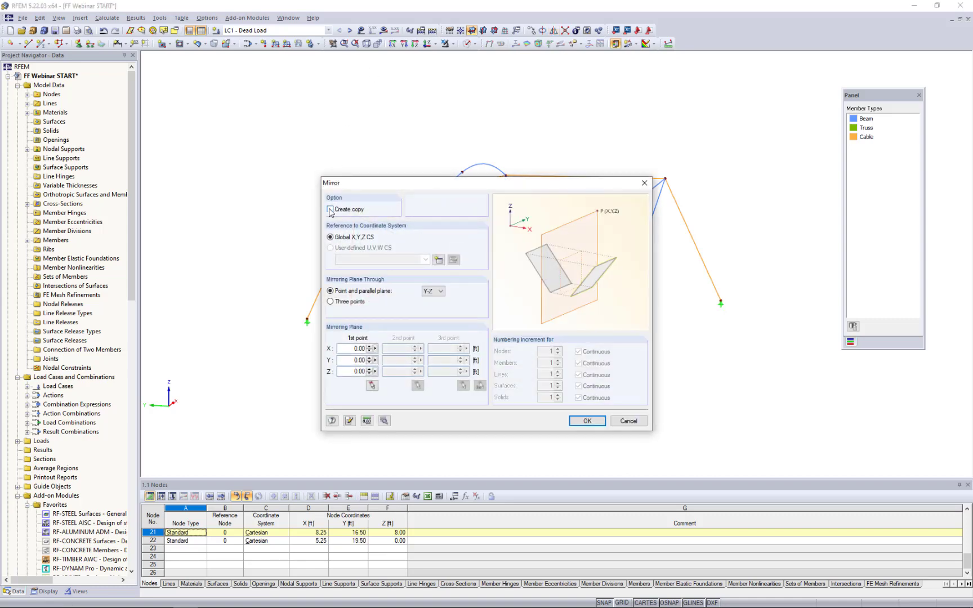
left_click(330, 210)
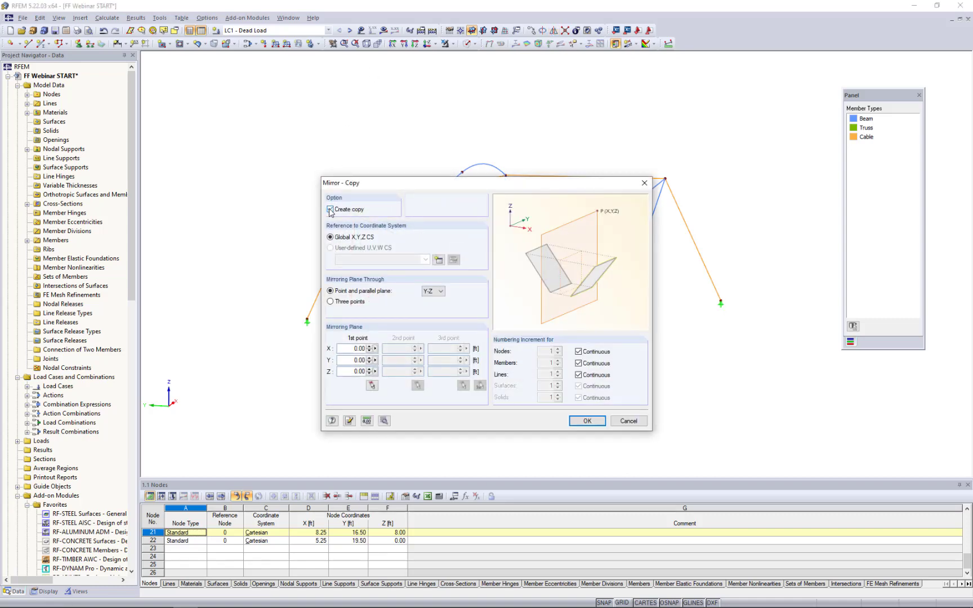
left_click(427, 292)
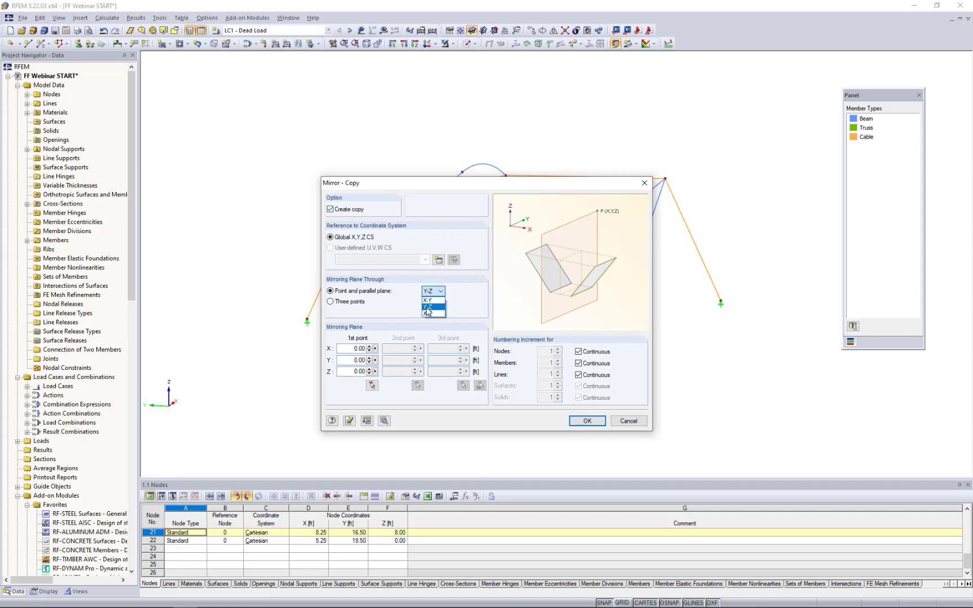
left_click(428, 311)
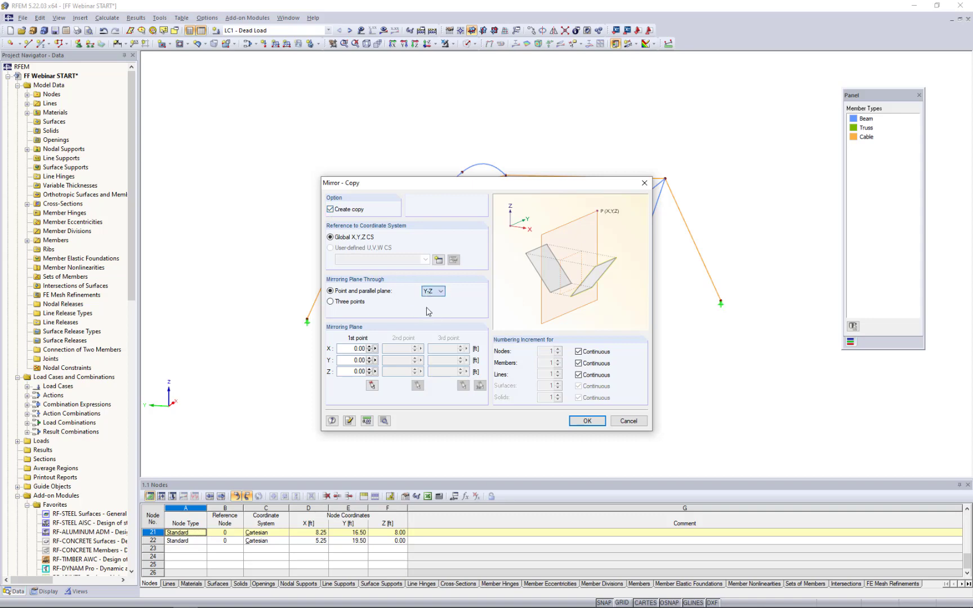
left_click(372, 386)
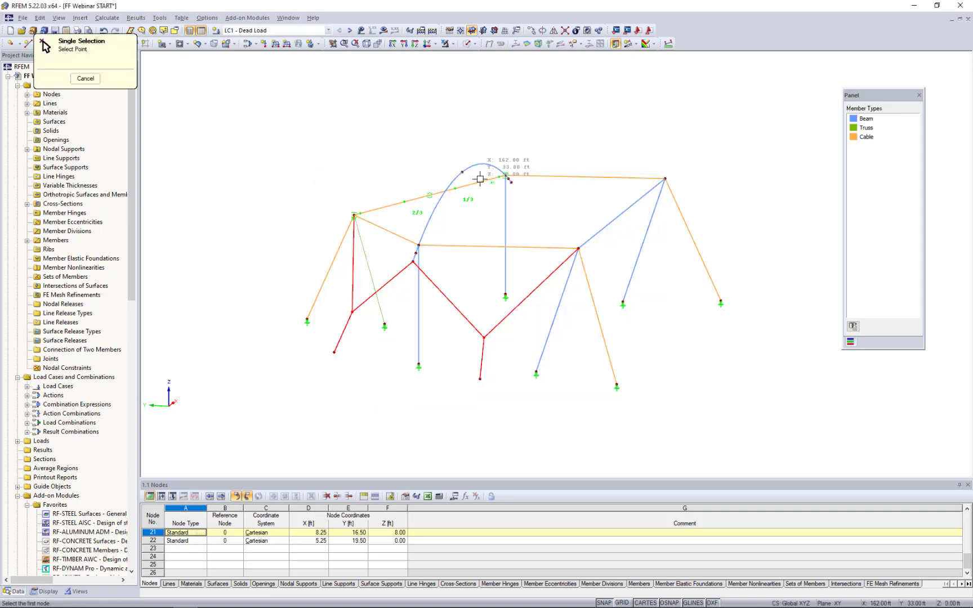
left_click(353, 214)
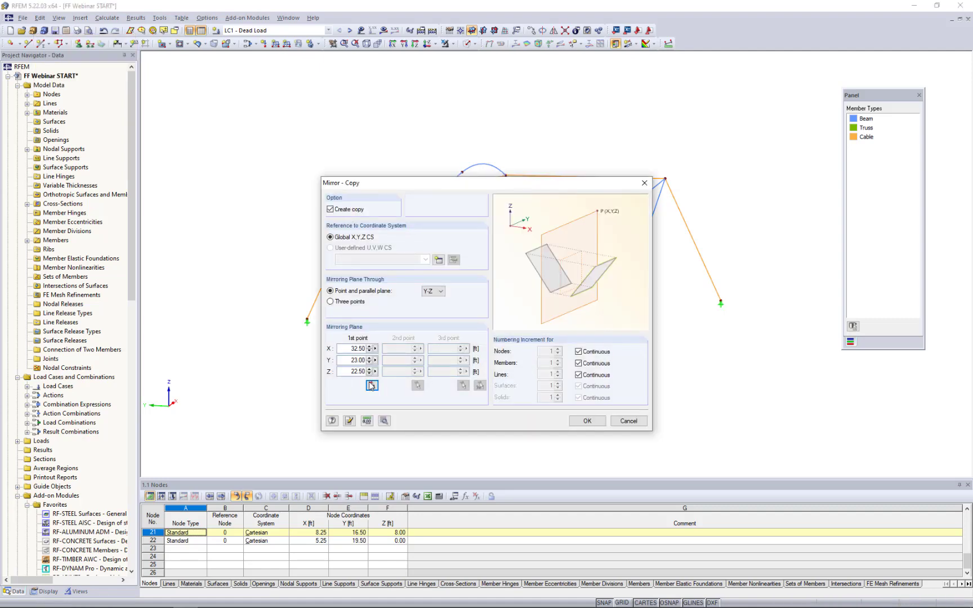
left_click(587, 421)
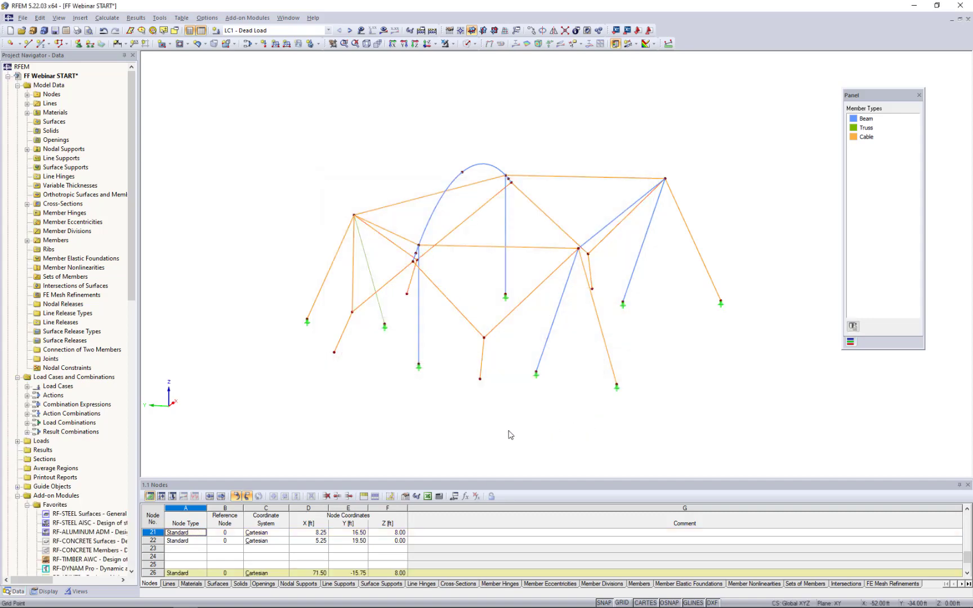
- Review the support conditions of the existing nodal support at an outer cable's ground node without changing them
middle_click_drag(425, 415, 346, 423, "ctrl")
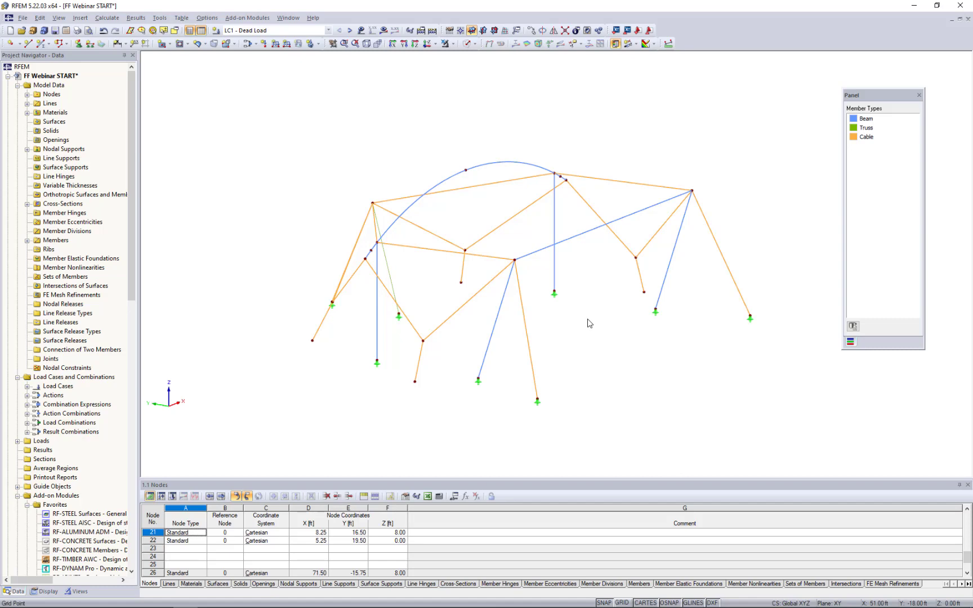
scroll(535, 397, "up", 2)
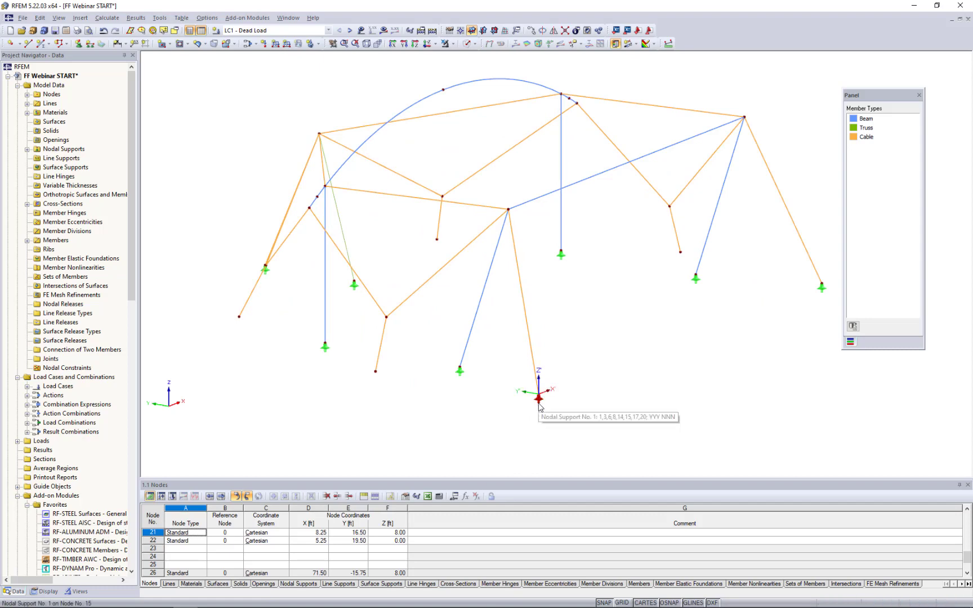
double_click(539, 401)
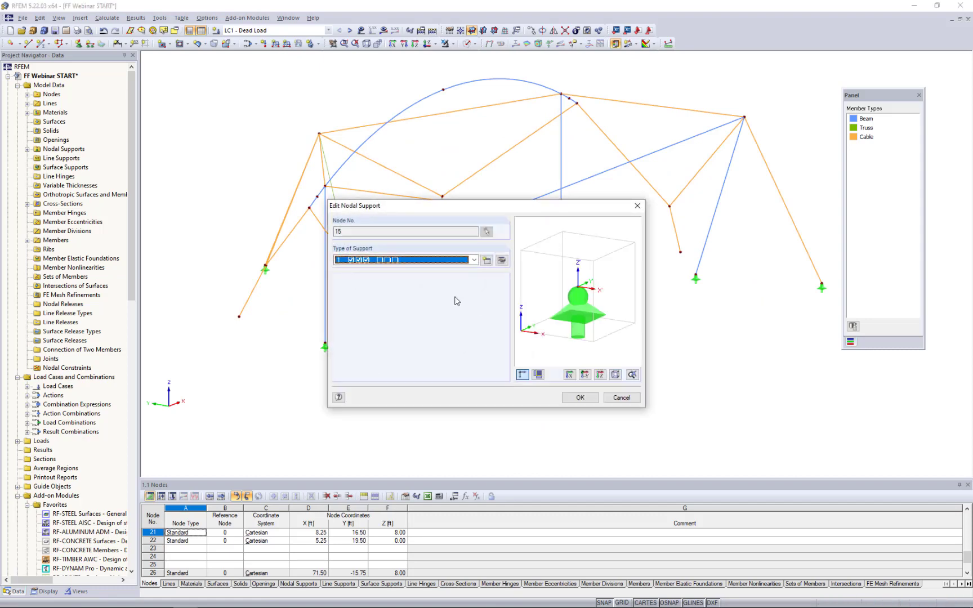
left_click(502, 261)
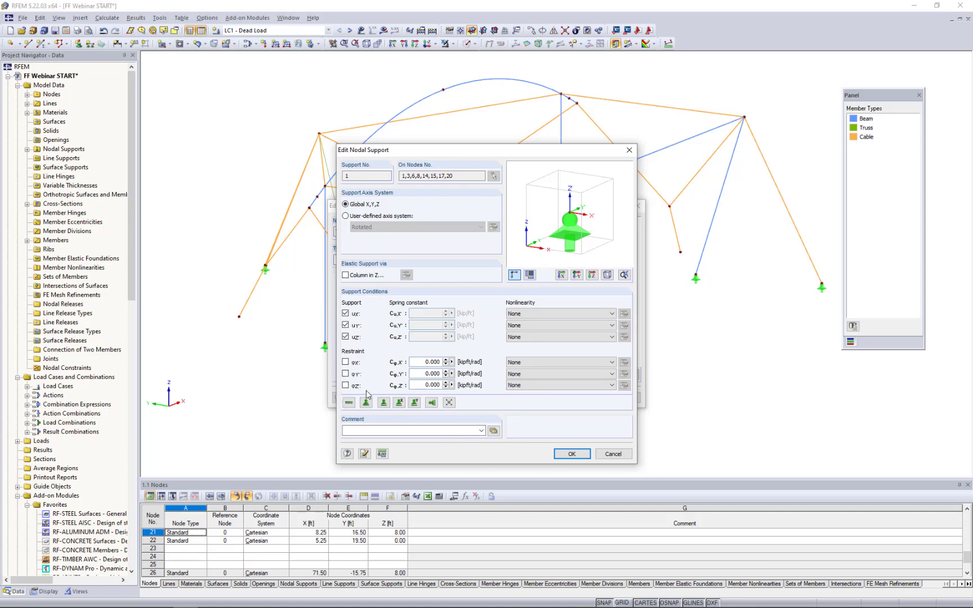
left_click(619, 455)
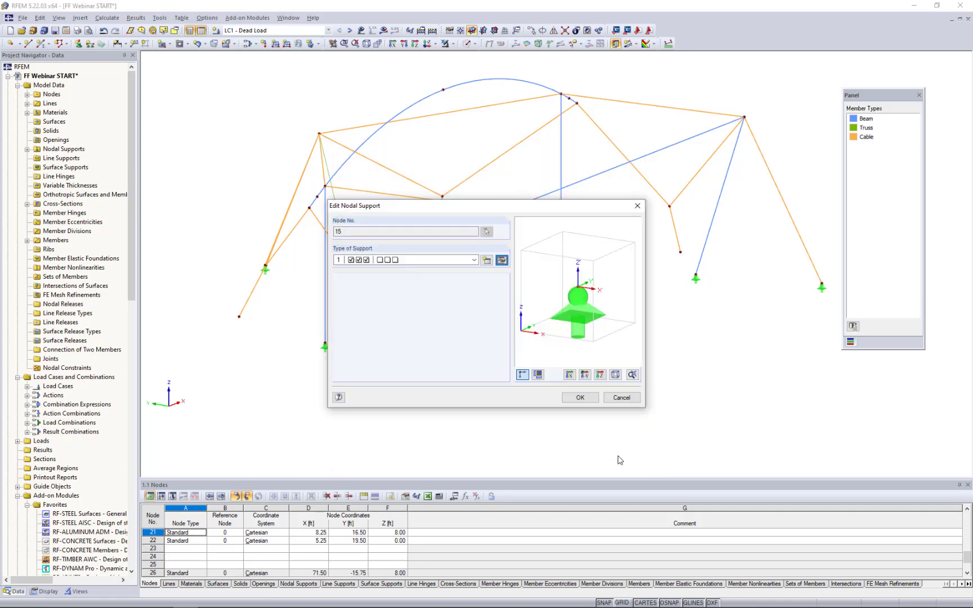
left_click(622, 397)
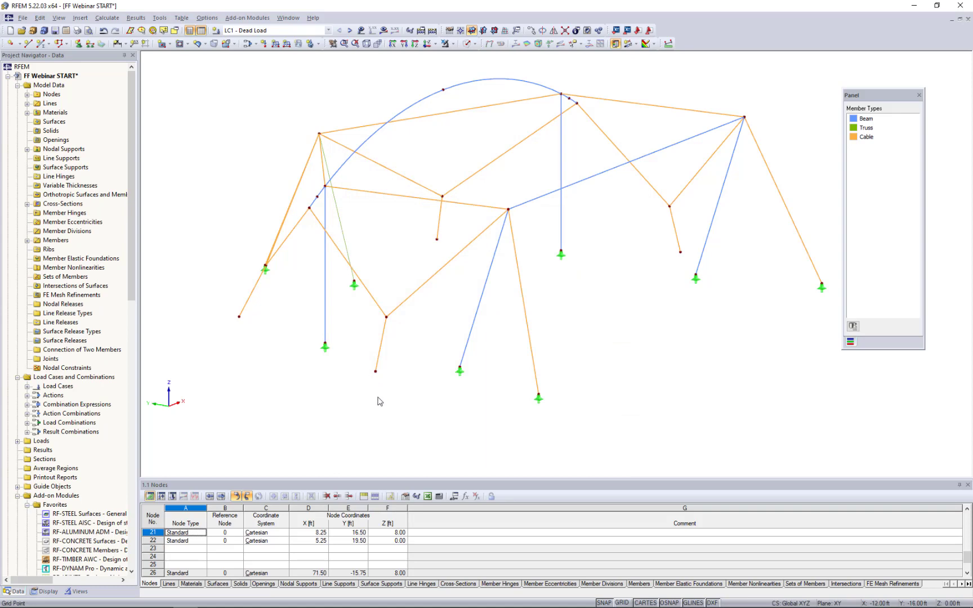
- Assign the existing nodal support type 1, fixed in all three translations with free rotations, to the four unsupported tie-down ground nodes
middle_click_drag(380, 401, 428, 413, "ctrl")
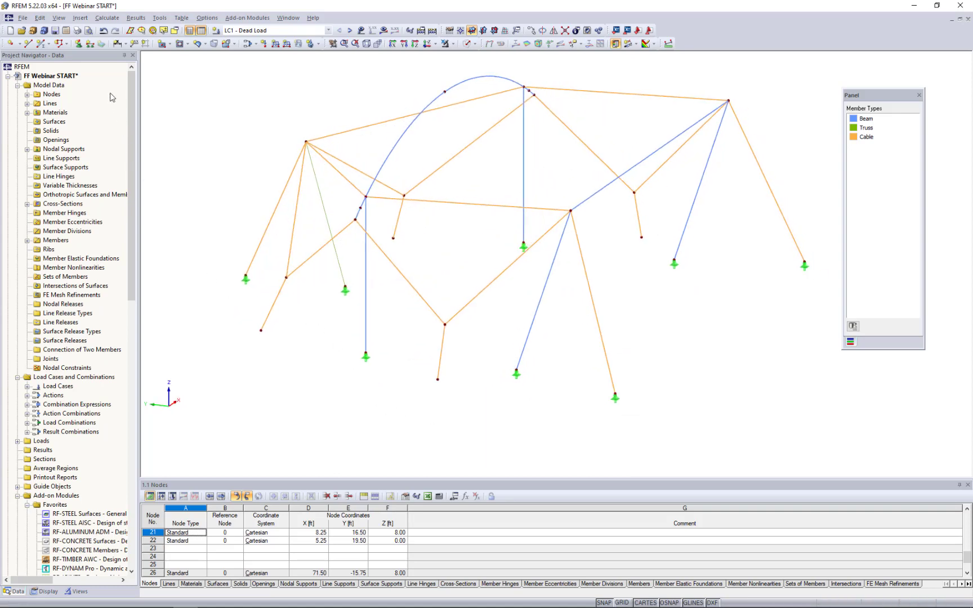
left_click(79, 45)
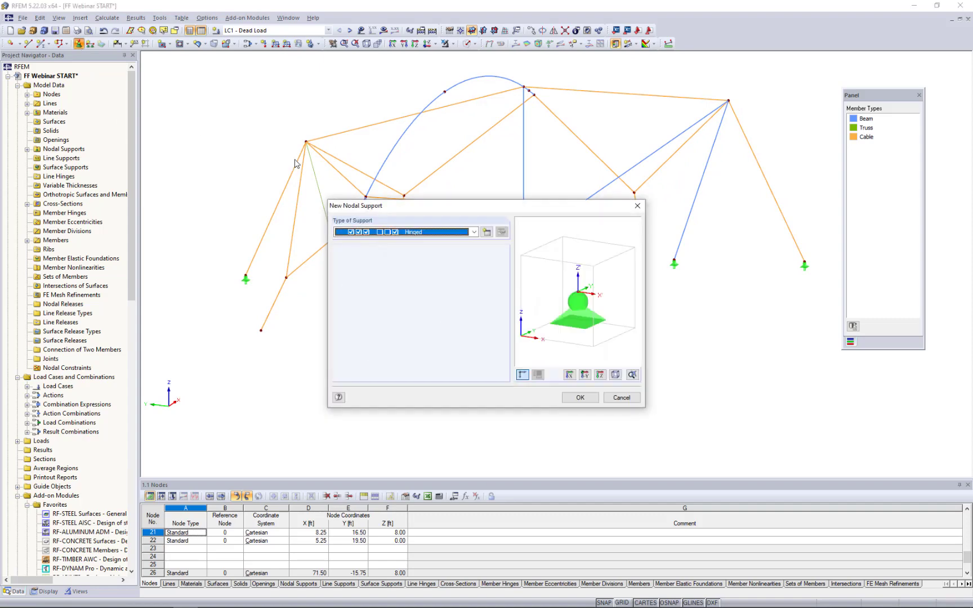
left_click(474, 232)
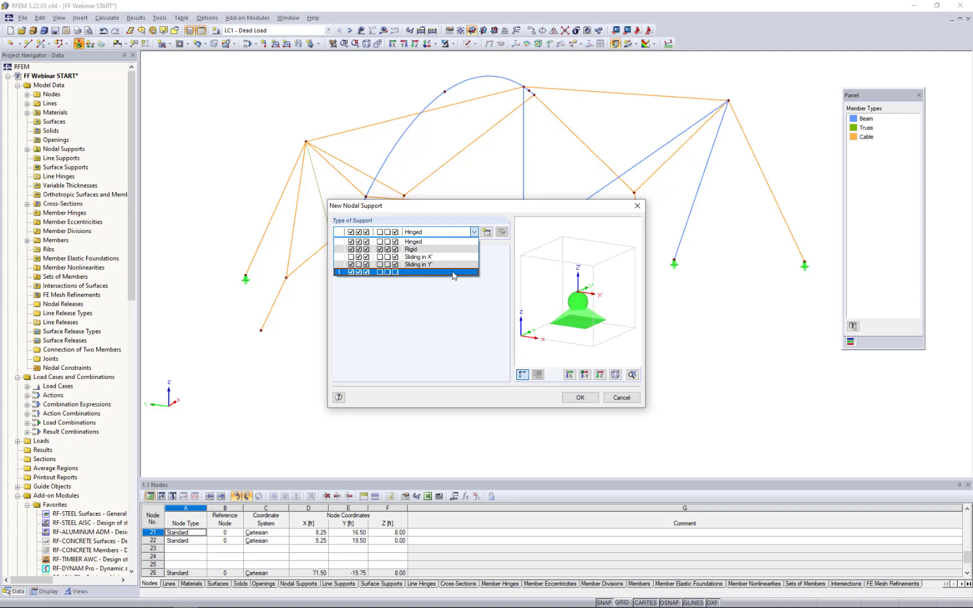
left_click(454, 273)
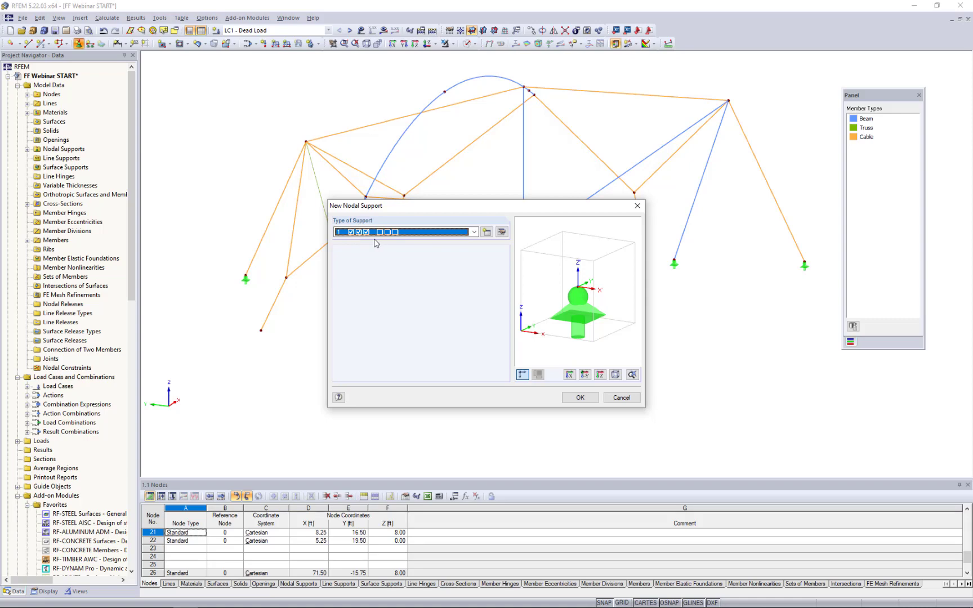
left_click(578, 397)
left_click(261, 330)
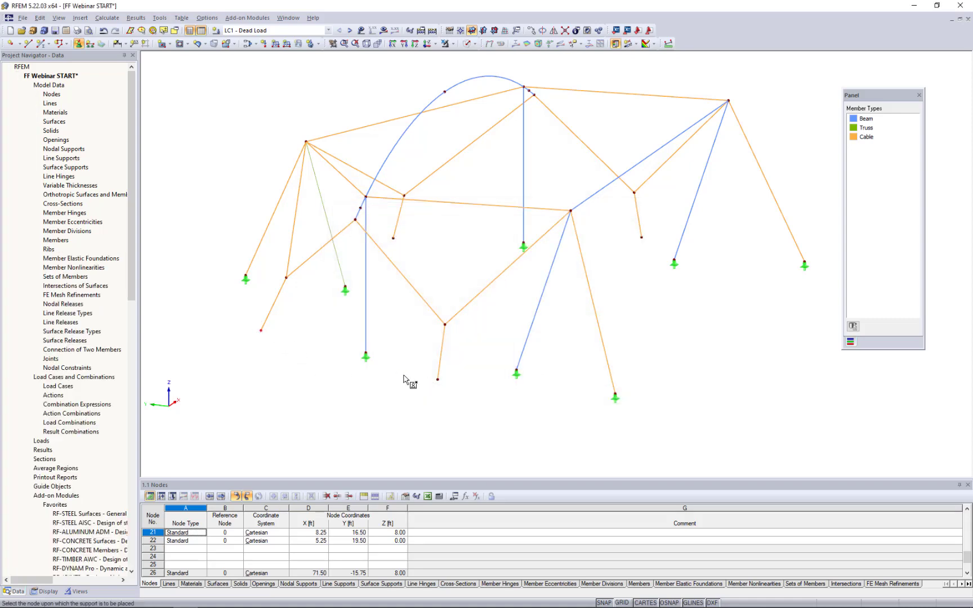
left_click(438, 379)
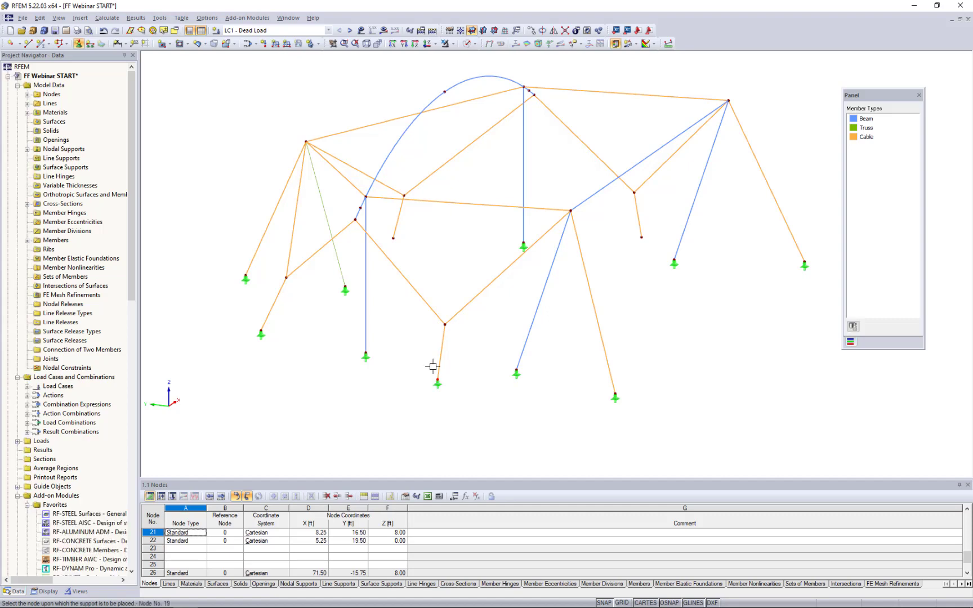
left_click(393, 237)
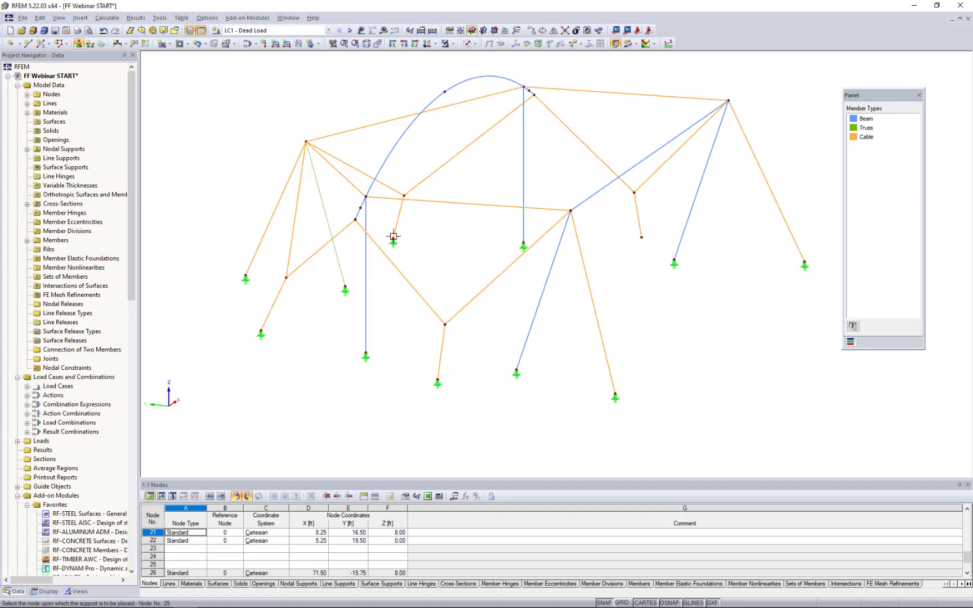
left_click(641, 237)
key("Escape")
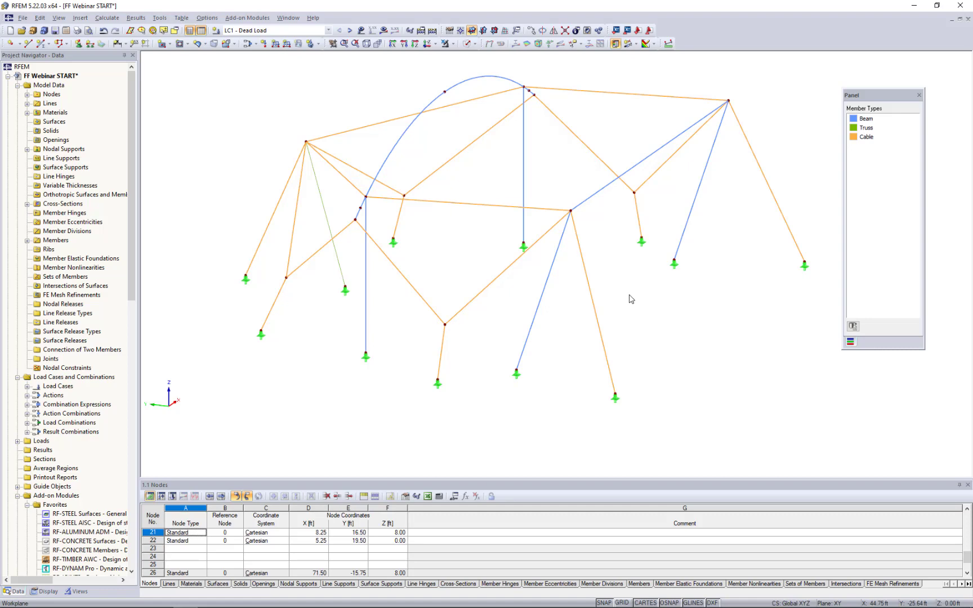
- Begin a new quadrangle surface and create a material for it named Membrane with the Orthotropic Elastic 2D model
middle_click_drag(691, 354, 698, 385, "ctrl")
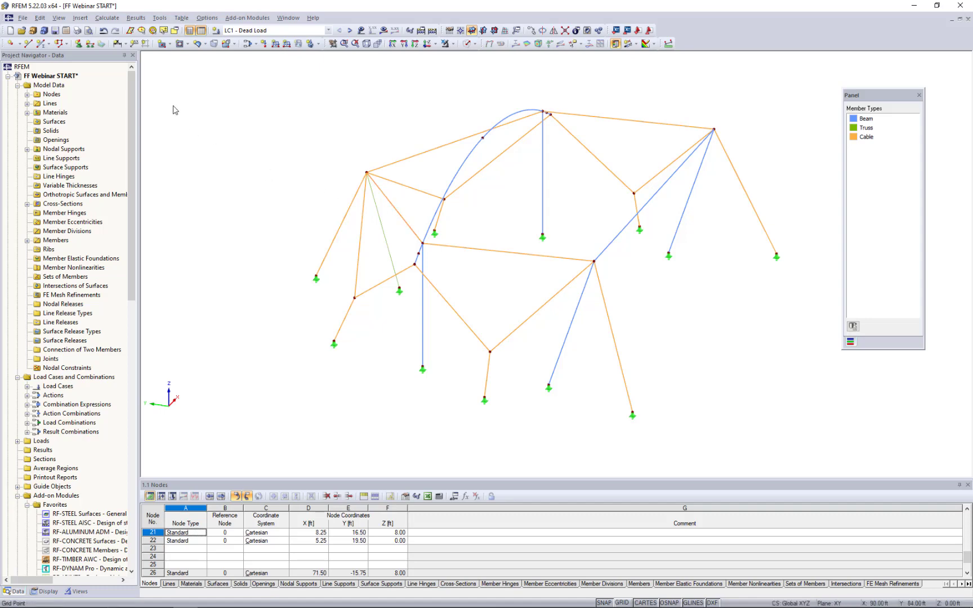
left_click(169, 44)
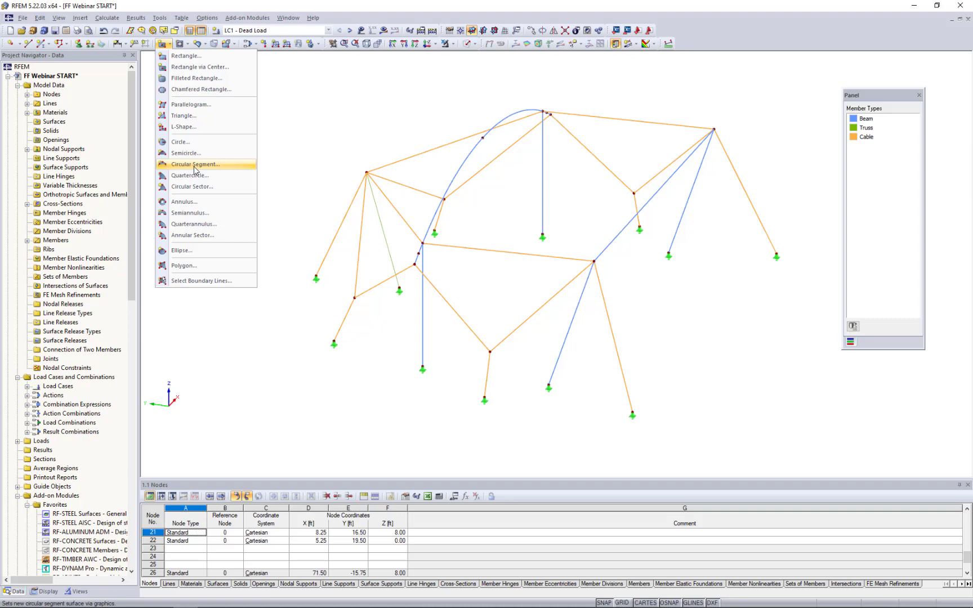
left_click(204, 45)
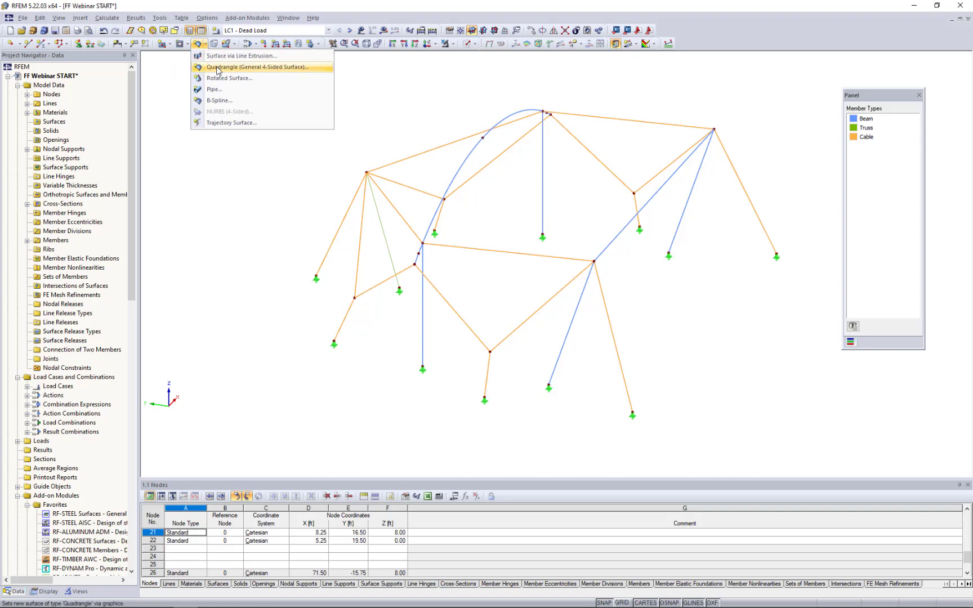
left_click(217, 68)
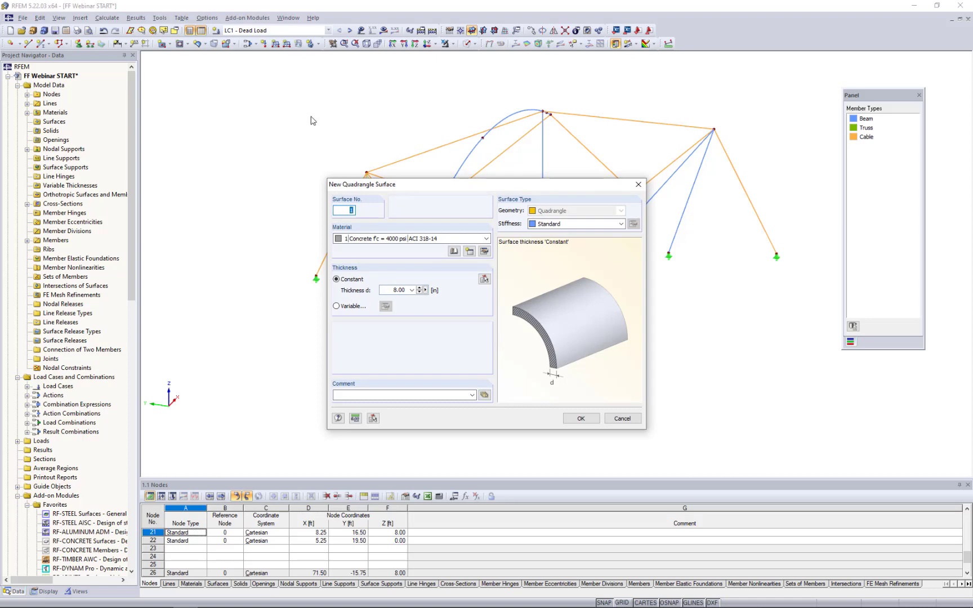
left_click_drag(415, 183, 331, 145)
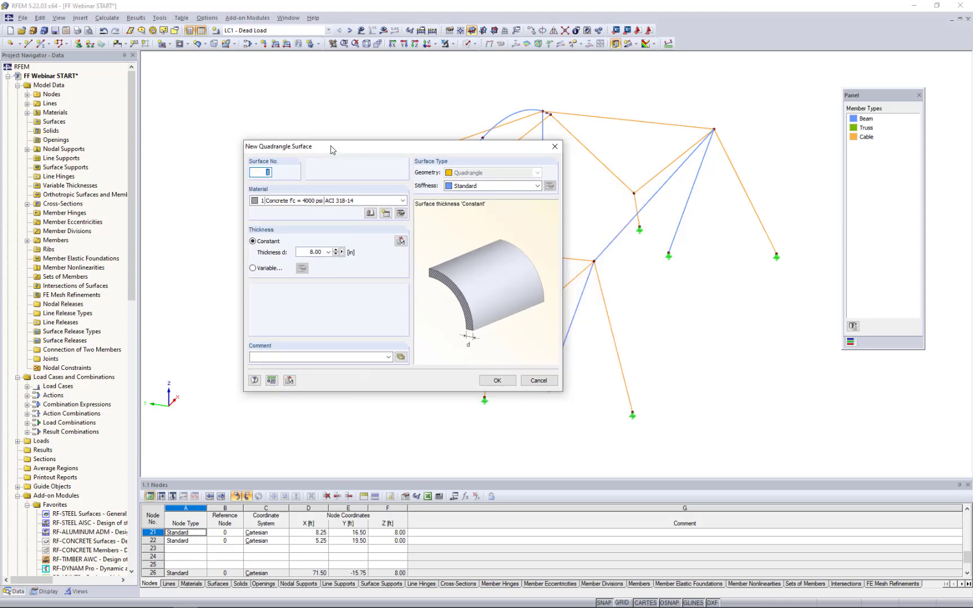
left_click(386, 213)
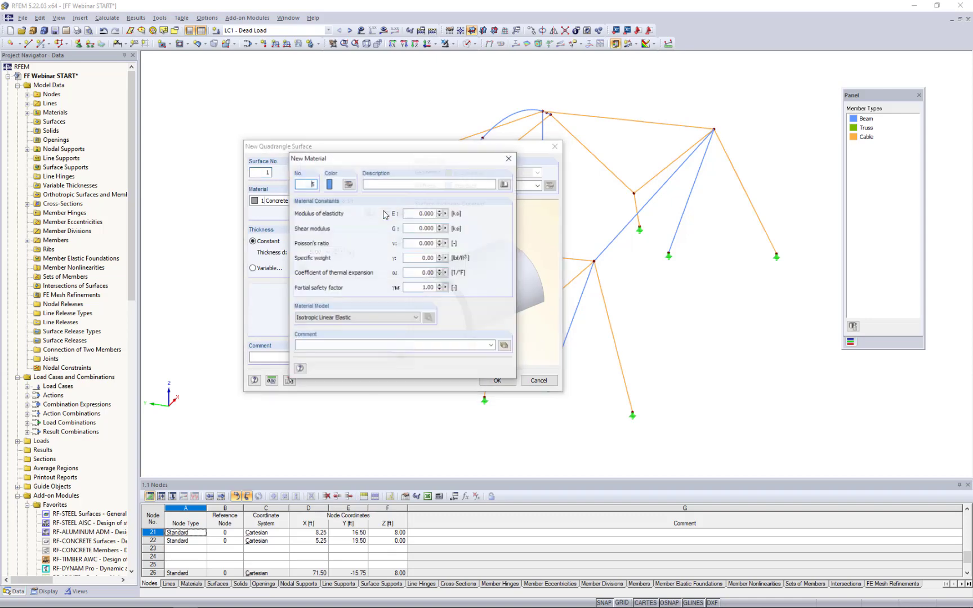
left_click(388, 184)
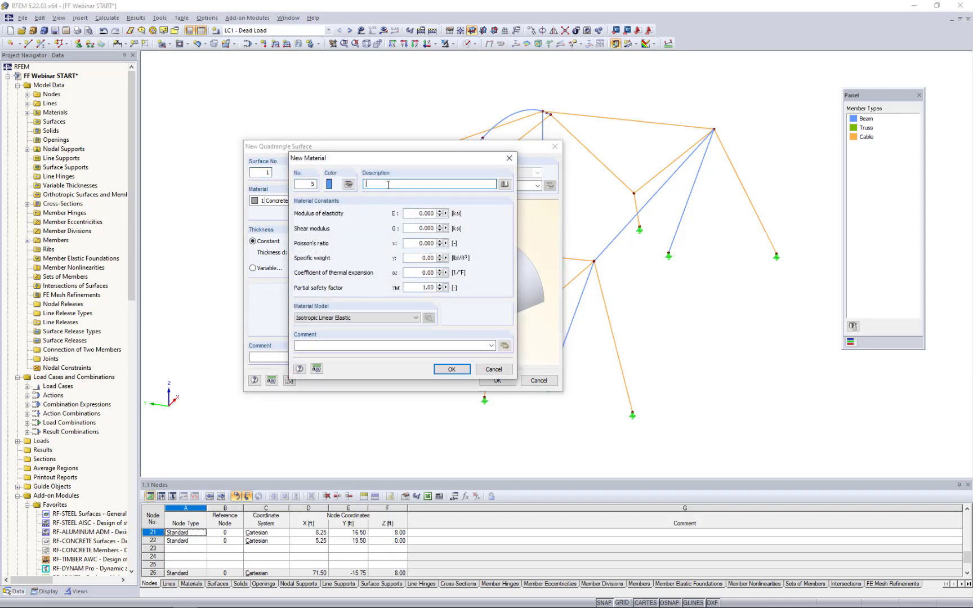
type("Membrane")
left_click(329, 320)
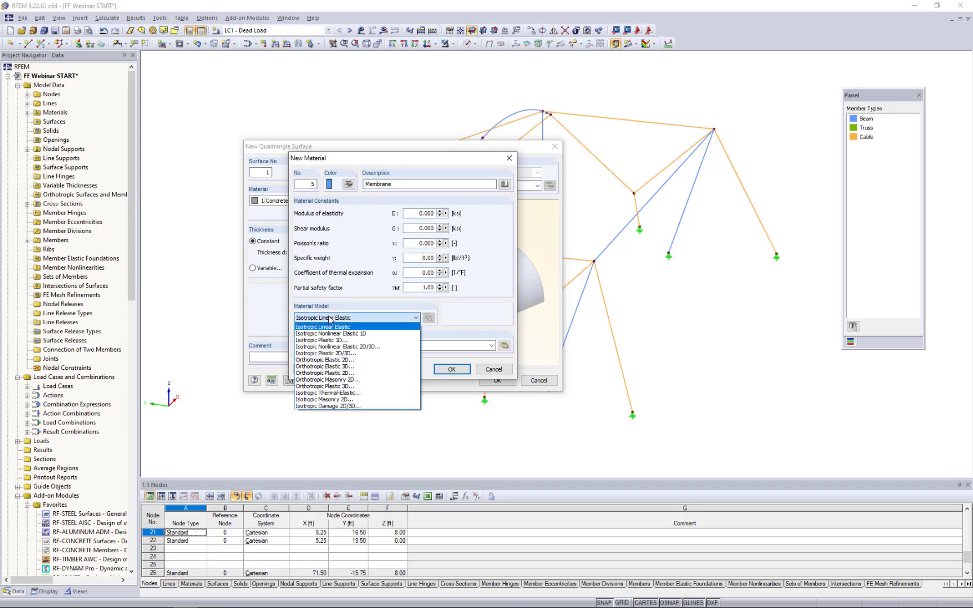
left_click(324, 360)
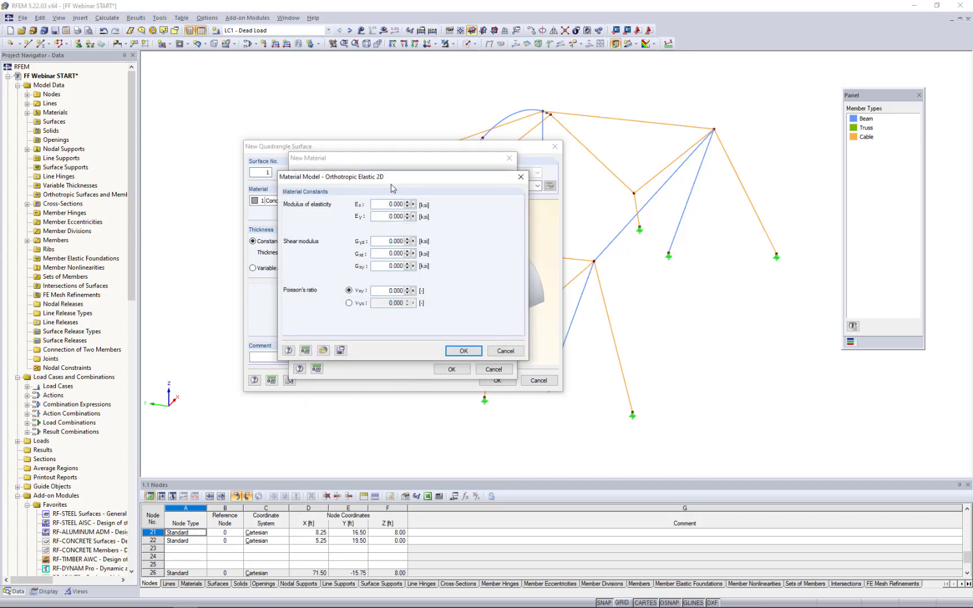
- Set the Membrane material's moduli of elasticity to 1.0 GPa for Ex and 0.8 GPa for Ey
left_click_drag(392, 179, 510, 218)
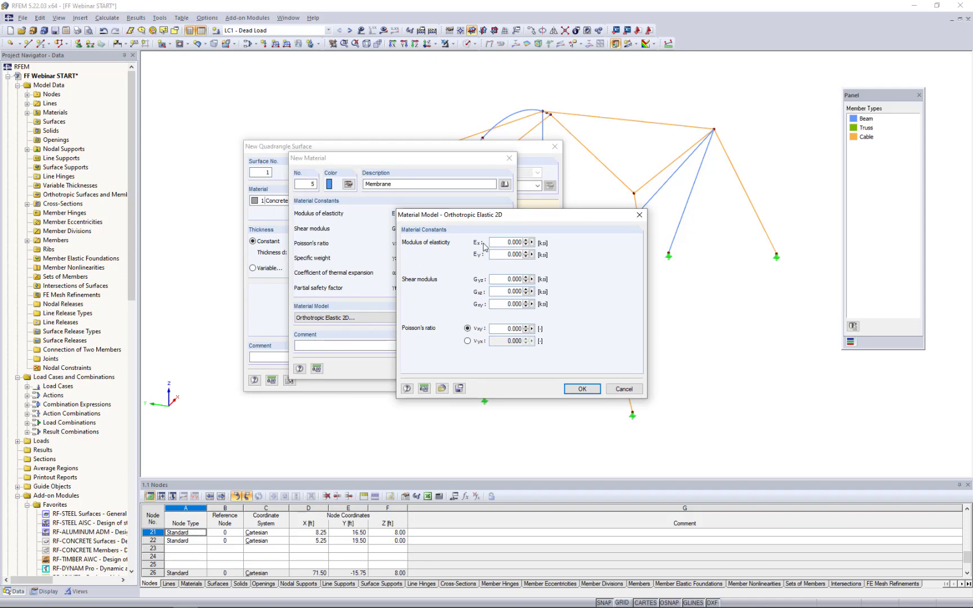
left_click_drag(494, 213, 413, 209)
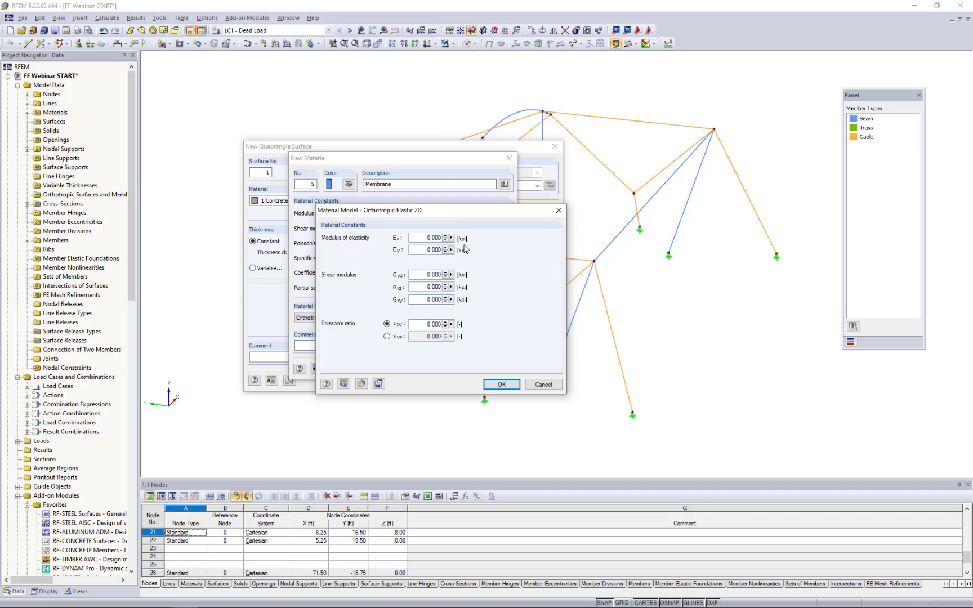
left_click_drag(421, 239, 470, 241)
type("1.0GPa")
left_click(428, 250)
left_click_drag(425, 251, 461, 254)
type("0.8GPa")
- Set shear moduli Gyz and Gxz to 0.001 ksi and Gxy to 0.3 GPa, with Poisson's ratio νxy 0.2, and accept the material model
left_click(427, 274)
double_click(427, 274)
type("0.001")
key("Tab")
type("0.001")
left_click_drag(414, 298, 452, 304)
type("0.3GPa")
left_click(430, 326)
double_click(430, 324)
type("0.2")
left_click(501, 385)
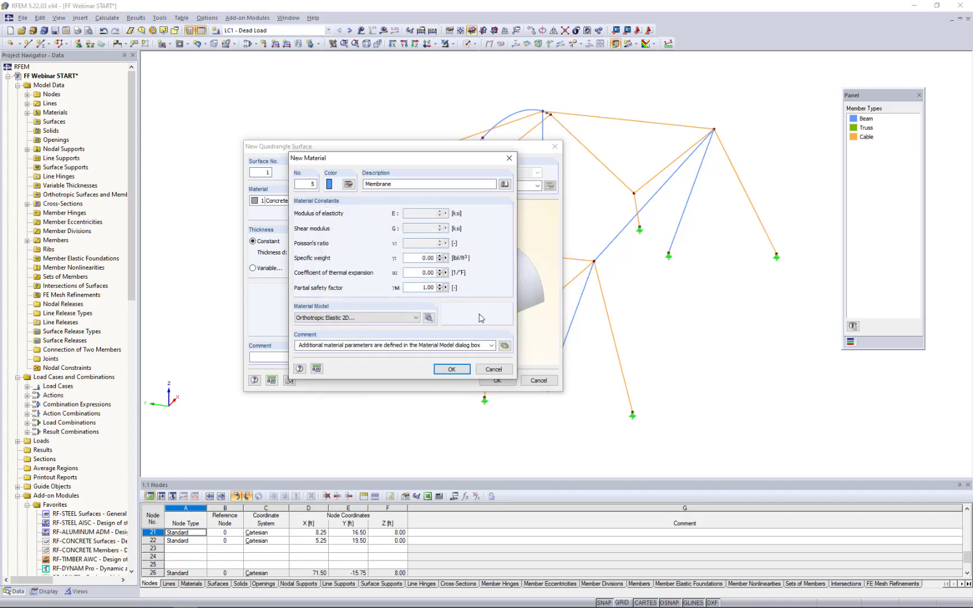
- Set the Membrane material's specific weight to 64 lbf/ft³
double_click(424, 258)
type("64")
left_click(422, 272)
- Change the Membrane material's colour to light green (RGB 128, 255, 87) and accept the new material
left_click(349, 186)
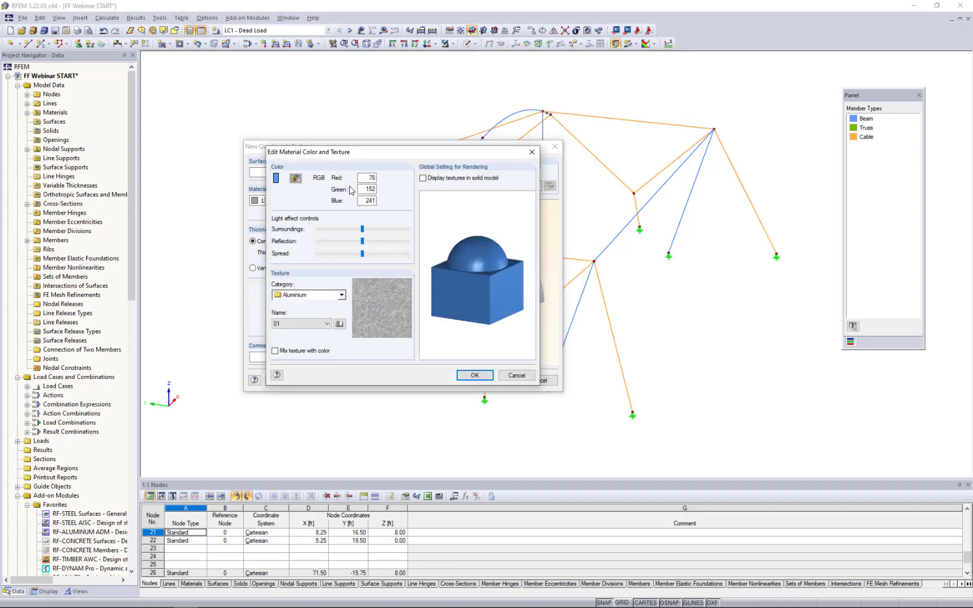
left_click(296, 178)
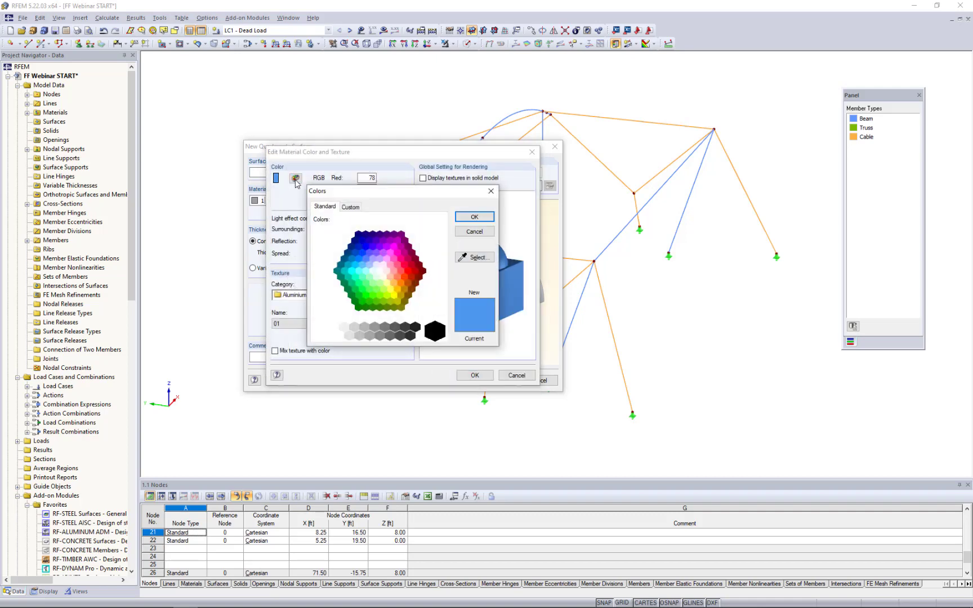
left_click(375, 289)
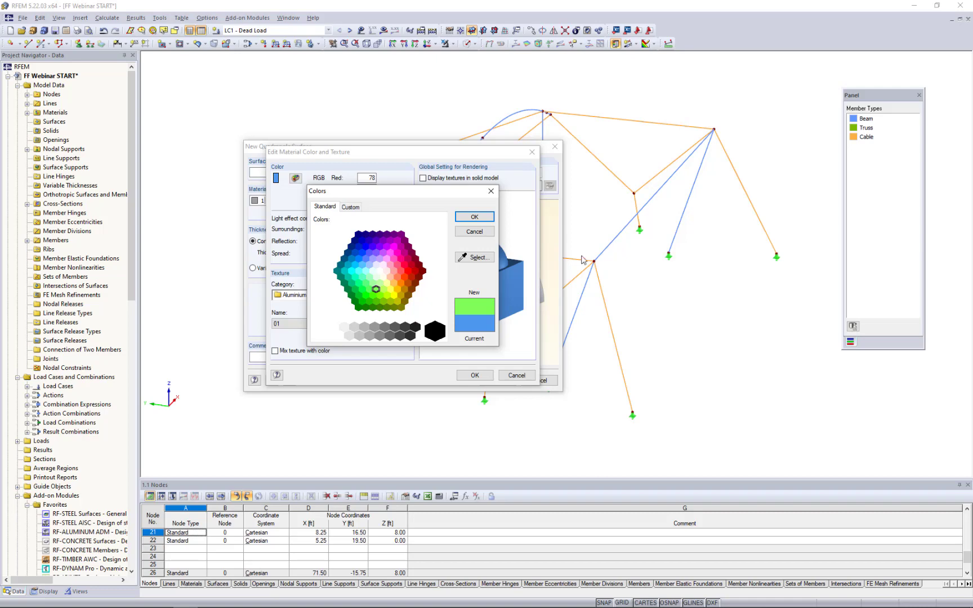
left_click(472, 218)
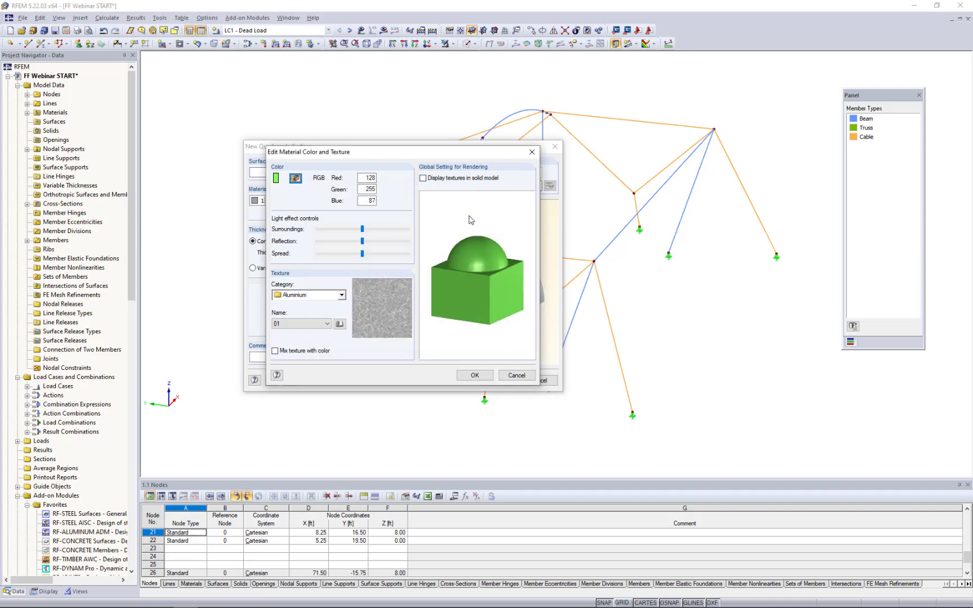
left_click(475, 375)
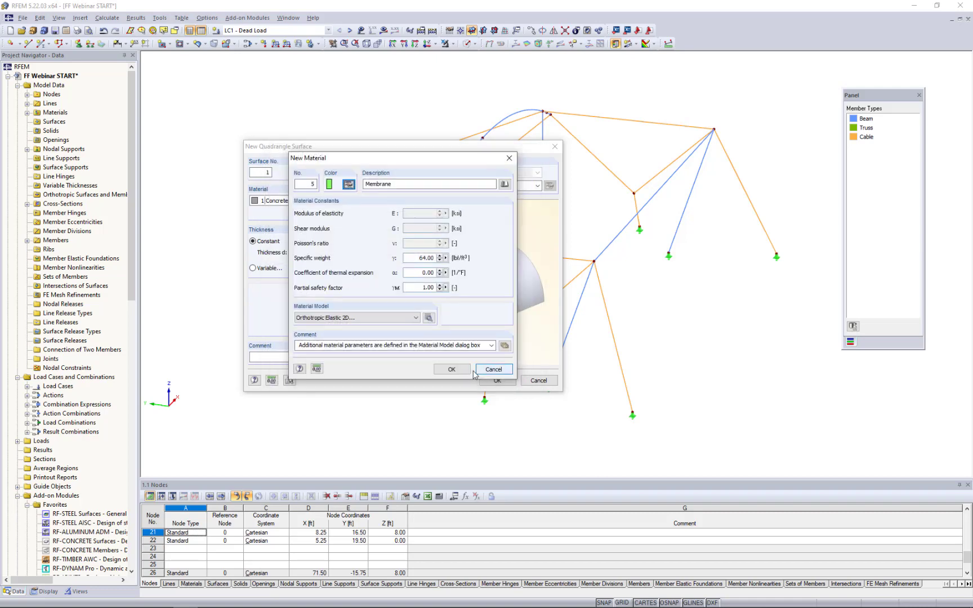
left_click(452, 369)
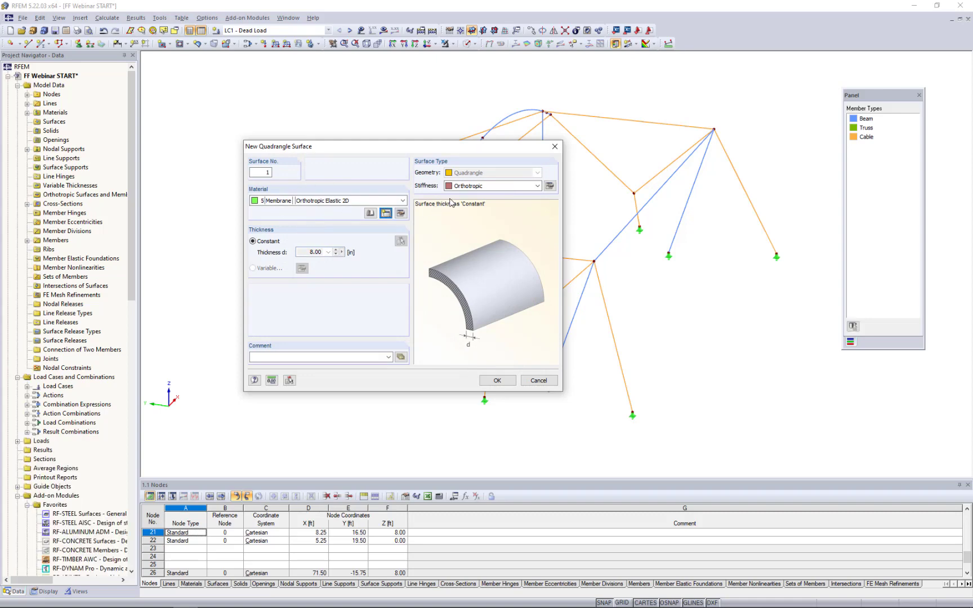
- Set the quadrangle surface's stiffness to Membrane - Orthotropic with a constant thickness of 0.04 in
left_click(463, 186)
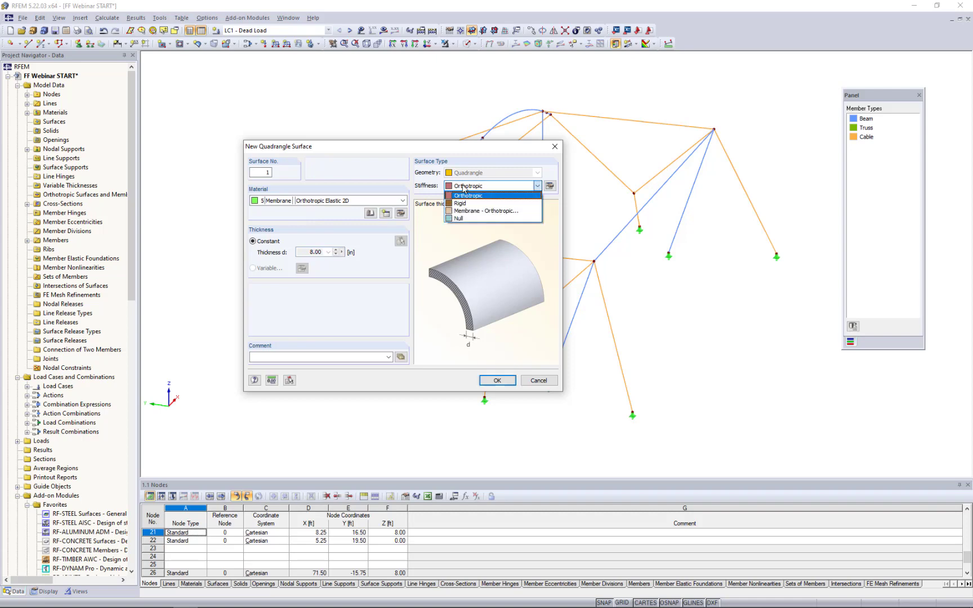
left_click(476, 211)
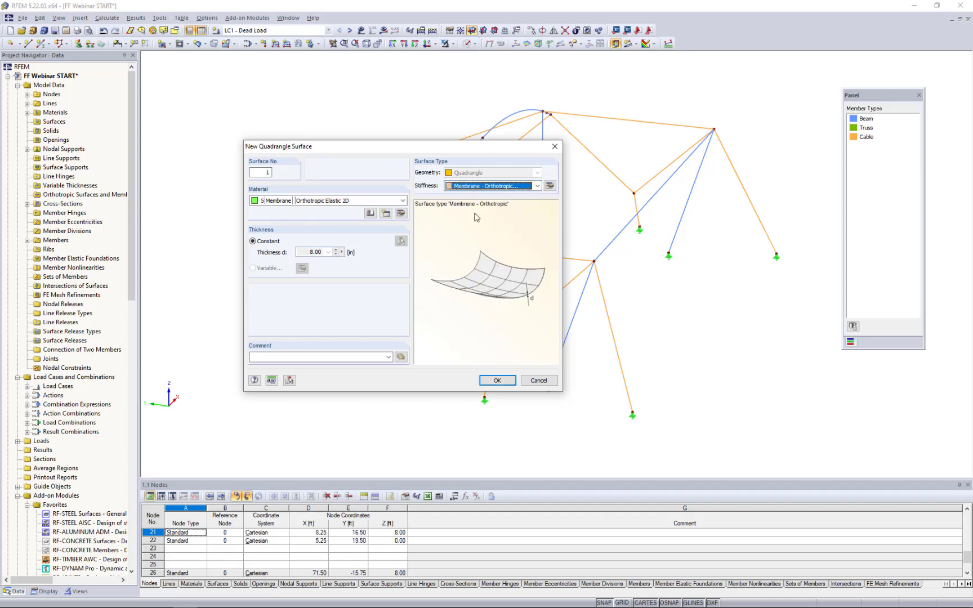
left_click(550, 186)
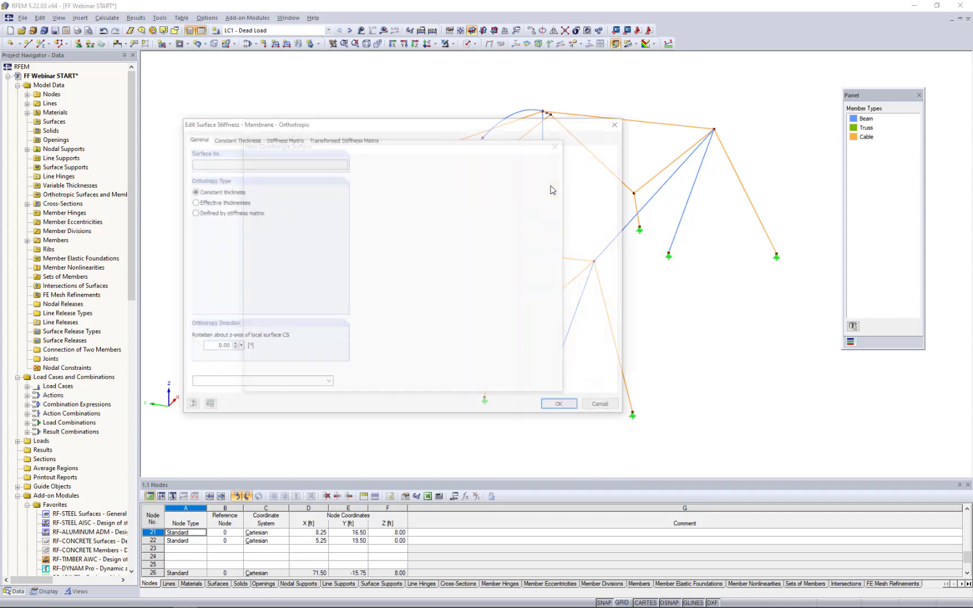
left_click(245, 141)
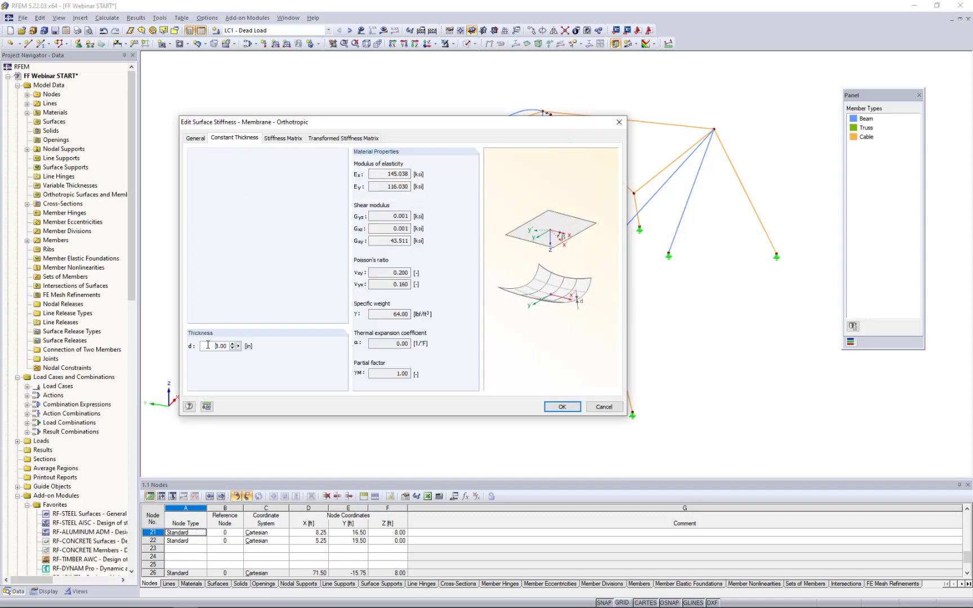
left_click_drag(207, 345, 283, 346)
type("0.04")
left_click(557, 408)
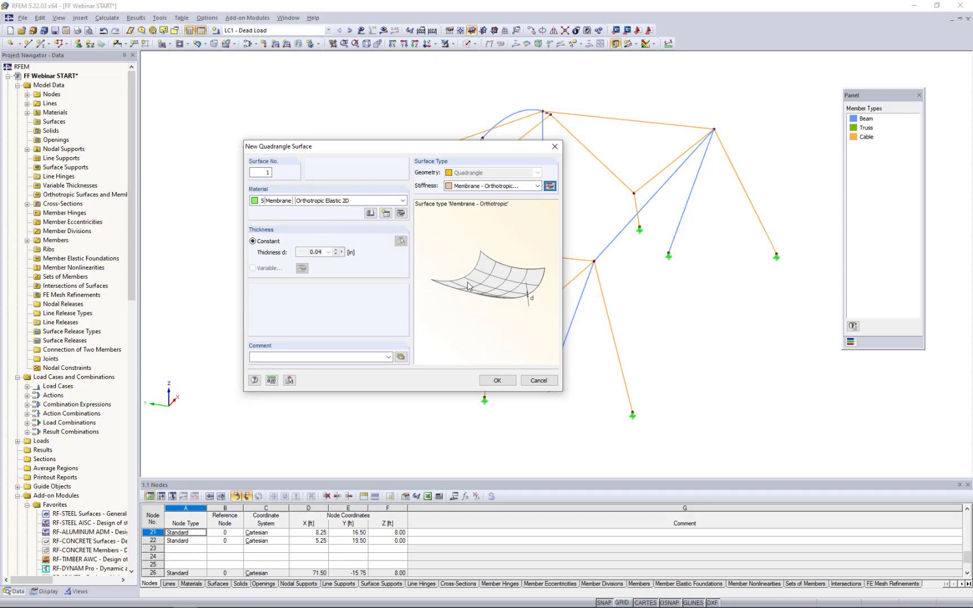
- Accept the surface settings and create the large membrane bounded by the arch, the straight beam opposite it and the two edge cables on each side
left_click(497, 381)
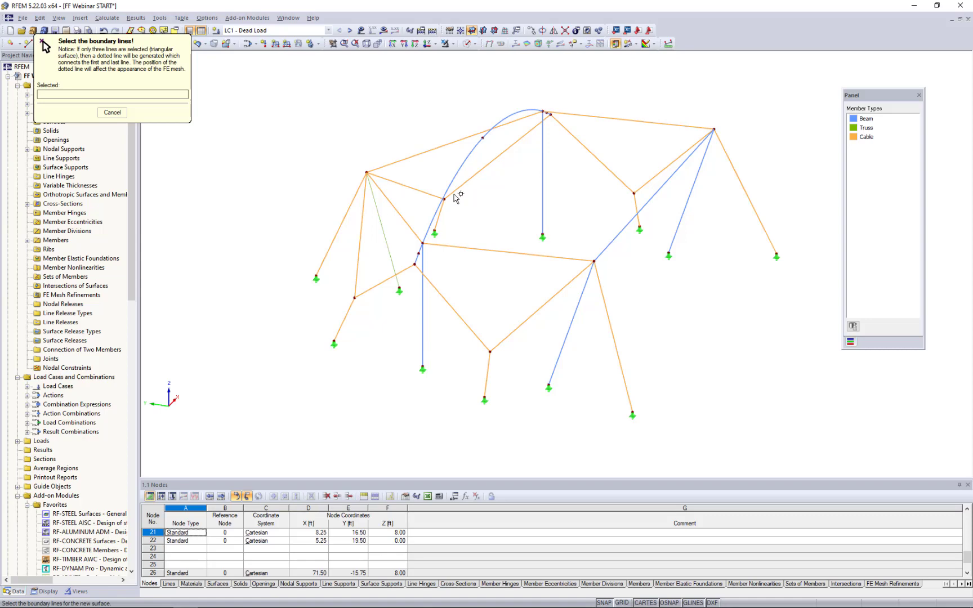
left_click(435, 44)
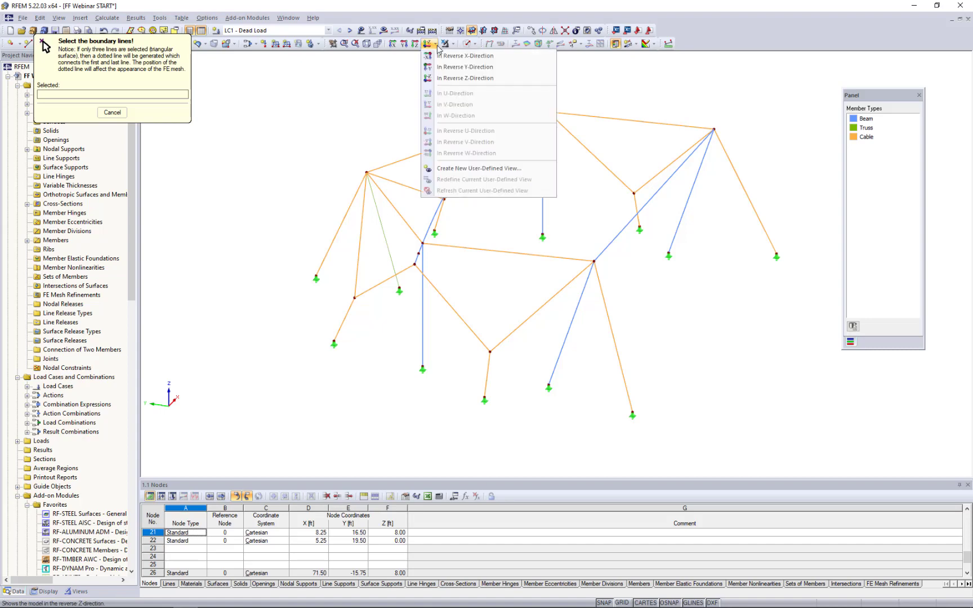
left_click(450, 79)
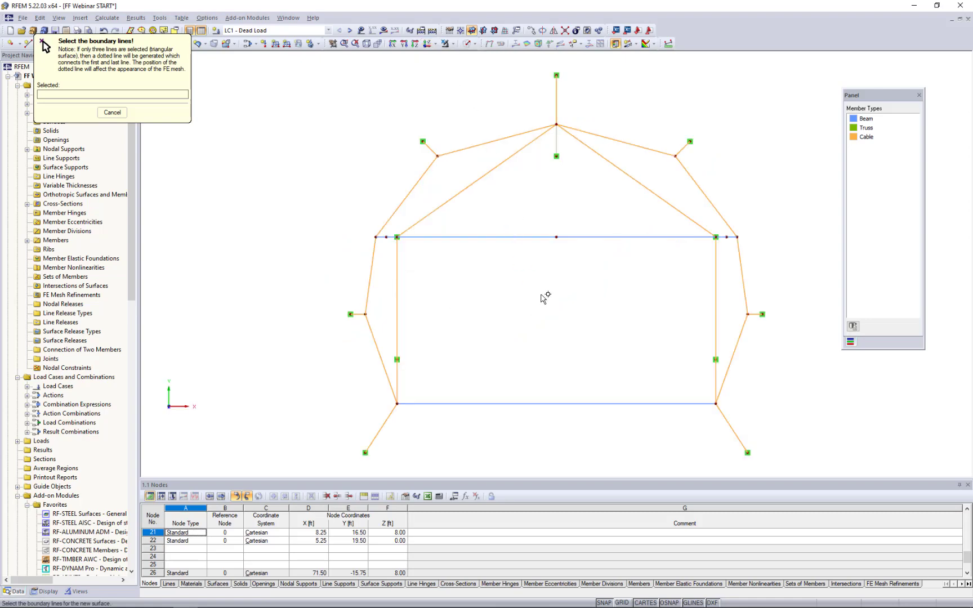
middle_click_drag(563, 308, 502, 301)
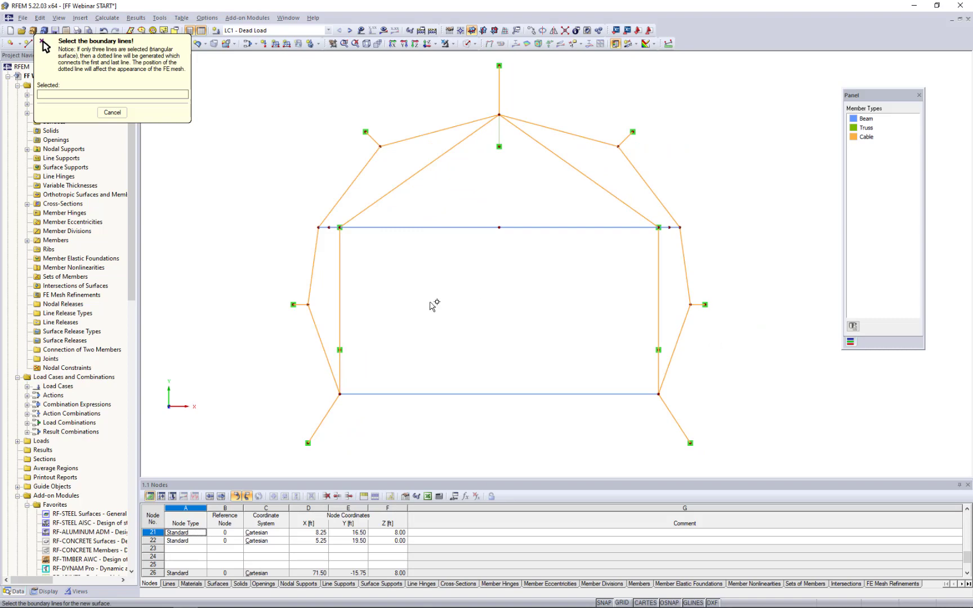
left_click(315, 331)
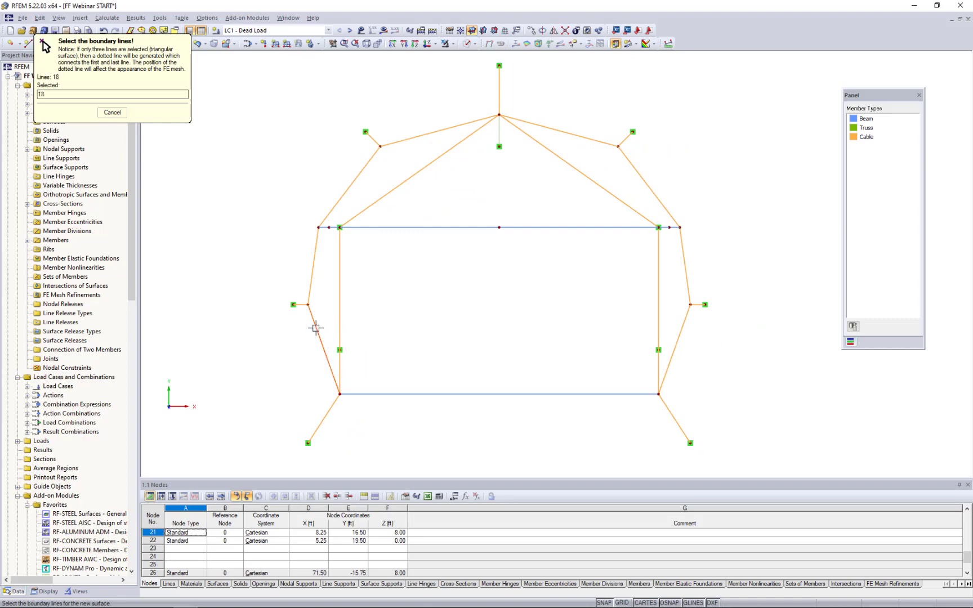
left_click(312, 278)
left_click(332, 227)
left_click(361, 227)
left_click(665, 227)
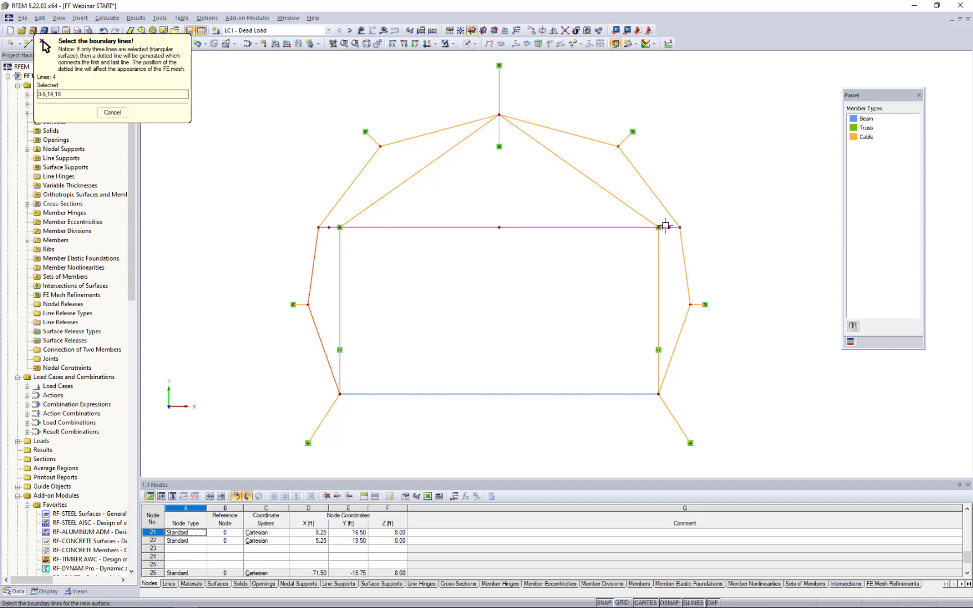
left_click(683, 253)
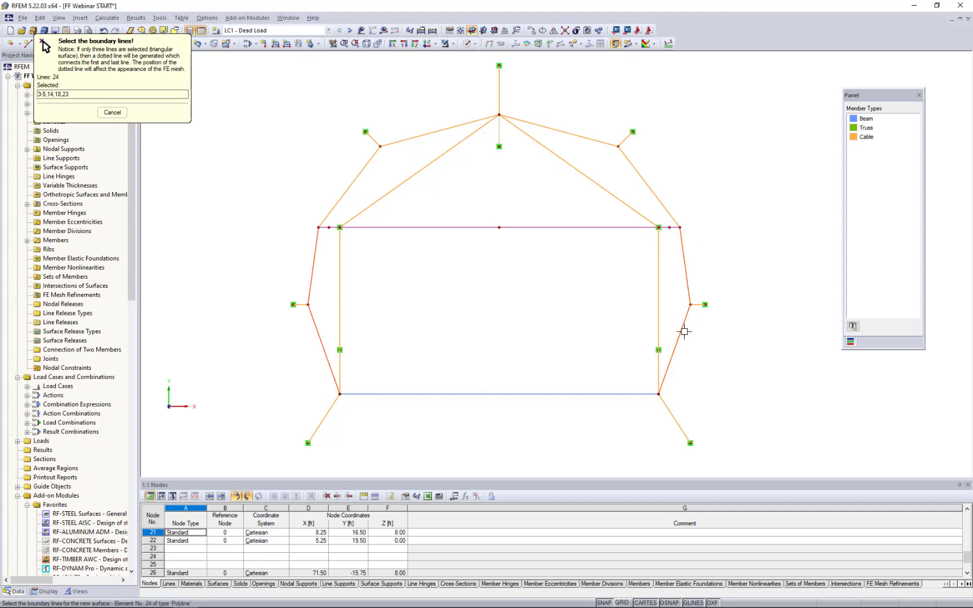
left_click(496, 394)
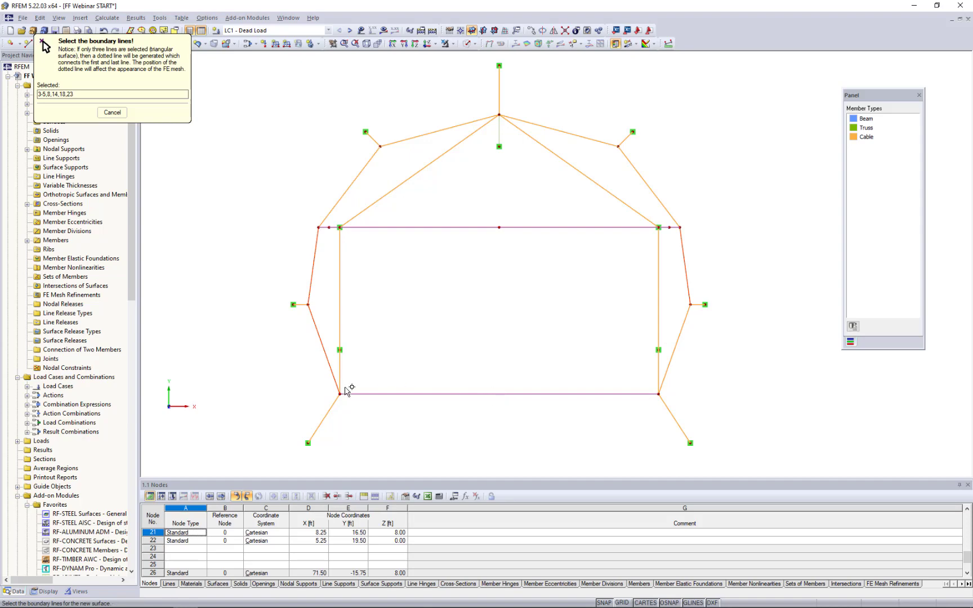
left_click(673, 353)
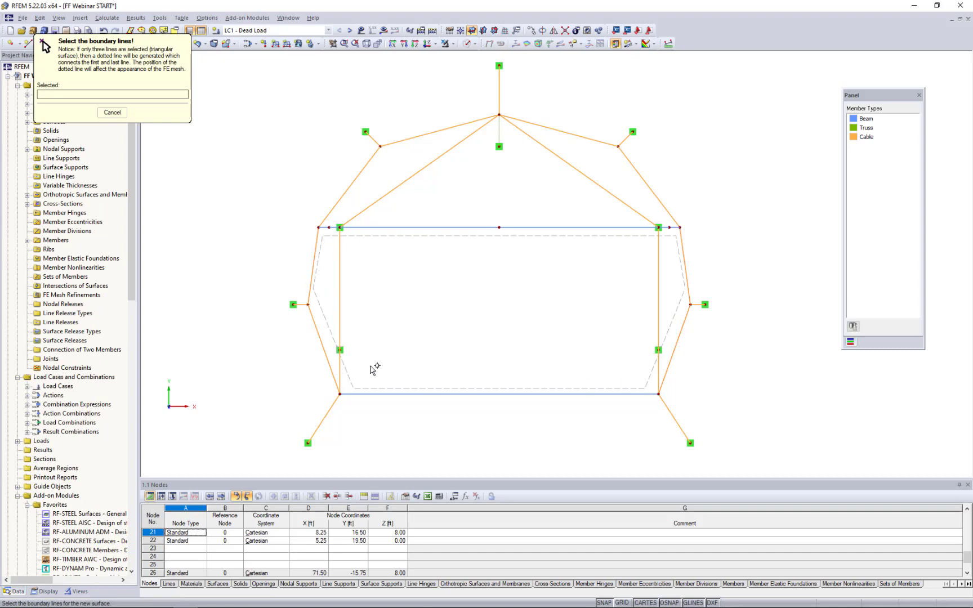
- Create the second membrane surface bounded by the arch and the four outer edge cables meeting at the truss mast, and end surface creation
left_click(339, 203)
left_click(427, 135)
left_click(540, 125)
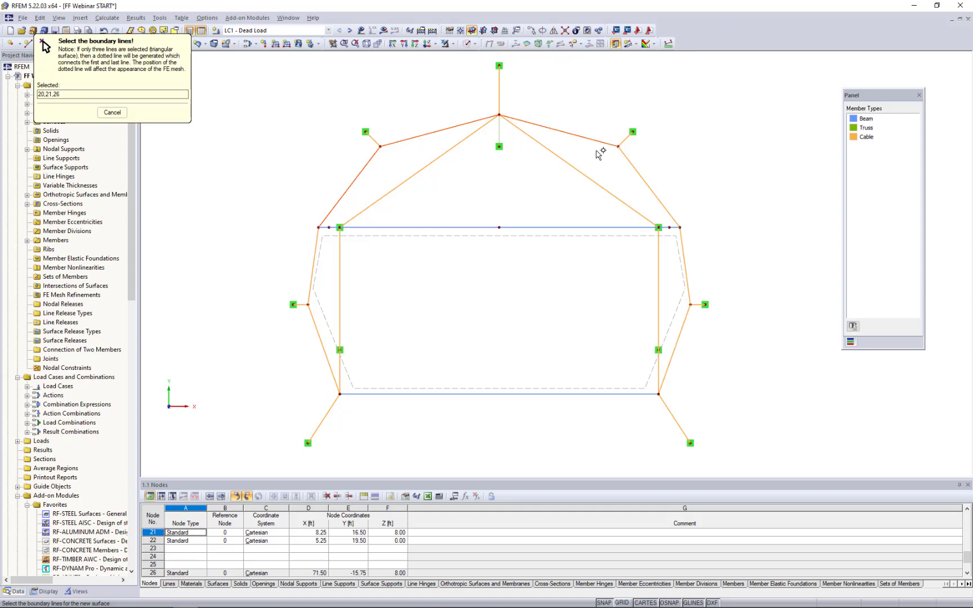
left_click(630, 161)
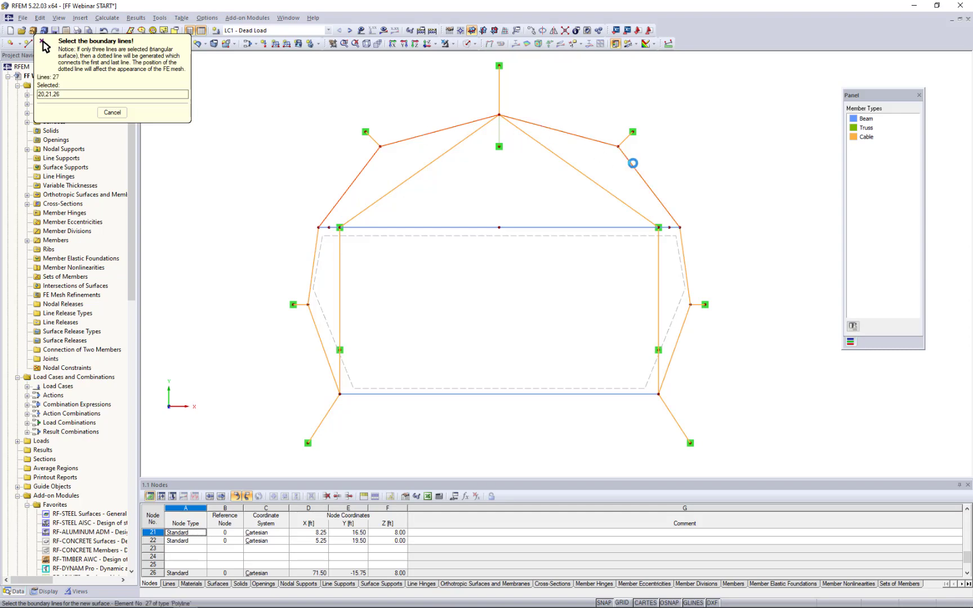
left_click(665, 227)
left_click(643, 228)
left_click(330, 227)
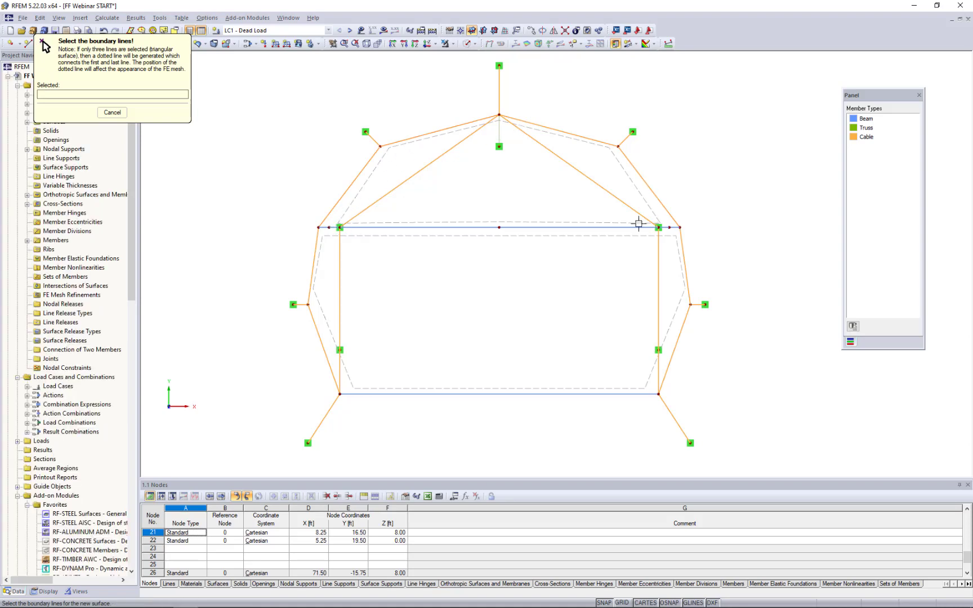
key("Escape")
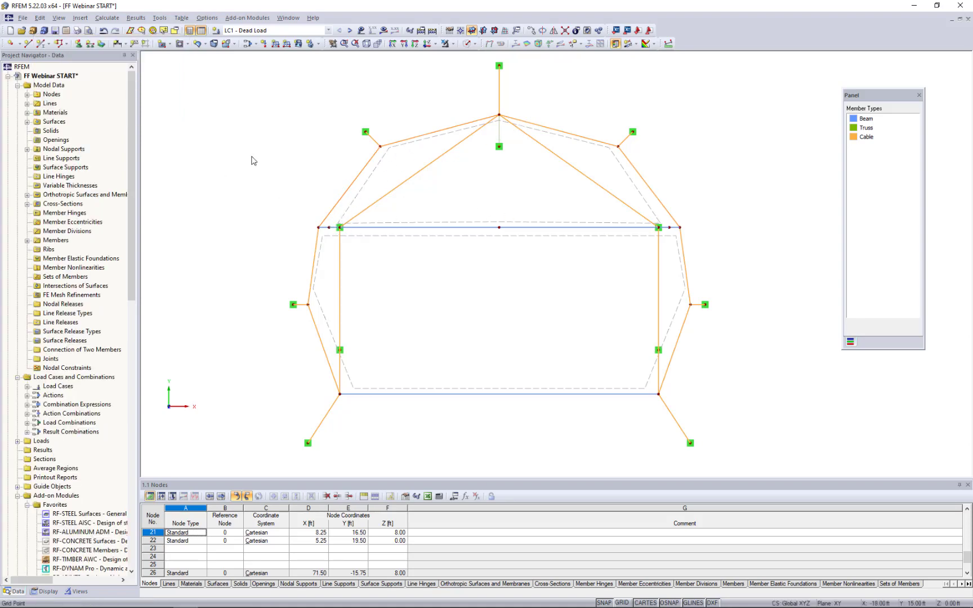
- Display the model in 3D as a solid transparent model to inspect both membrane surfaces
middle_click_drag(250, 347, 493, 225, "ctrl")
left_click(476, 44)
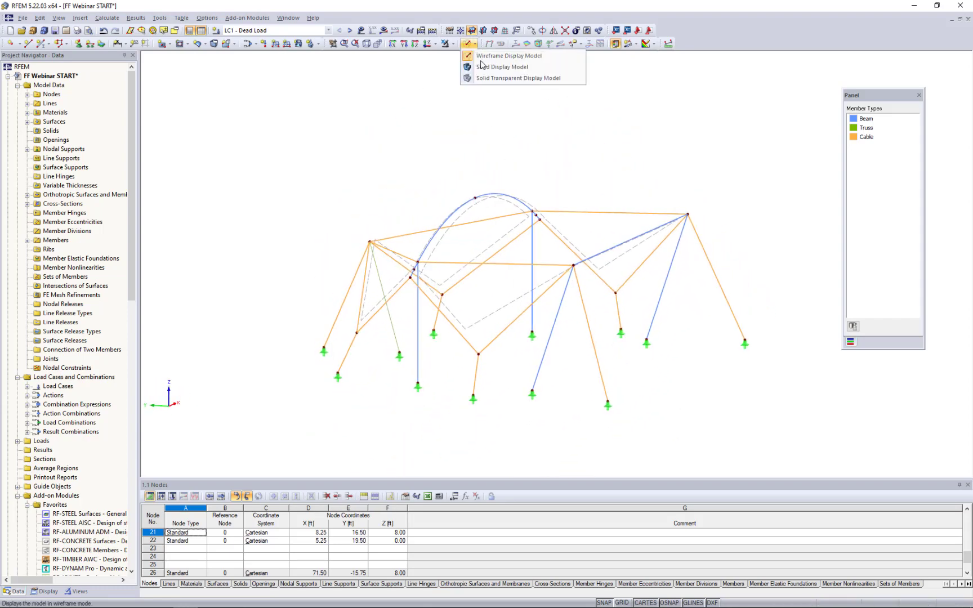
left_click(487, 80)
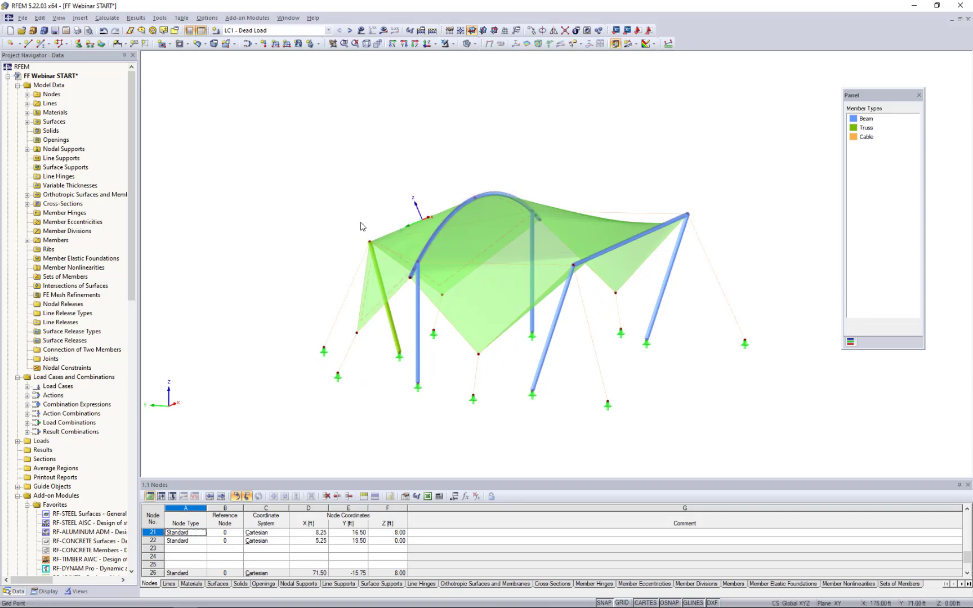
mouse_move(364, 225)
middle_mouse_down("ctrl")
mouse_move(501, 237)
mouse_move(363, 220)
middle_mouse_up("ctrl")
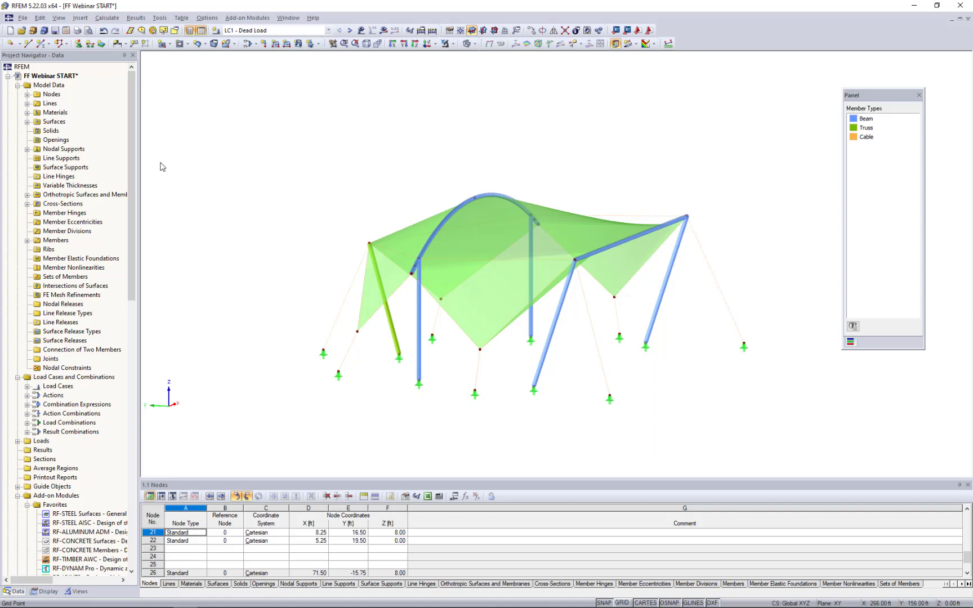
- Activate RF-FORM-FINDING in the model's general data options and accept the settings
right_click(66, 77)
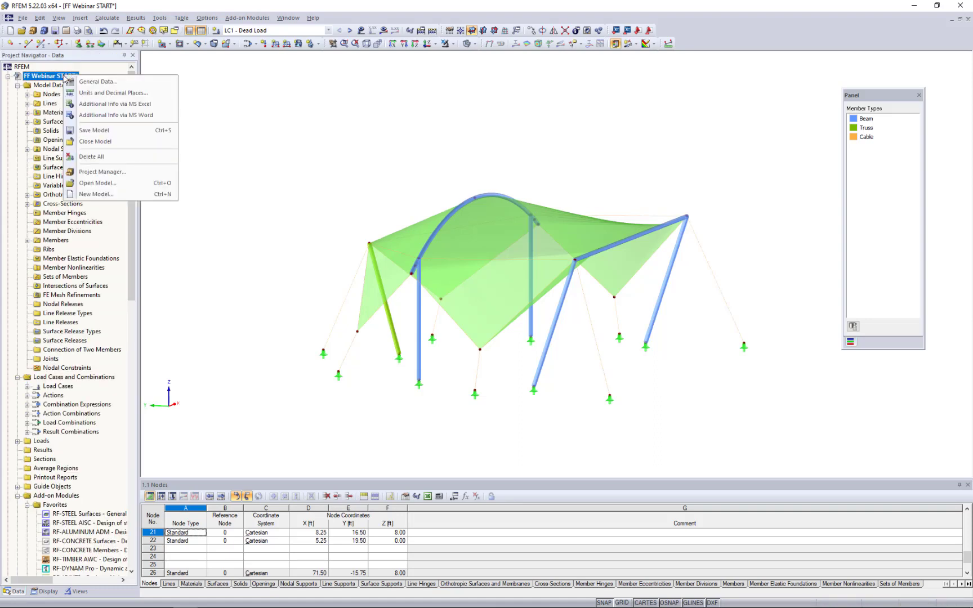
left_click(91, 83)
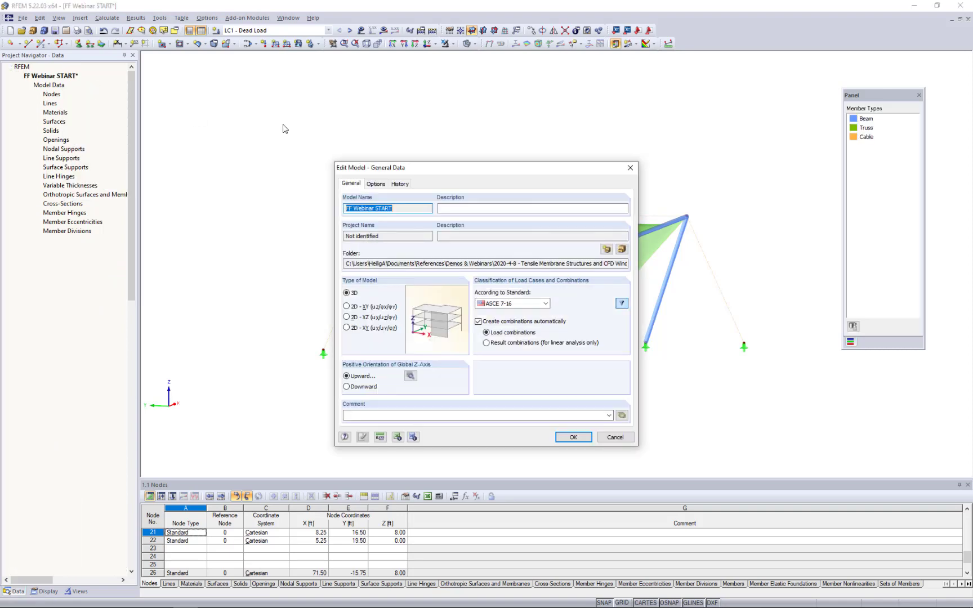
left_click(376, 184)
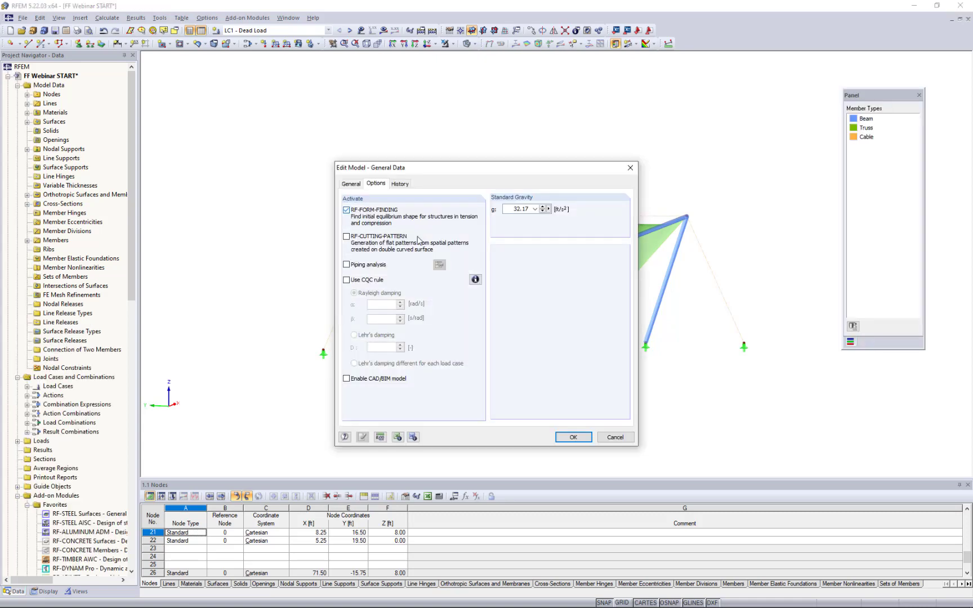
left_click(570, 438)
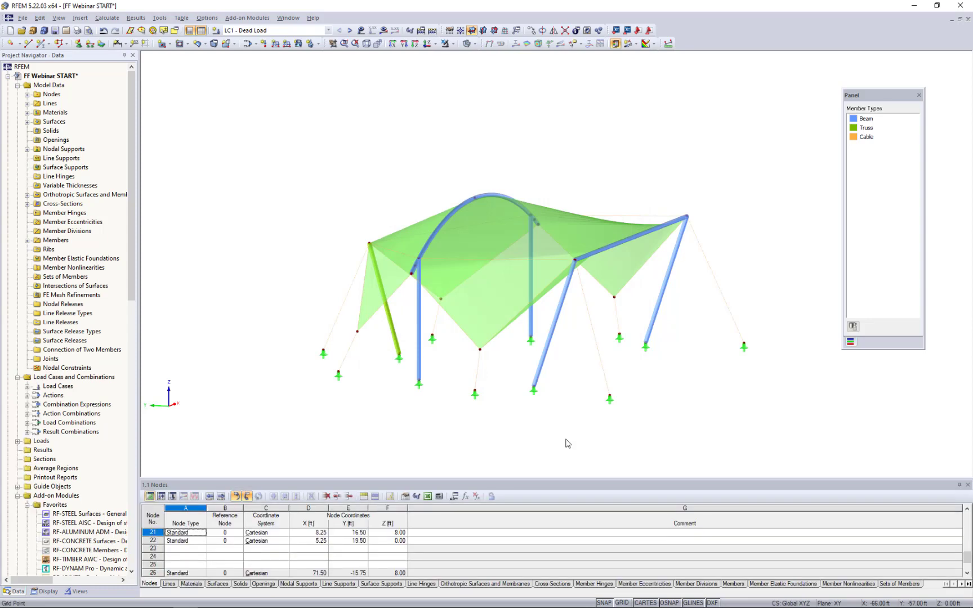
- Show the model from above along the reverse Z-direction as a wireframe
scroll(568, 443, "down", 5)
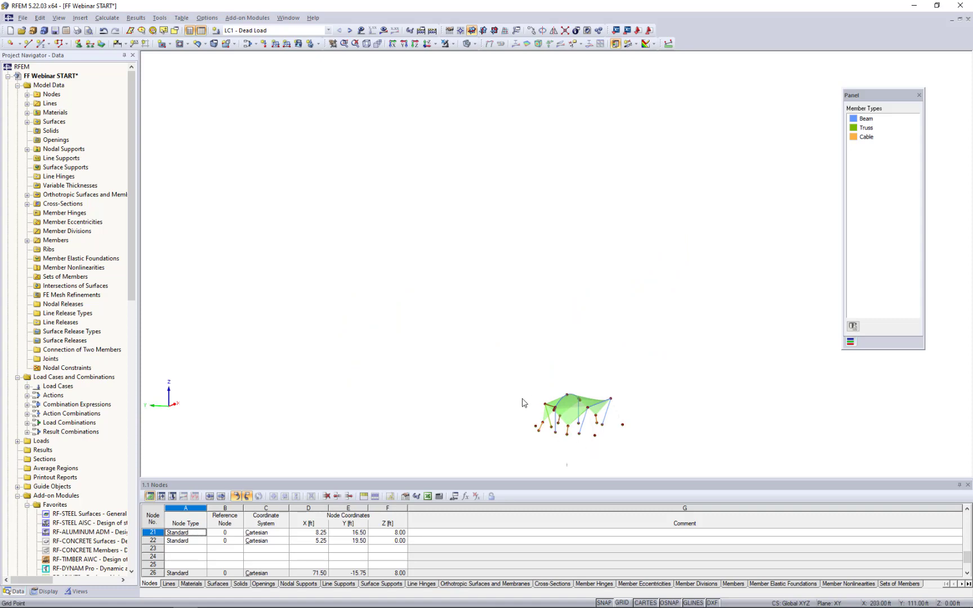
middle_click_drag(560, 427, 510, 327)
scroll(510, 327, "down", 1)
scroll(525, 333, "up", 8)
scroll(524, 332, "down", 1)
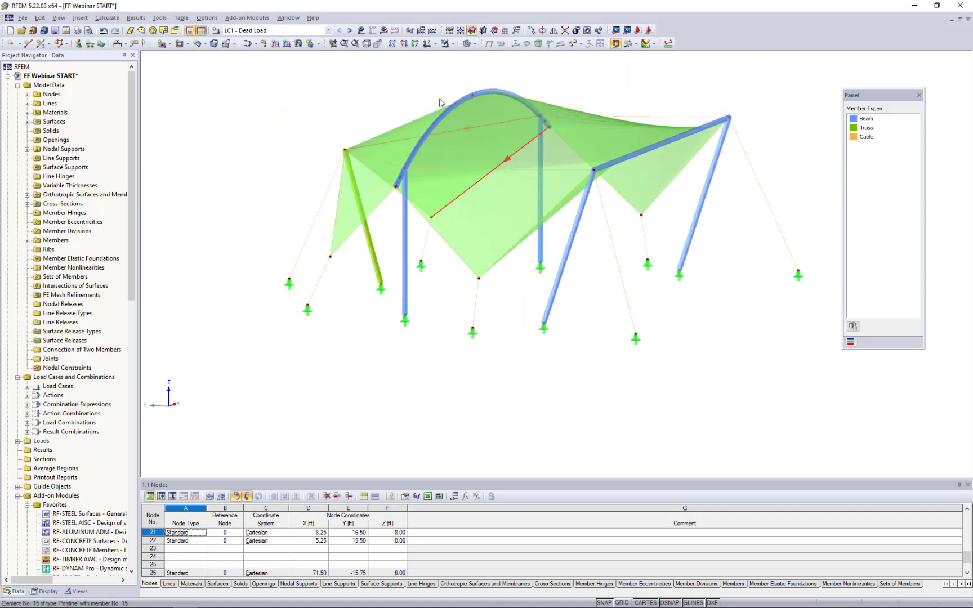
left_click(426, 44)
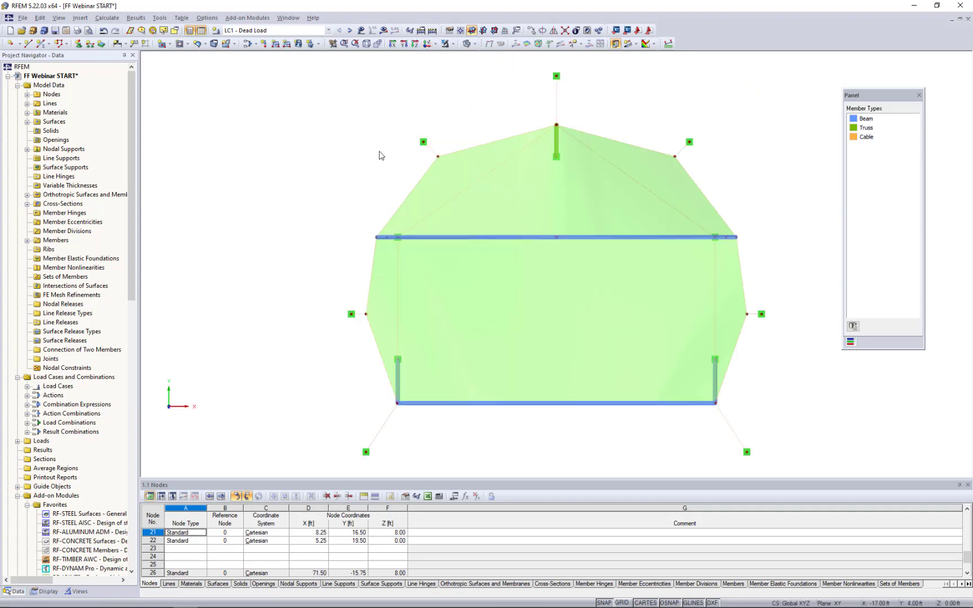
left_click(474, 44)
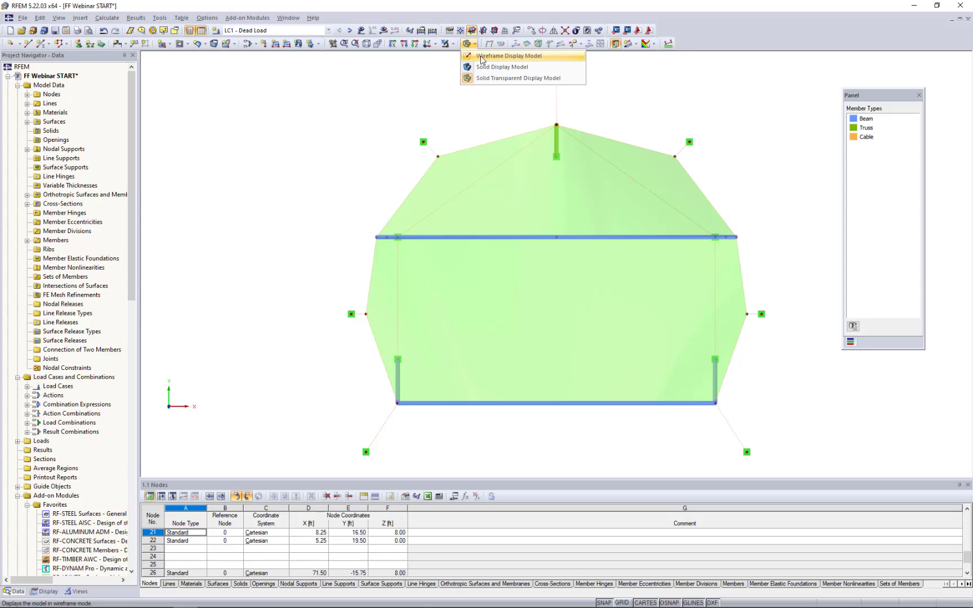
left_click(480, 60)
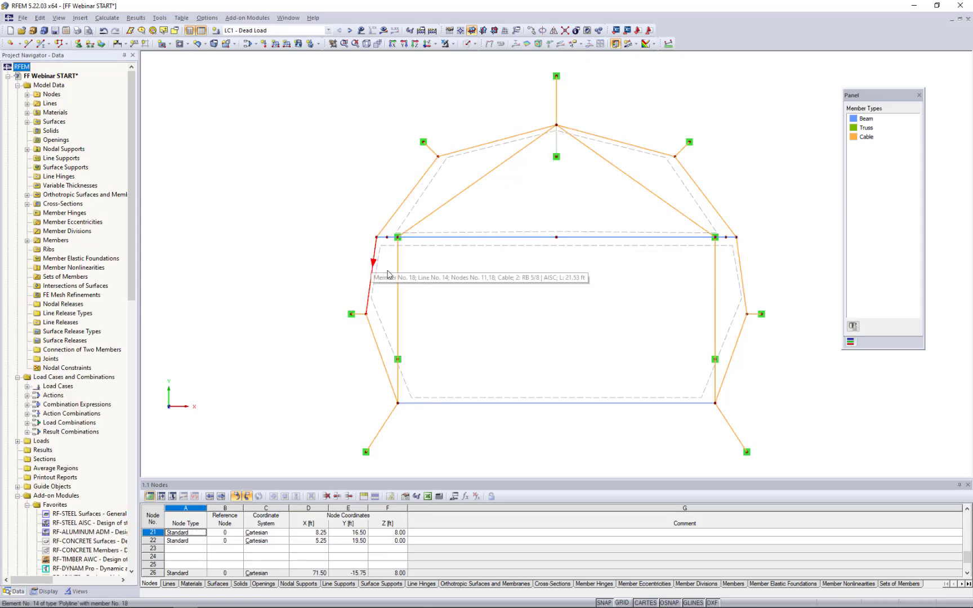
- Set the form-finding parameters of the two straight cables joining the arch supports to the front beam to an average cable force of 0.225 kip
left_click(399, 284)
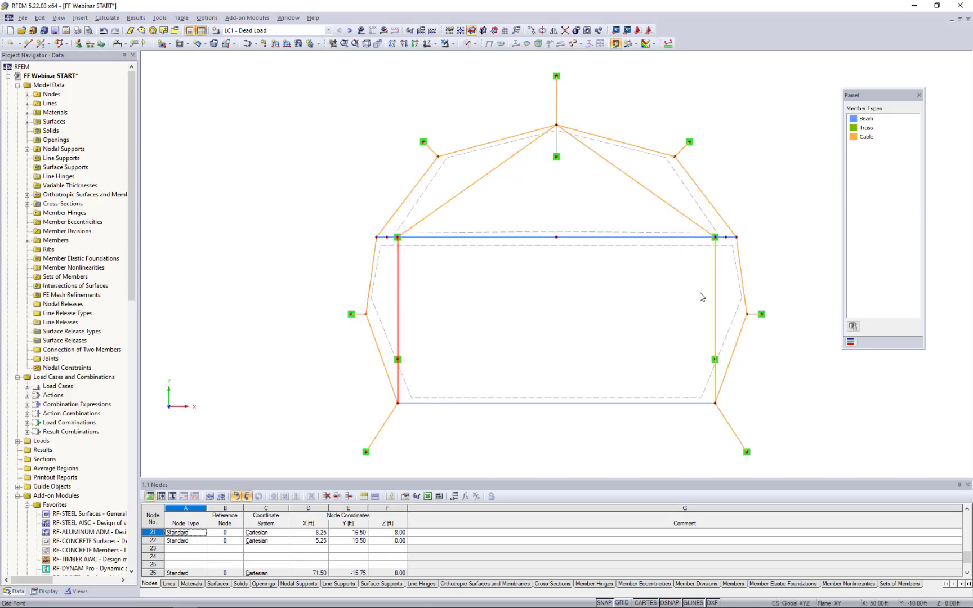
left_click(714, 295, "ctrl")
middle_click_drag(659, 317, 577, 306)
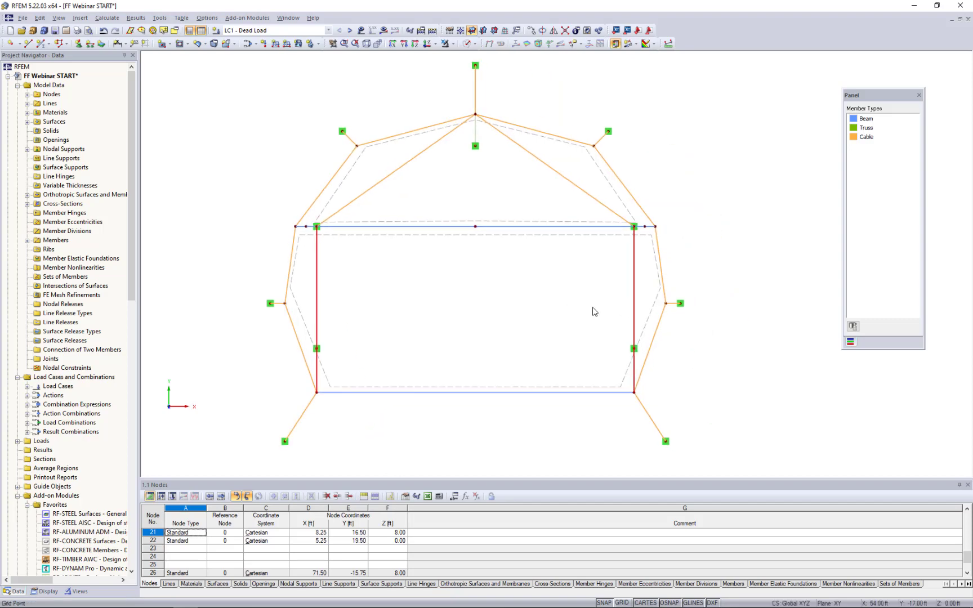
double_click(636, 304)
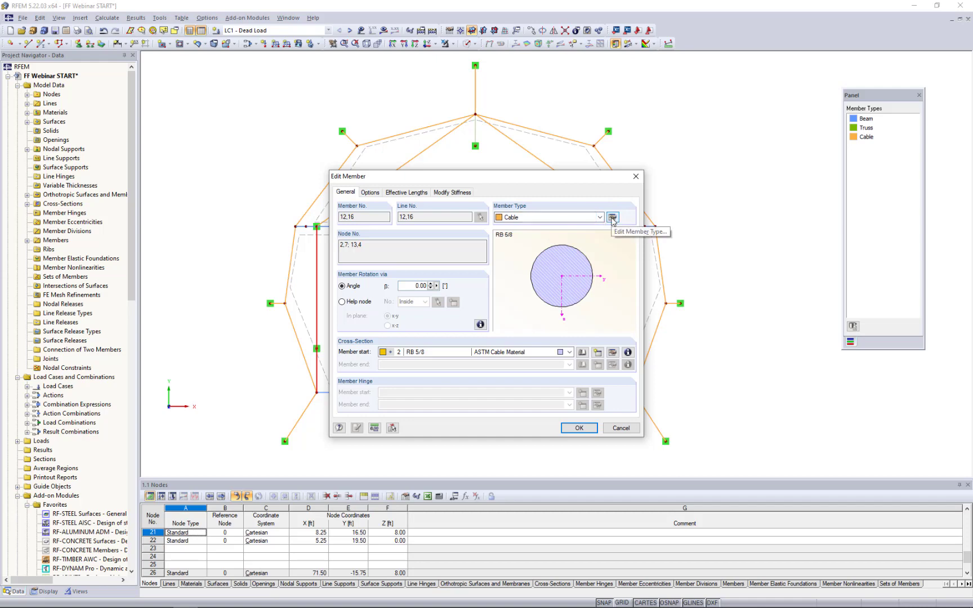
left_click(613, 219)
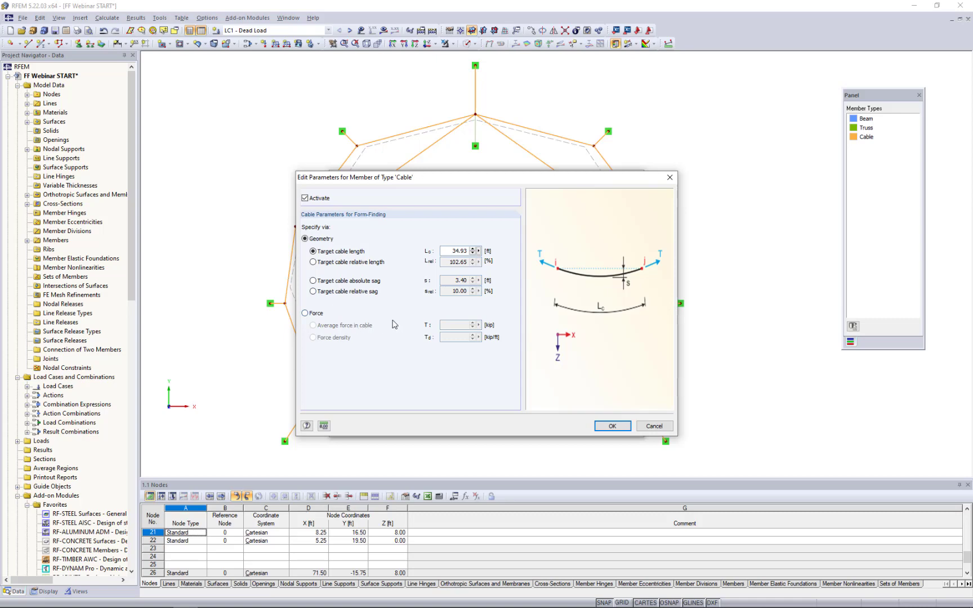
left_click(305, 313)
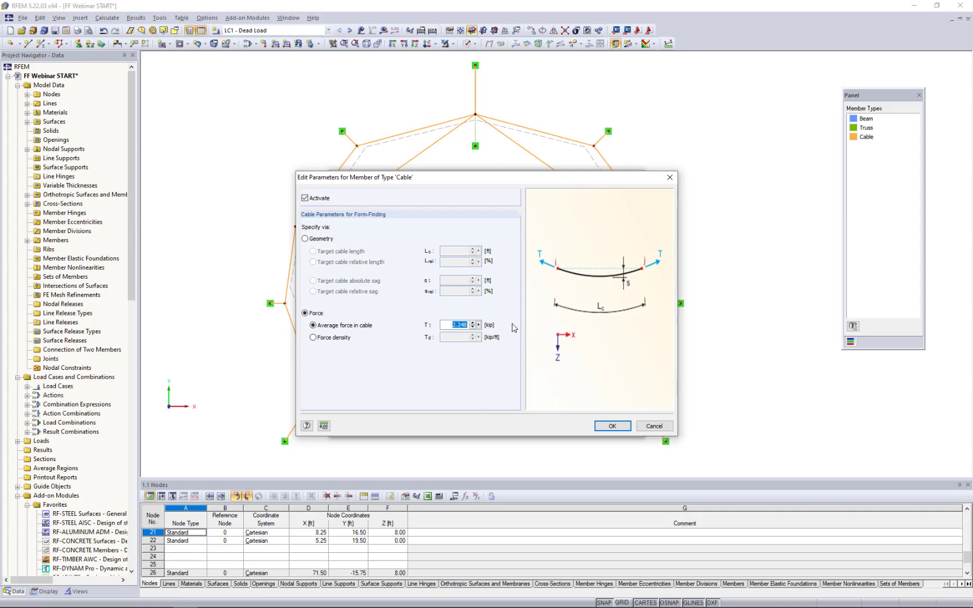
type("0.225")
left_click(612, 425)
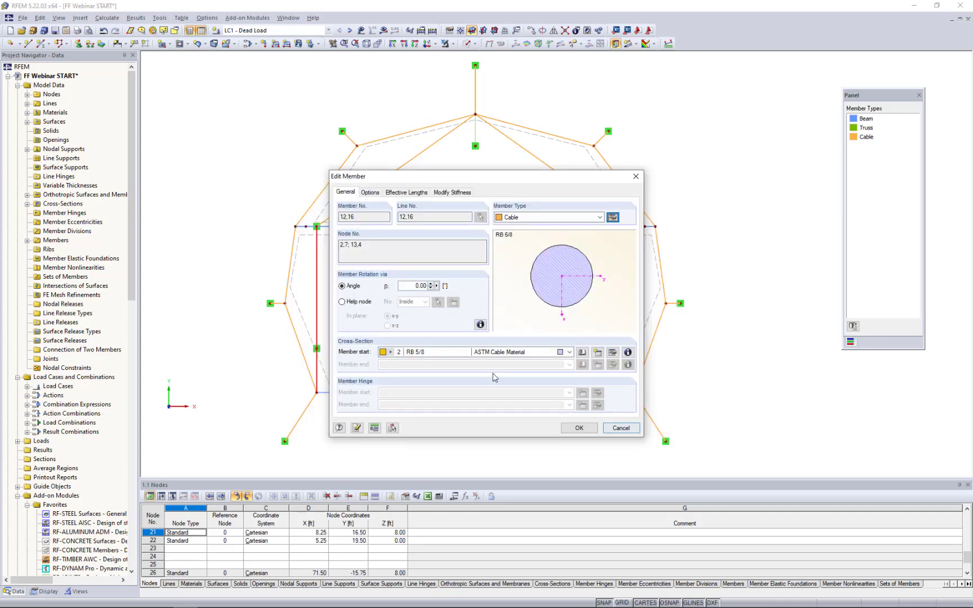
left_click(579, 429)
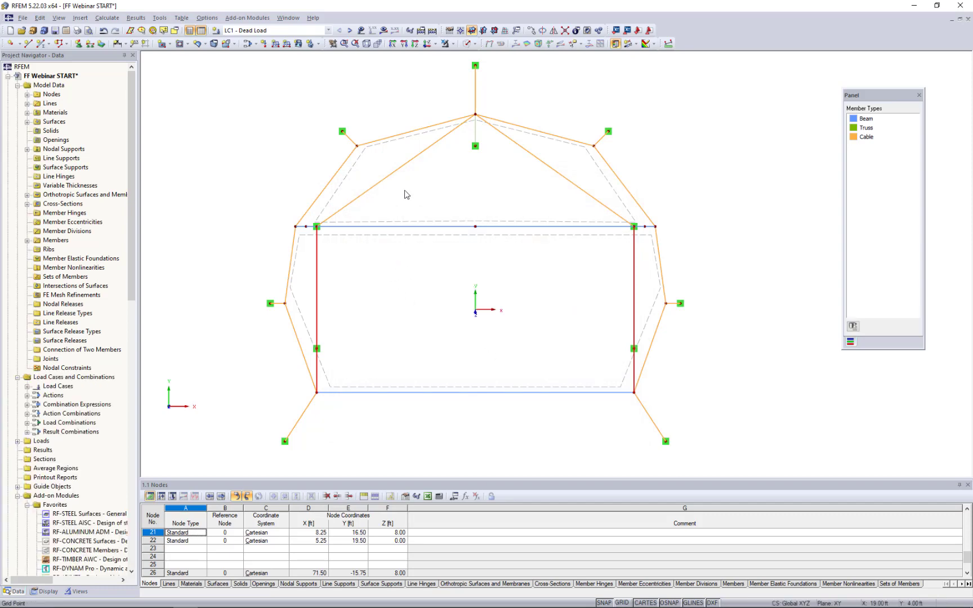
- Set the form-finding target cable relative length to 100% for the three cables at the rear mast and the two front-corner guy cables
left_click(393, 173)
left_click(476, 100, "ctrl")
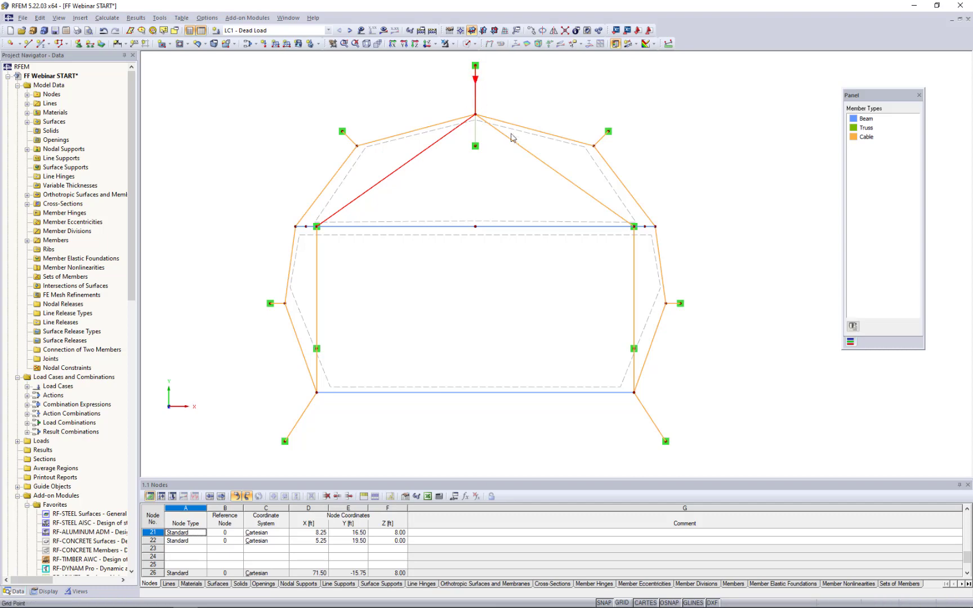
left_click(522, 148, "ctrl")
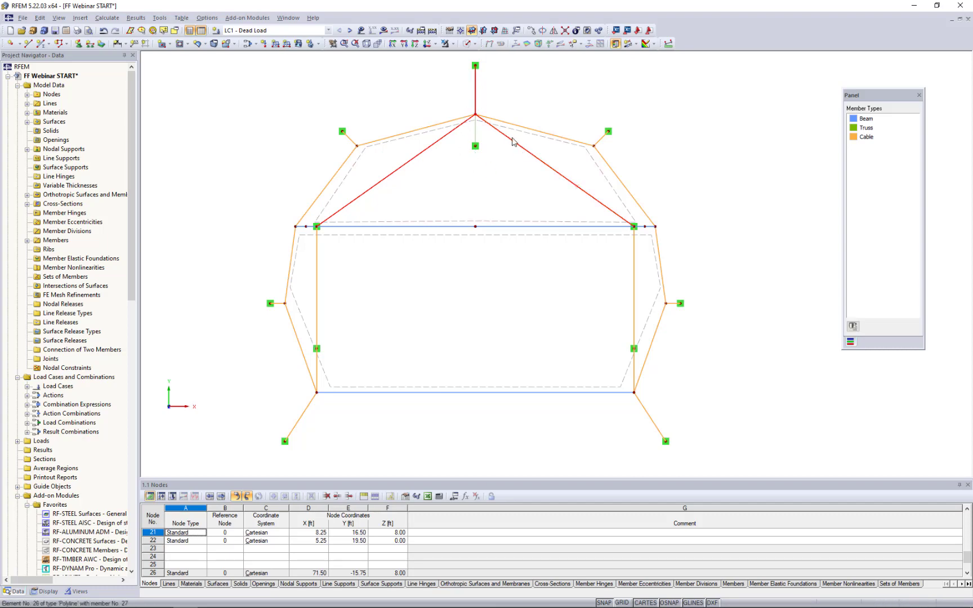
left_click(301, 417, "ctrl")
left_click(654, 426, "ctrl")
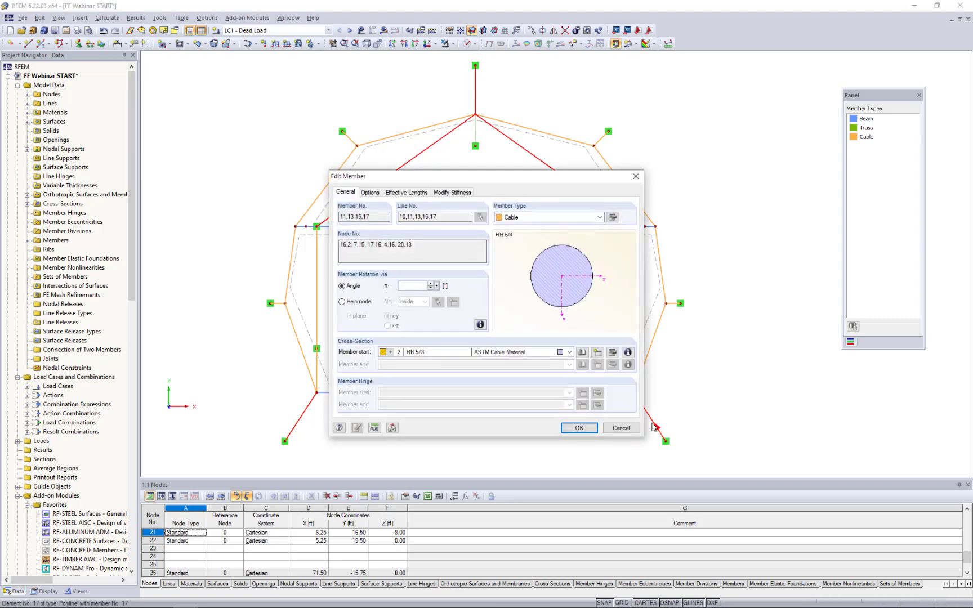
left_click(612, 217)
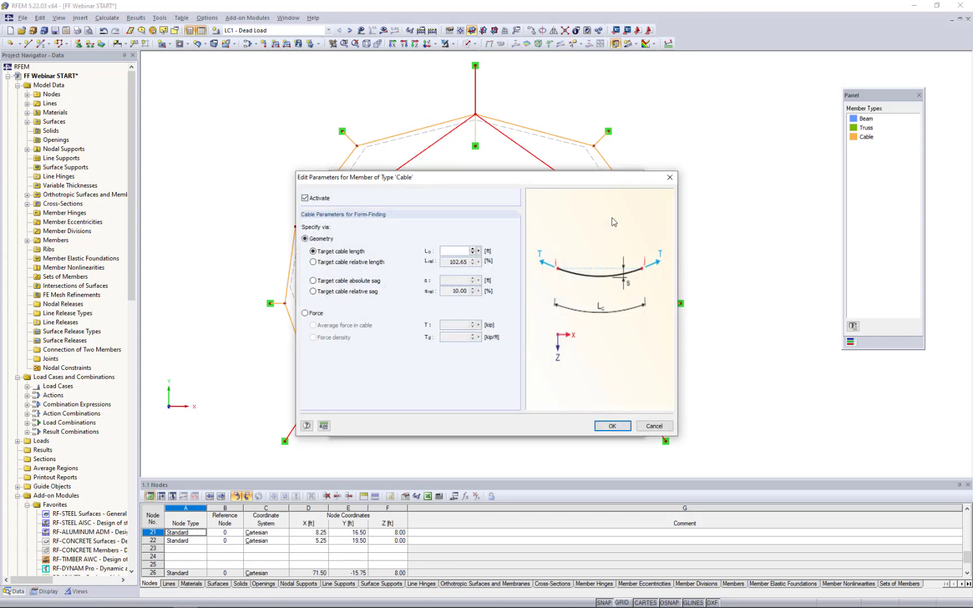
left_click(313, 263)
left_click_drag(510, 175, 705, 166)
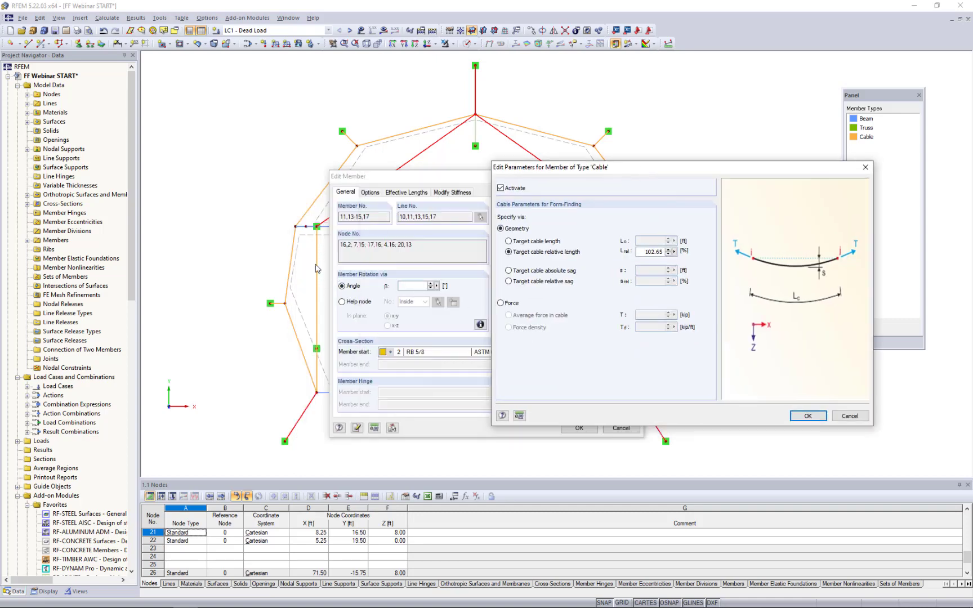
left_click_drag(566, 176, 372, 180)
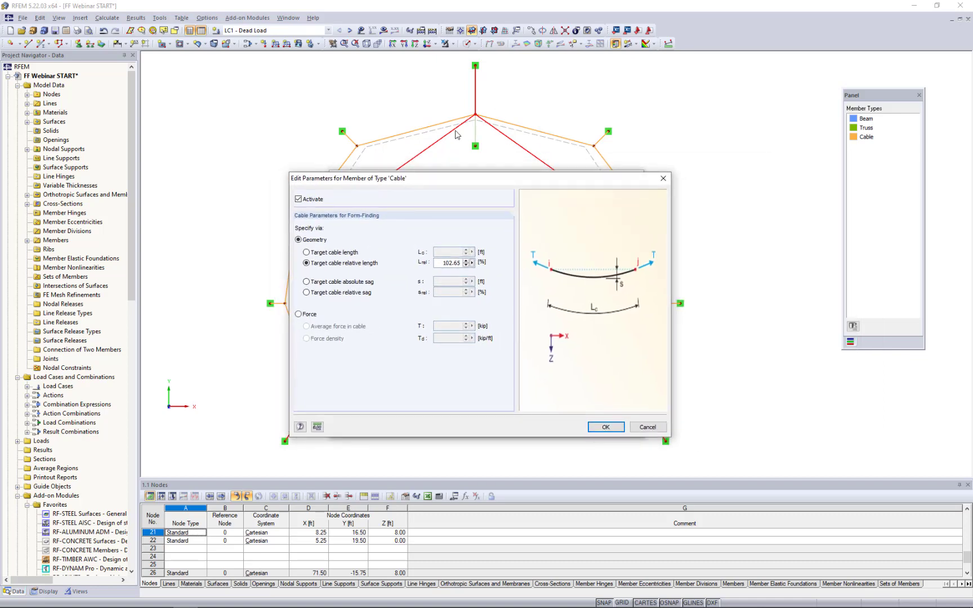
left_click_drag(441, 262, 485, 265)
type("10")
left_click(602, 427)
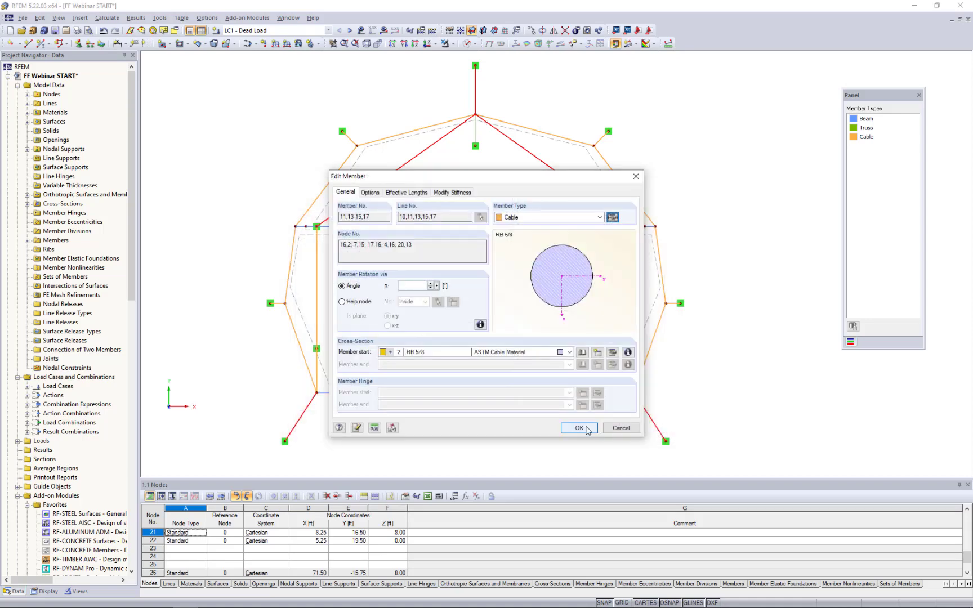
left_click(586, 430)
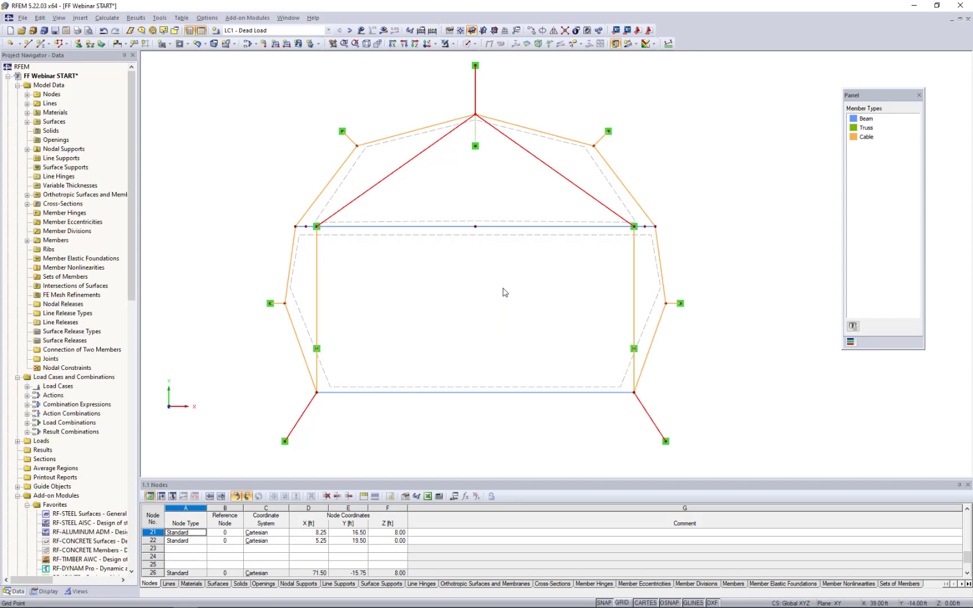
- Set the form-finding target cable relative sag to 10% for the eight cables along the outer edges of the two membranes
left_click(291, 265)
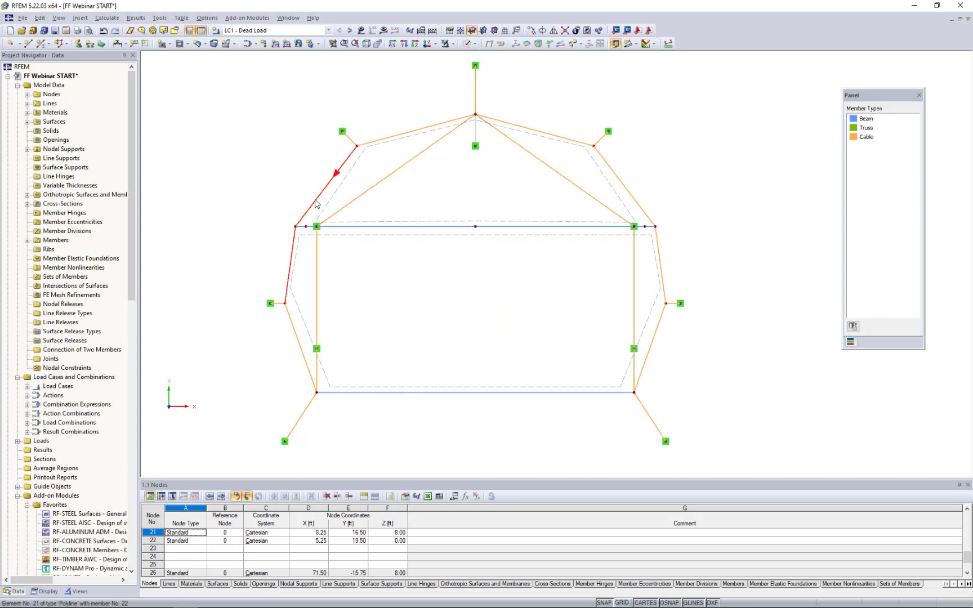
left_click(316, 204, "ctrl")
left_click(395, 137, "ctrl")
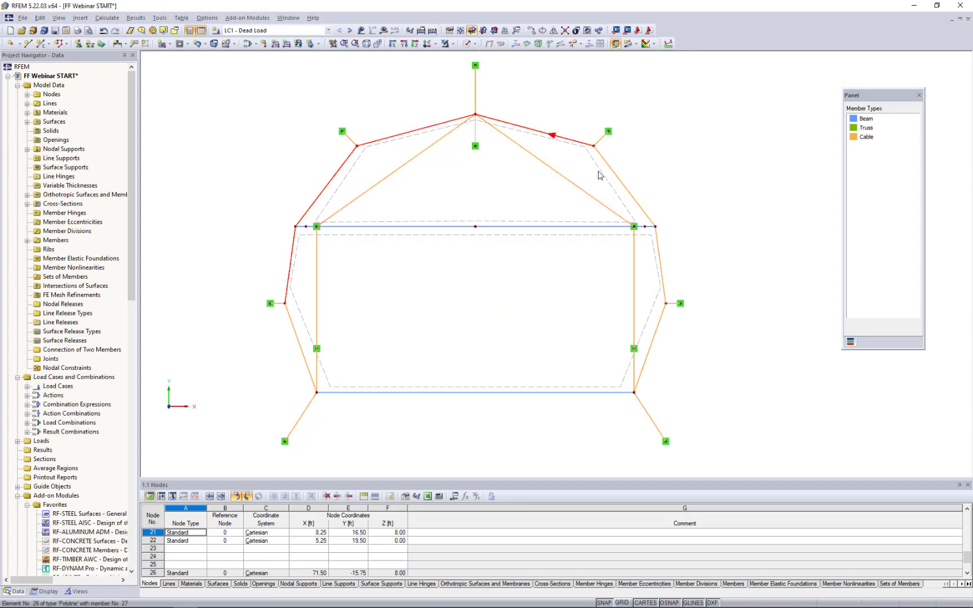
left_click(618, 177, "ctrl")
left_click(660, 259, "ctrl")
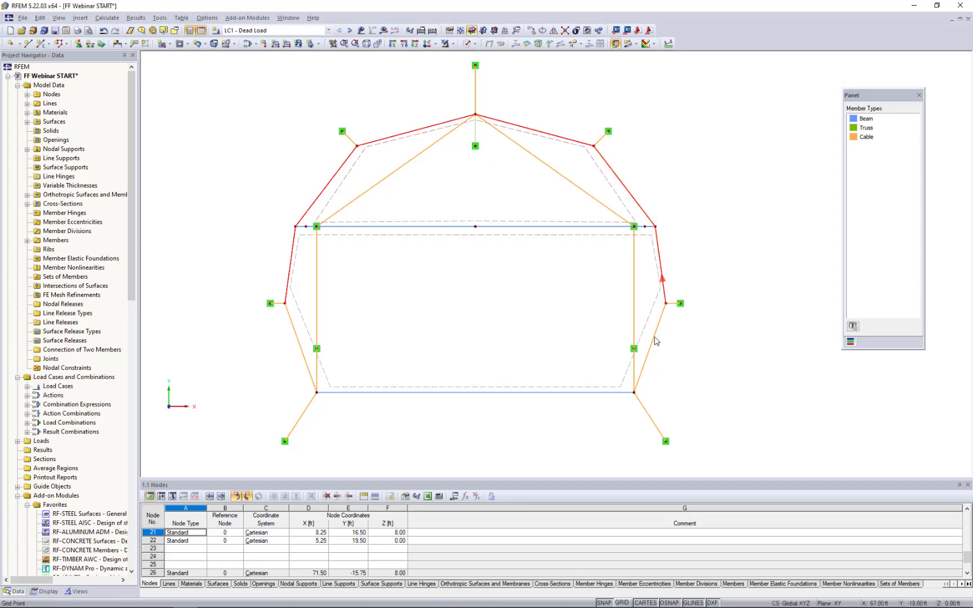
left_click(655, 341, "ctrl")
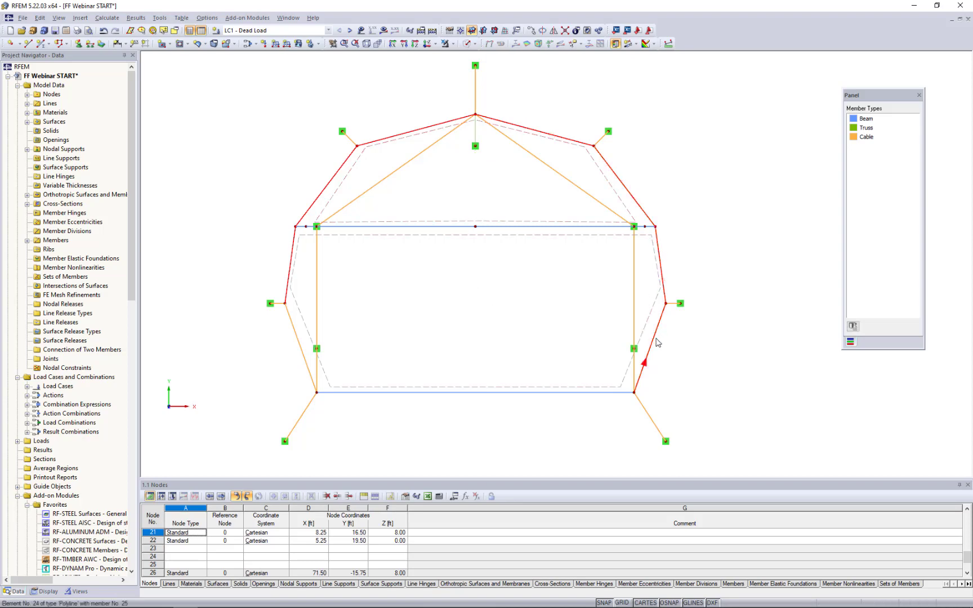
left_click(305, 360, "ctrl")
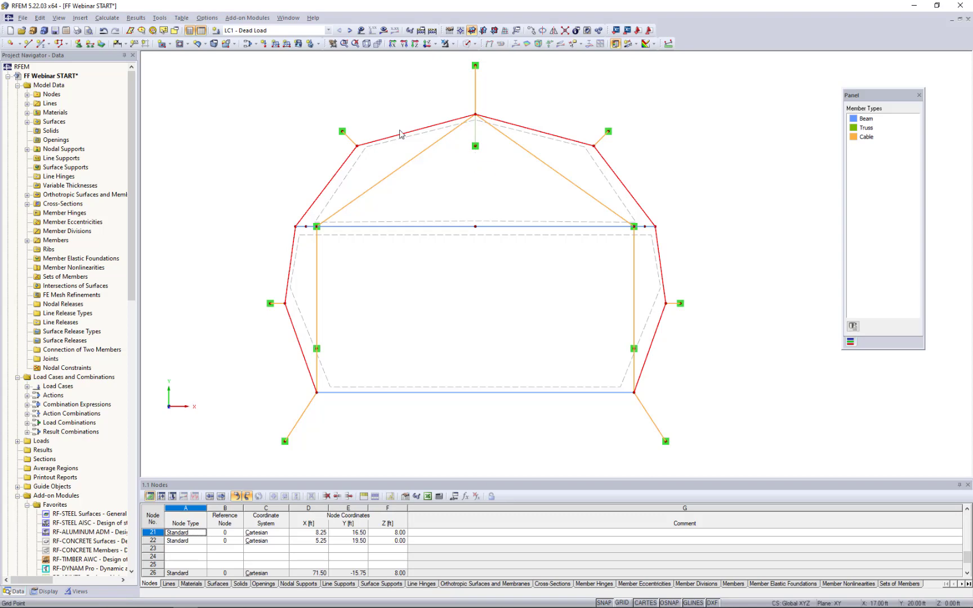
double_click(559, 141)
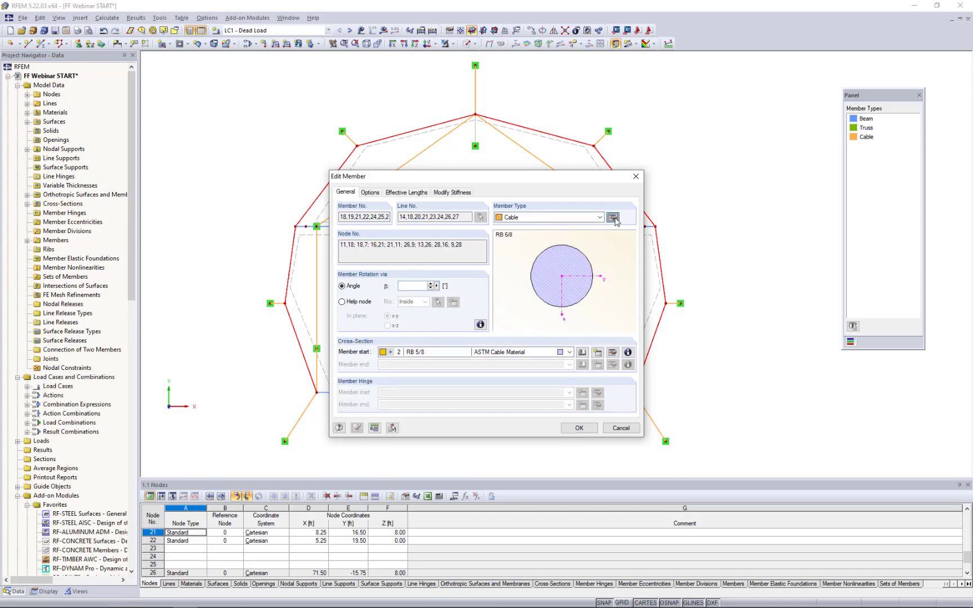
left_click(614, 218)
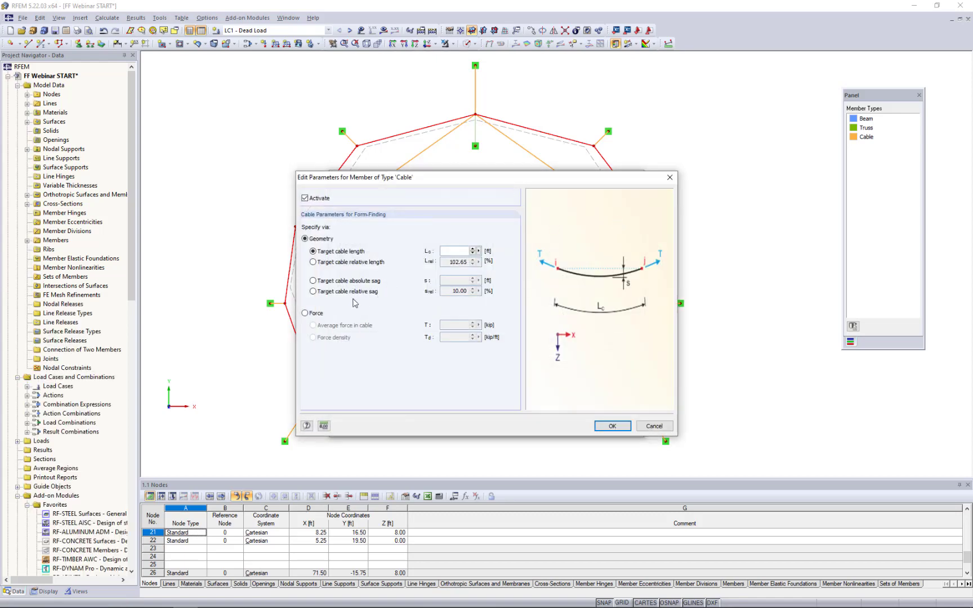
left_click(314, 292)
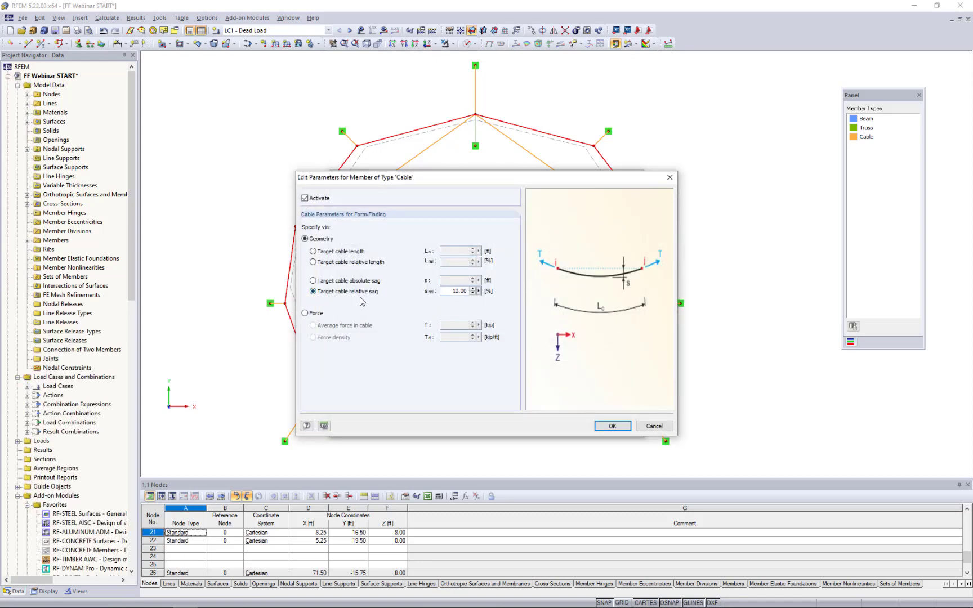
left_click_drag(446, 291, 525, 296)
type("10")
left_click(616, 430)
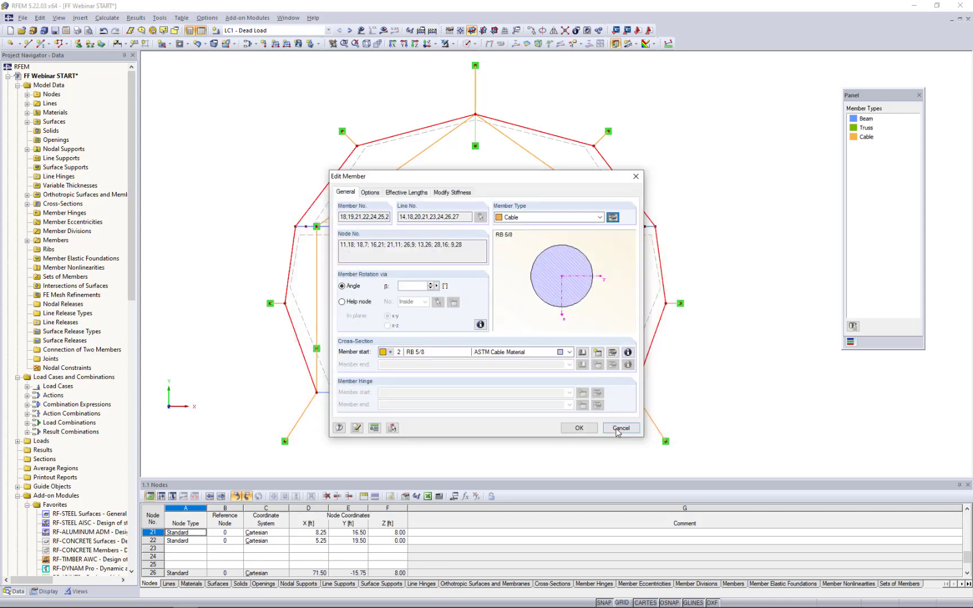
left_click(592, 435)
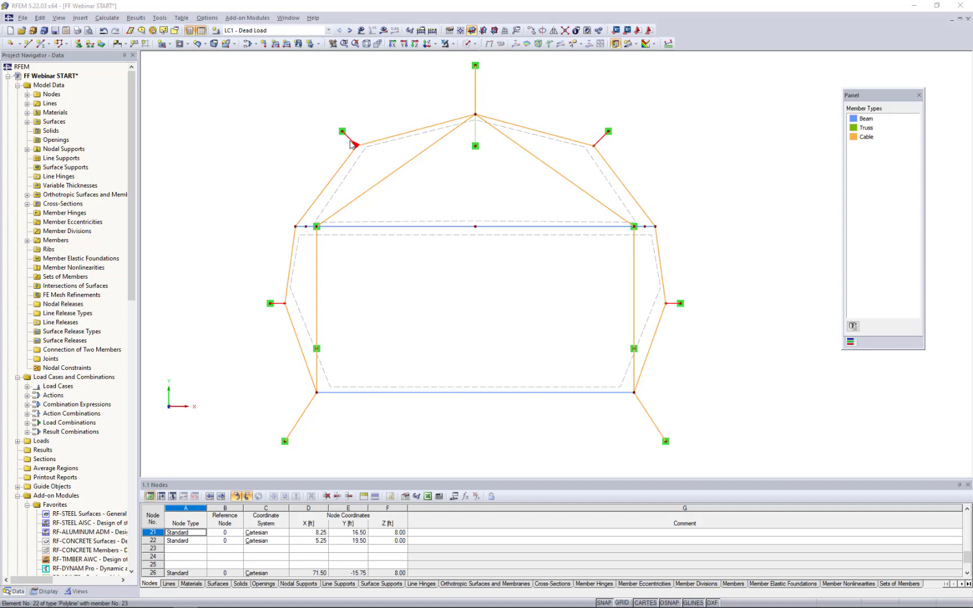
- Set the form-finding parameters of the four short anchor cables at the membrane's outer corners to an average cable force of 6.75 kip
double_click(351, 144)
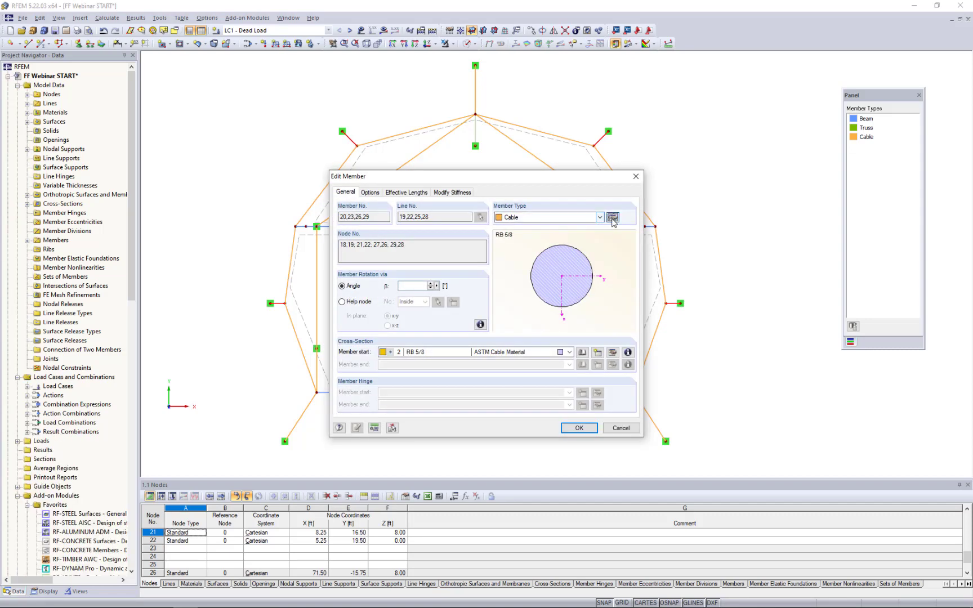
left_click(612, 218)
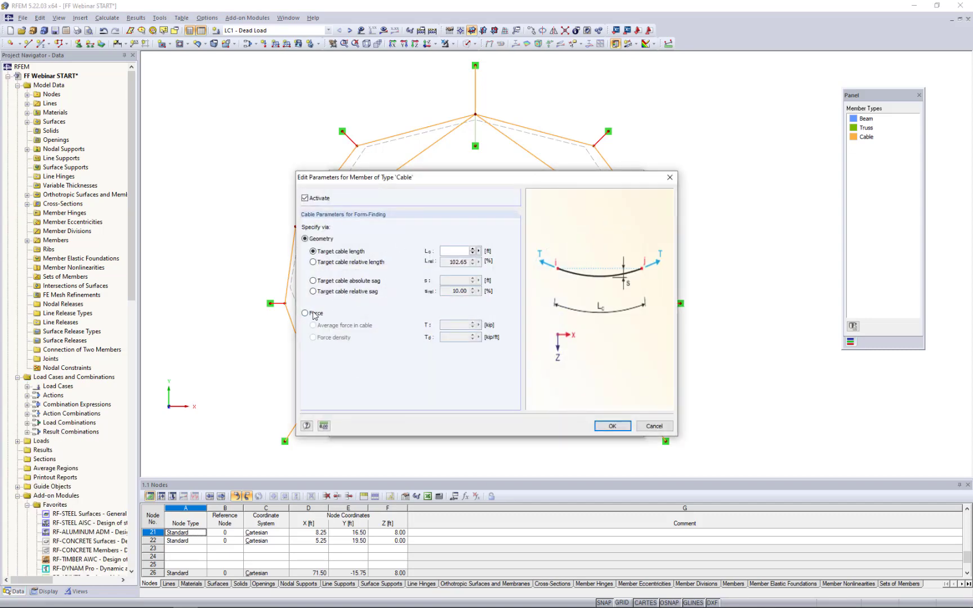
left_click(306, 314)
left_click_drag(448, 325, 506, 332)
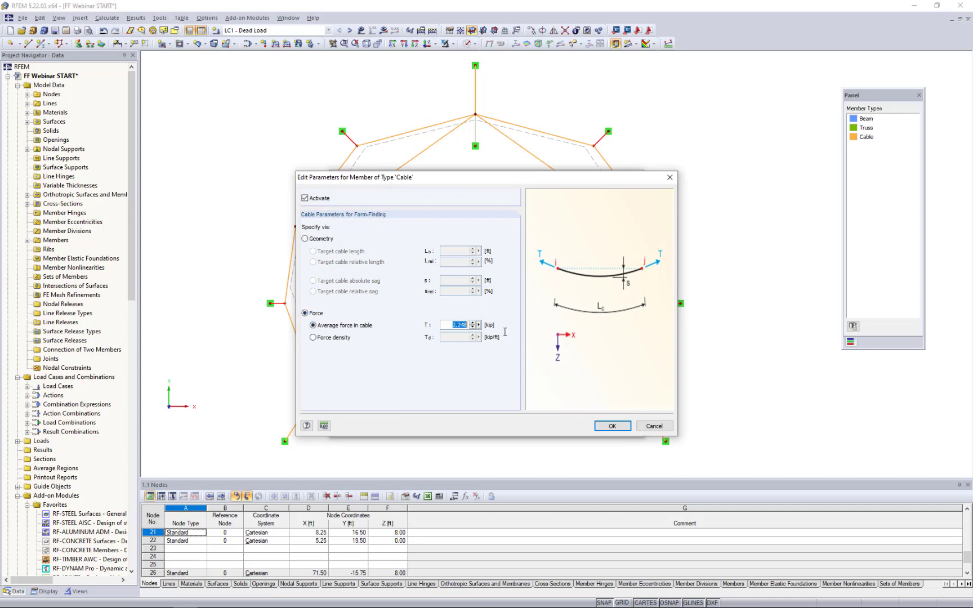
type("6.75")
left_click(604, 428)
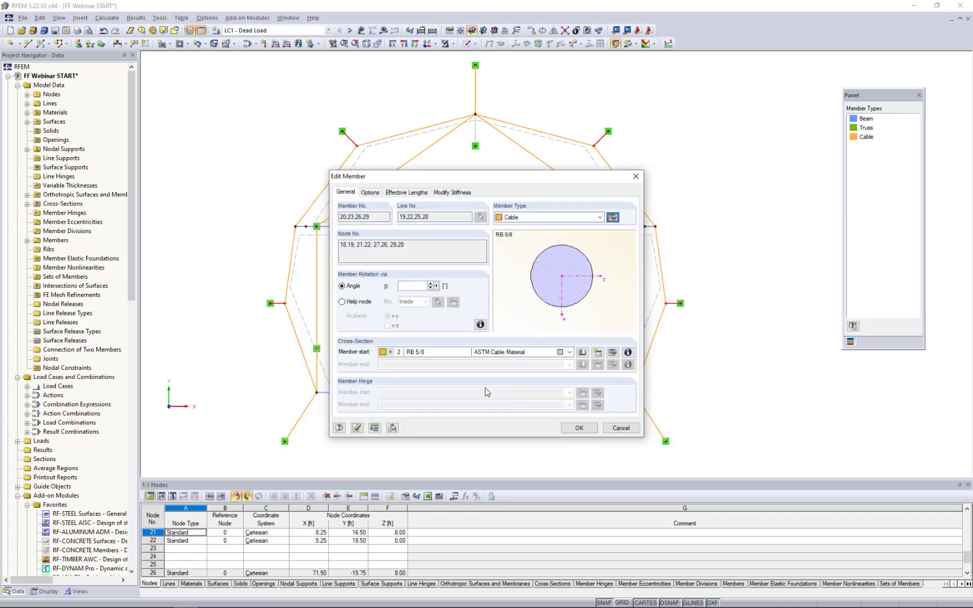
left_click(579, 428)
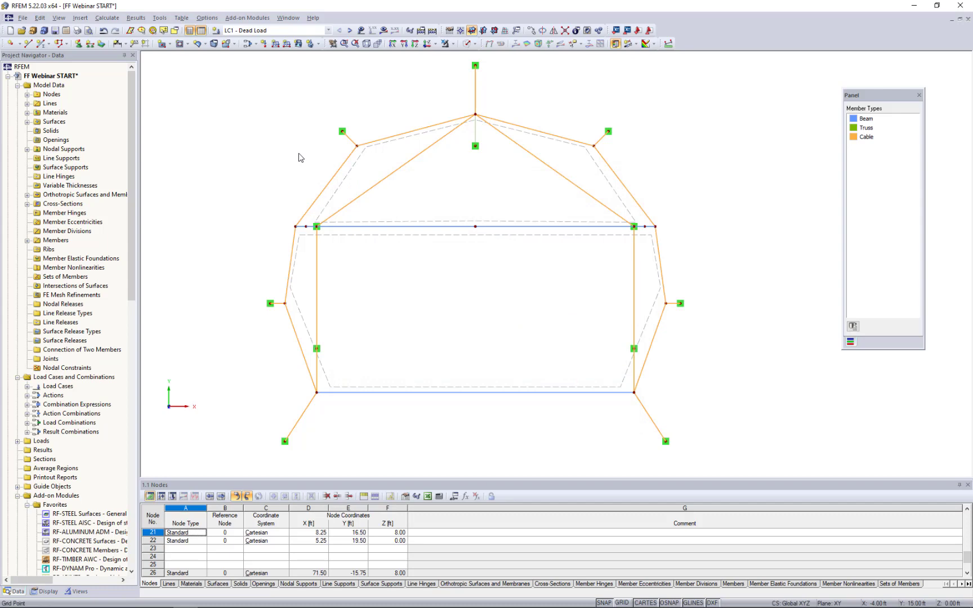
- Switch the active load case to RF-FORM-FINDING and display the form-finding parameters on the cables
left_click(326, 31)
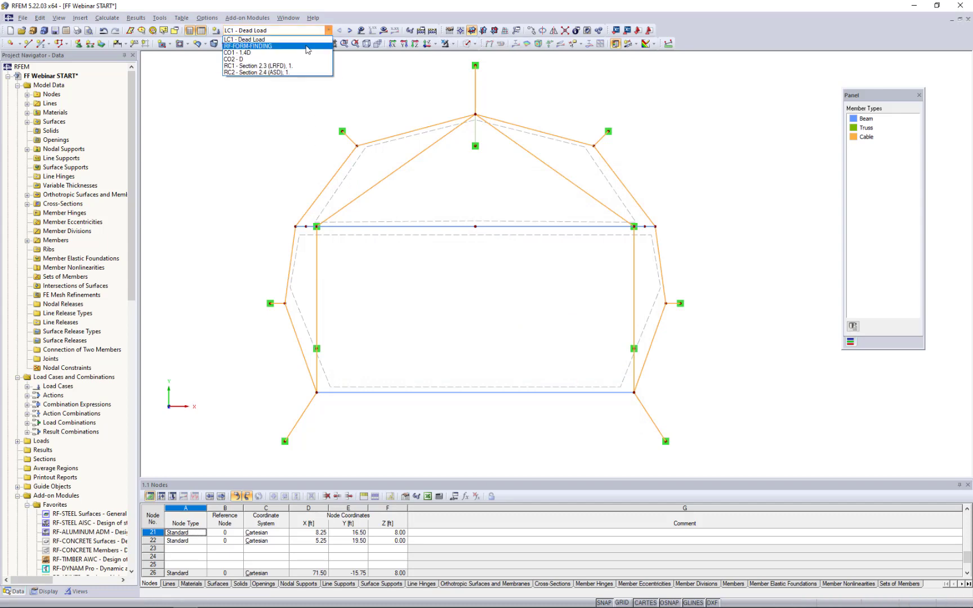
left_click(307, 46)
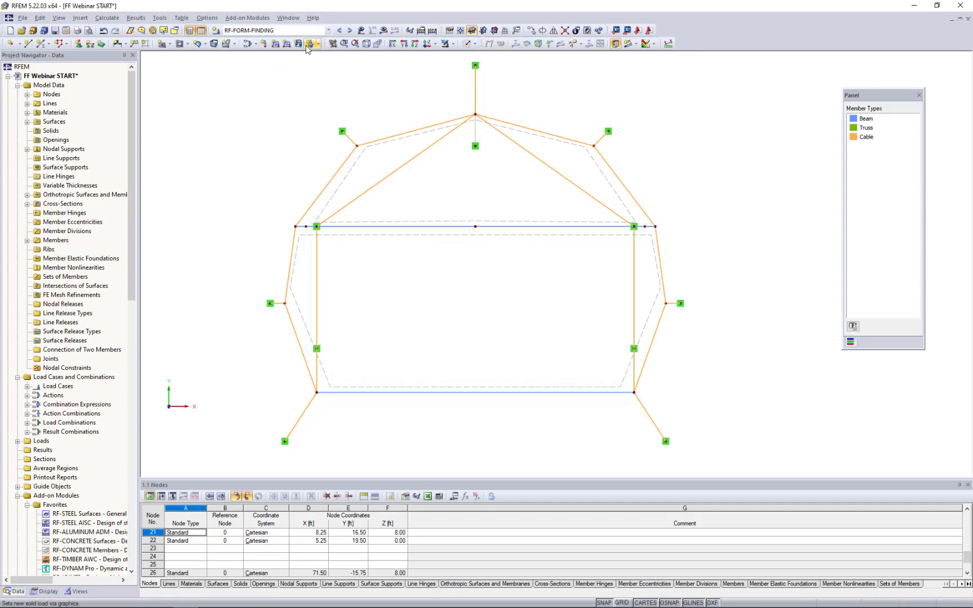
left_click(361, 30)
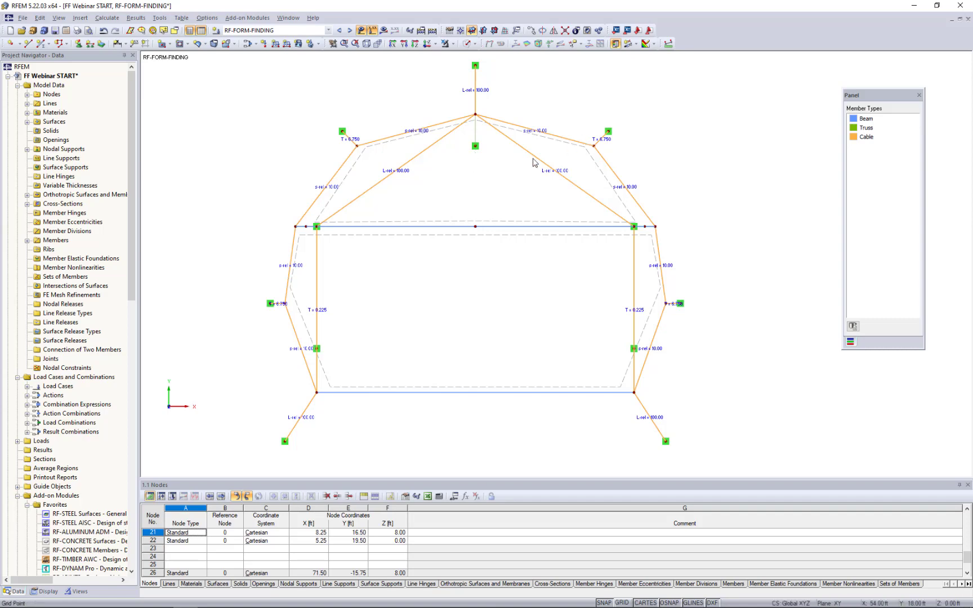
- Define the form-finding prestress of both orthotropic membrane surfaces via force with the Standard calculation method and accept the surface settings
double_click(462, 224)
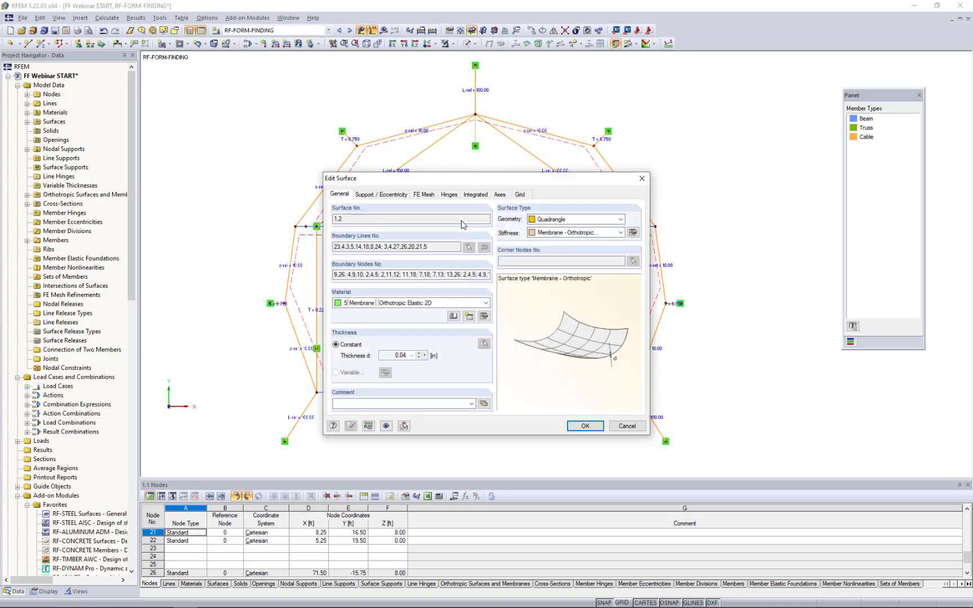
left_click(633, 232)
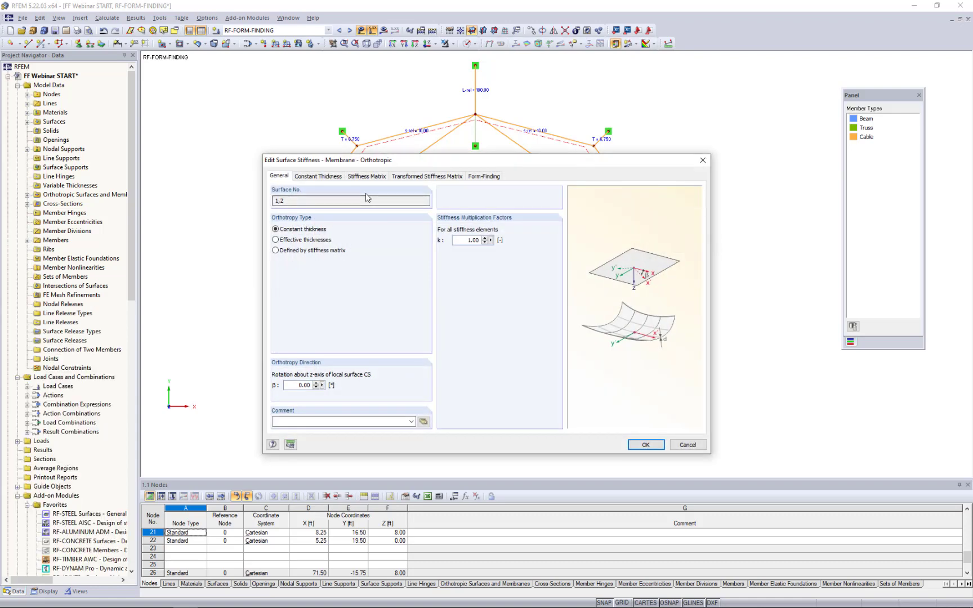
left_click(324, 177)
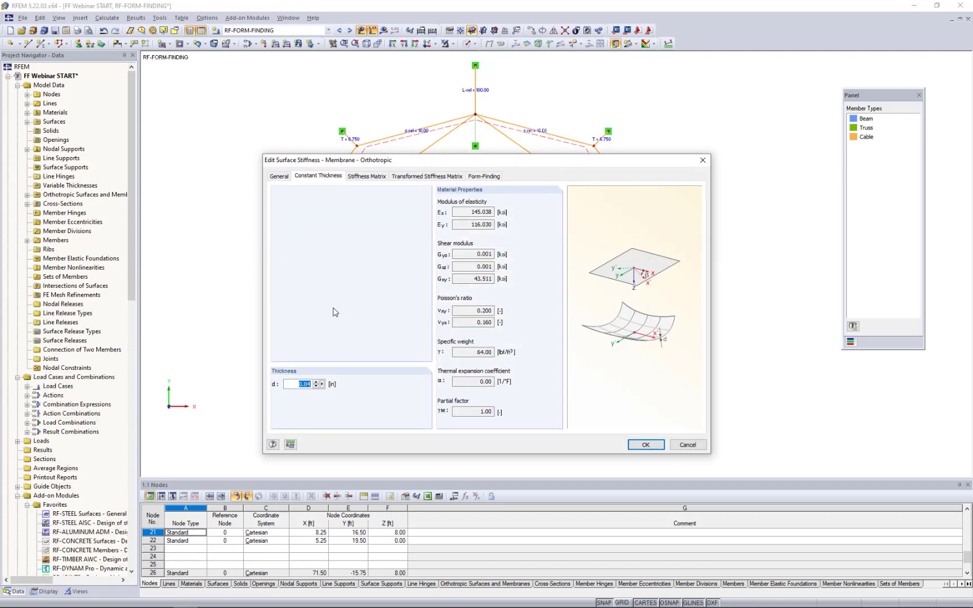
left_click(484, 177)
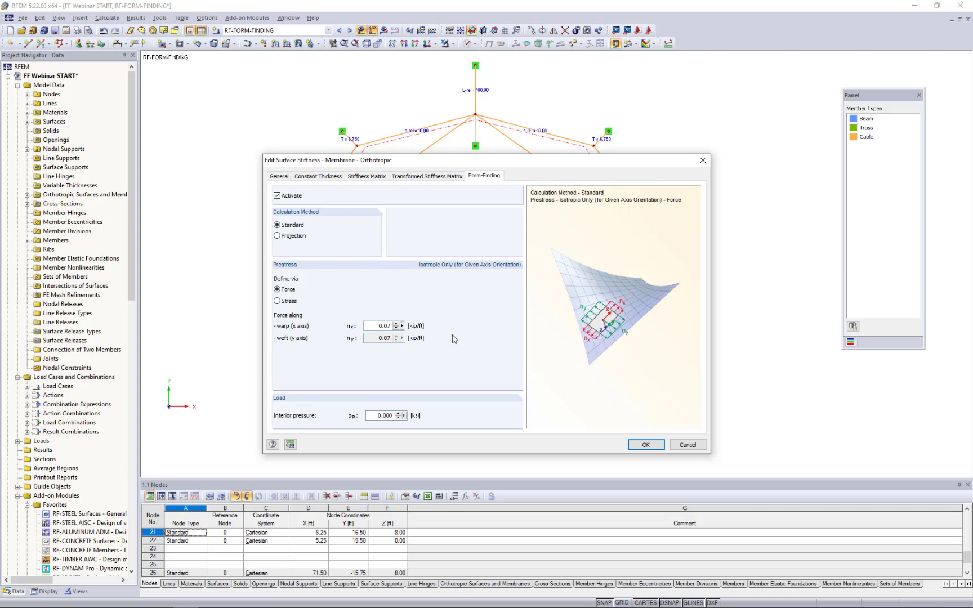
left_click(287, 236)
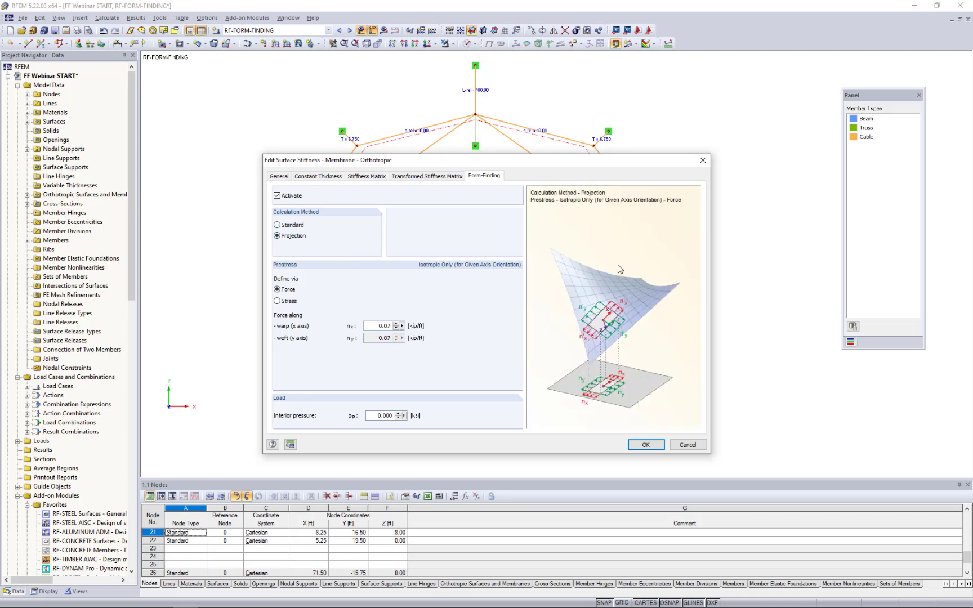
left_click(278, 224)
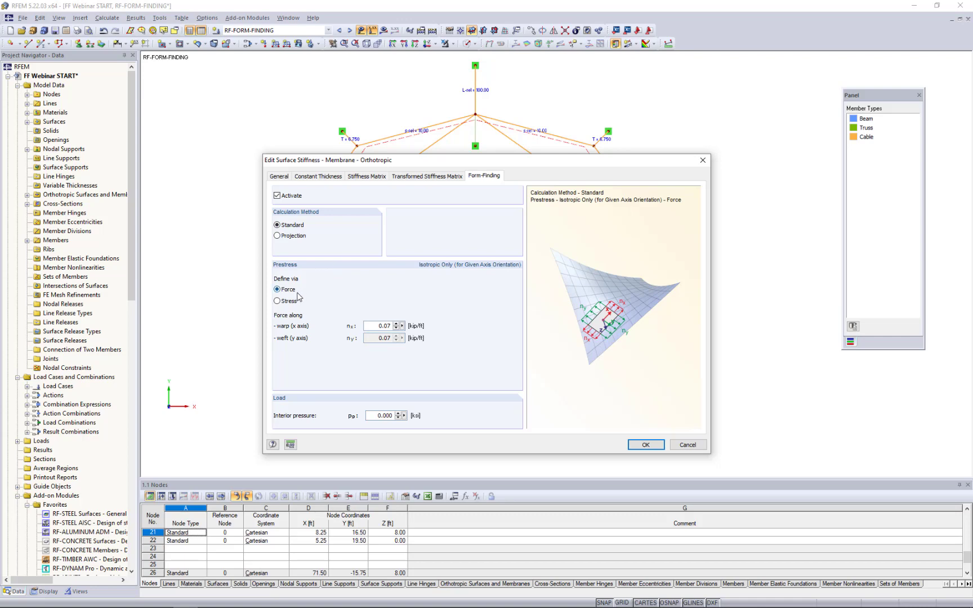
left_click_drag(371, 325, 434, 322)
left_click(640, 446)
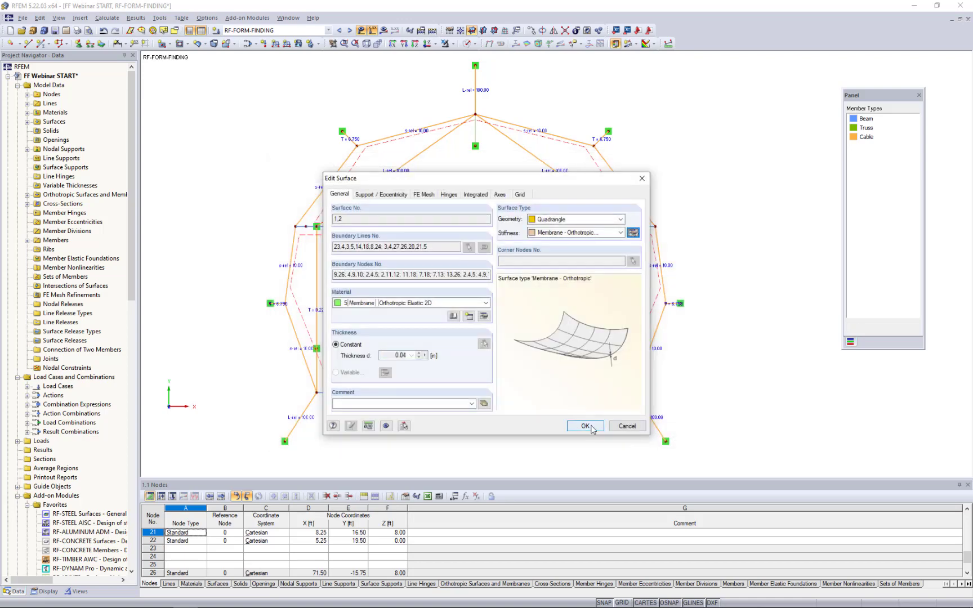
left_click(591, 429)
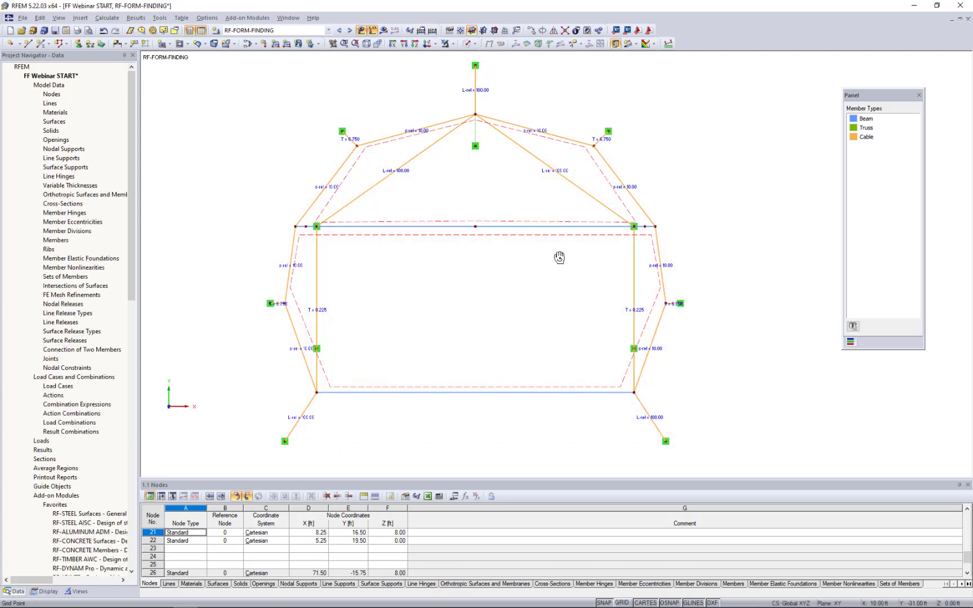
- Orbit the model from the plan view into a 3D view to inspect the cables' form-finding parameters
middle_click_drag(559, 257, 580, 128, "ctrl")
middle_click_drag(369, 324, 661, 240, "ctrl")
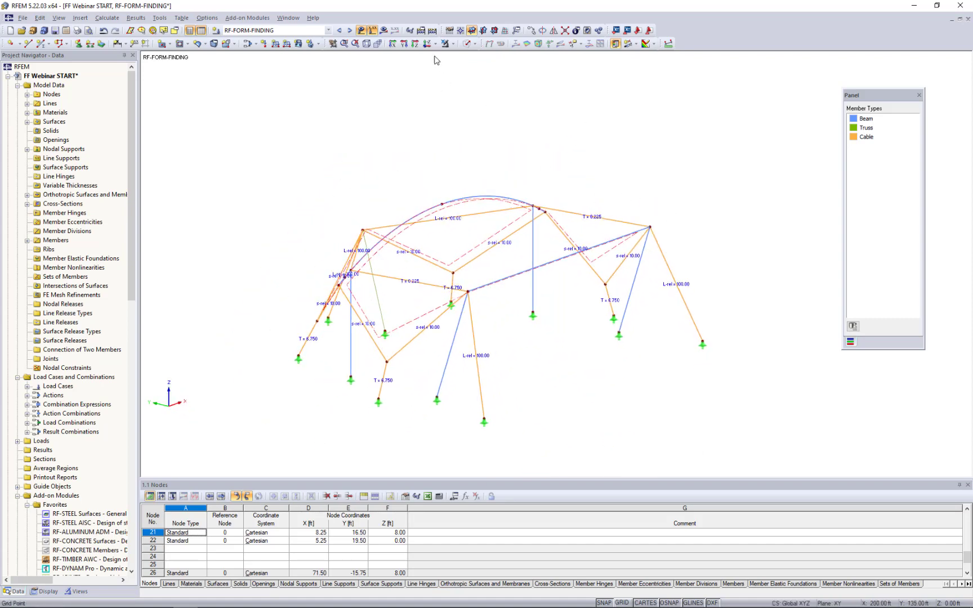
- Hide the form-finding loads and display the model with rendered members and transparent surfaces
left_click(361, 30)
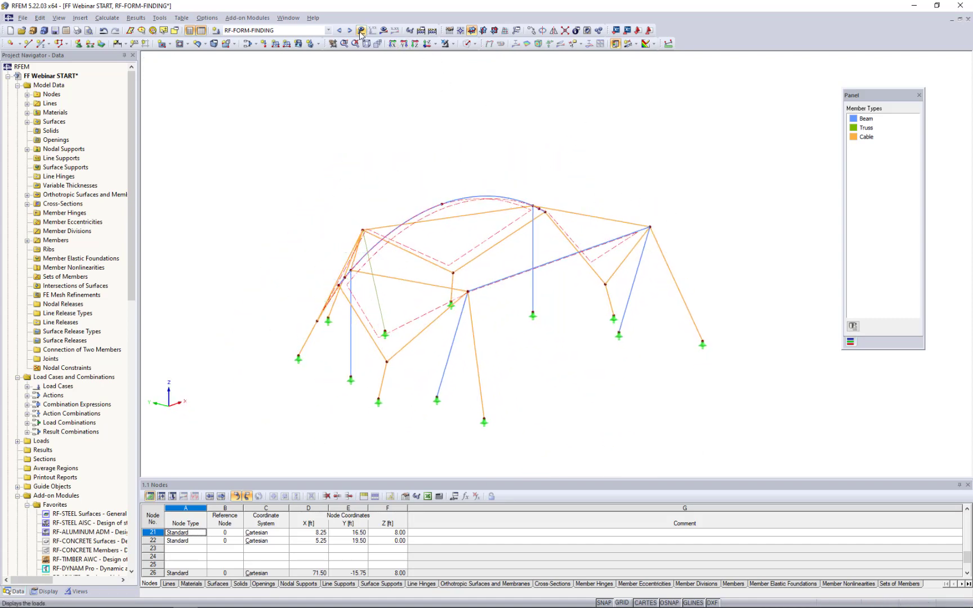
left_click(475, 45)
left_click(480, 82)
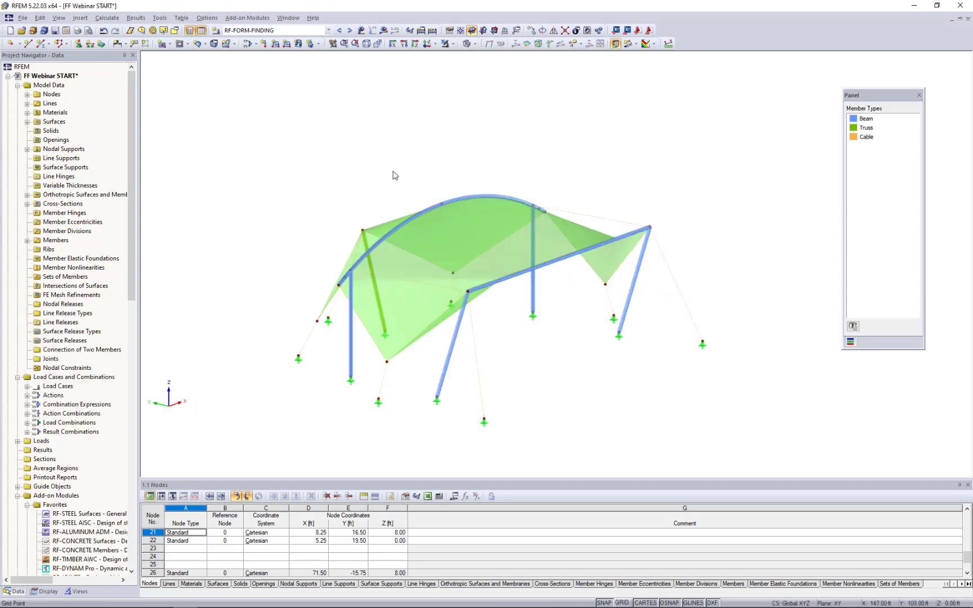
middle_click_drag(274, 222, 319, 203, "ctrl")
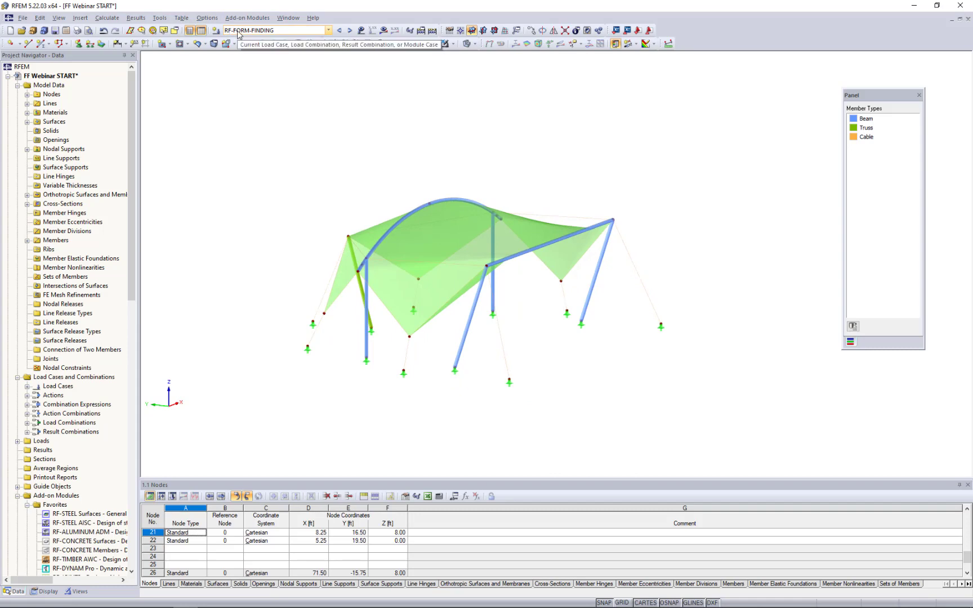
- Calculate the RF-FORM-FINDING load case and view the resulting global deformations on the model
left_click(383, 31)
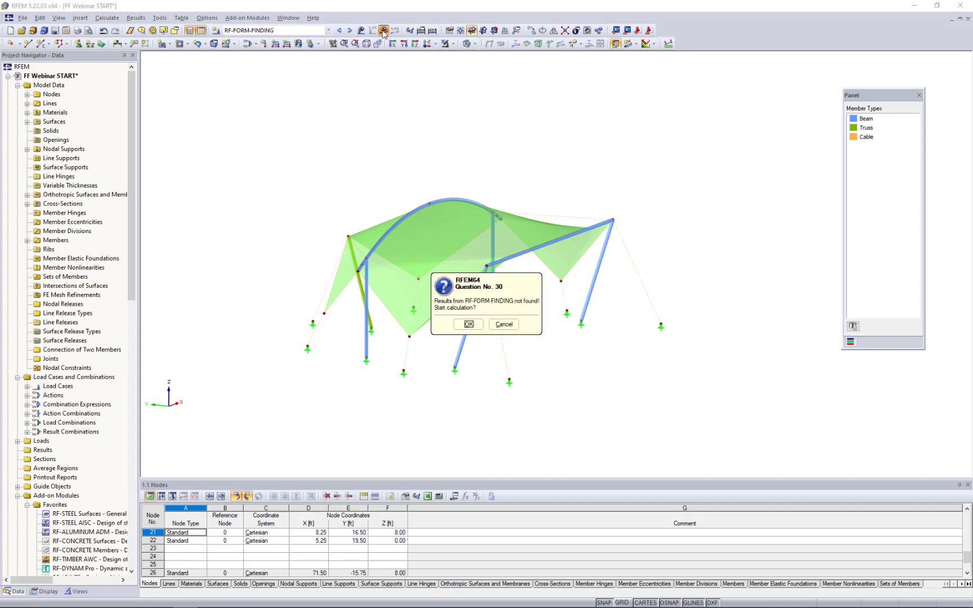
left_click(468, 324)
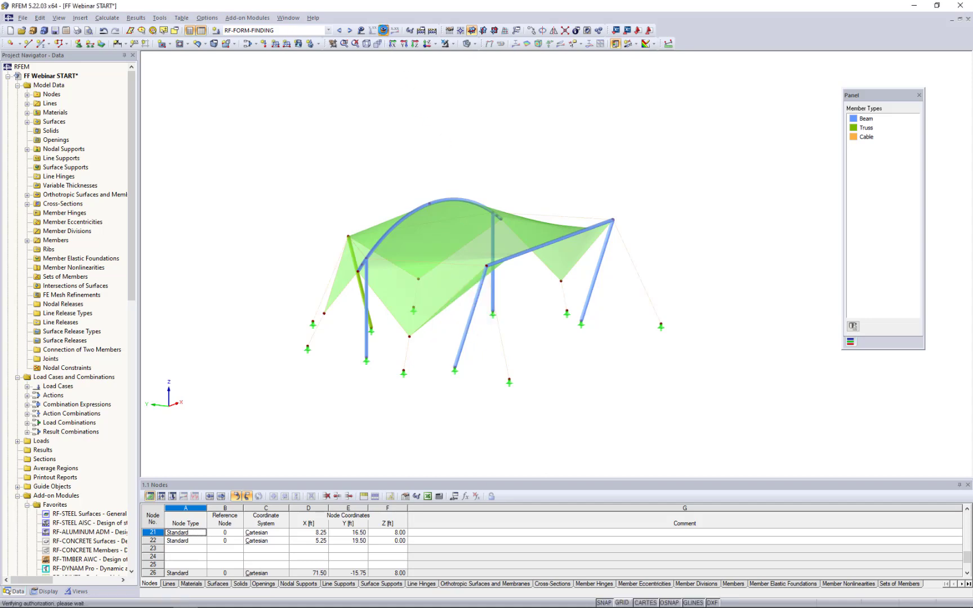
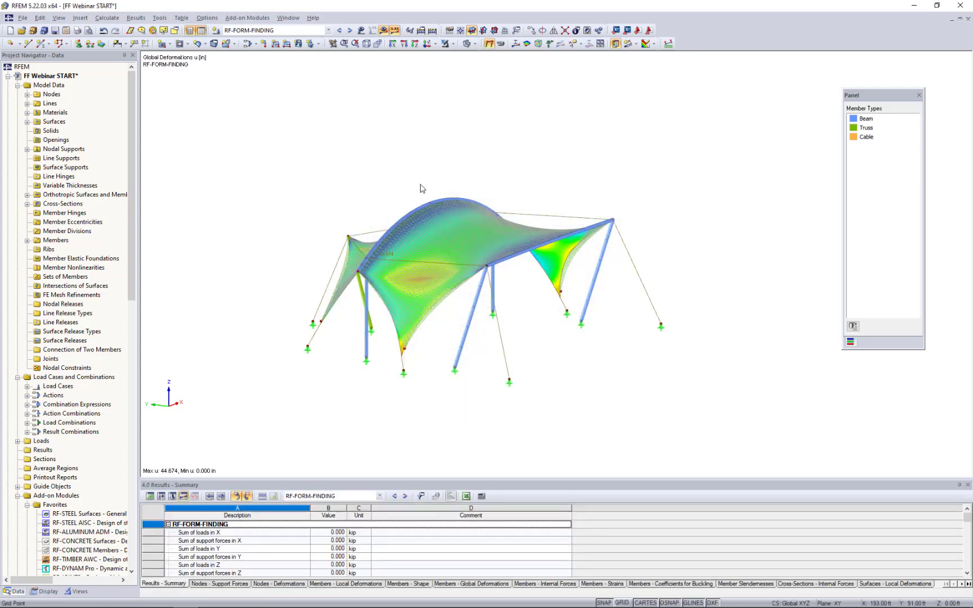
middle_click_drag(315, 226, 326, 234, "ctrl")
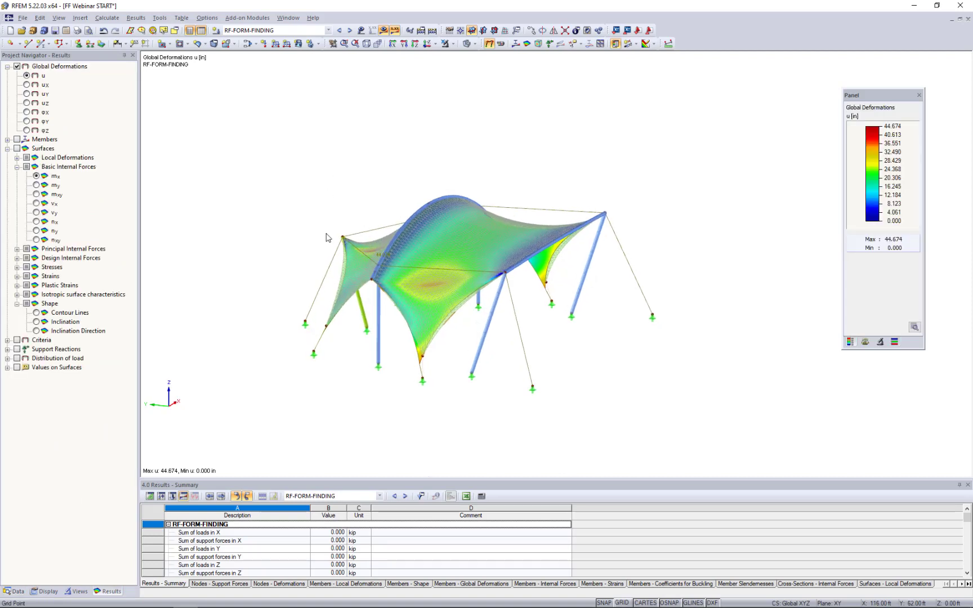
- Hide the deformation results and inspect the form-found membrane shape with its FE mesh from another angle
left_click(394, 30)
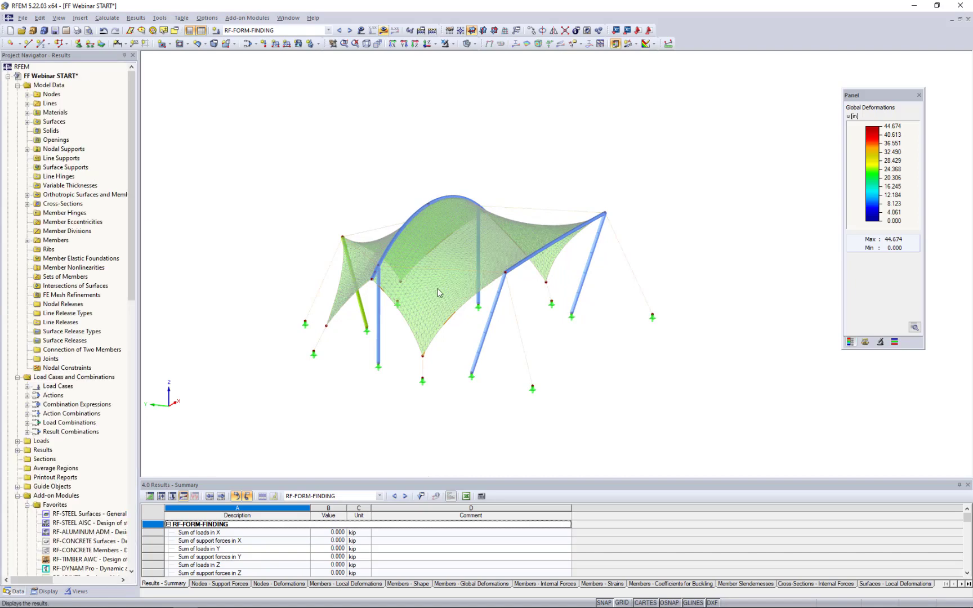
middle_click_drag(439, 289, 489, 270, "ctrl")
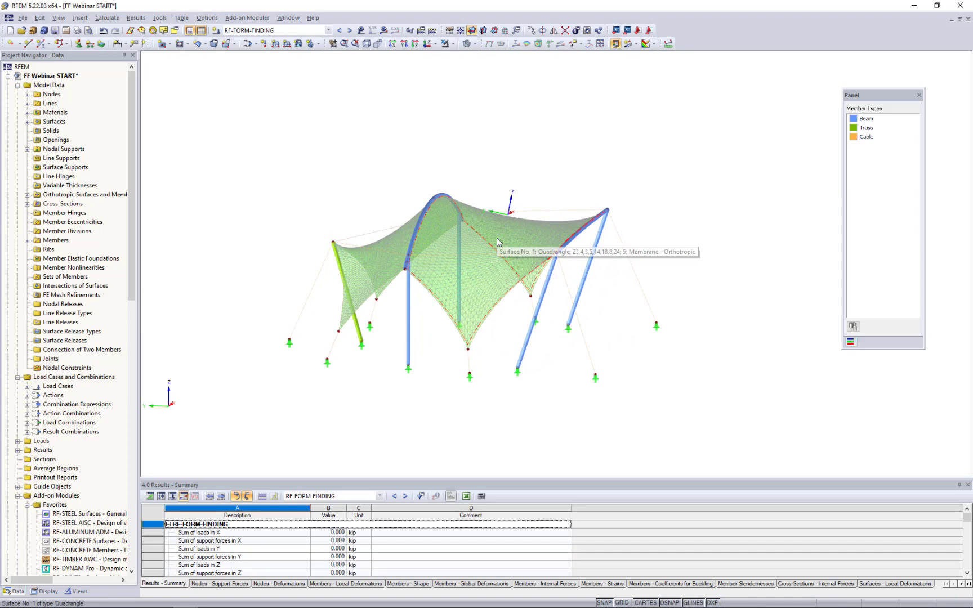
scroll(442, 254, "up", 4)
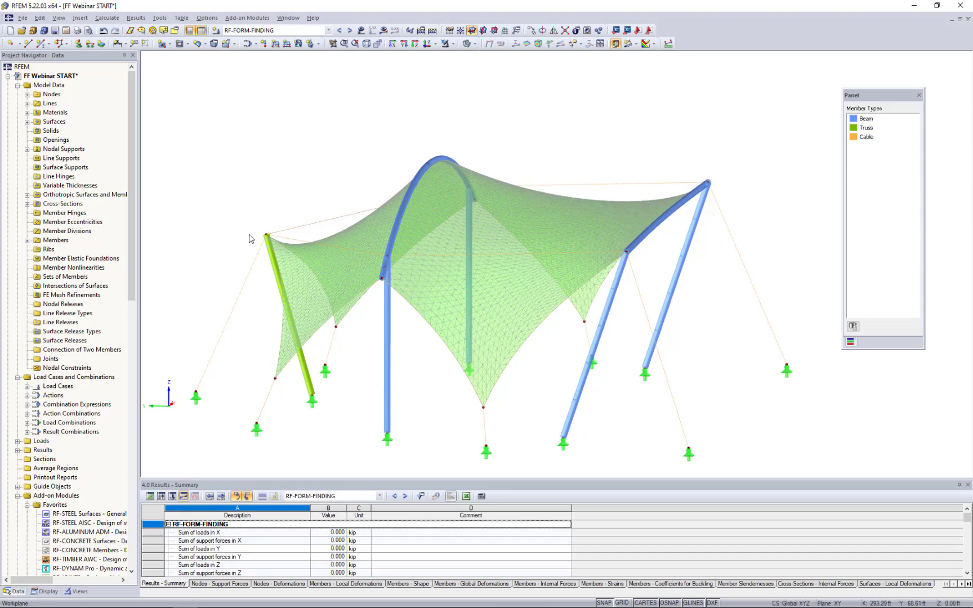
- Show the surface shape results, first as contour lines and then as inclination
left_click(384, 31)
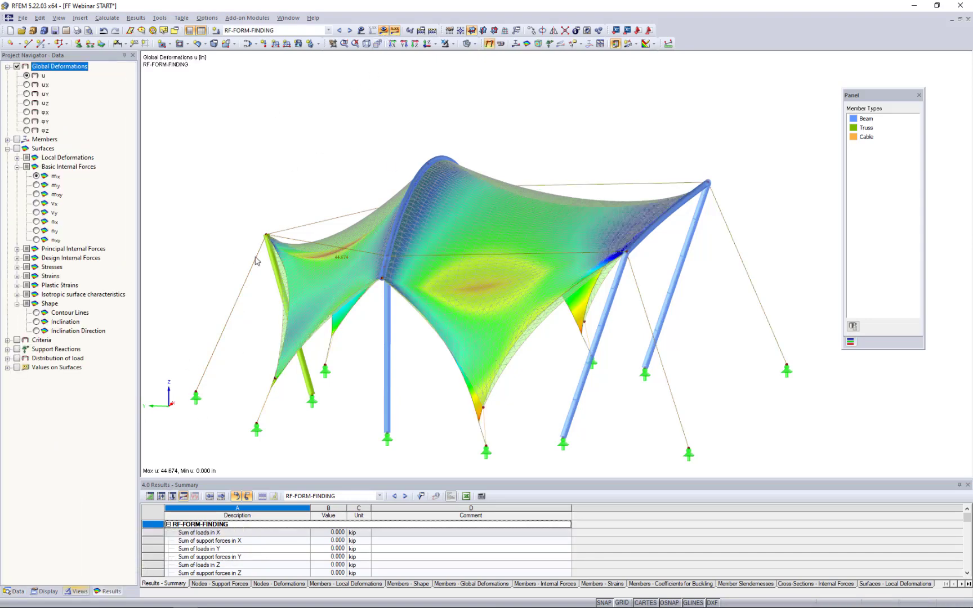
left_click(8, 149)
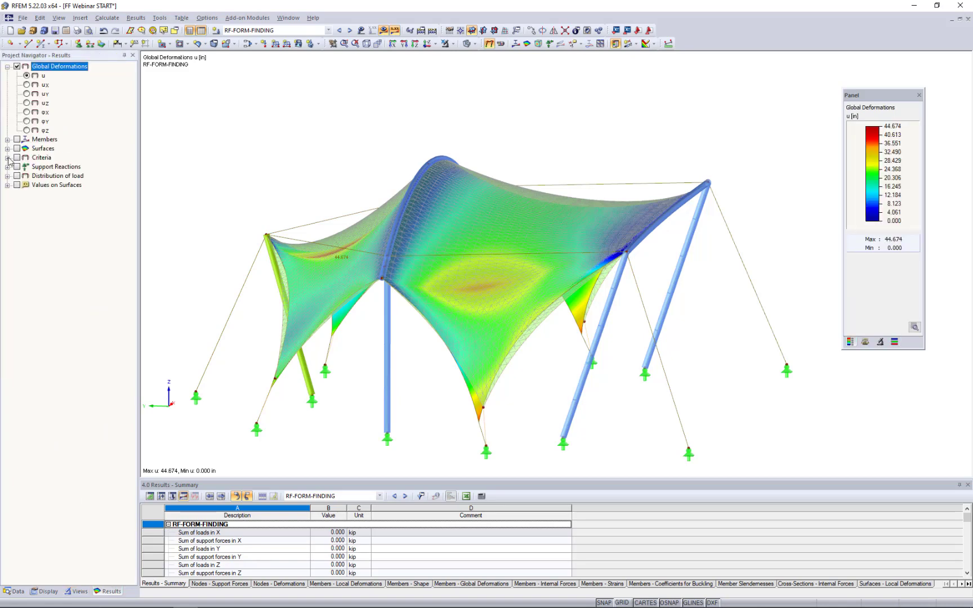
left_click(7, 149)
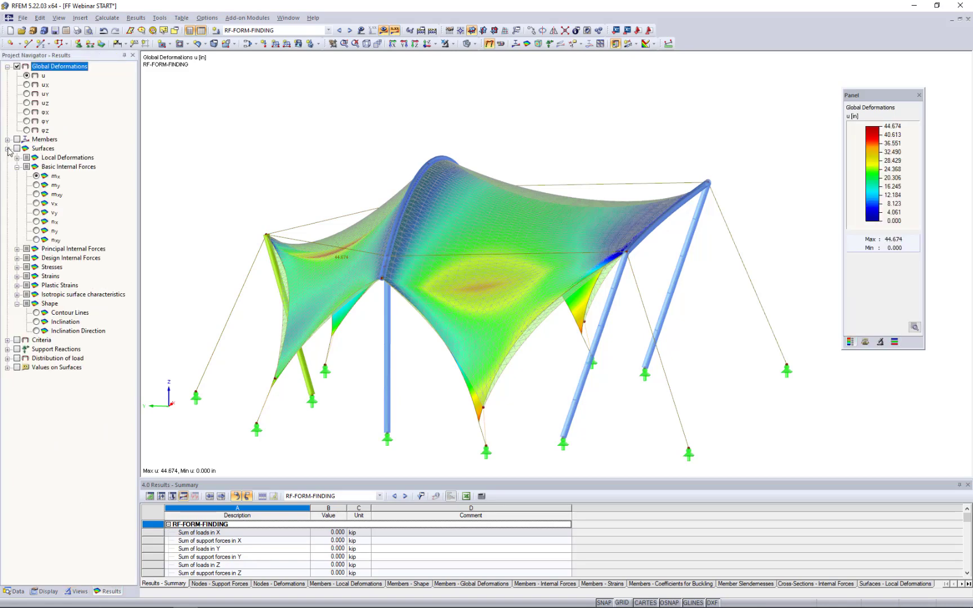
left_click(36, 313)
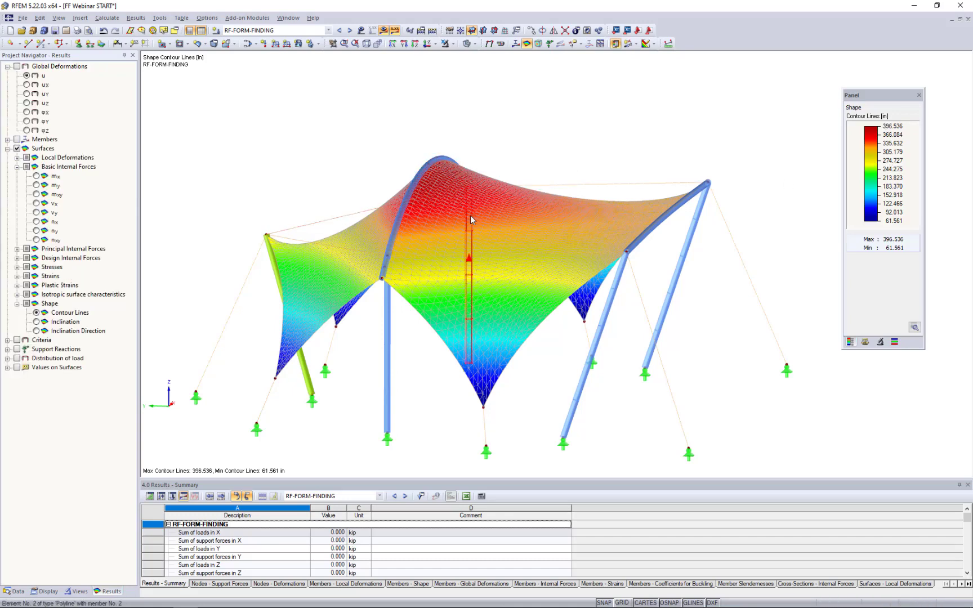
left_click(36, 322)
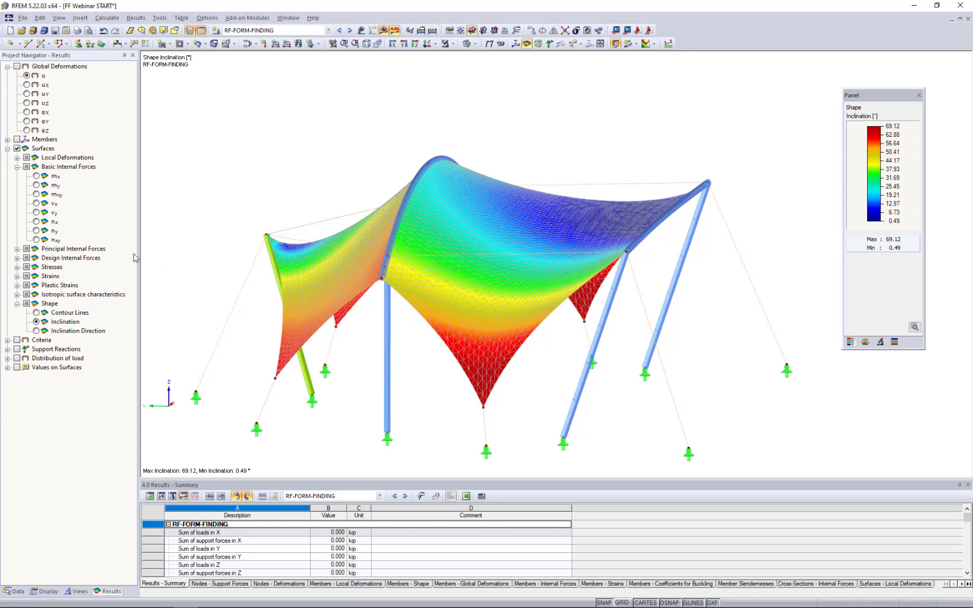
- Display the global deformations with a deformation display factor of 1 and inspect the membrane from the side
left_click(17, 67)
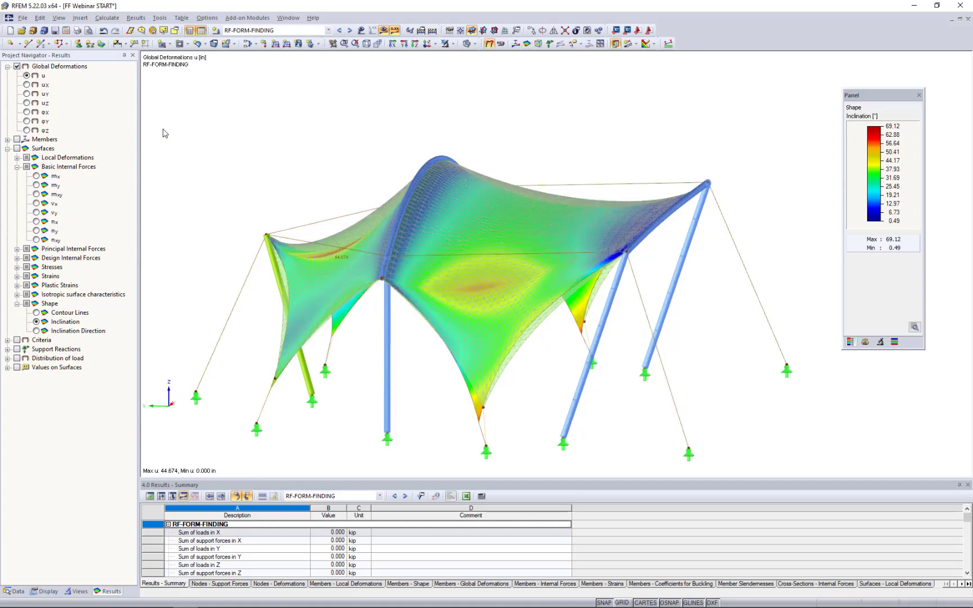
left_click(879, 343)
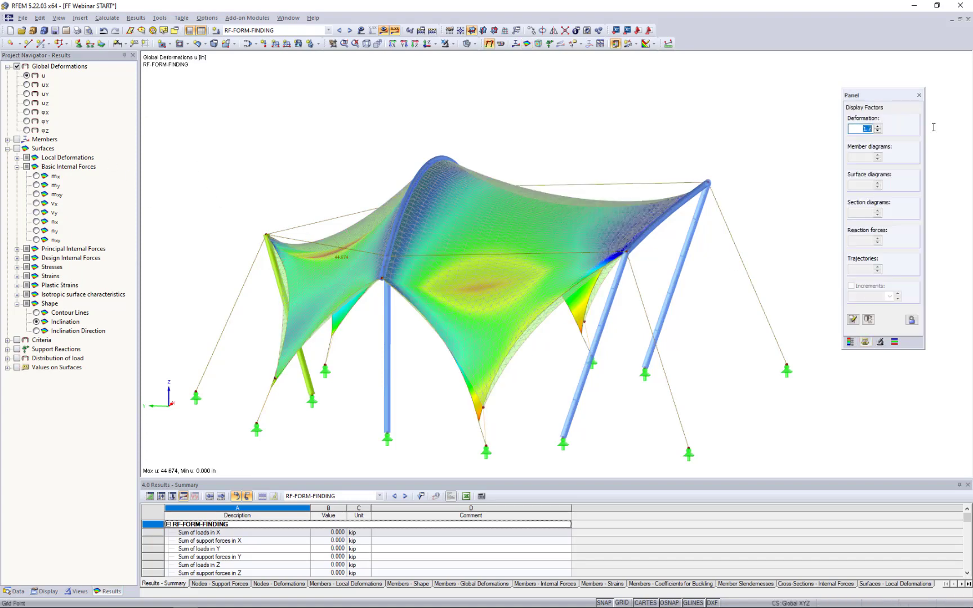
type("1.0")
key("Return")
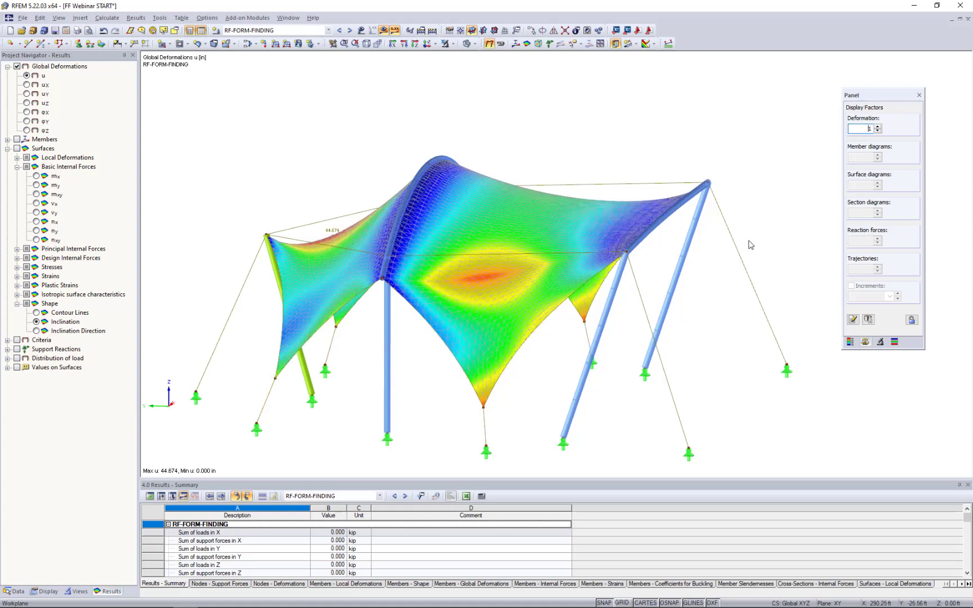
middle_click_drag(560, 332, 574, 299, "ctrl")
scroll(577, 299, "up", 1)
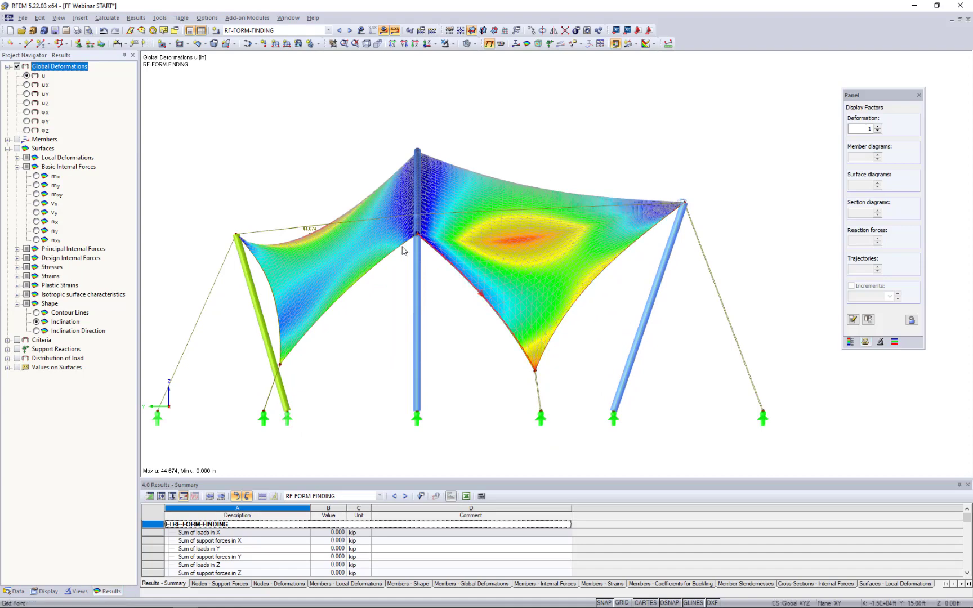
middle_click_drag(382, 287, 418, 254)
scroll(420, 258, "down", 1)
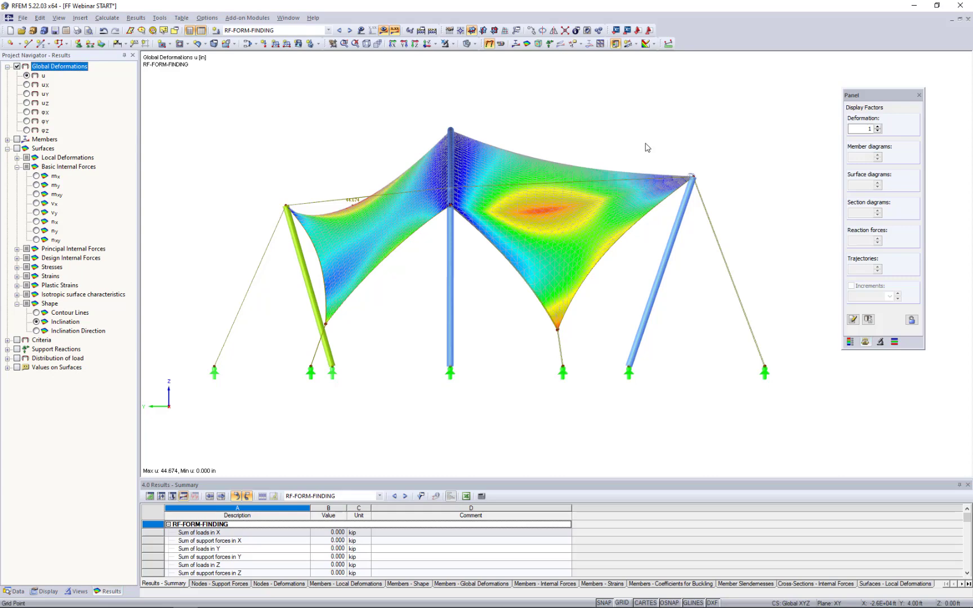
- Show the model in plan view with the results and the FE mesh hidden
left_click(426, 46)
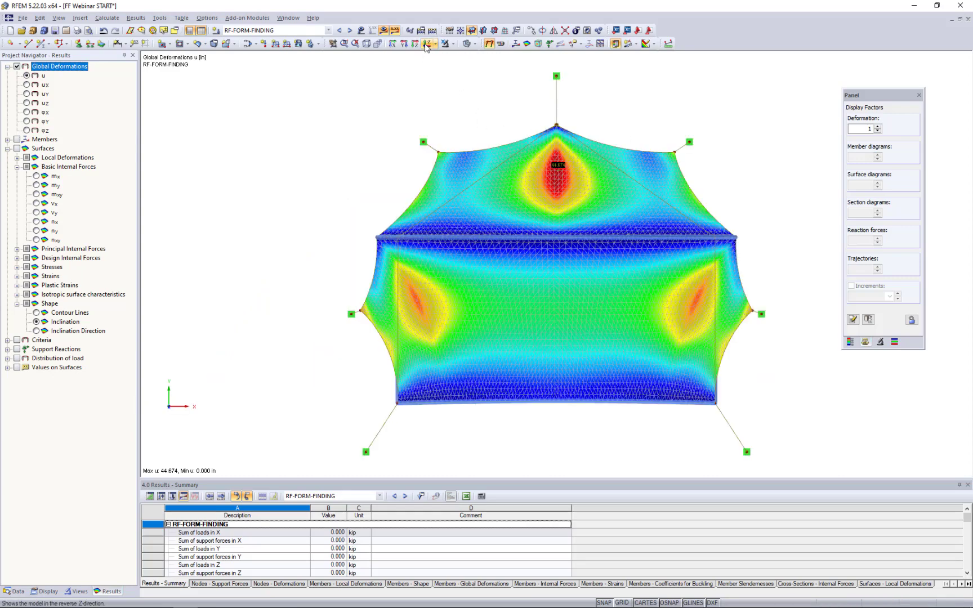
left_click(382, 32)
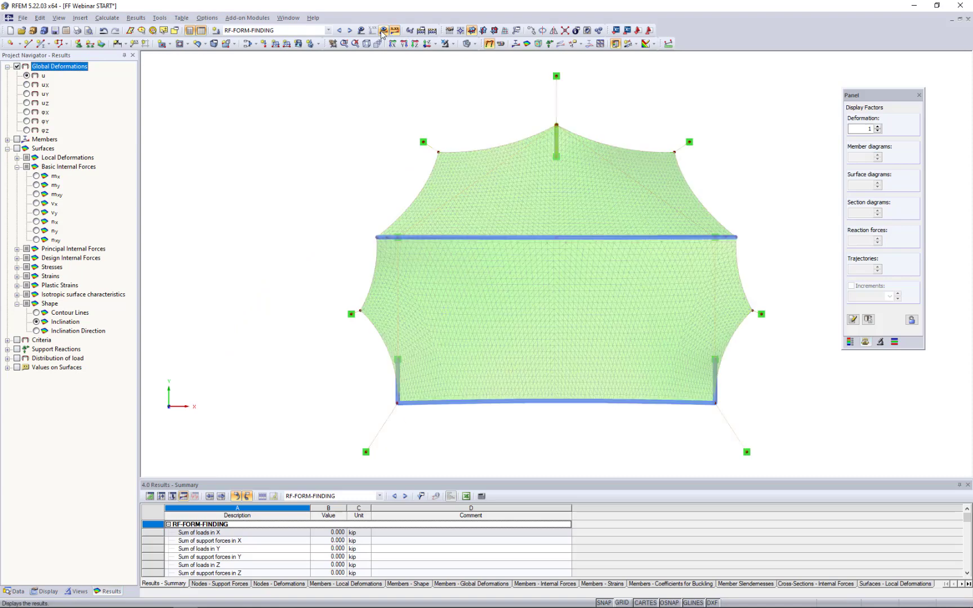
left_click(45, 592)
left_click(16, 422)
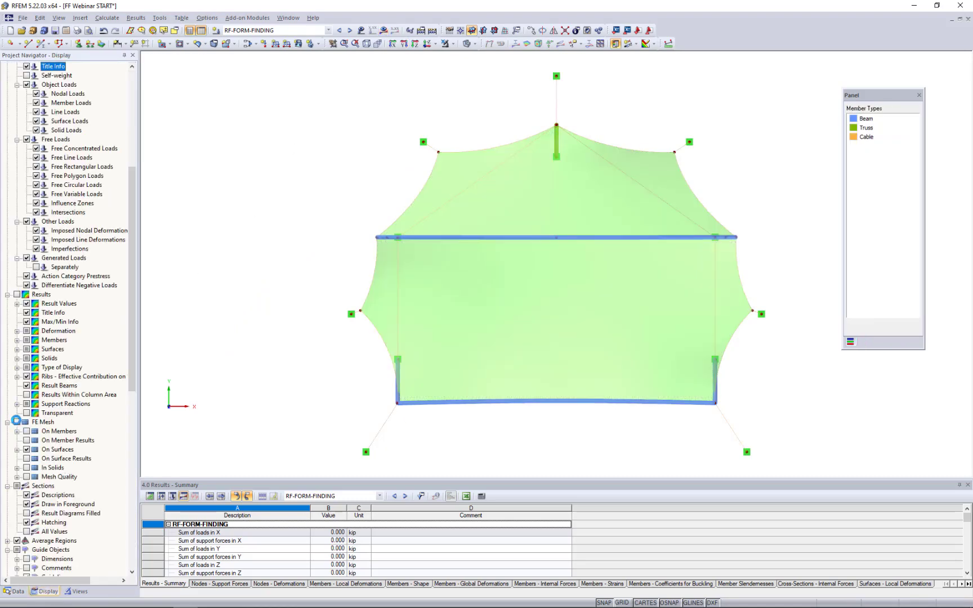
- Turn on the display of the local axis systems for the membrane surfaces
right_click(491, 333)
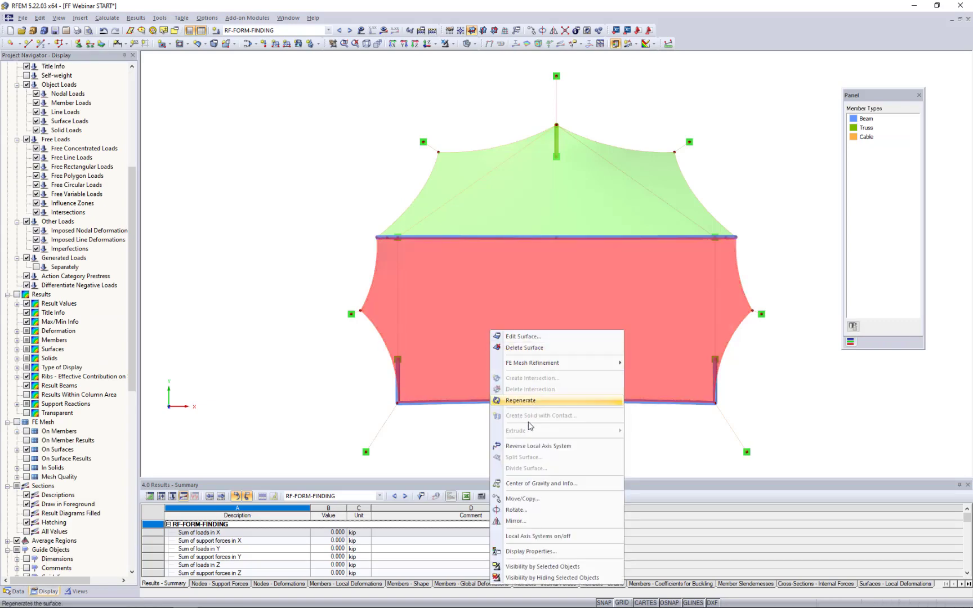
left_click(543, 536)
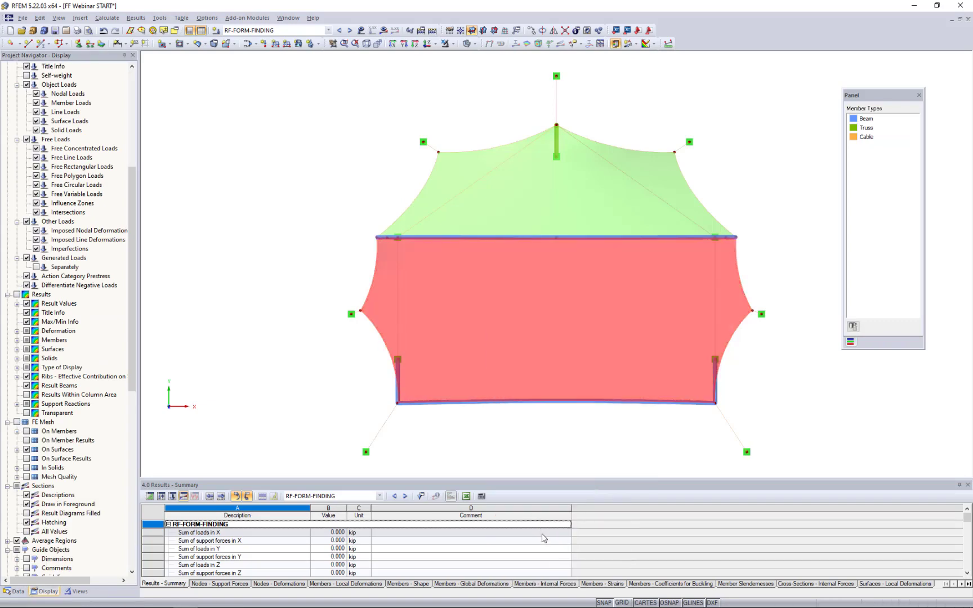
left_click(544, 450)
middle_click_drag(526, 444, 505, 444)
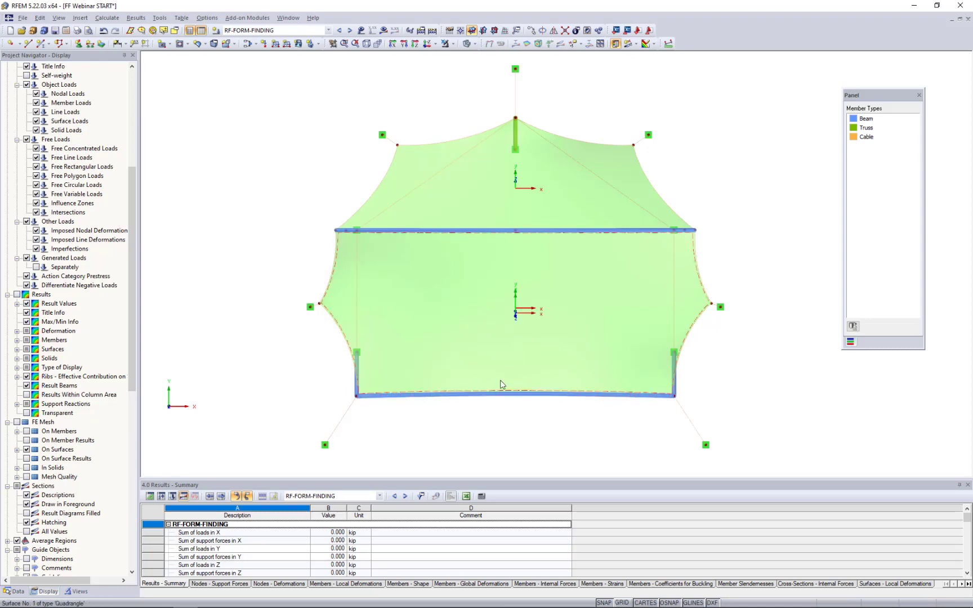
- Align the input y-axis of membrane surfaces 1 and 2 parallel to line 8 and accept deleting the existing results
left_click(493, 341)
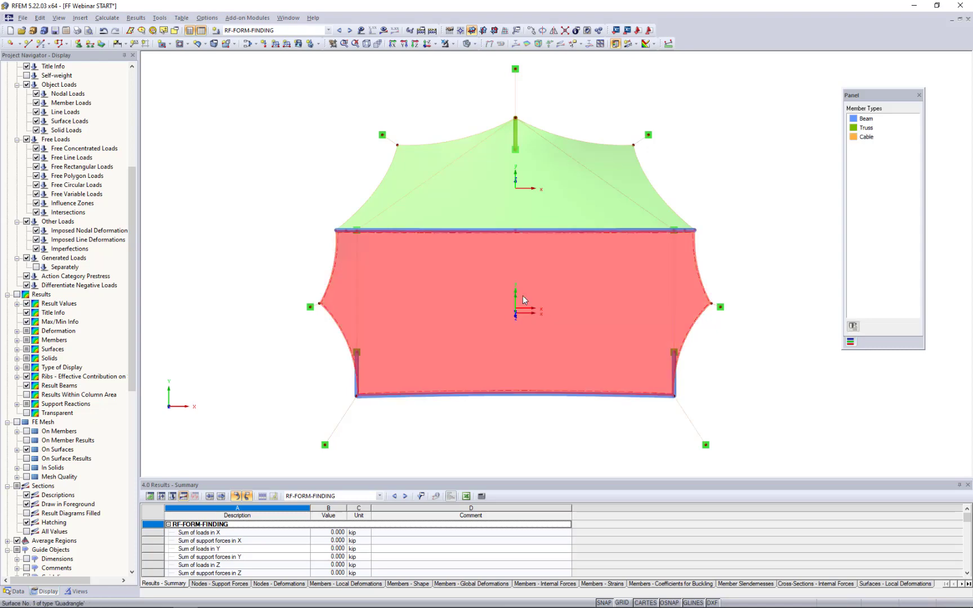
left_click(502, 204, "ctrl")
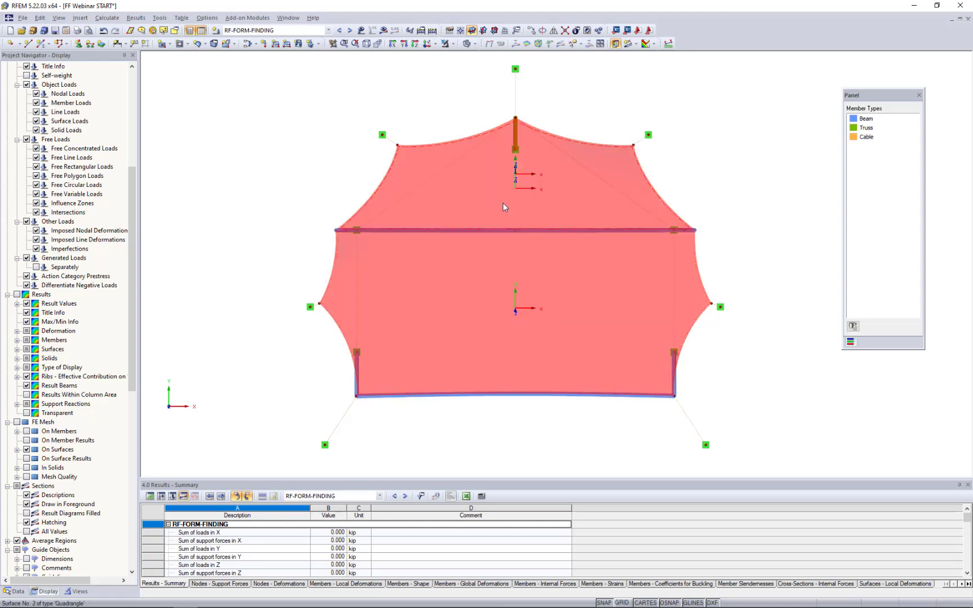
double_click(503, 204)
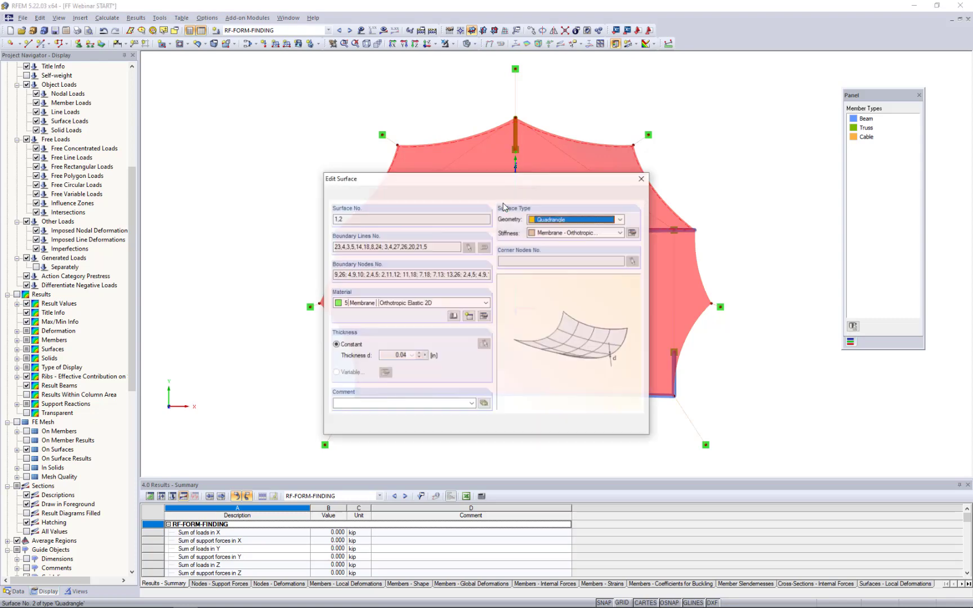
left_click(501, 195)
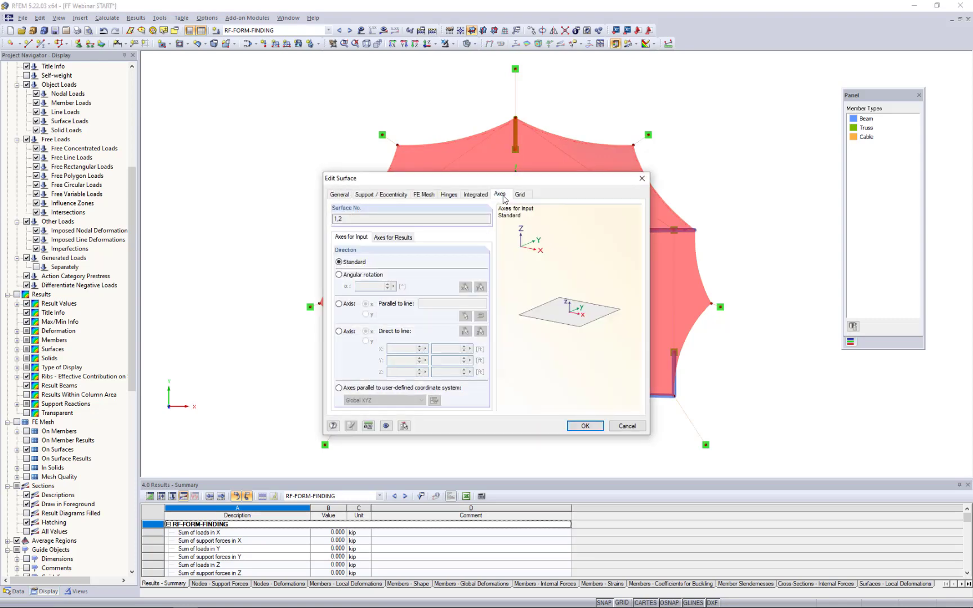
left_click(340, 304)
left_click(366, 315)
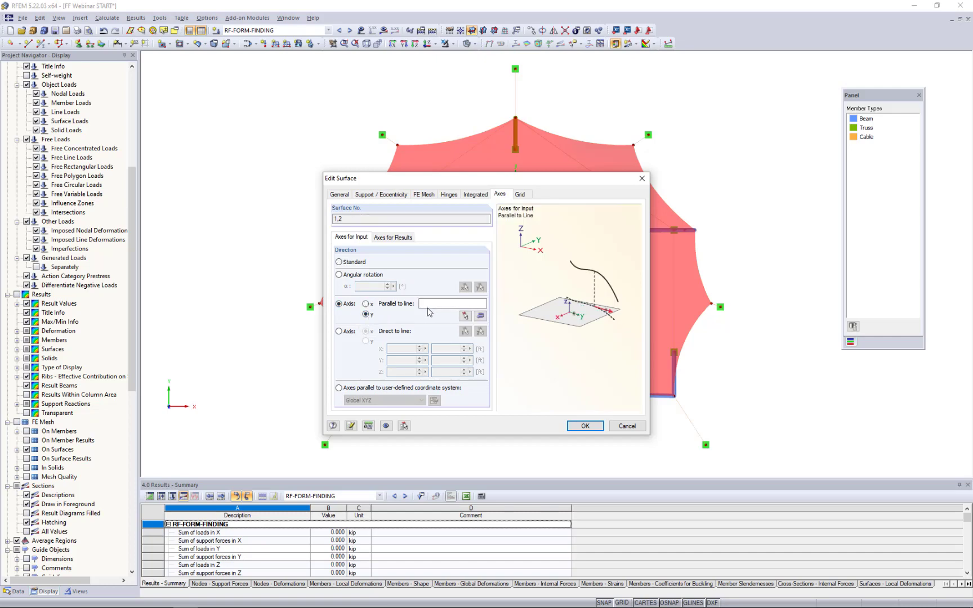
left_click(465, 316)
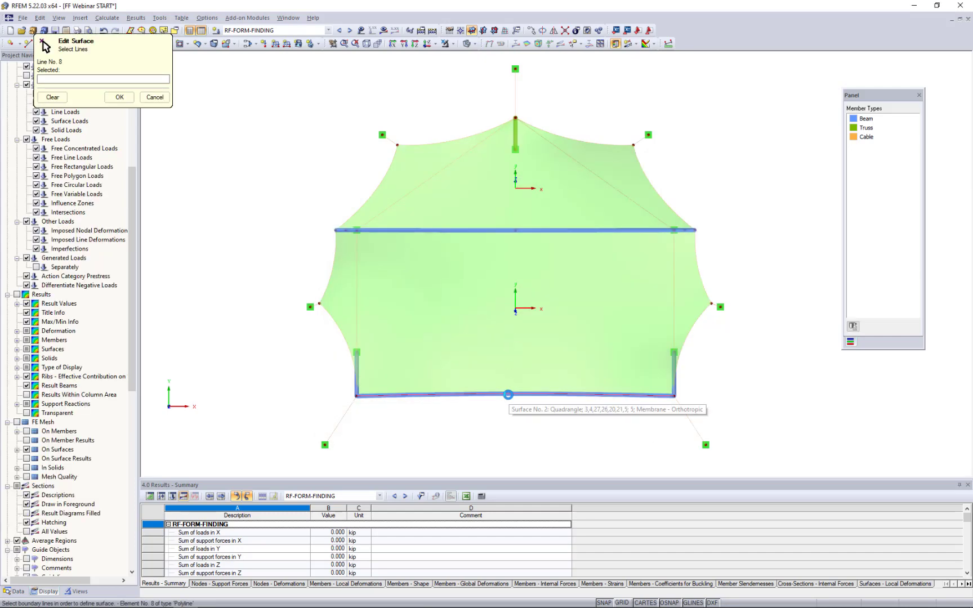
left_click(508, 395)
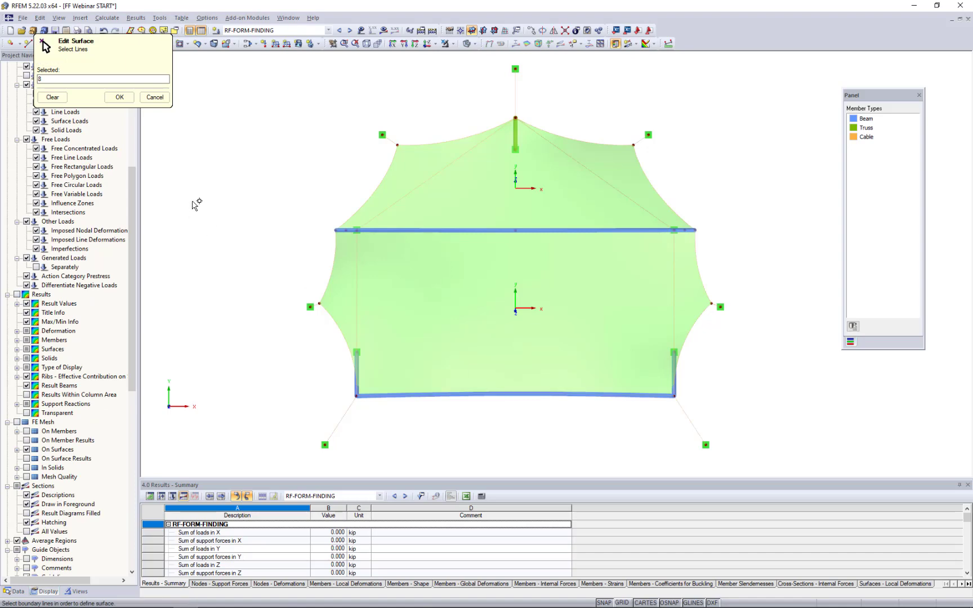
left_click(120, 96)
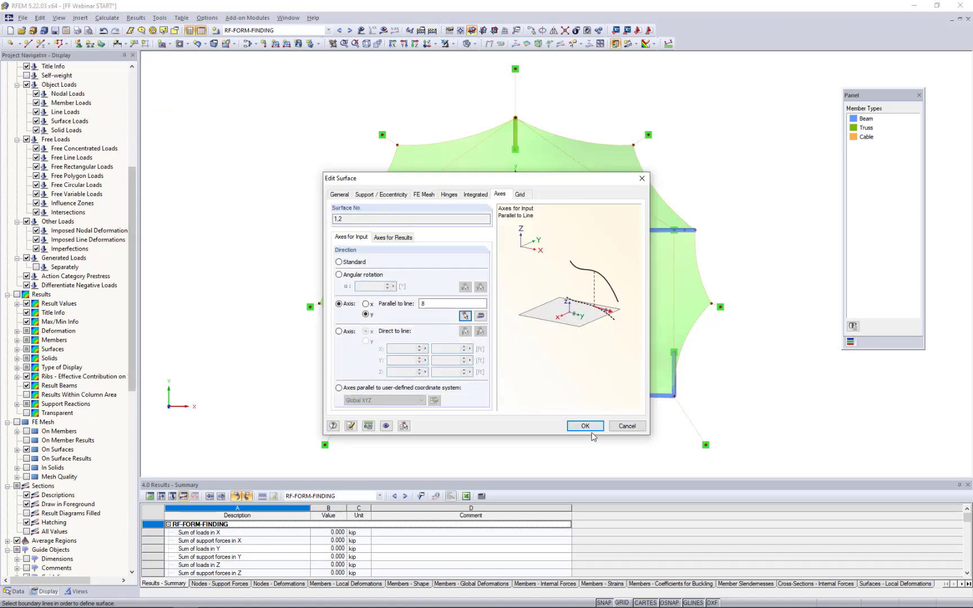
left_click(589, 428)
left_click(469, 329)
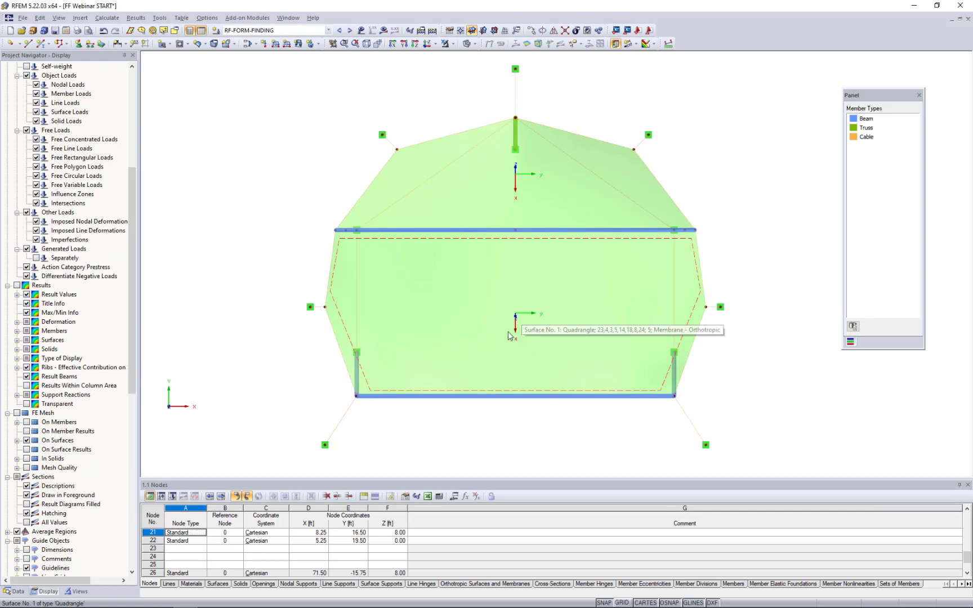
- Set the form-finding prestress force along the weft (y axis) to 0.14 kip/ft for membrane surfaces 1 and 2
left_click(475, 262)
double_click(467, 197, "ctrl")
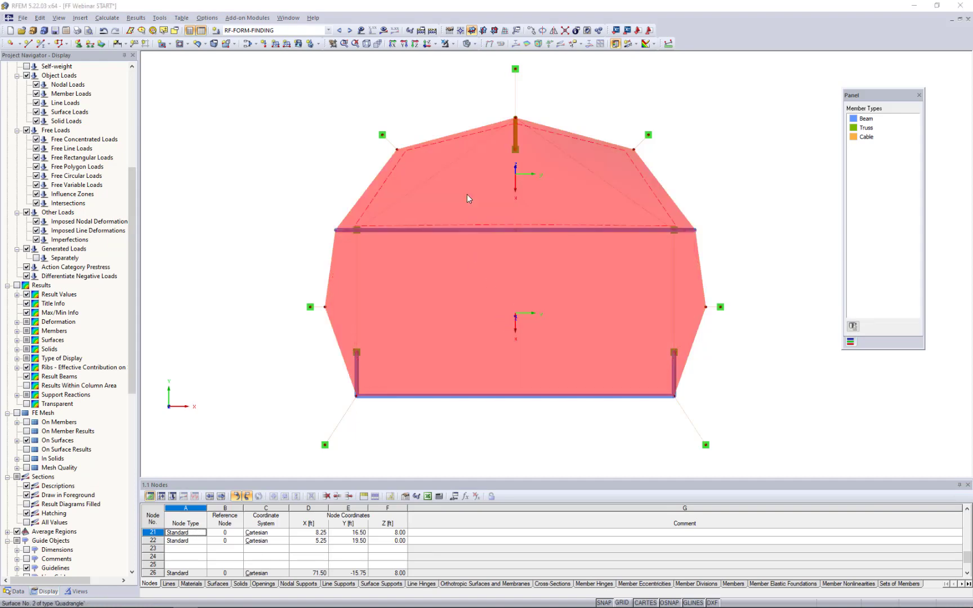
left_click(467, 195)
left_click(340, 194)
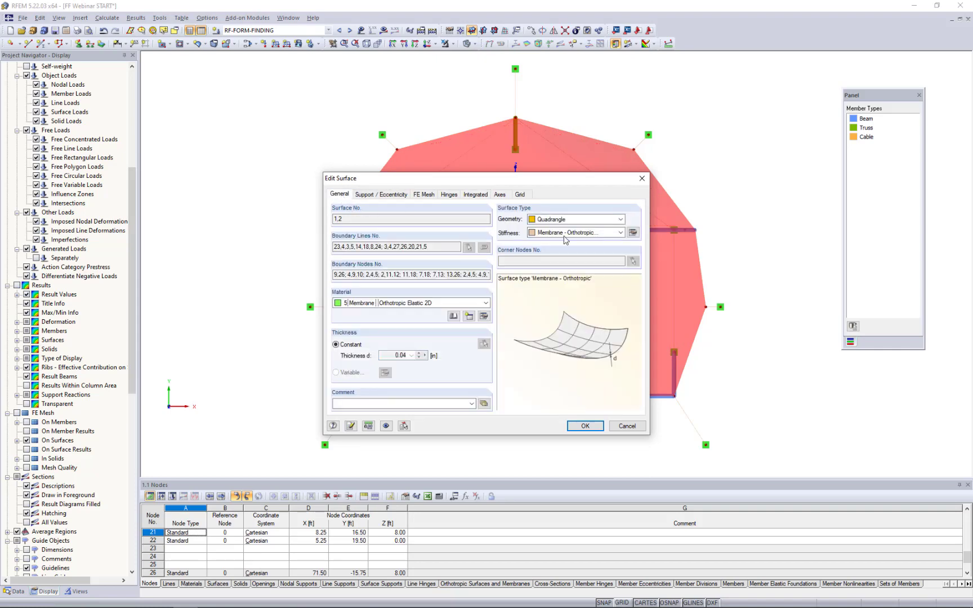
left_click(633, 233)
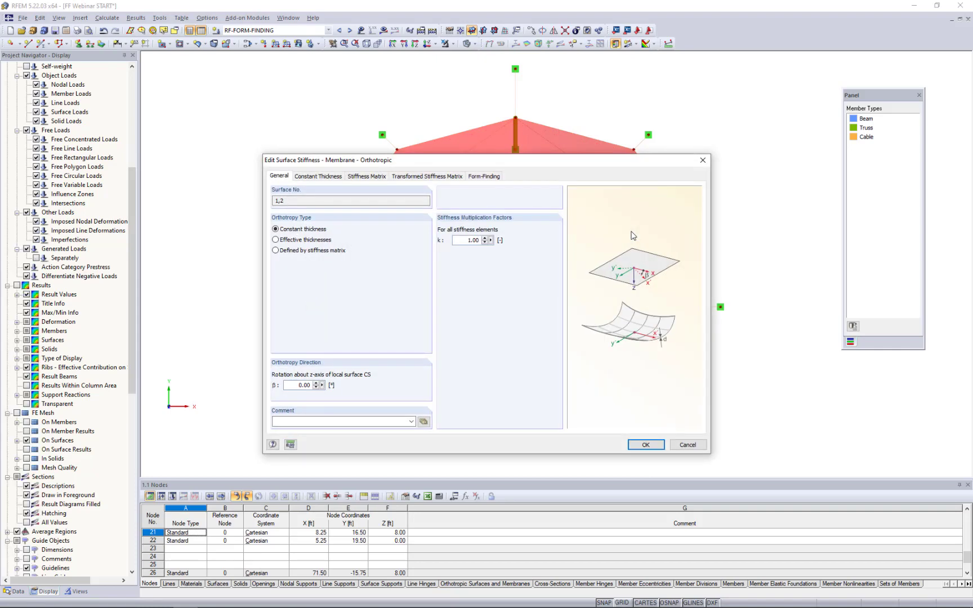
left_click(490, 176)
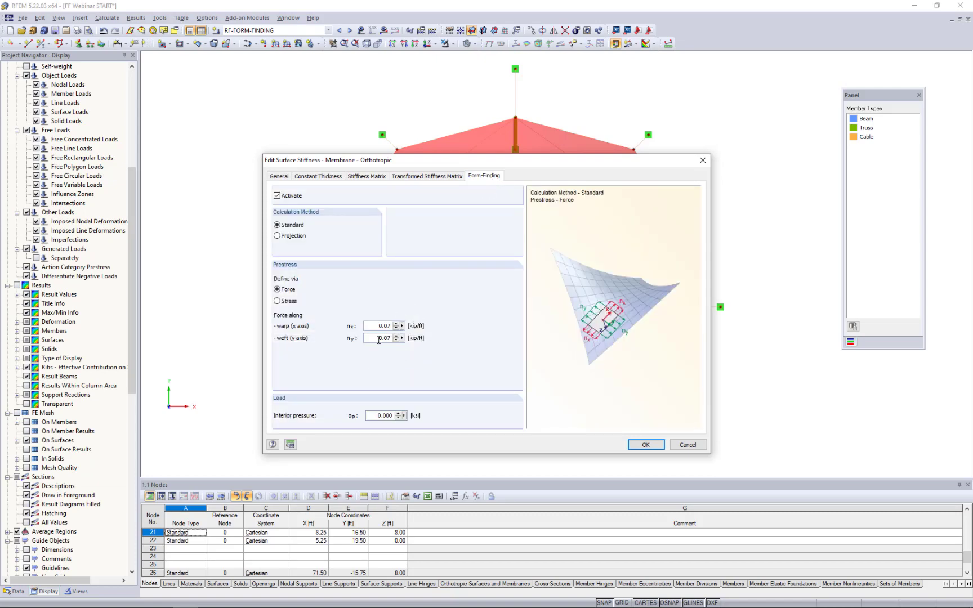
left_click_drag(378, 340, 418, 340)
left_click(379, 339)
left_click_drag(373, 341, 412, 339)
left_click_drag(374, 338, 445, 355)
type("0.14")
left_click(642, 446)
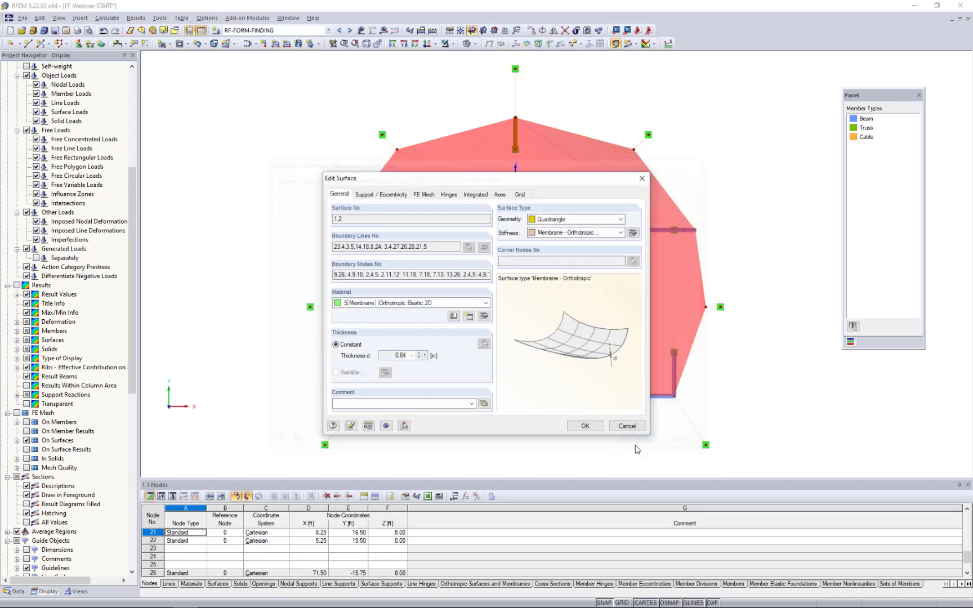
left_click(589, 427)
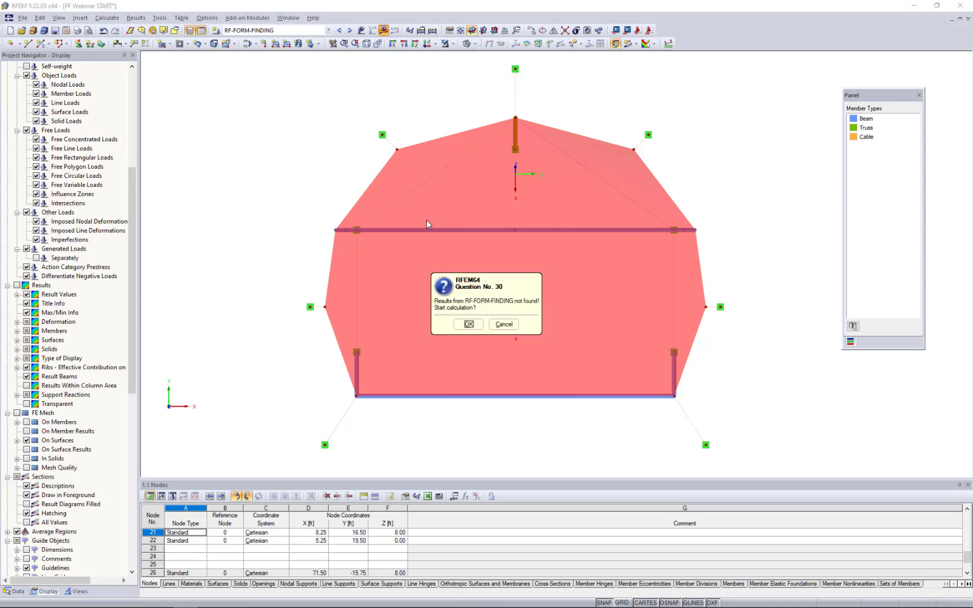
- Run the RF-FORM-FINDING calculation again and view the resulting membrane shape in 3D
left_click(467, 325)
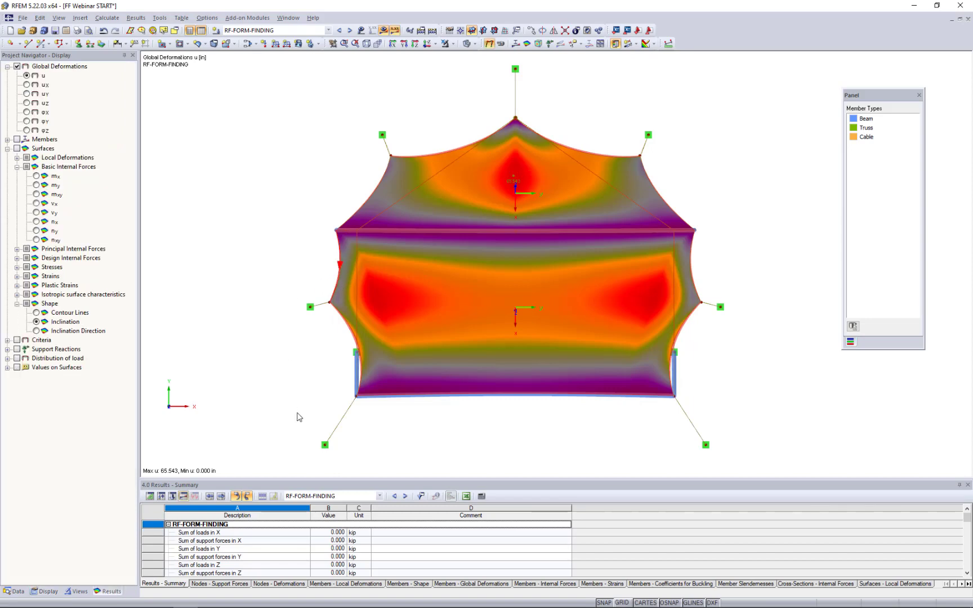
middle_click_drag(500, 302, 639, 100, "ctrl")
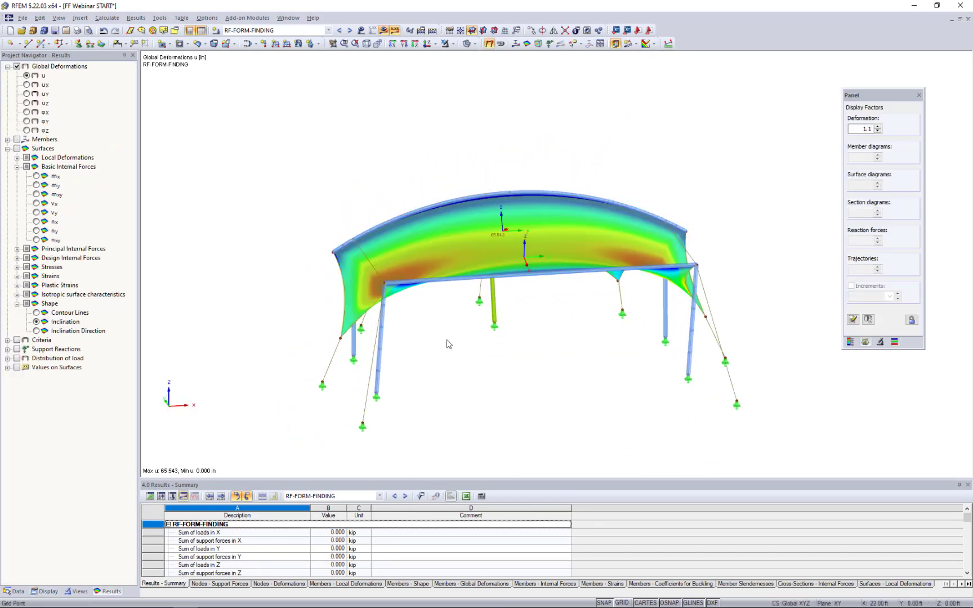
middle_click_drag(446, 341, 522, 244, "ctrl")
- Turn off the display of the local axis systems for the membrane surfaces
right_click(521, 244)
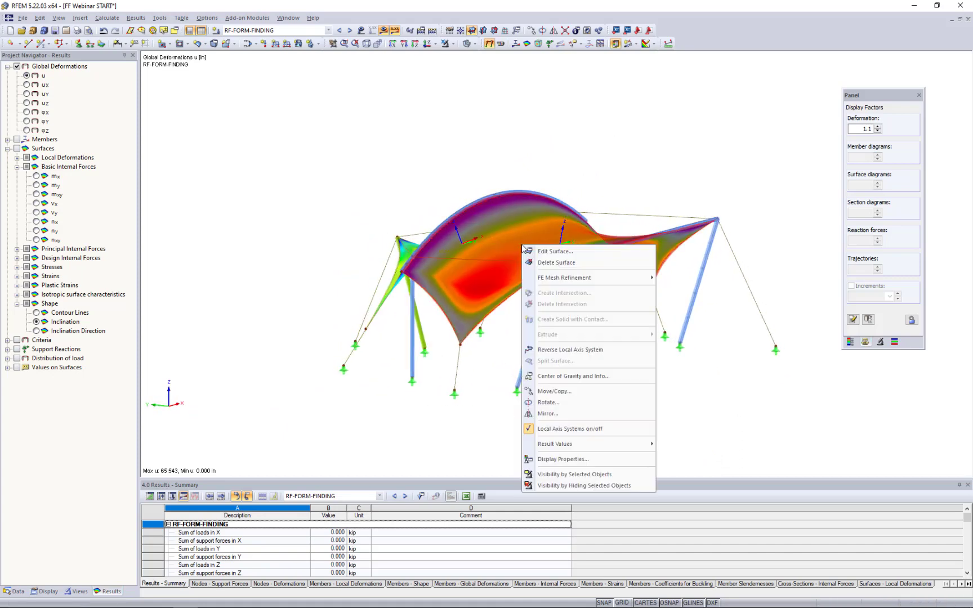
left_click(559, 436)
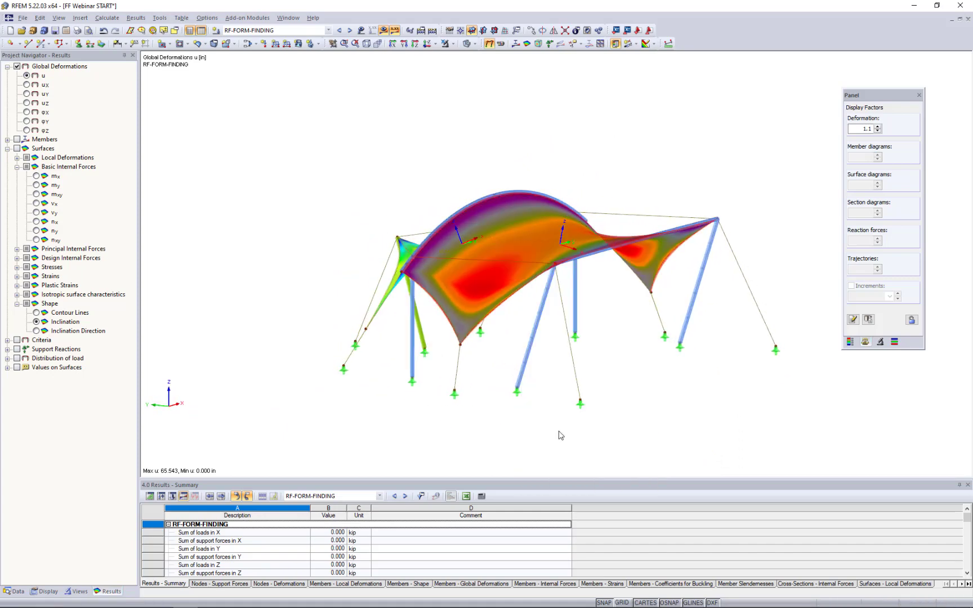
left_click(607, 352)
- View the formed membrane from the side and set the deformation display factor to 1
middle_click_drag(357, 190, 413, 170, "ctrl")
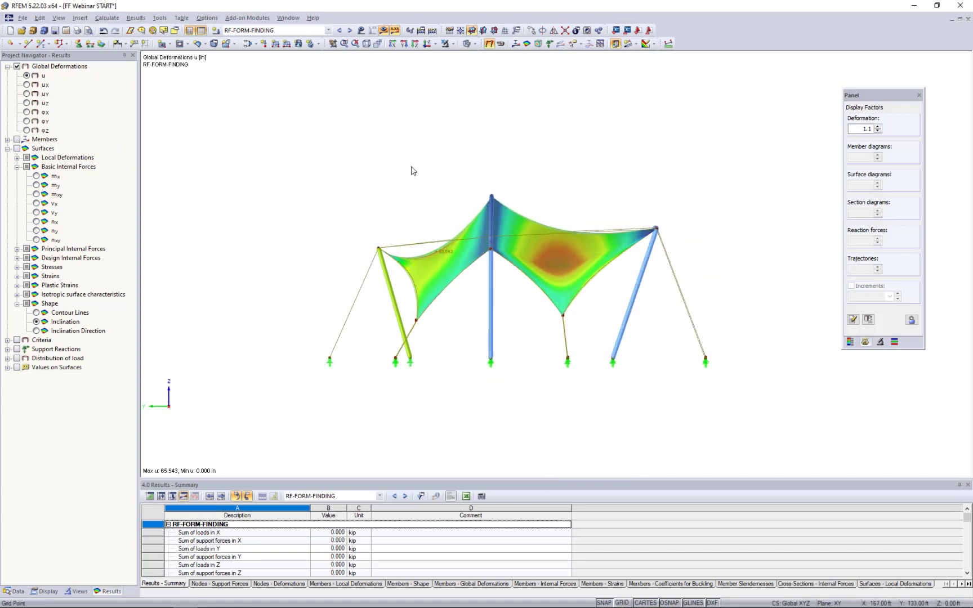
scroll(474, 245, "up", 3)
middle_click_drag(531, 313, 491, 288)
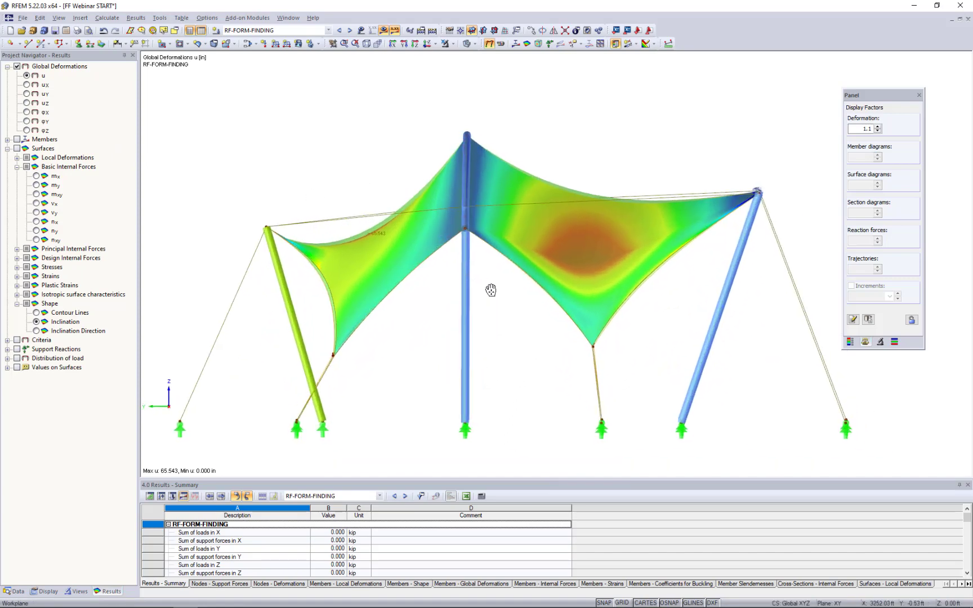
scroll(492, 289, "down", 1)
left_click(856, 127)
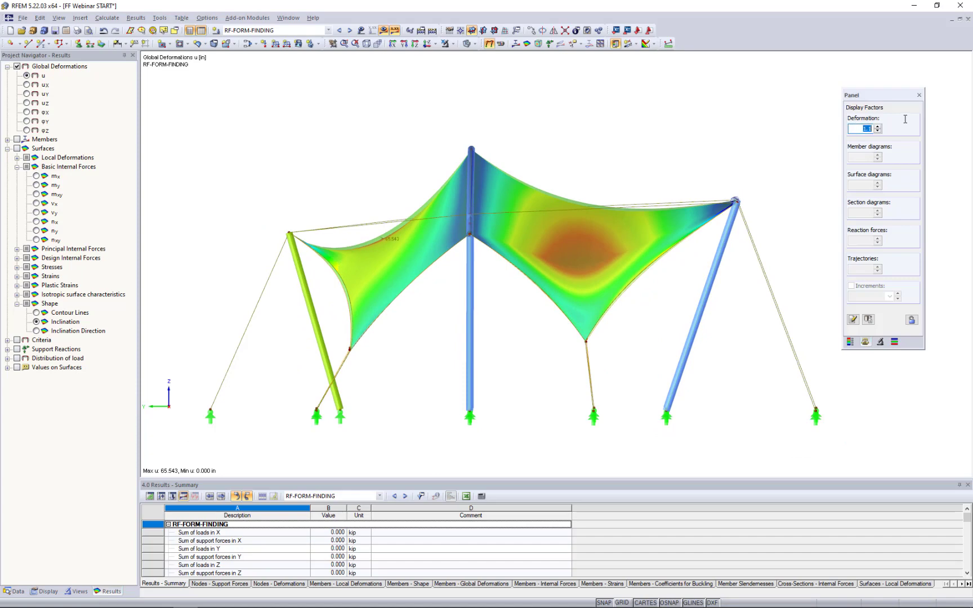
type("1")
key("Return")
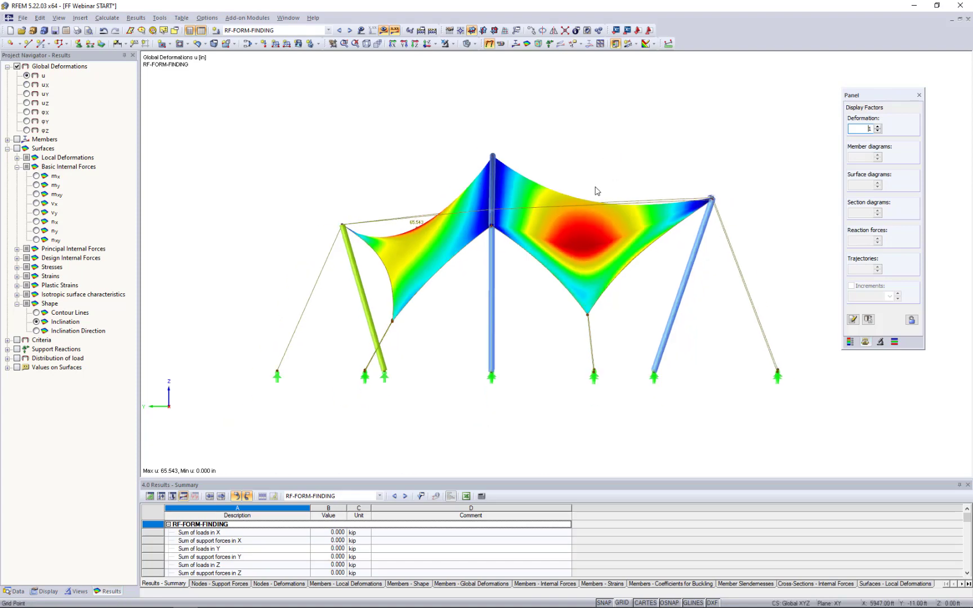
- Examine the basic internal forces nx and ny on the membrane surfaces against the color scale
middle_click_drag(579, 191, 457, 190, "ctrl")
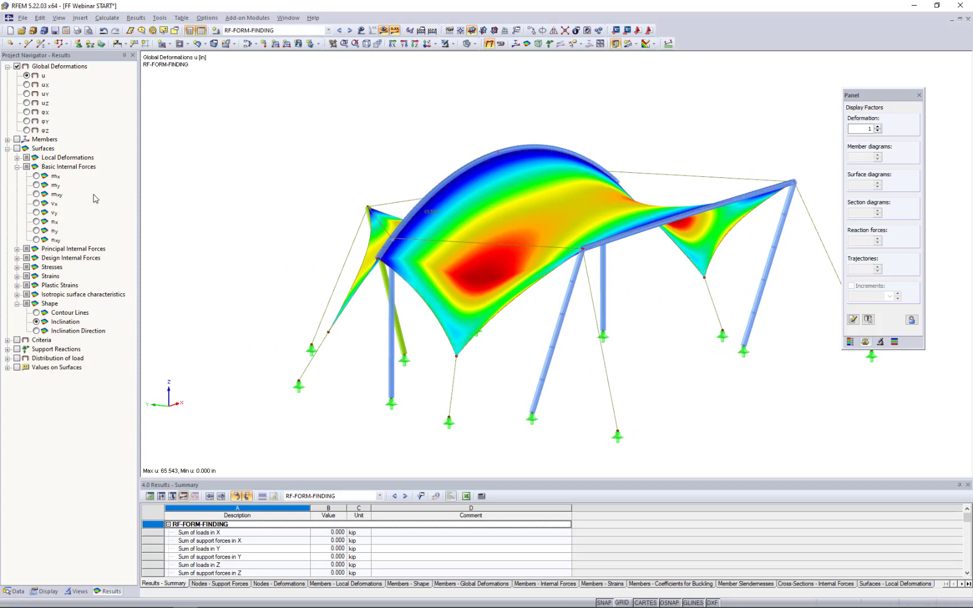
left_click(16, 148)
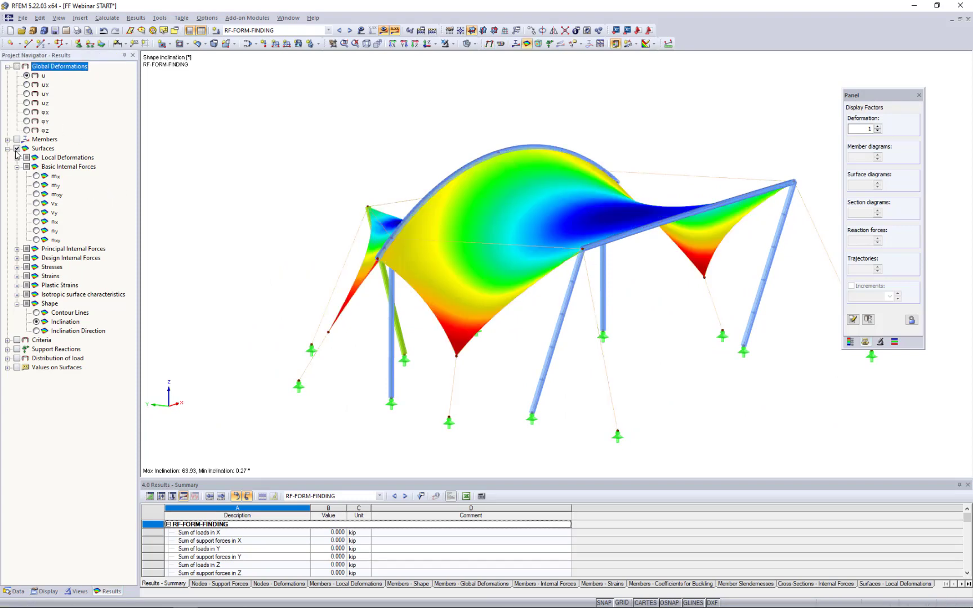
left_click(37, 223)
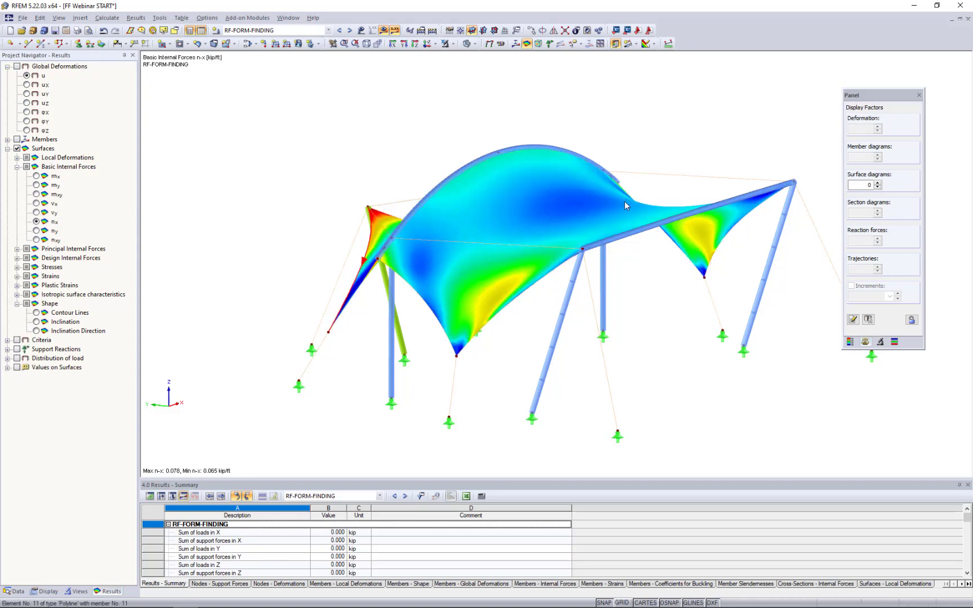
left_click(851, 342)
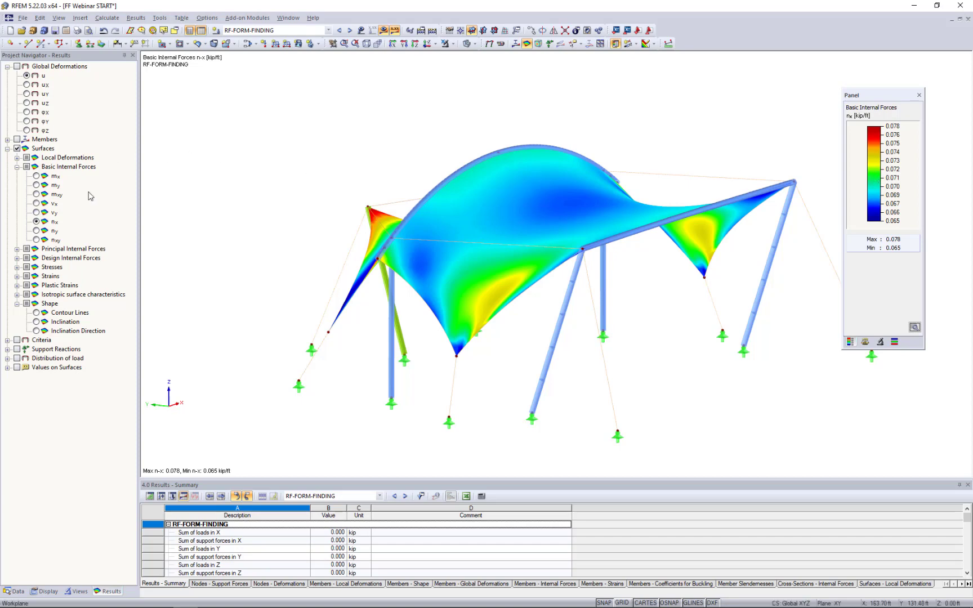
left_click(36, 231)
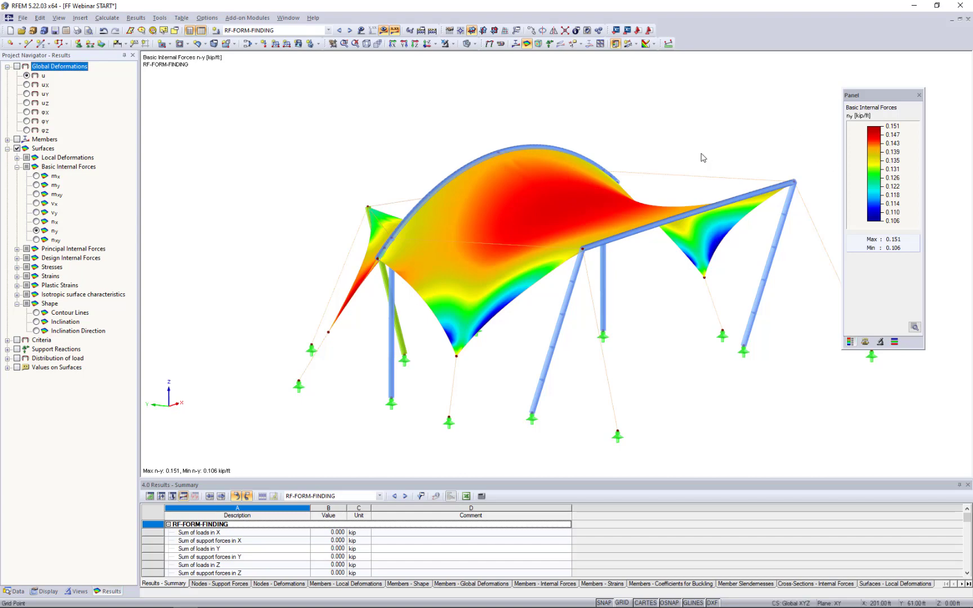
middle_click_drag(703, 158, 650, 140)
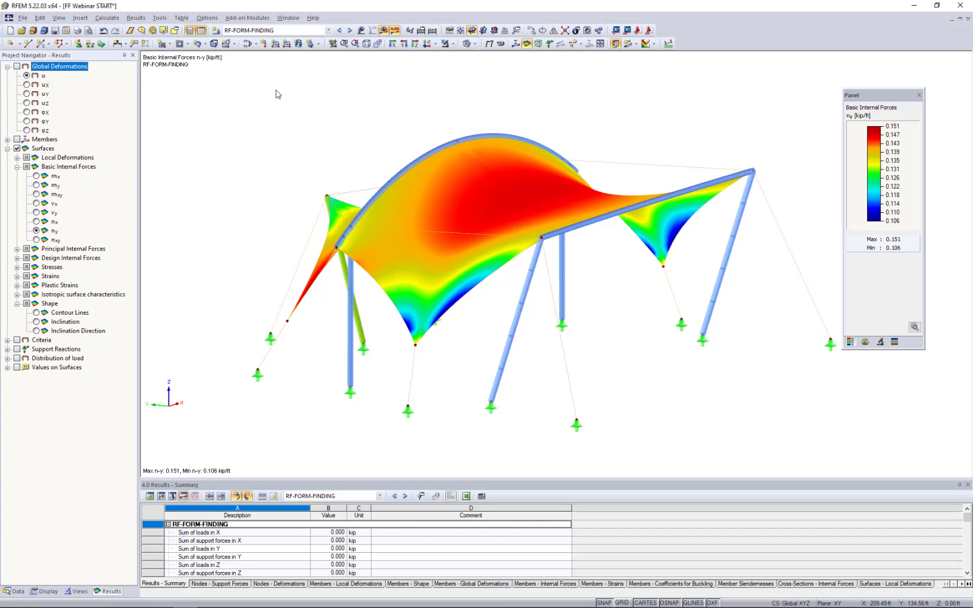
- Create load case LC2 named "Snow Load" with the action category Snow
left_click(247, 45)
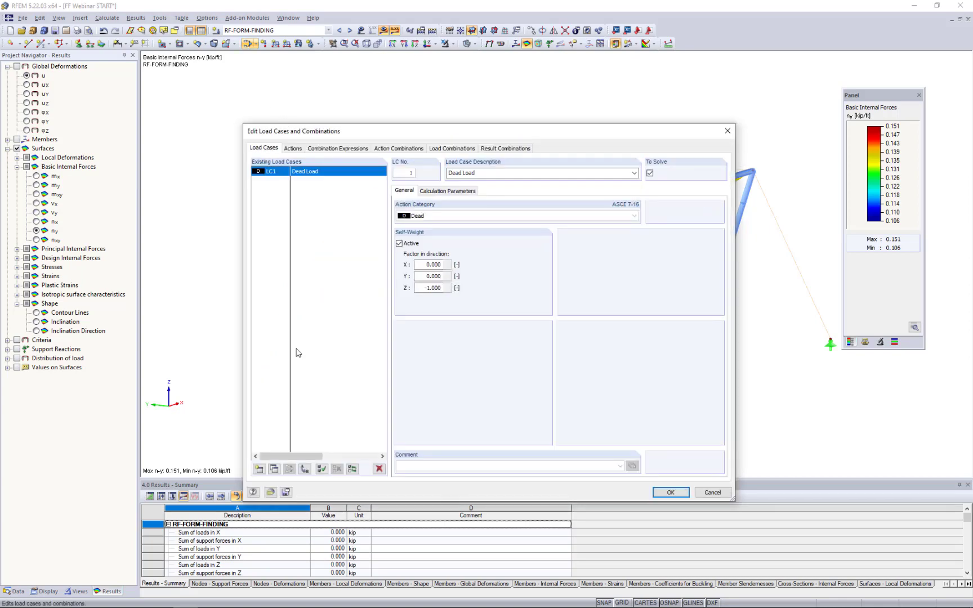
left_click(259, 469)
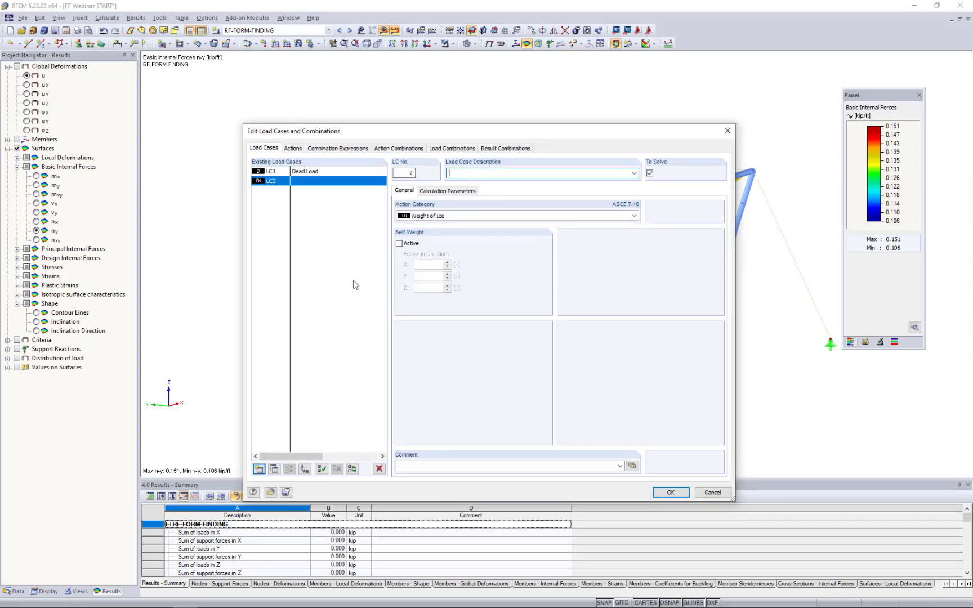
type("Snow Load")
left_click(448, 219)
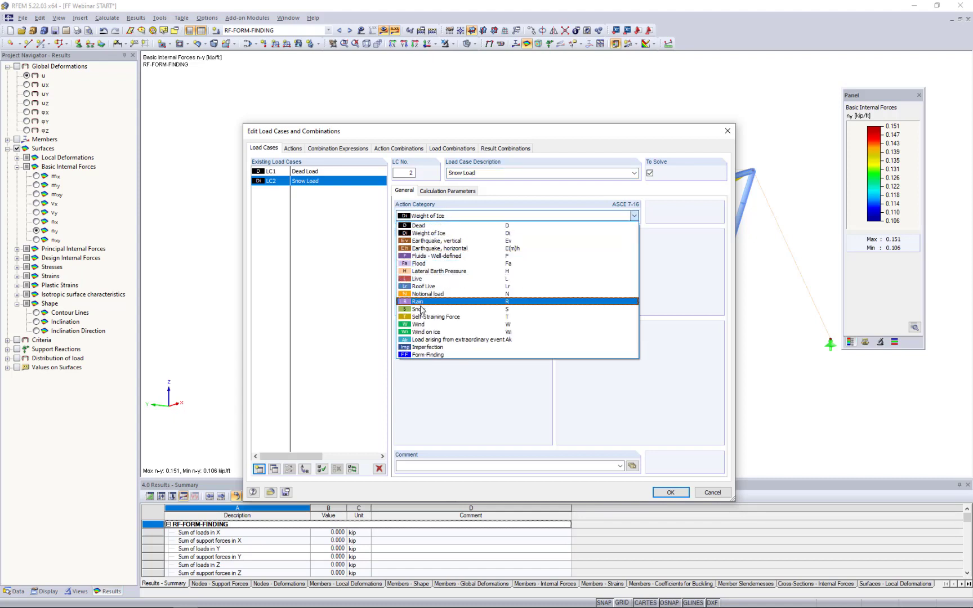
left_click(421, 309)
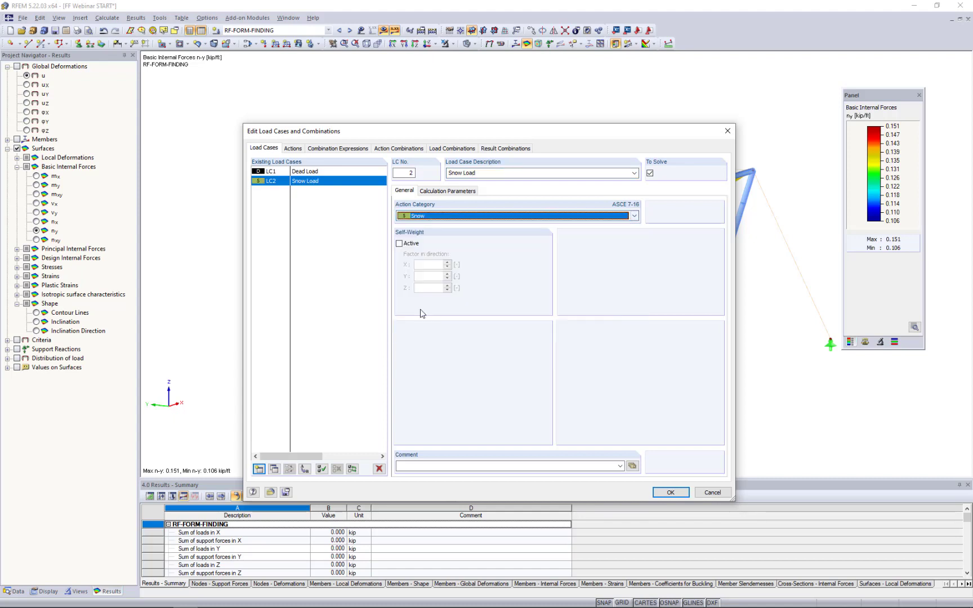
left_click(671, 493)
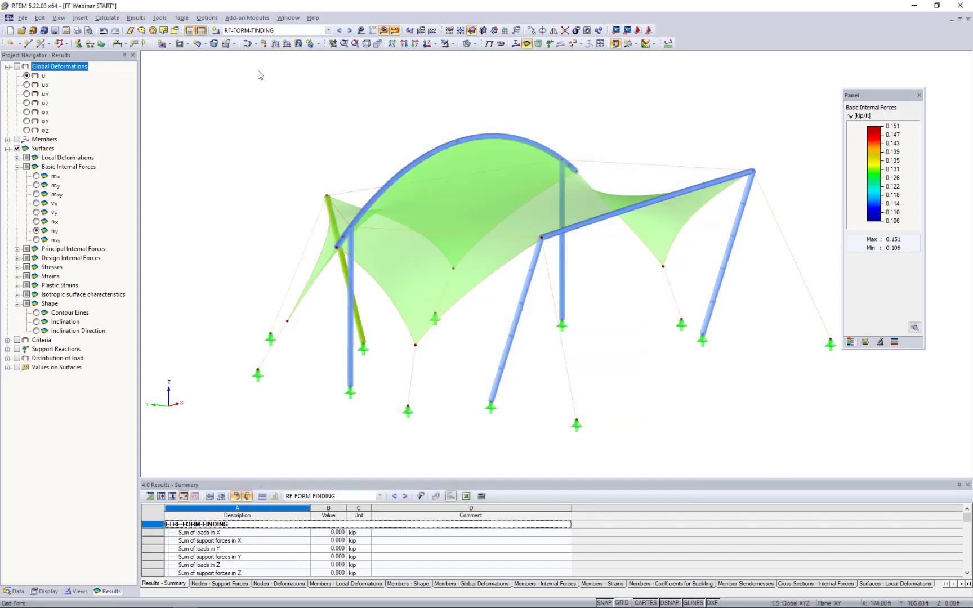
- In load case LC2, define a uniform surface force of -0.006 ksf in the projected global direction ZP
scroll(261, 30, "up", 1)
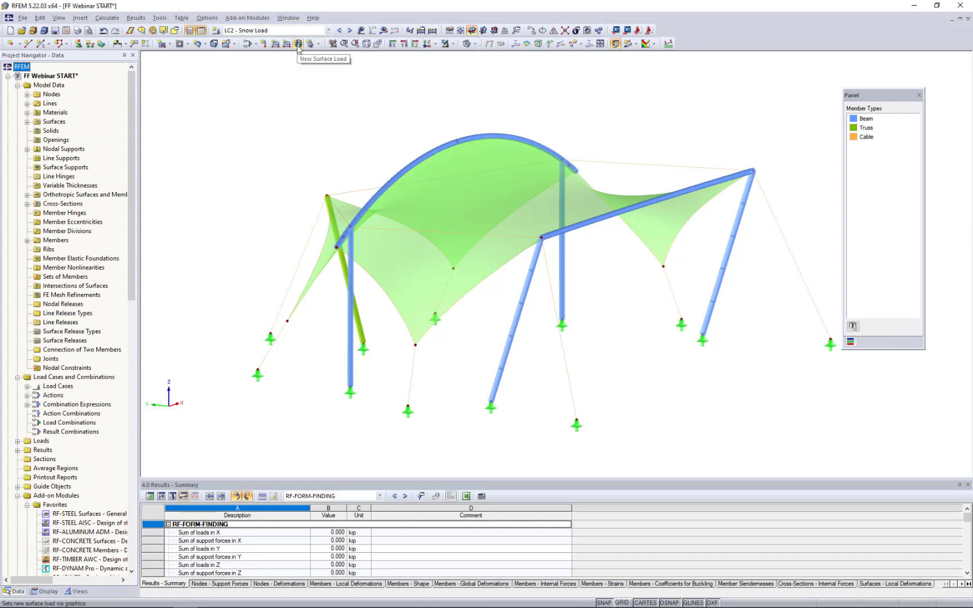
left_click(299, 48)
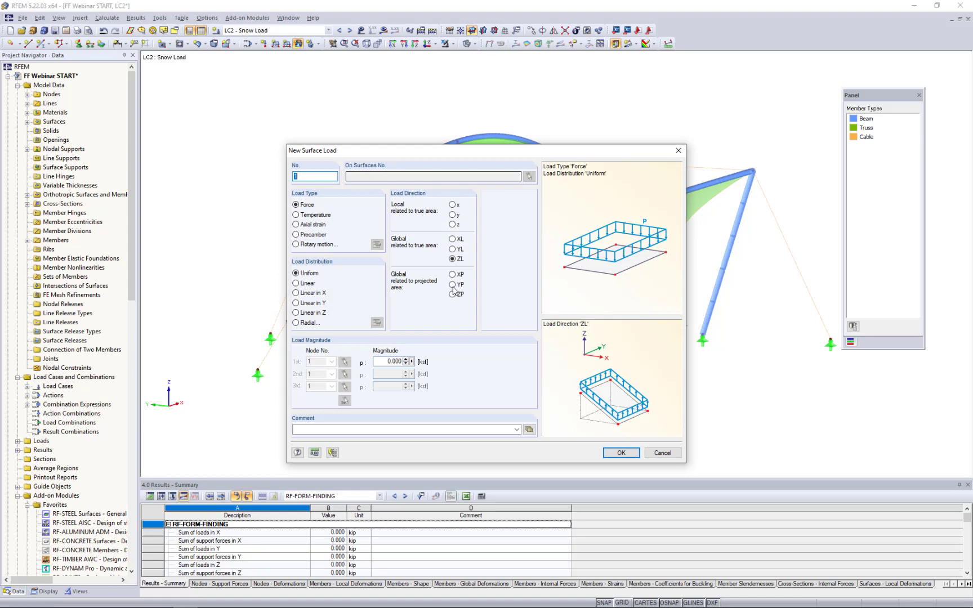
left_click(452, 294)
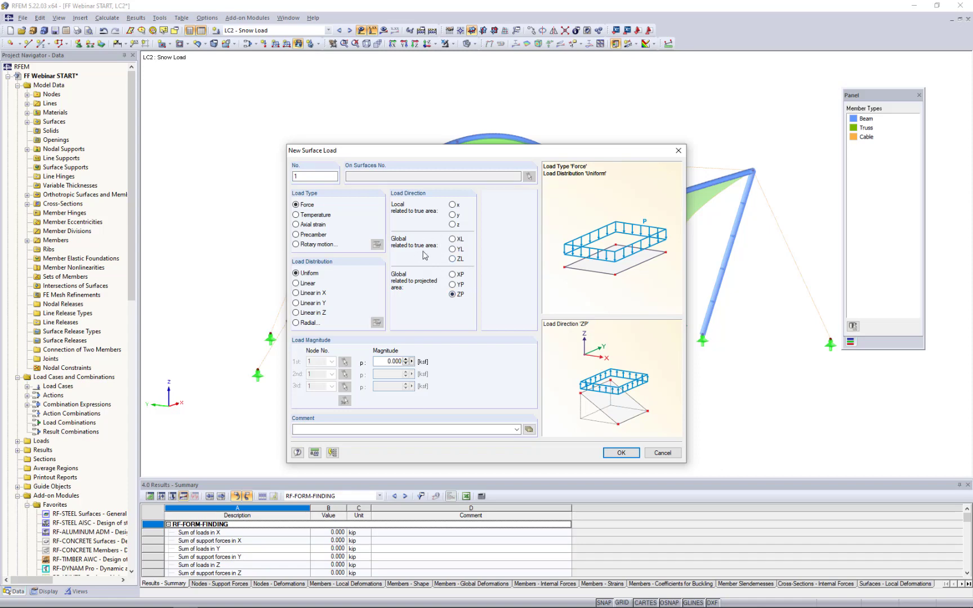
left_click_drag(426, 150, 681, 138)
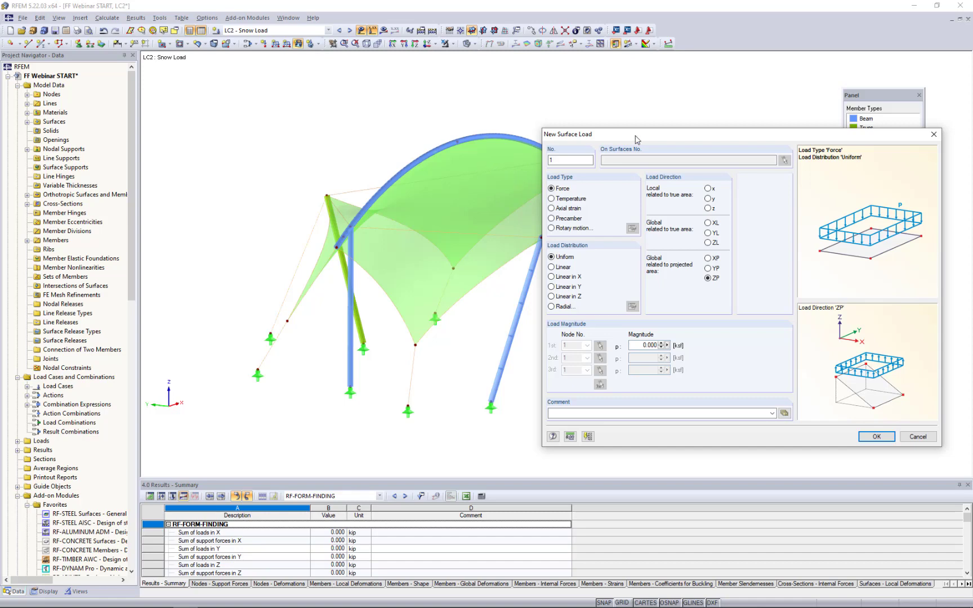
left_click_drag(635, 139, 430, 123)
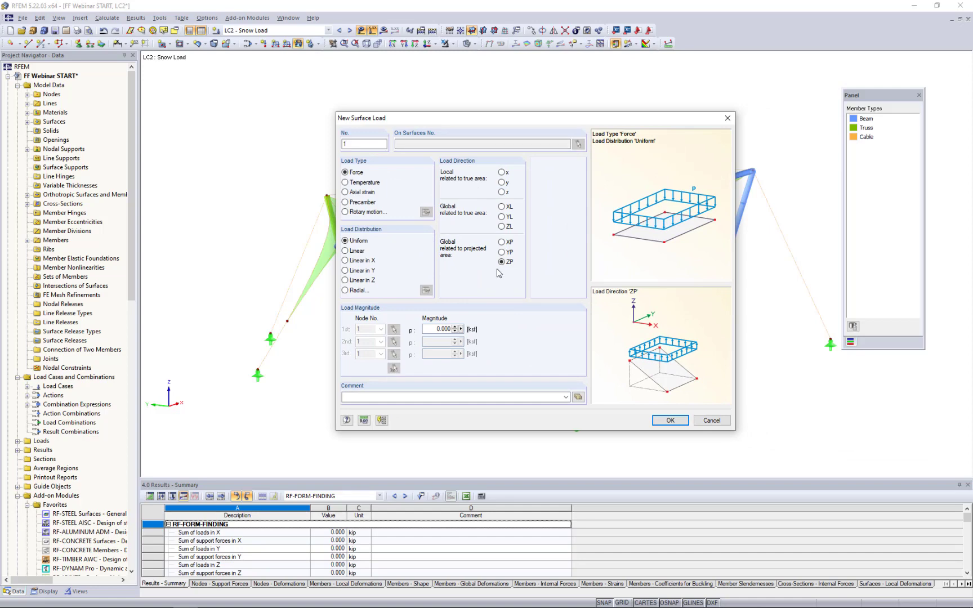
double_click(435, 330)
type("-0.0")
left_click(673, 420)
- Apply the defined snow load to both membrane surfaces and inspect the load in 3D
left_click(504, 235)
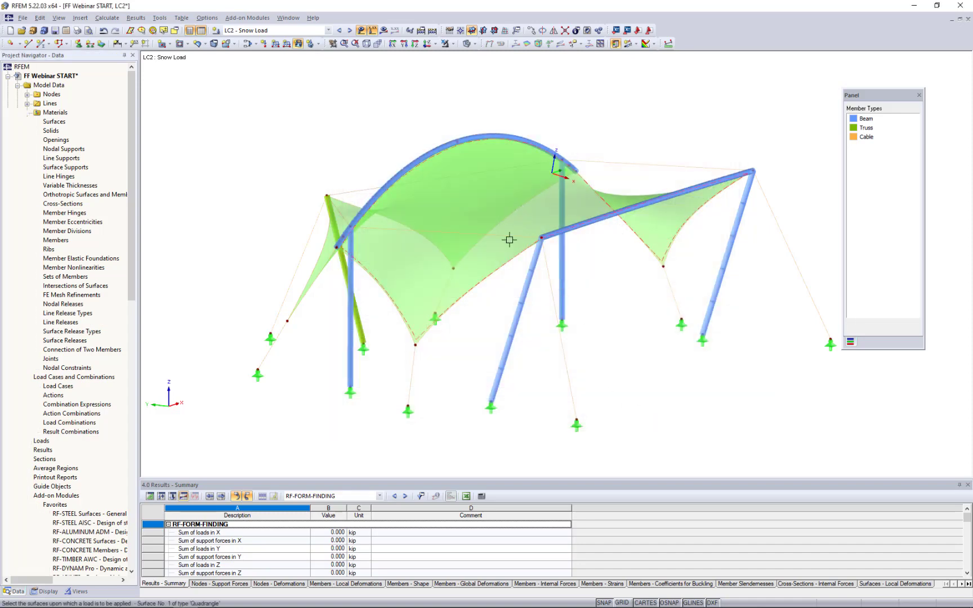
middle_click_drag(469, 343, 572, 347, "ctrl")
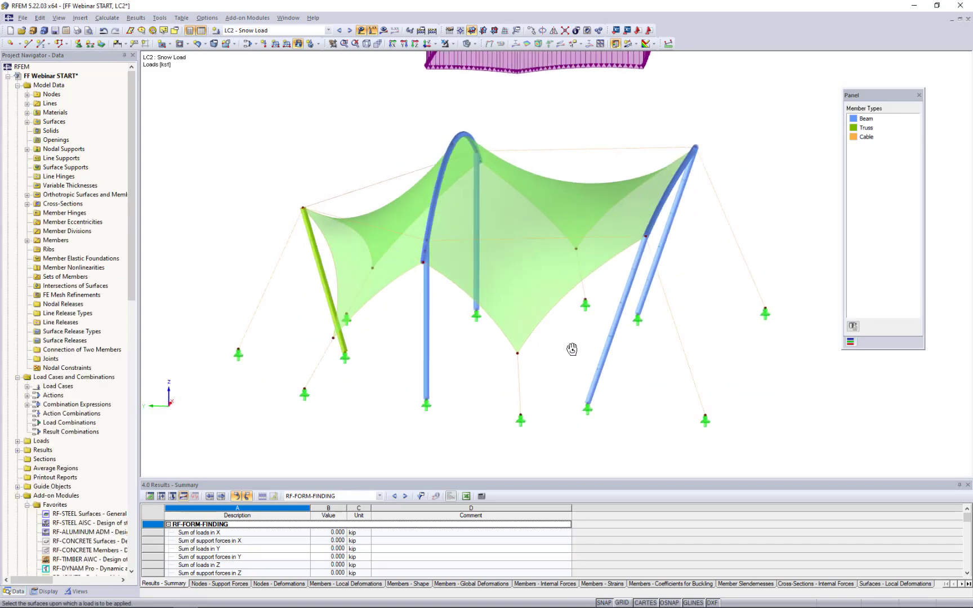
scroll(573, 348, "down", 1)
left_click(403, 230)
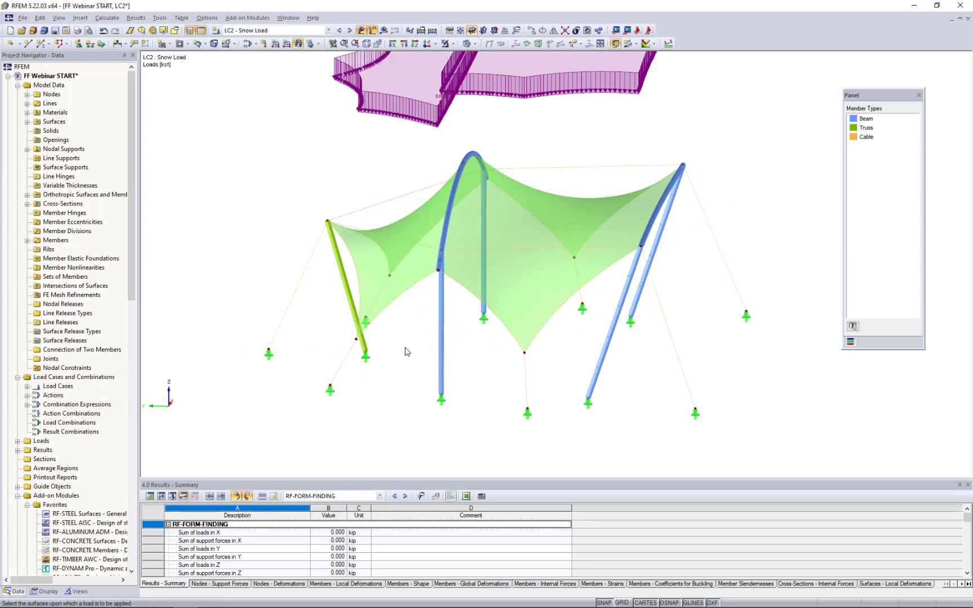
middle_click_drag(416, 326, 474, 354, "ctrl")
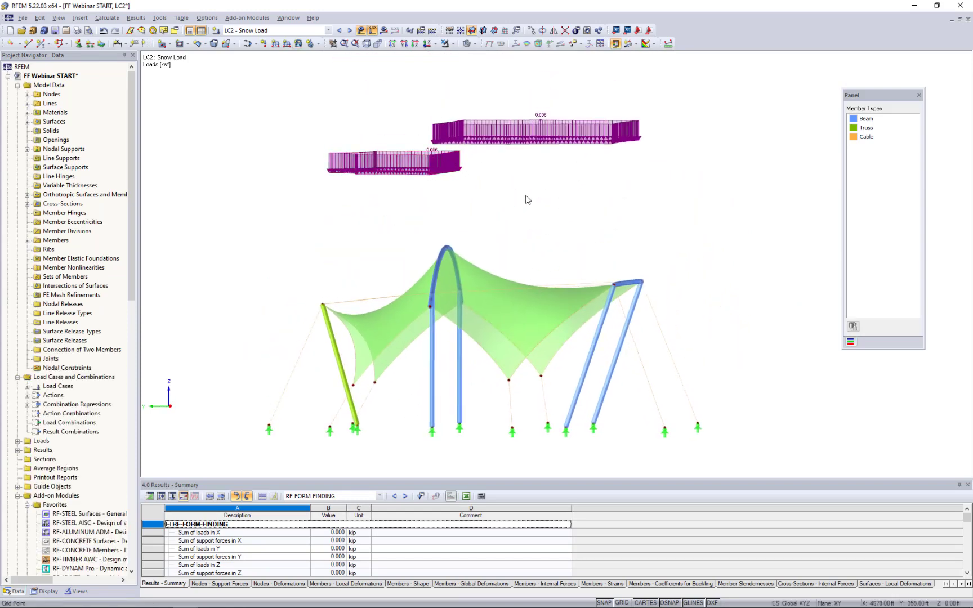
middle_click_drag(642, 264, 602, 240, "ctrl")
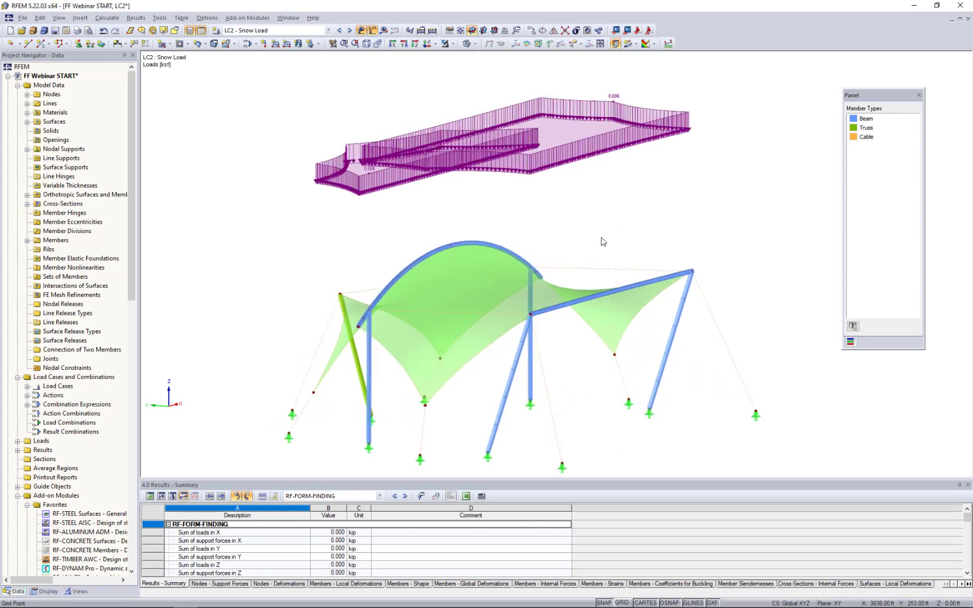
- Show the model from above in wireframe display and calculate the results of load case LC2 Snow Load
scroll(602, 241, "down", 1)
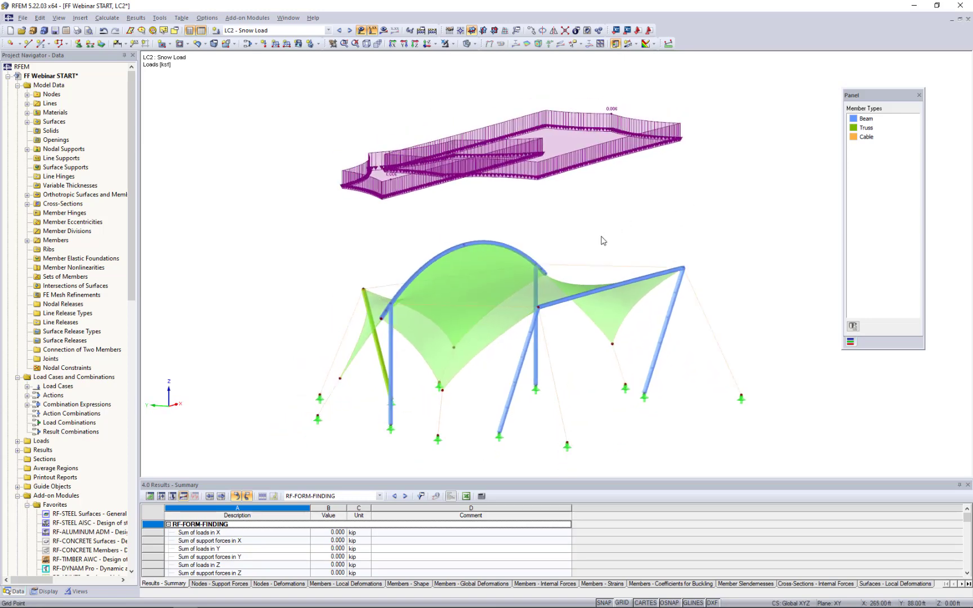
left_click(427, 46)
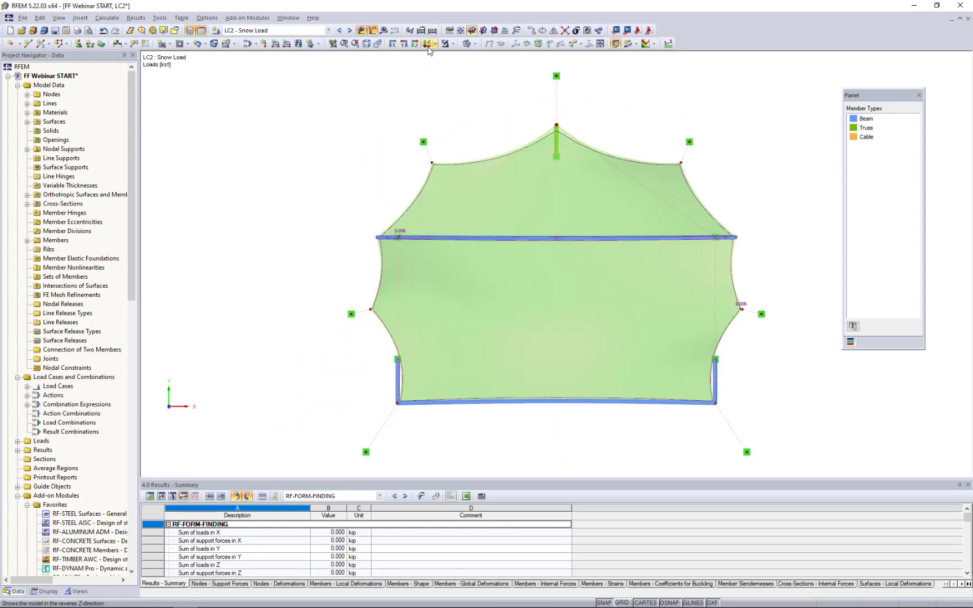
left_click(474, 44)
left_click(479, 57)
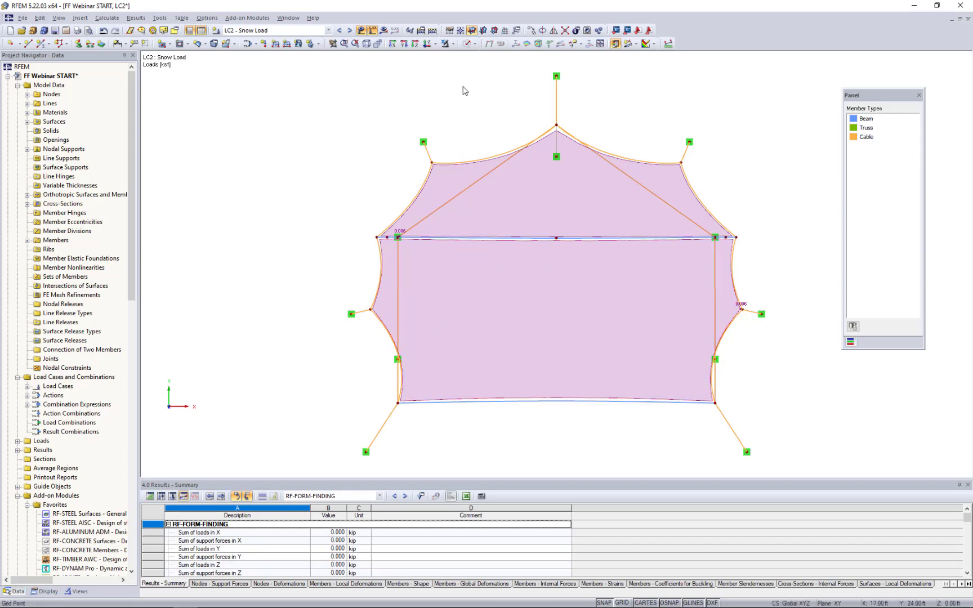
left_click(383, 31)
left_click(460, 322)
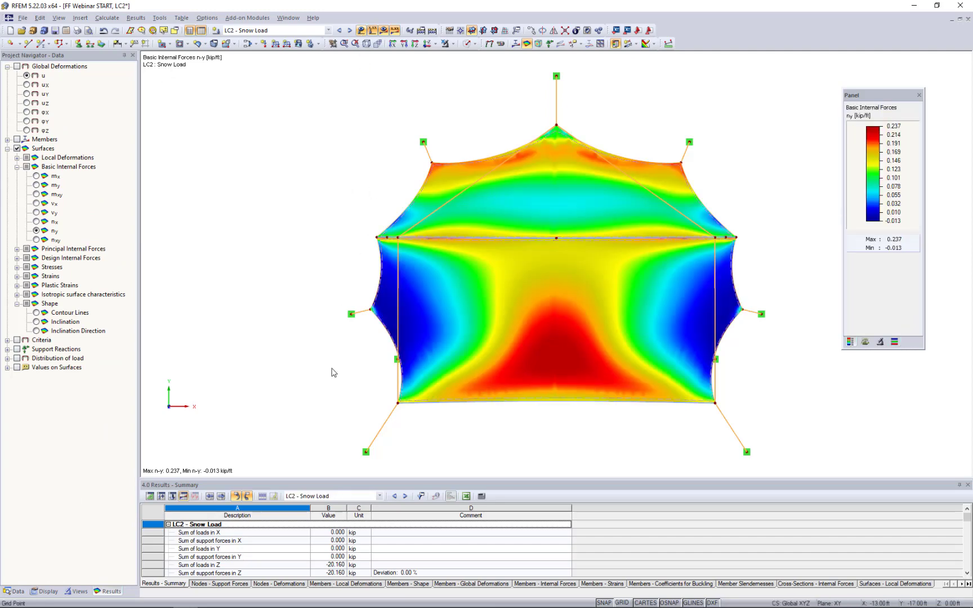
- Display the global deformations u for the snow load with a deformation factor of 1 and inspect the deformed membrane in 3D
middle_click_drag(333, 372, 591, 231, "ctrl")
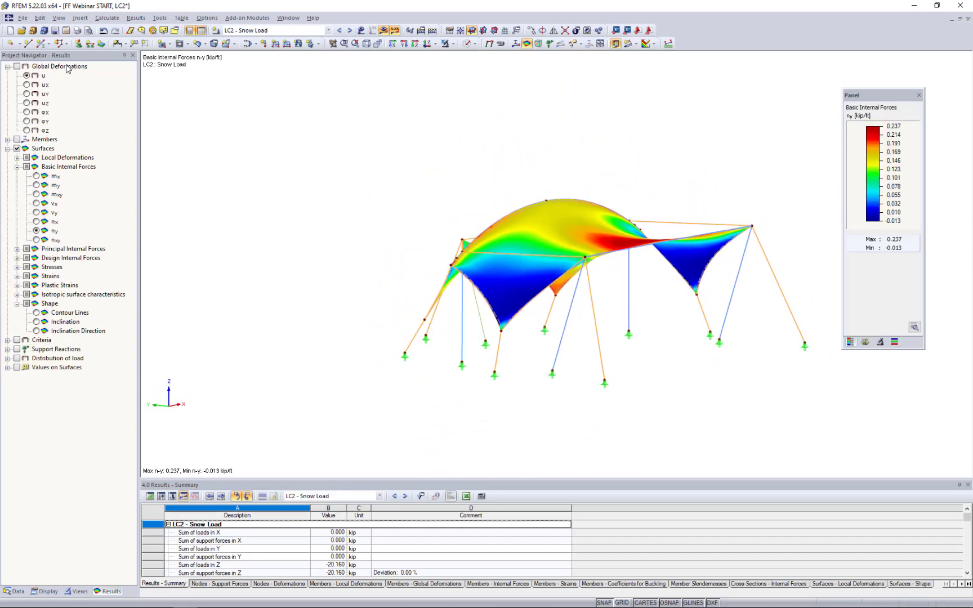
left_click(17, 66)
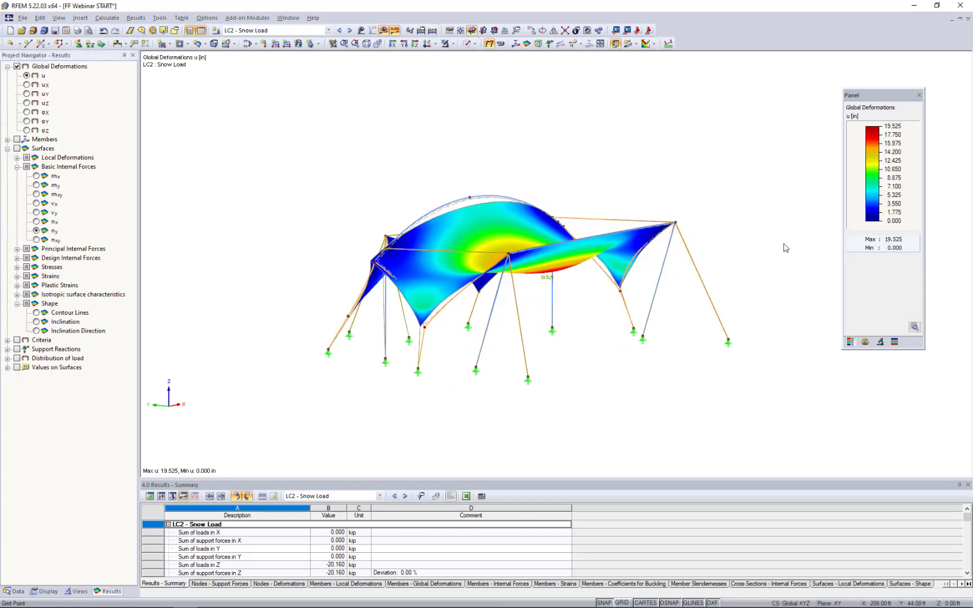
left_click(864, 341)
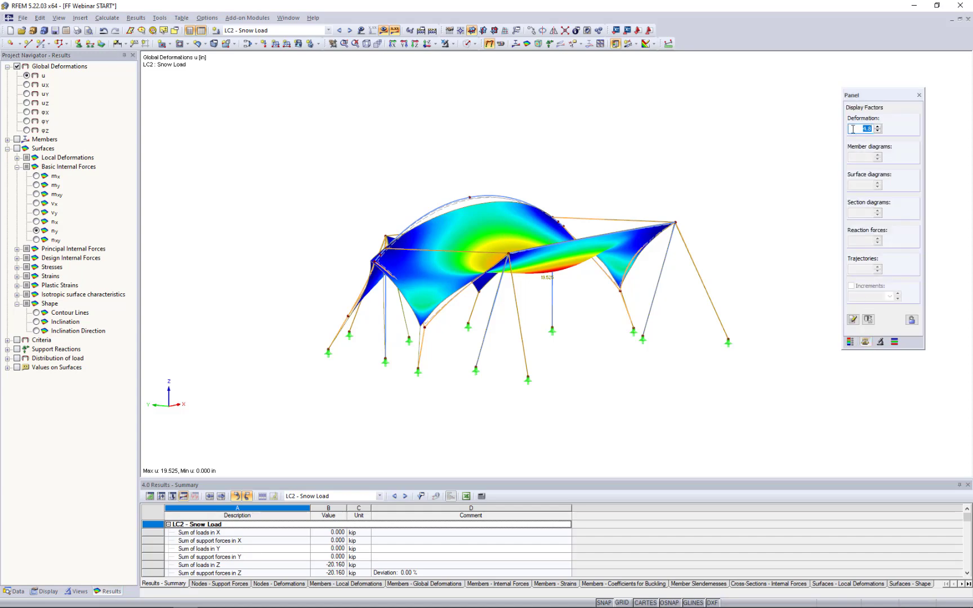
type("1")
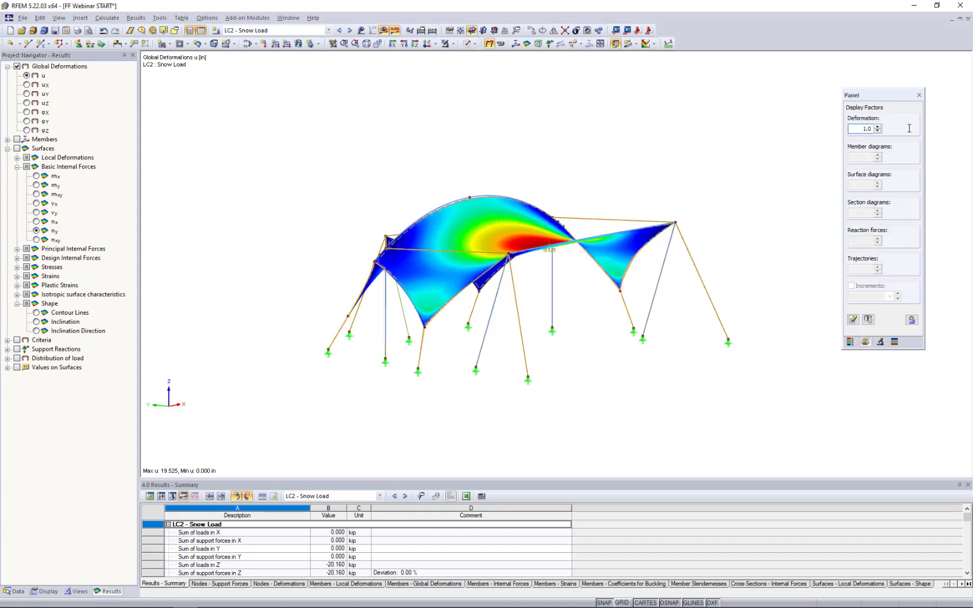
key("Return")
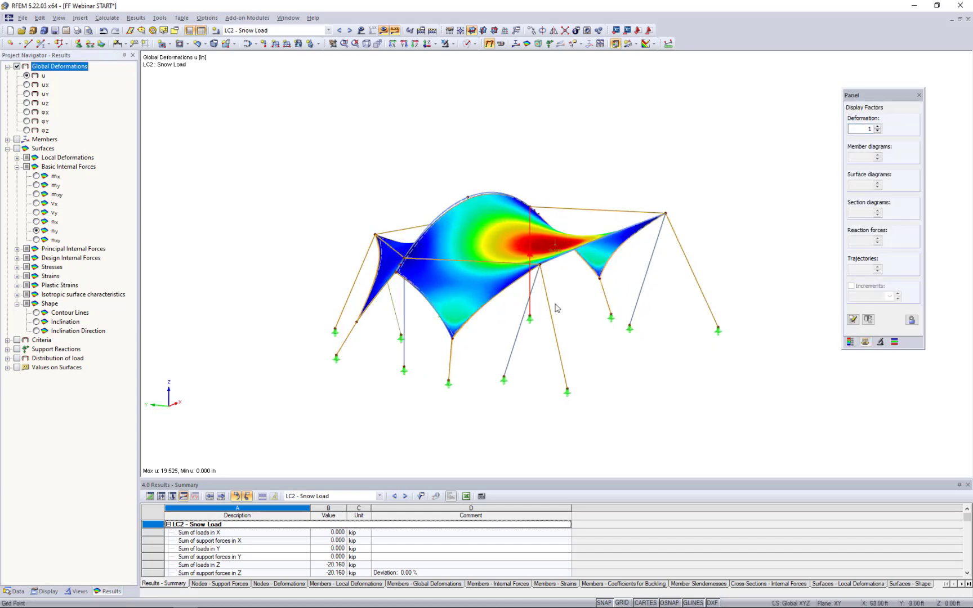
scroll(549, 304, "up", 3)
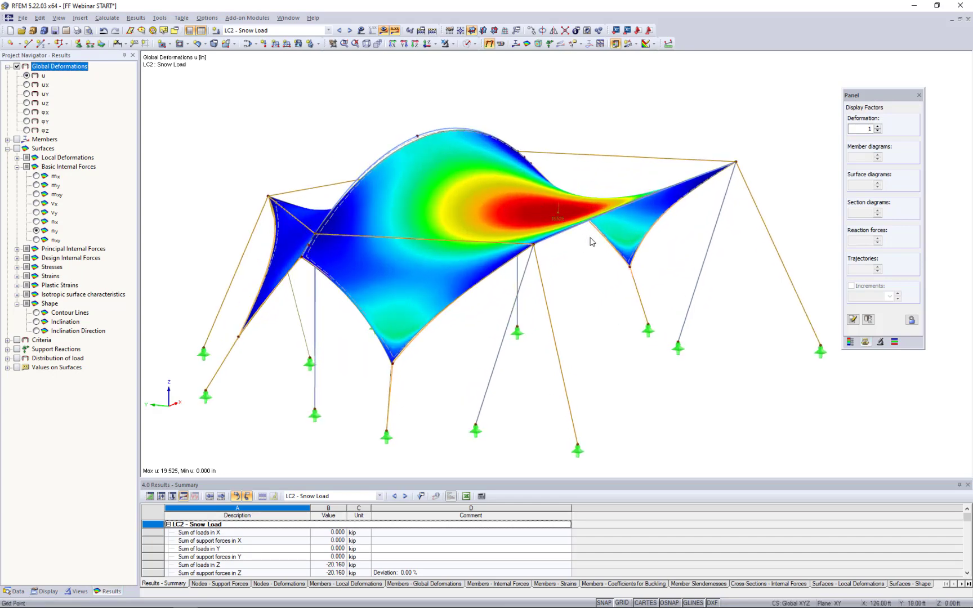
middle_click_drag(589, 319, 473, 337, "ctrl")
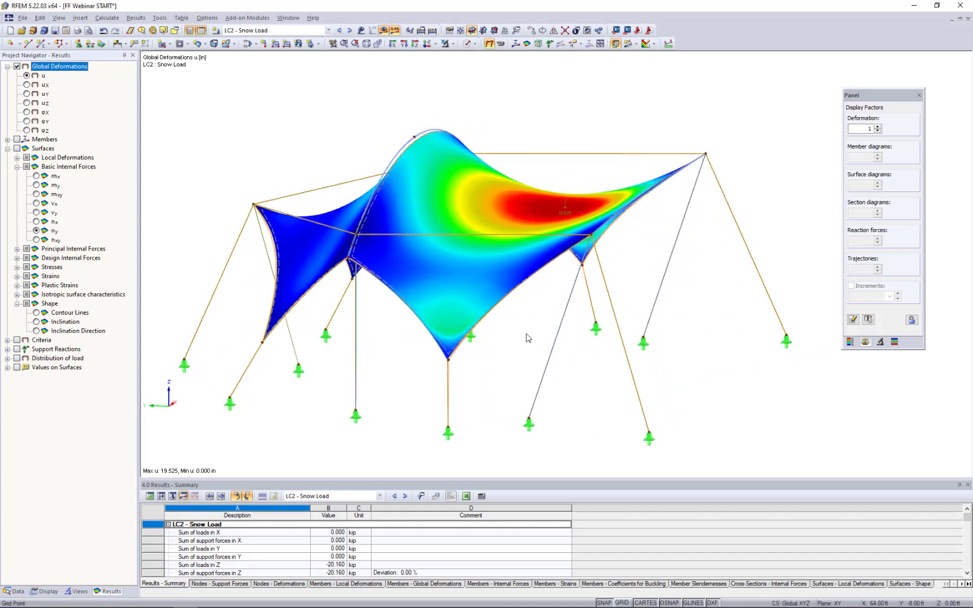
scroll(527, 338, "down", 2)
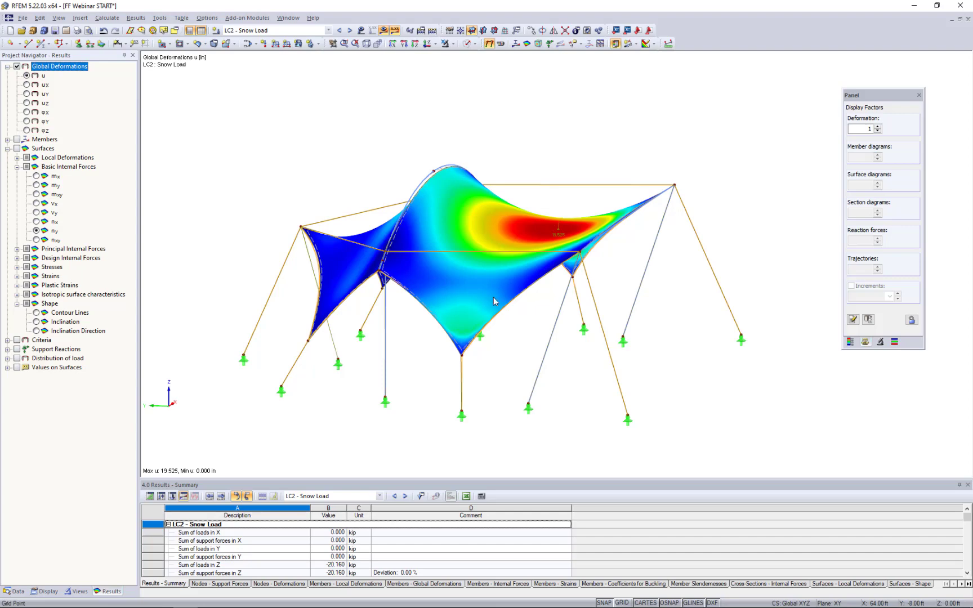
- Start RWIND Simulation's wind load generation and set the uniform wind direction step to 90°
left_click(107, 18)
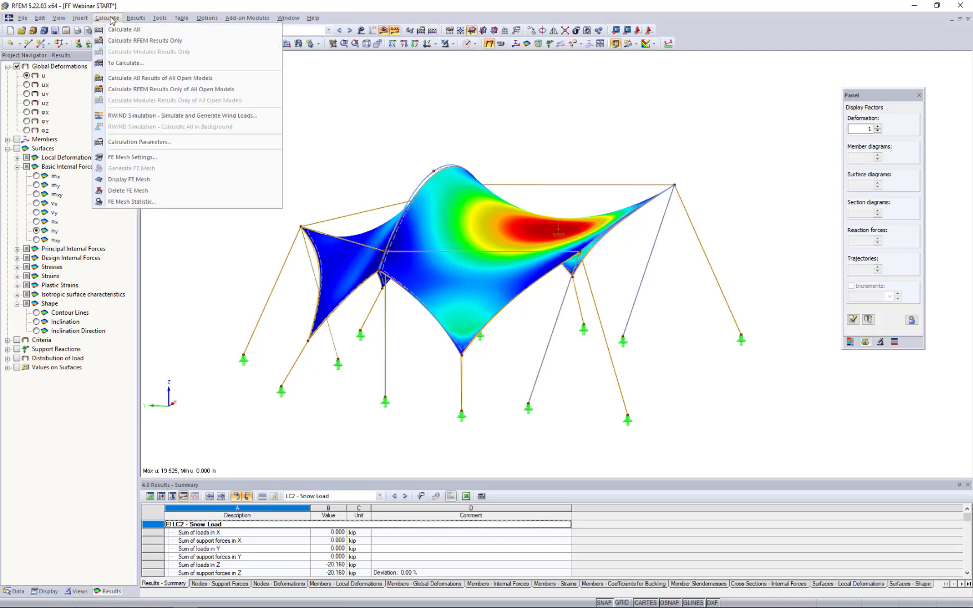
left_click(123, 116)
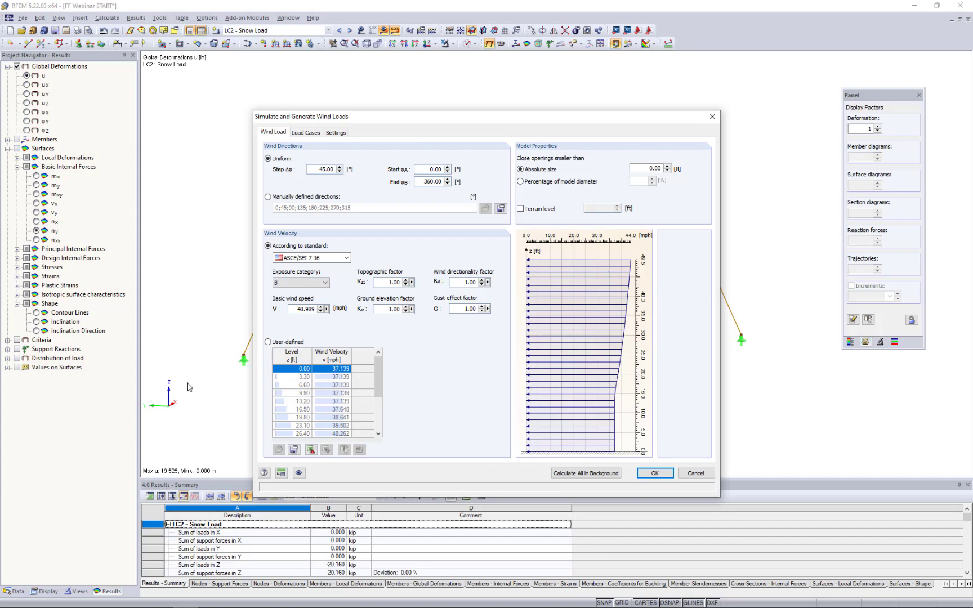
double_click(326, 169)
type("90")
left_click_drag(413, 113, 734, 132)
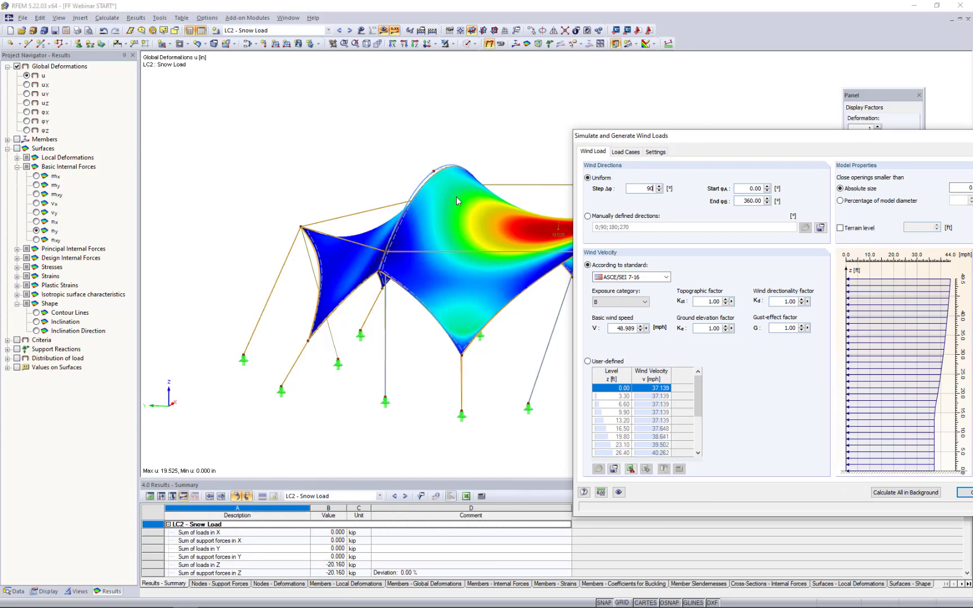
left_click_drag(671, 139, 409, 96)
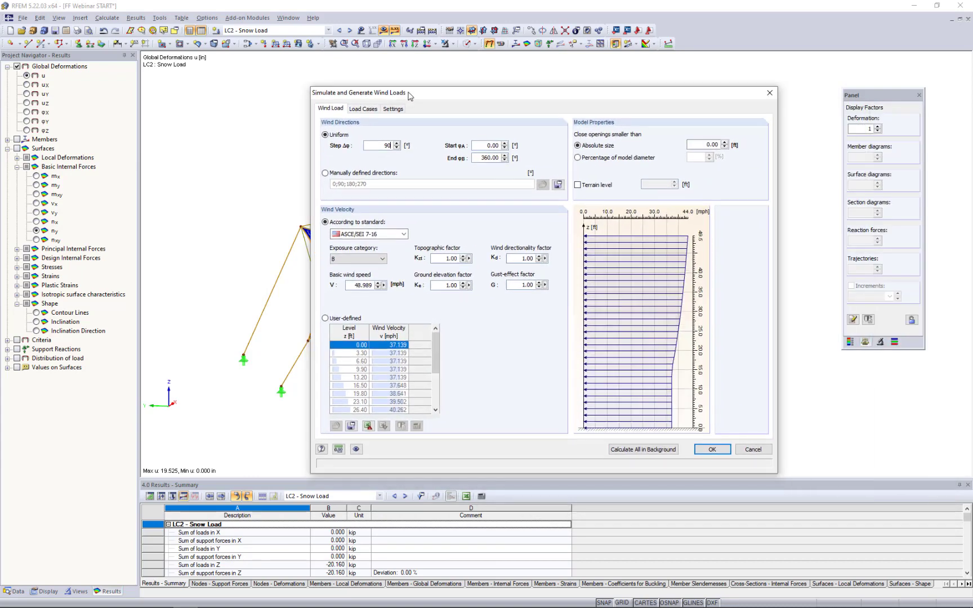
- Switch to manually defined wind directions and remove 180° so that the list reads 0;90;270
left_click(325, 173)
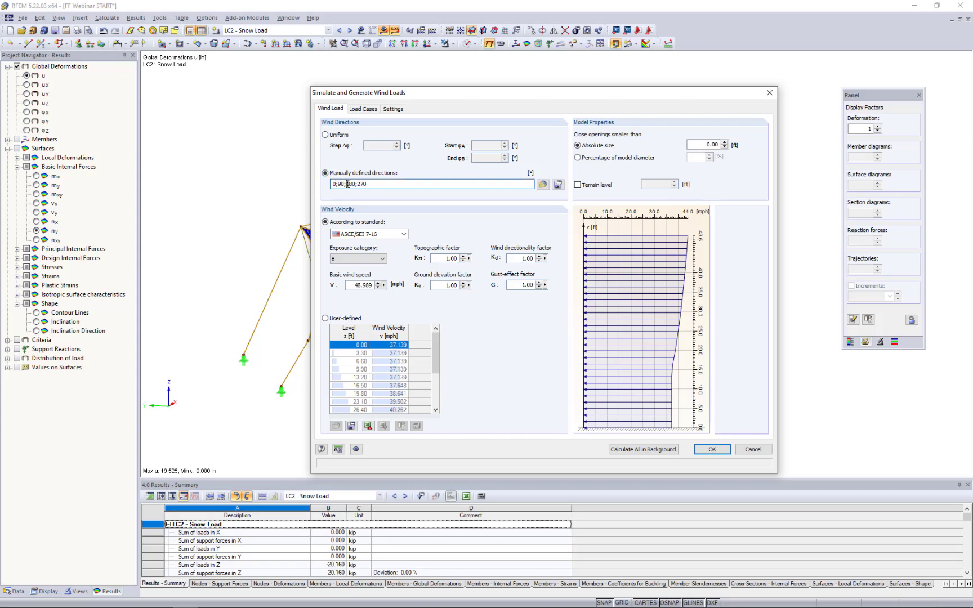
left_click_drag(347, 184, 356, 184)
key("Delete")
key("Delete")
- Choose the ASCE/SEI 7-16 wind velocity standard with exposure category B and review the velocity values by level
left_click(404, 234)
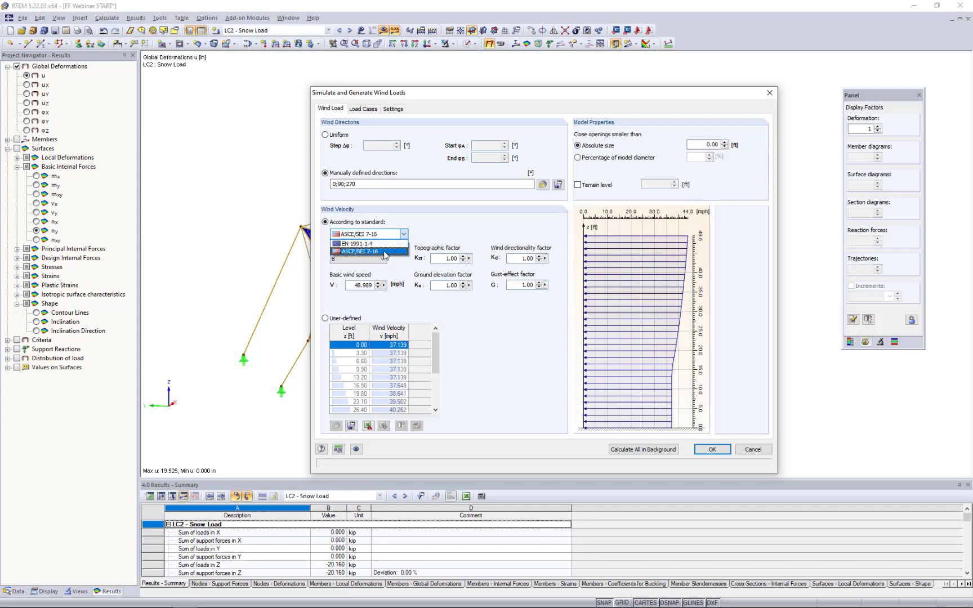
left_click(383, 251)
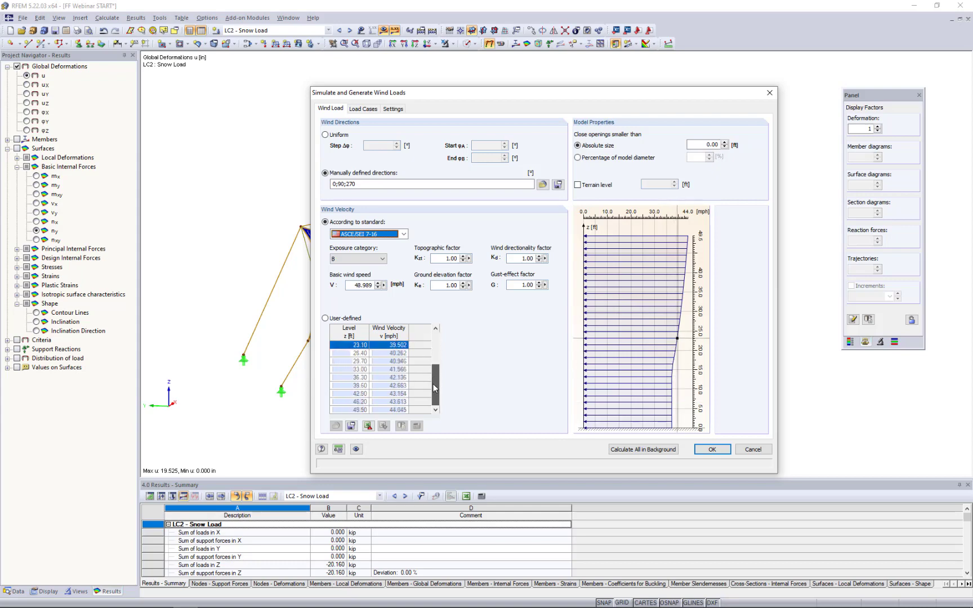
key("Down")
key("Down")
key("Down")
key("Down")
key("Down")
key("Down")
key("Down")
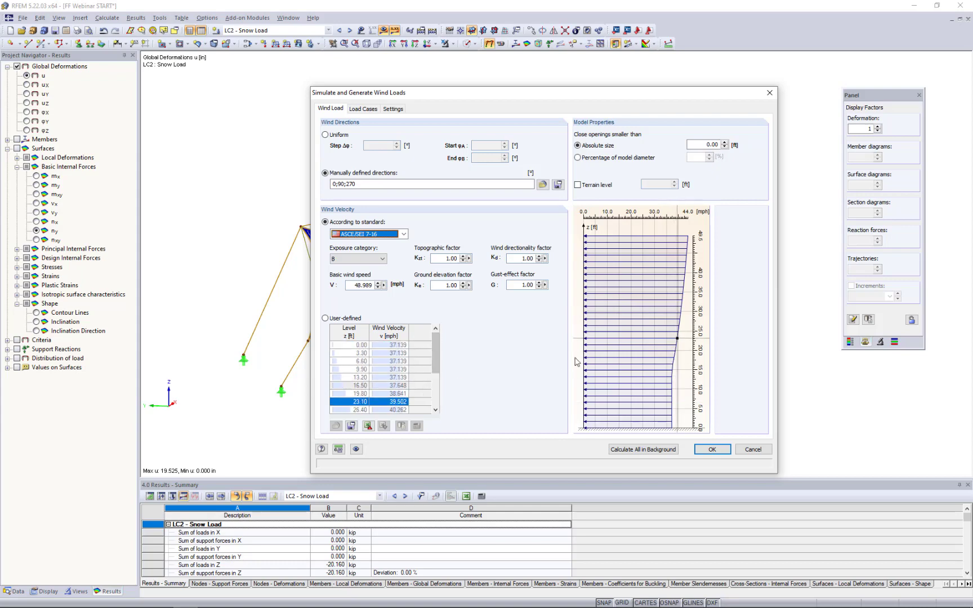
left_click(375, 260)
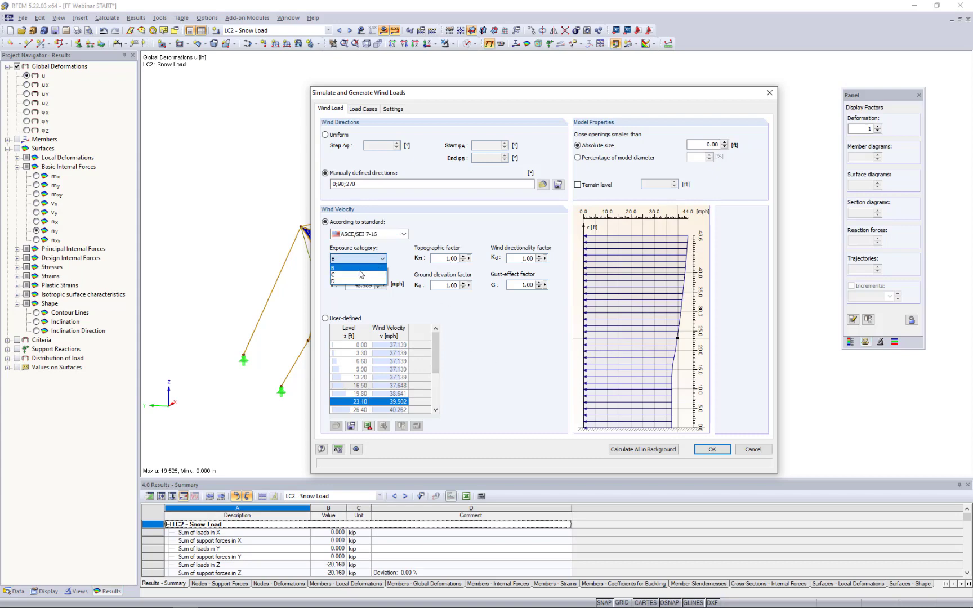
left_click(359, 270)
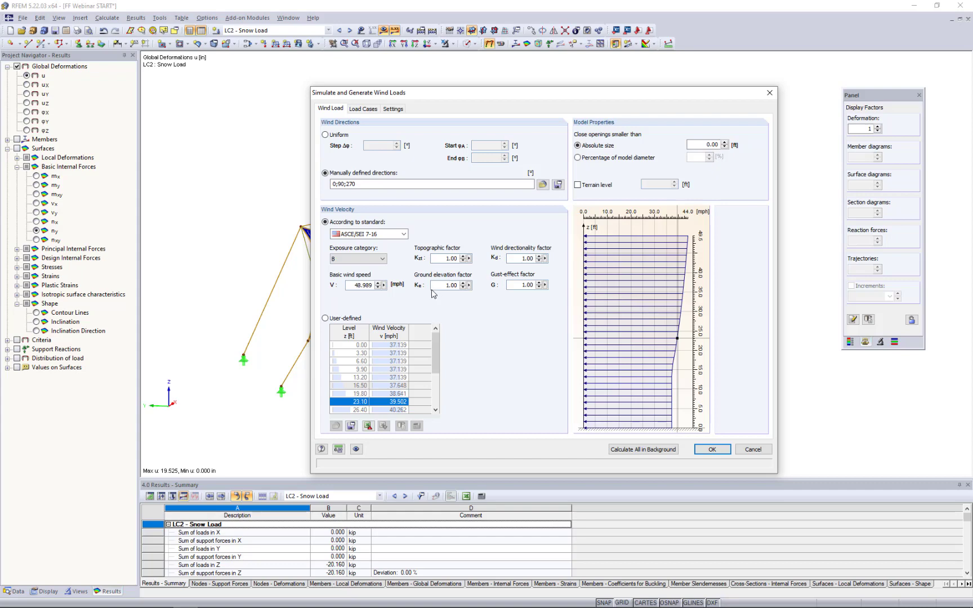
- Switch to the browser and open Dlubal's Geo-Zone Tool for snow, wind and seismic zone maps to find the basic wind speed
double_click(353, 285)
key("super+Tab")
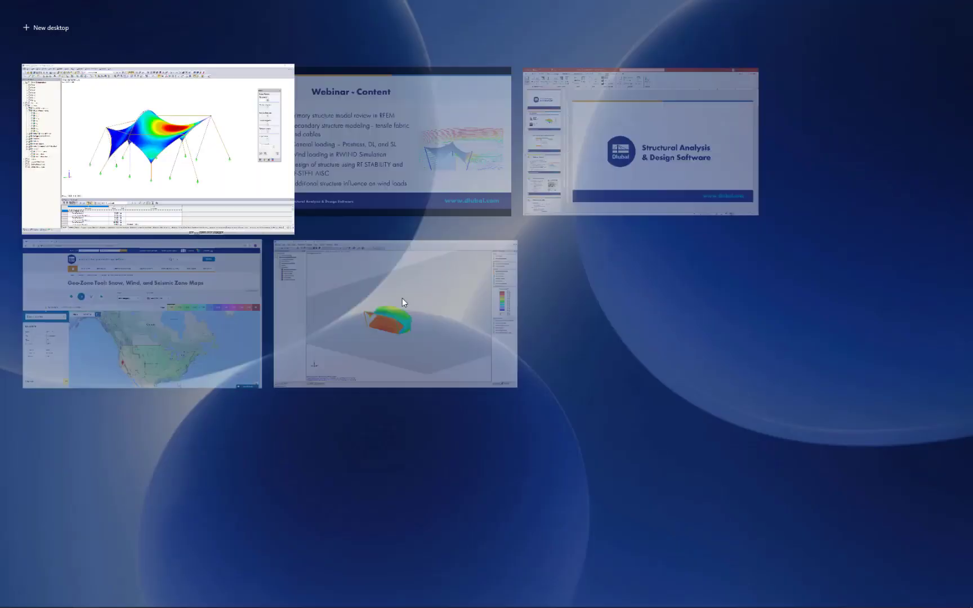
left_click(251, 281)
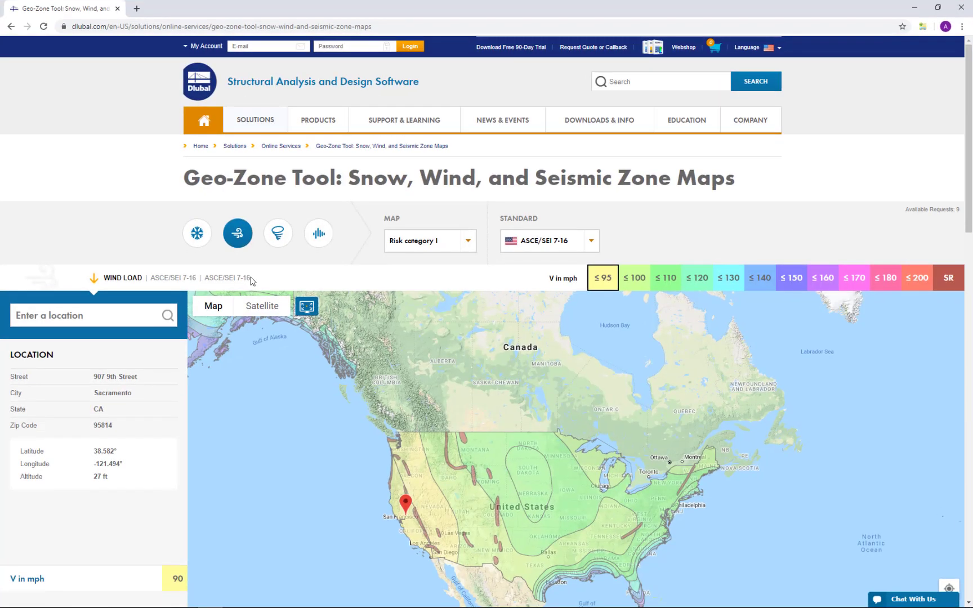
mouse_move(260, 125)
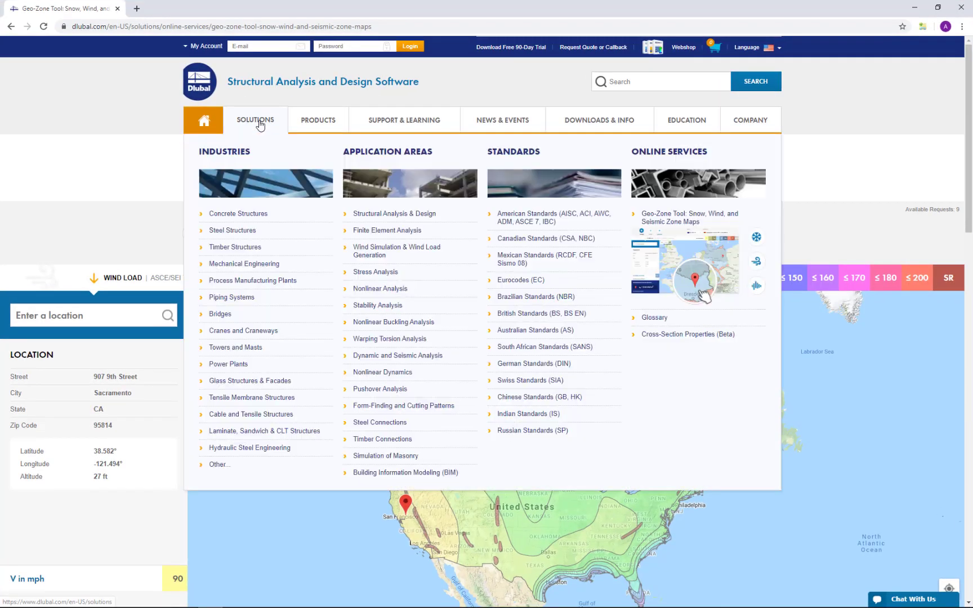
left_click(652, 225)
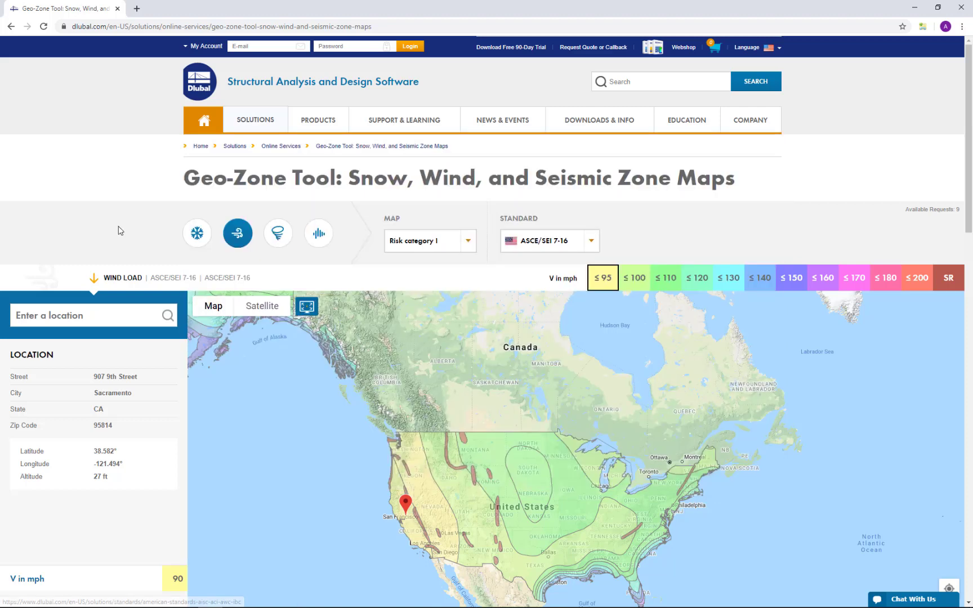
scroll(118, 229, "down", 1)
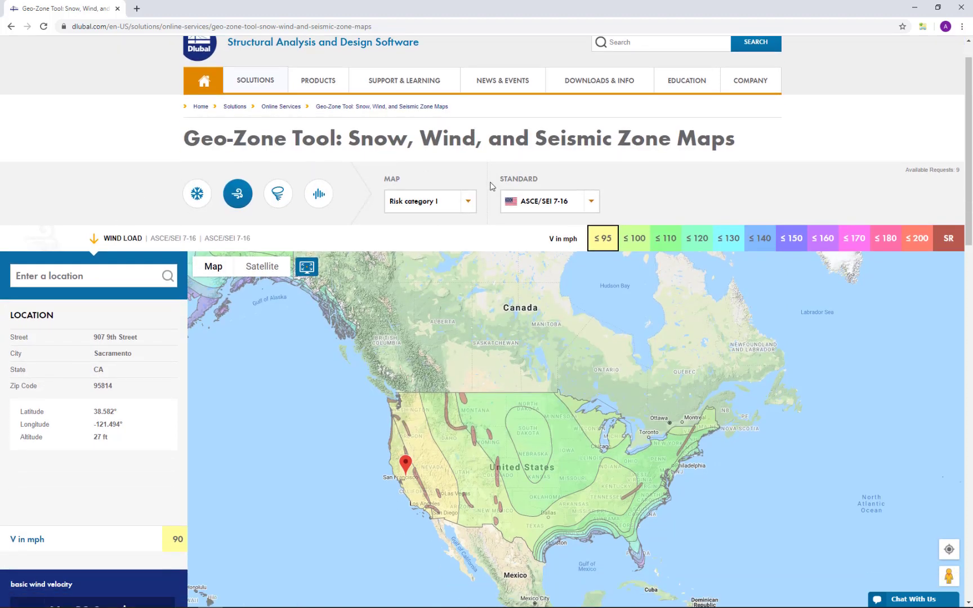
- Check which wind load standards the Geo-Zone Tool offers, keeping ASCE/SEI 7-16 selected
left_click(592, 203)
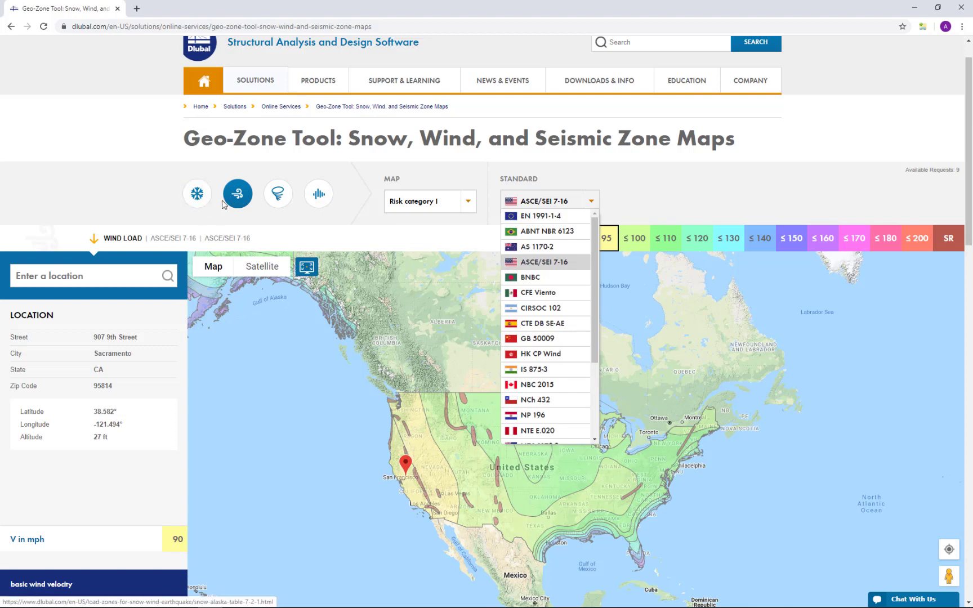
left_click(148, 188)
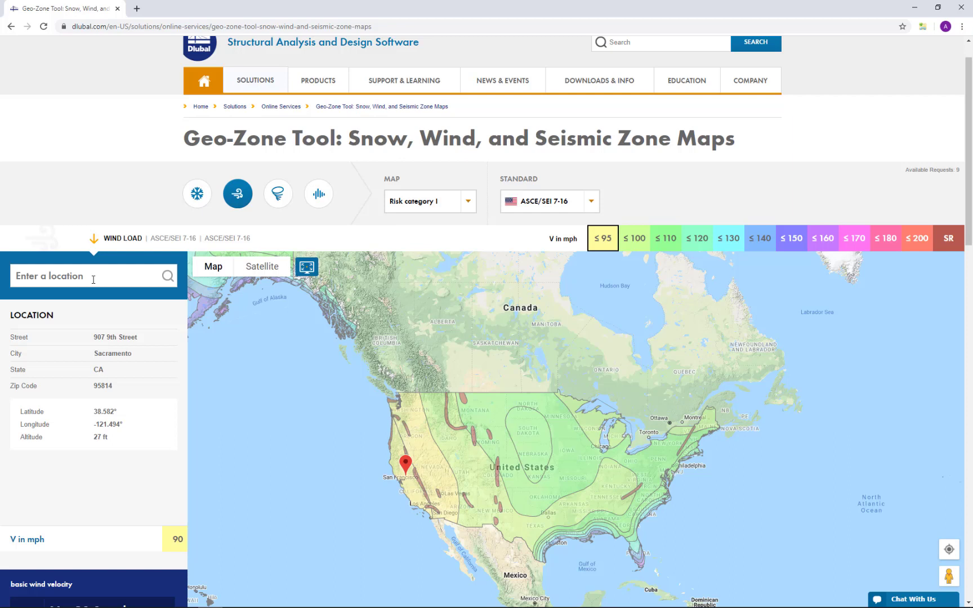
scroll(93, 279, "down", 1)
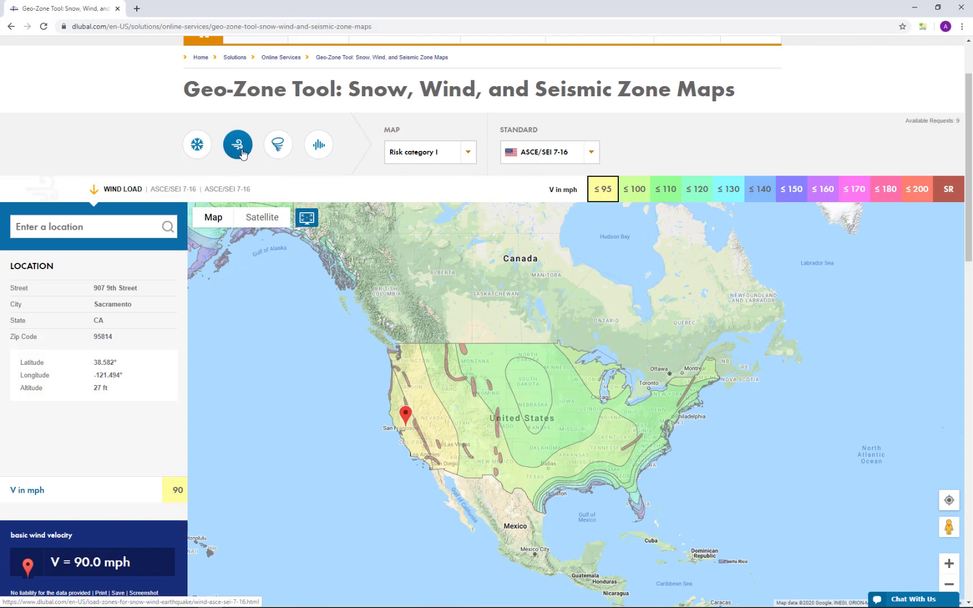
- Look up the basic wind speed for Sacramento, CA, USA on the wind load map
left_click(94, 227)
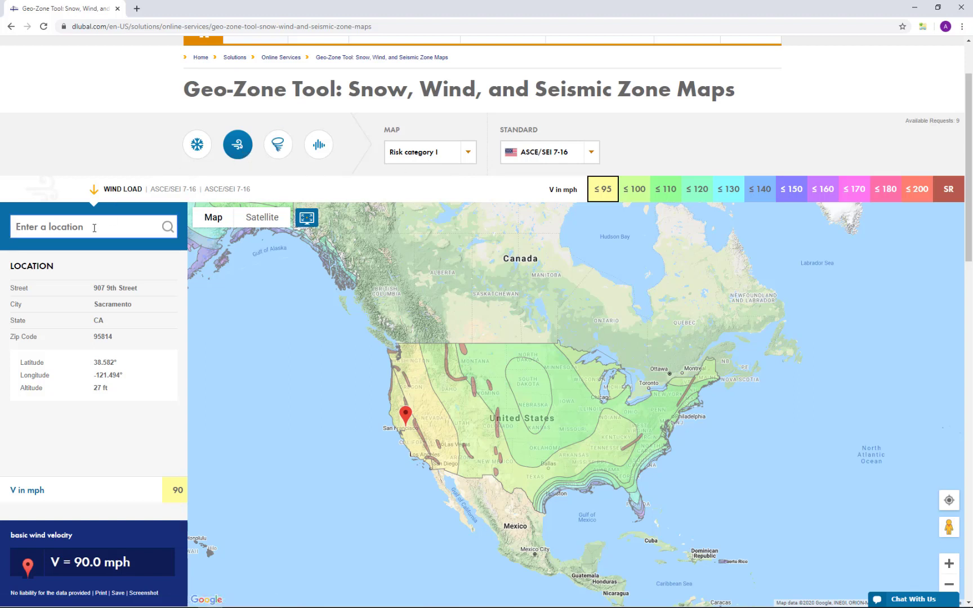
type("sac")
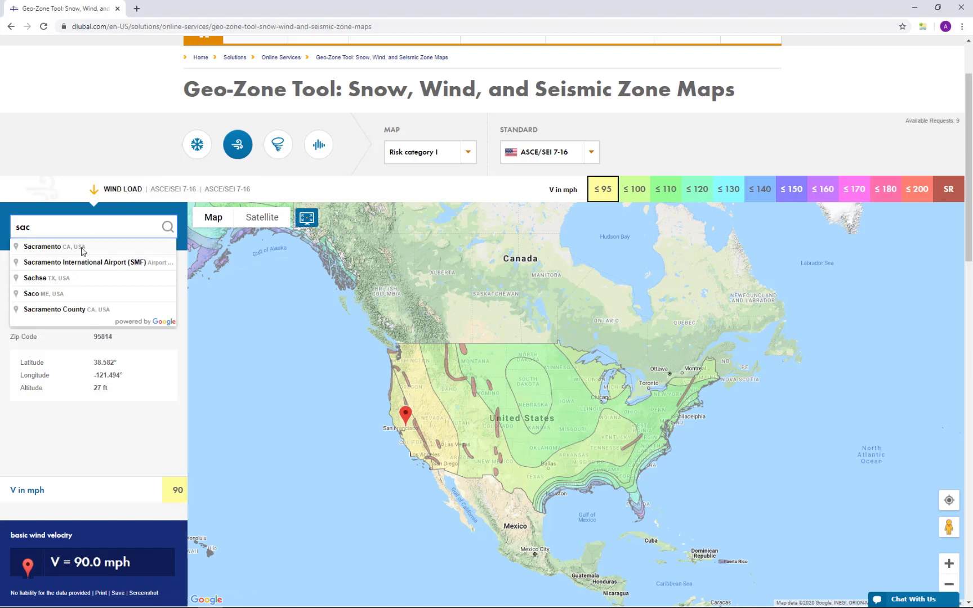
left_click(81, 248)
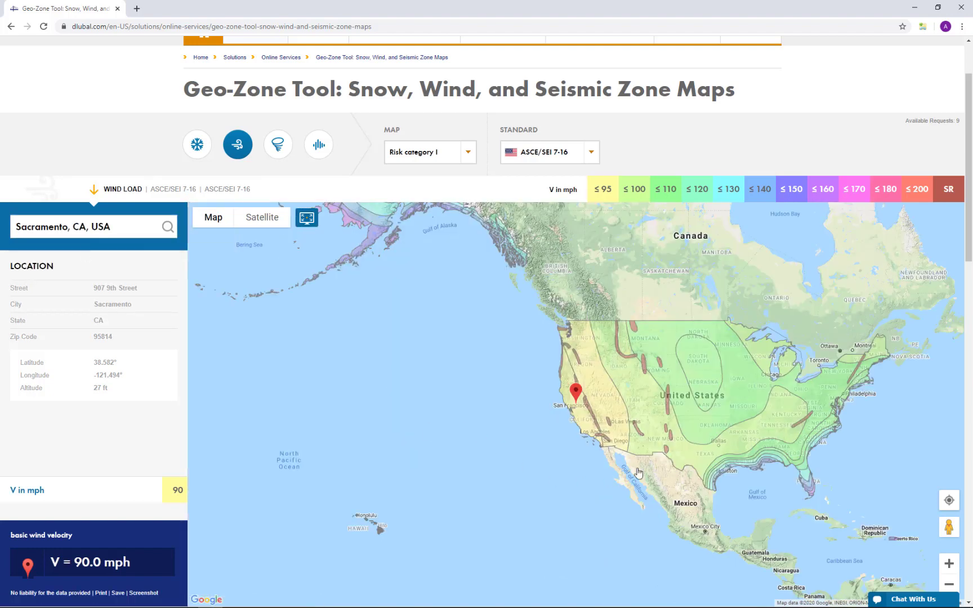
scroll(581, 399, "up", 3)
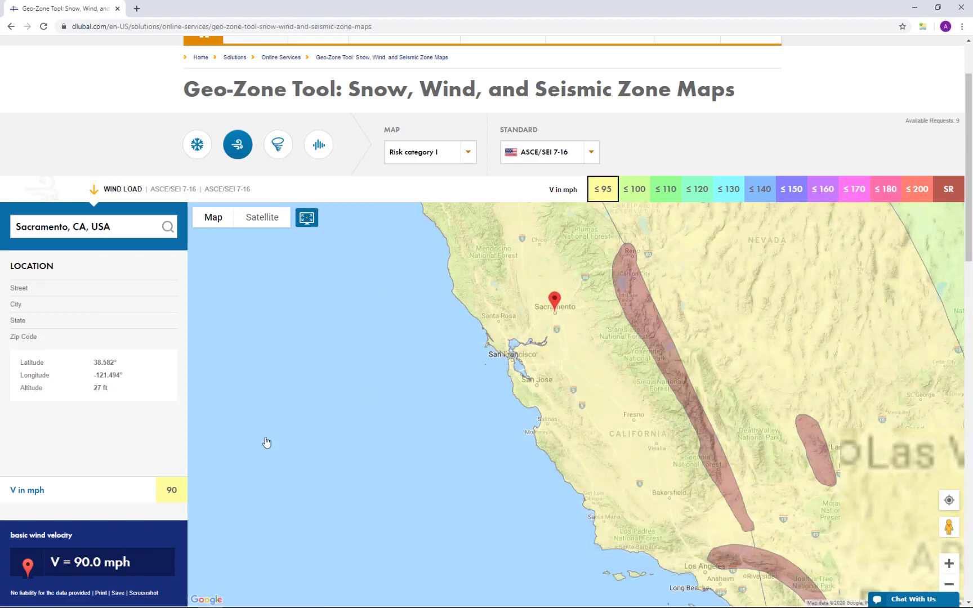
- Switch to RFEM and set the basic wind speed to 90 mph, keeping the velocity according to ASCE/SEI 7-16
scroll(264, 443, "up", 1)
scroll(159, 489, "down", 1)
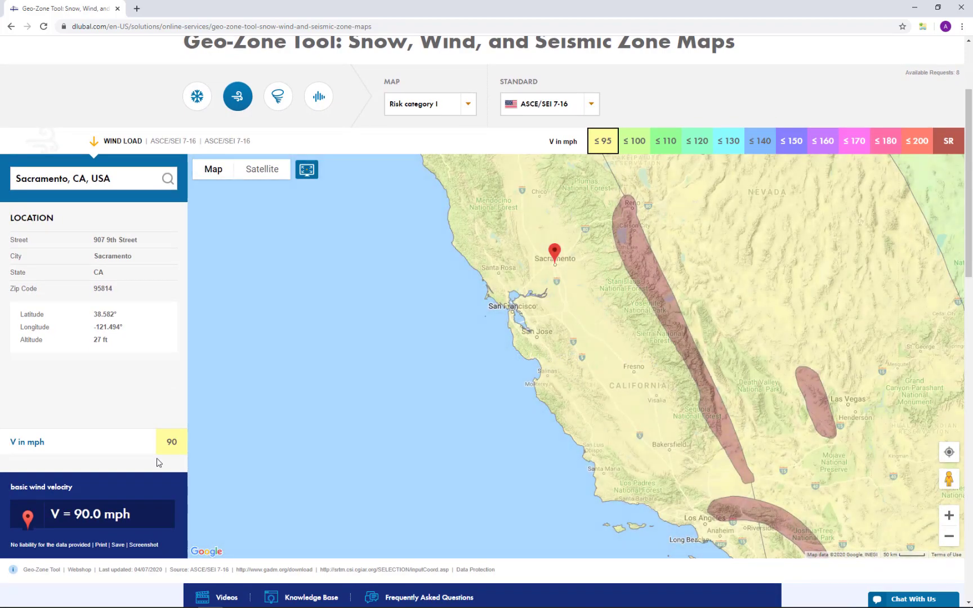
key("super+Tab")
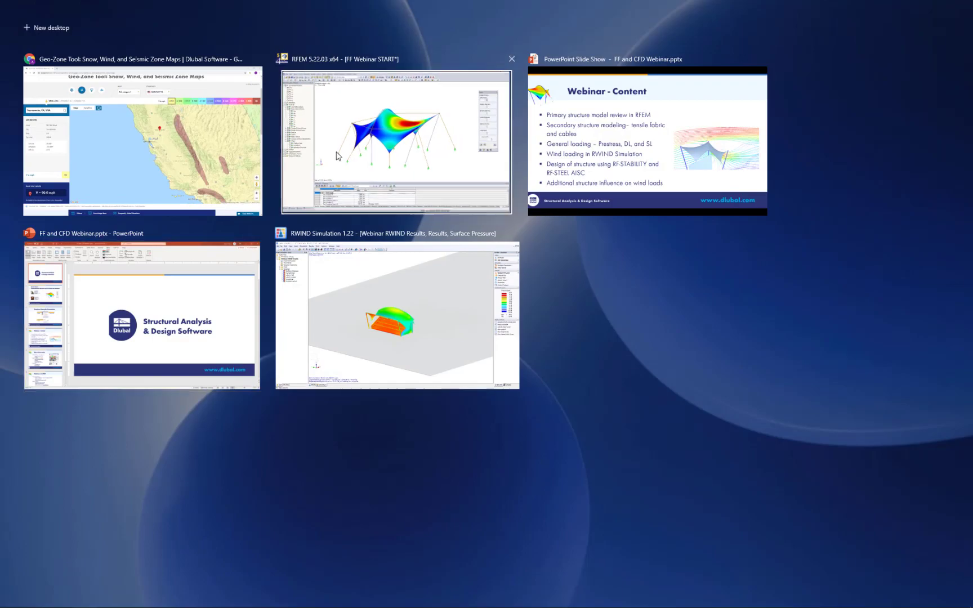
left_click(337, 156)
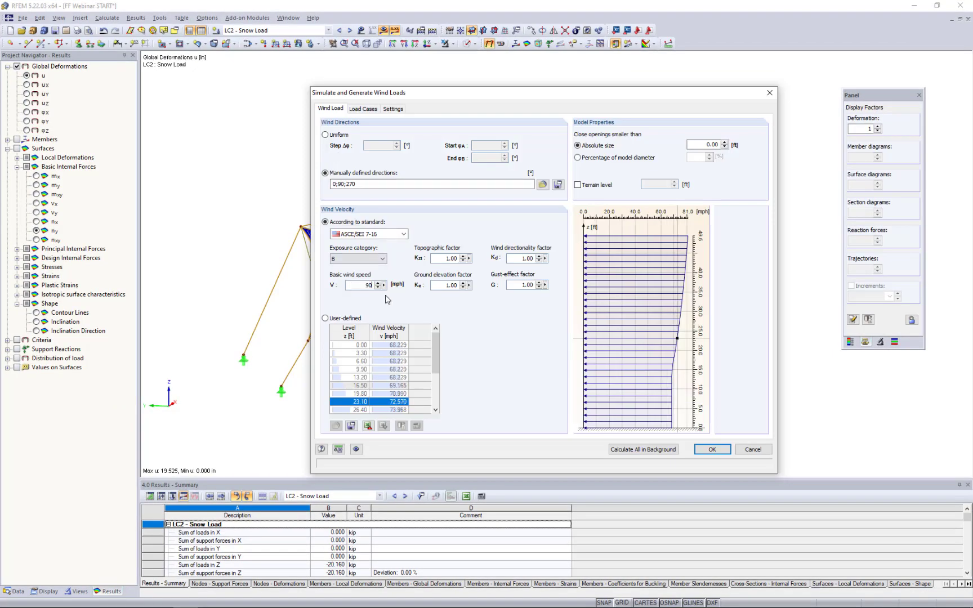
type("90")
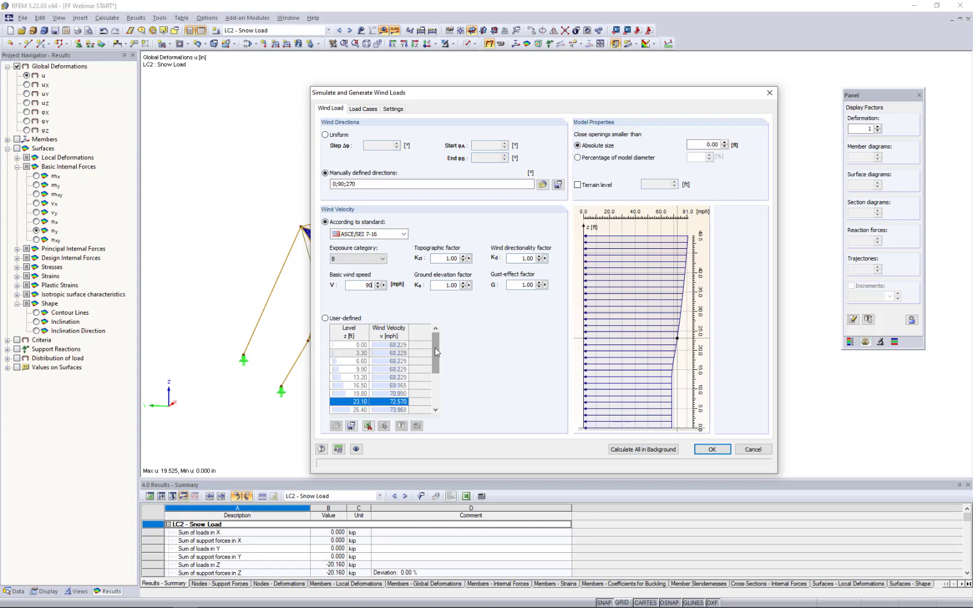
left_click(351, 319)
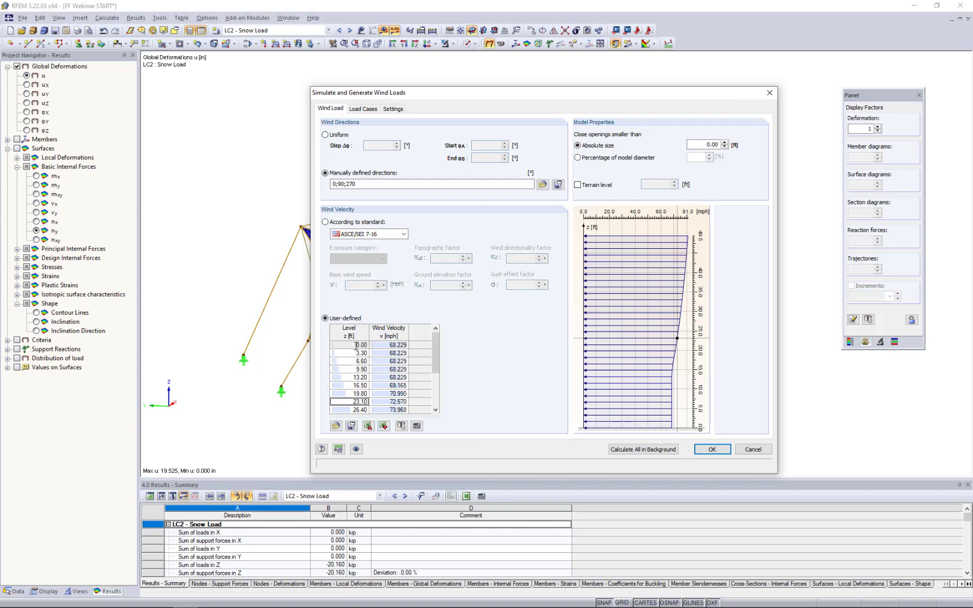
left_click(325, 222)
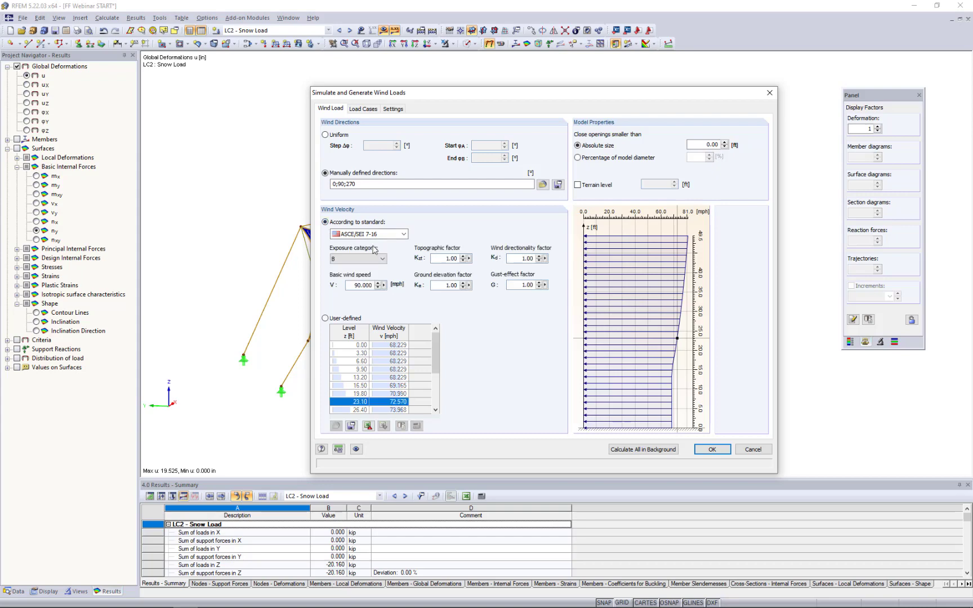
- Review the wind load cases, the flow and calculation settings, and the number of the first load case
left_click(366, 110)
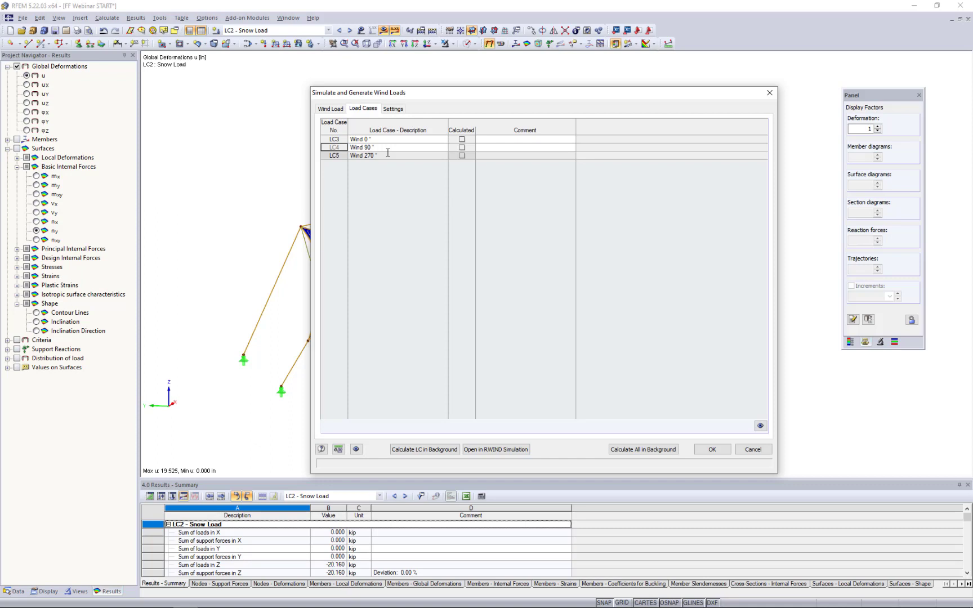
left_click(393, 109)
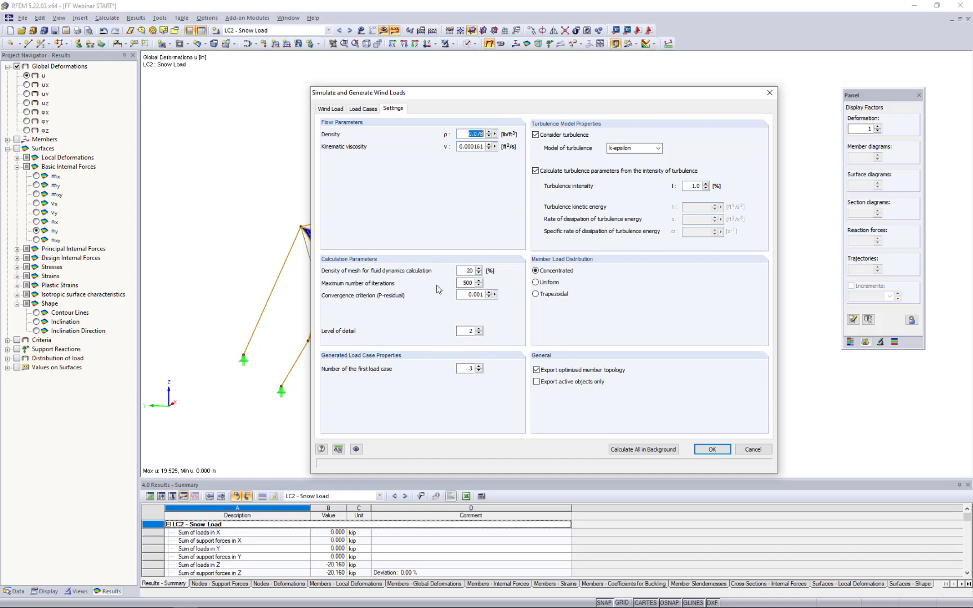
double_click(470, 370)
left_click(465, 368)
left_click(367, 110)
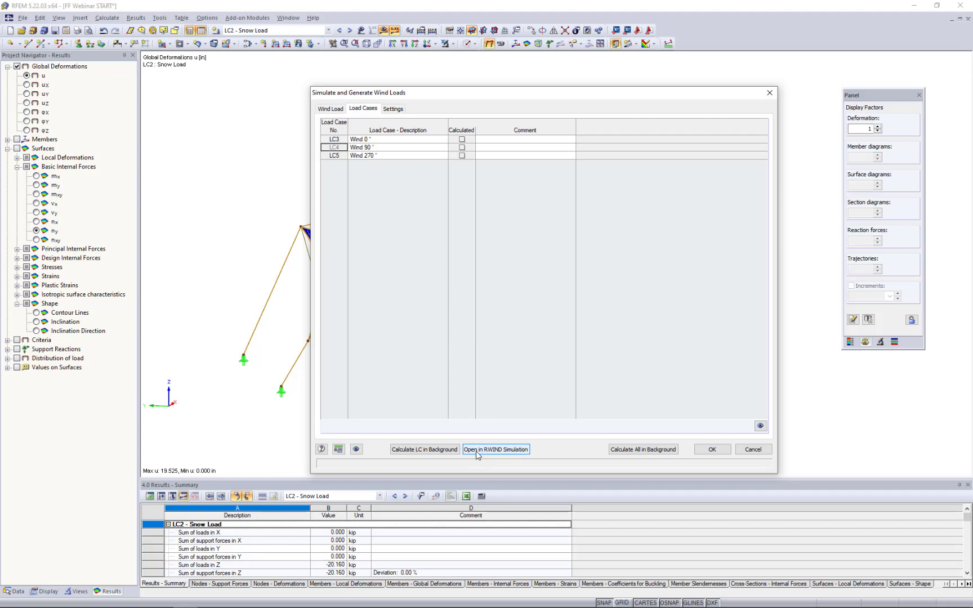
- Switch to RWIND Simulation and bring up the FF Webinar 270 deg project
key("super+Tab")
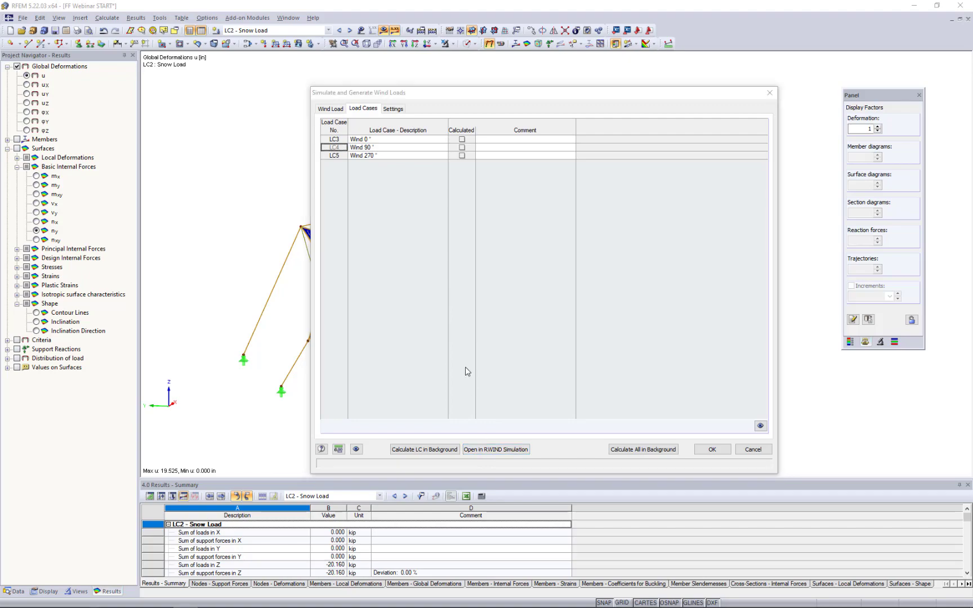
left_click(456, 317)
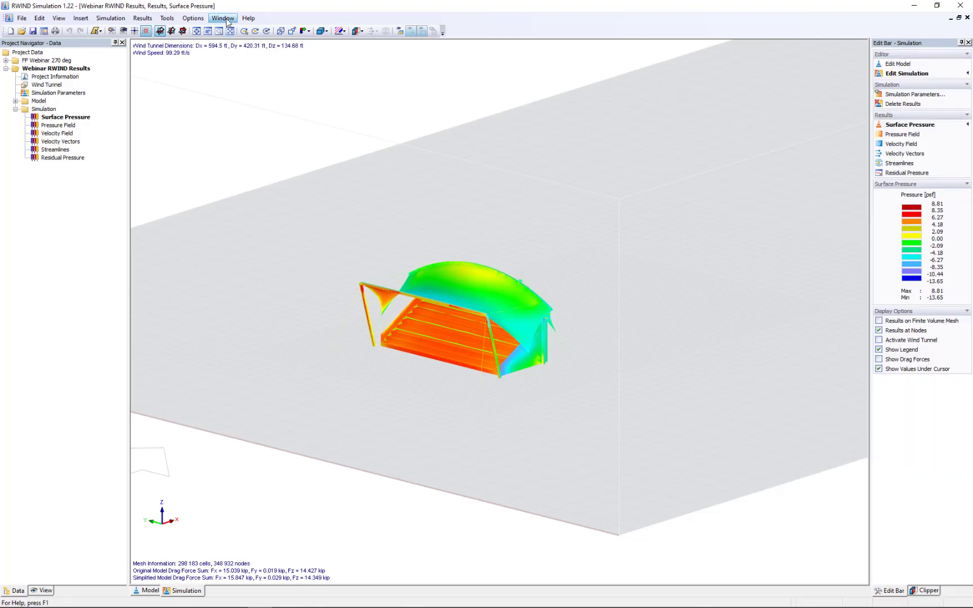
left_click(223, 18)
left_click(247, 116)
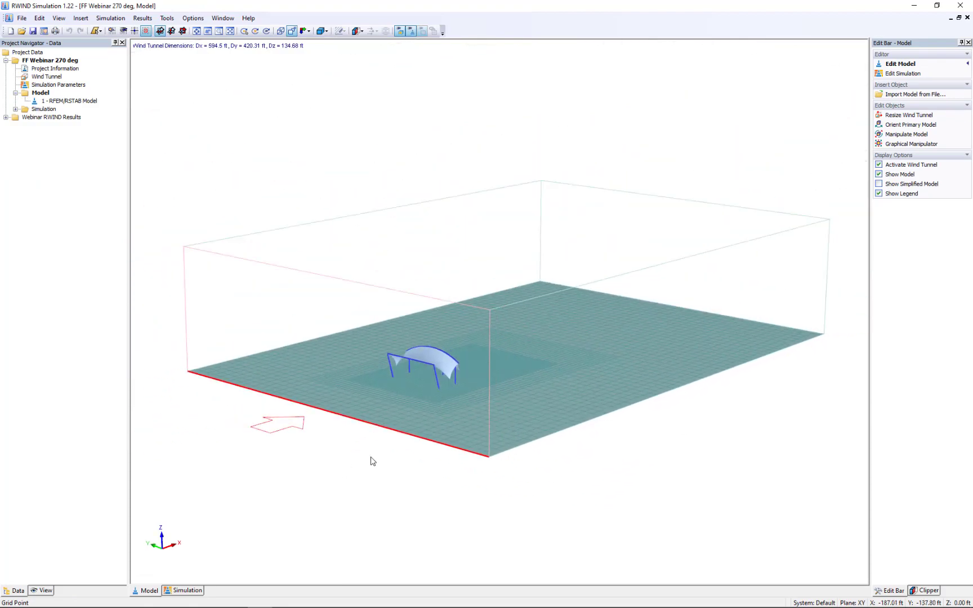
- Examine the tensile fabric structure inside the wind tunnel, including its orientation to the wind and the surrounding mesh
scroll(370, 459, "up", 1)
scroll(460, 487, "up", 1)
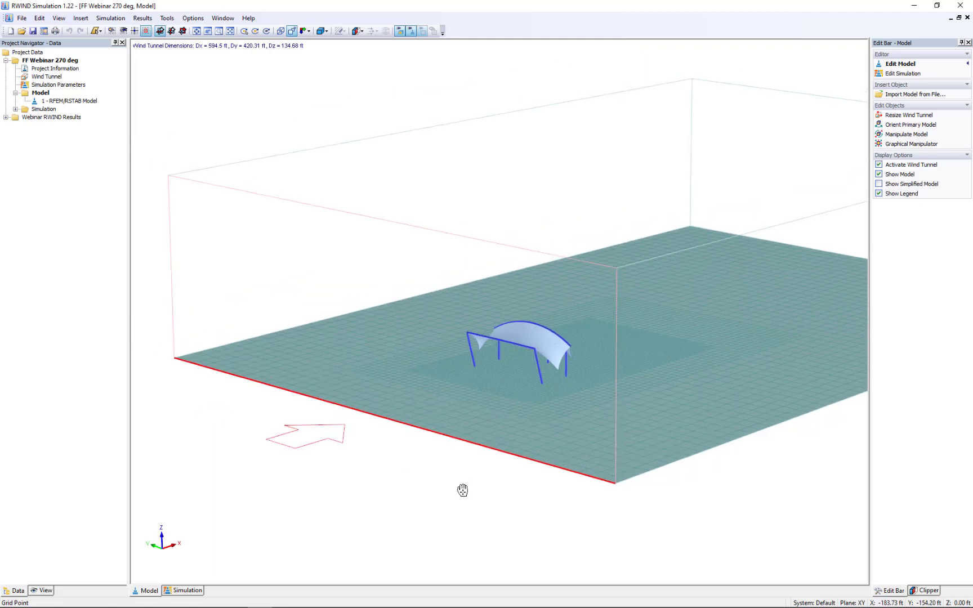
scroll(481, 485, "down", 1)
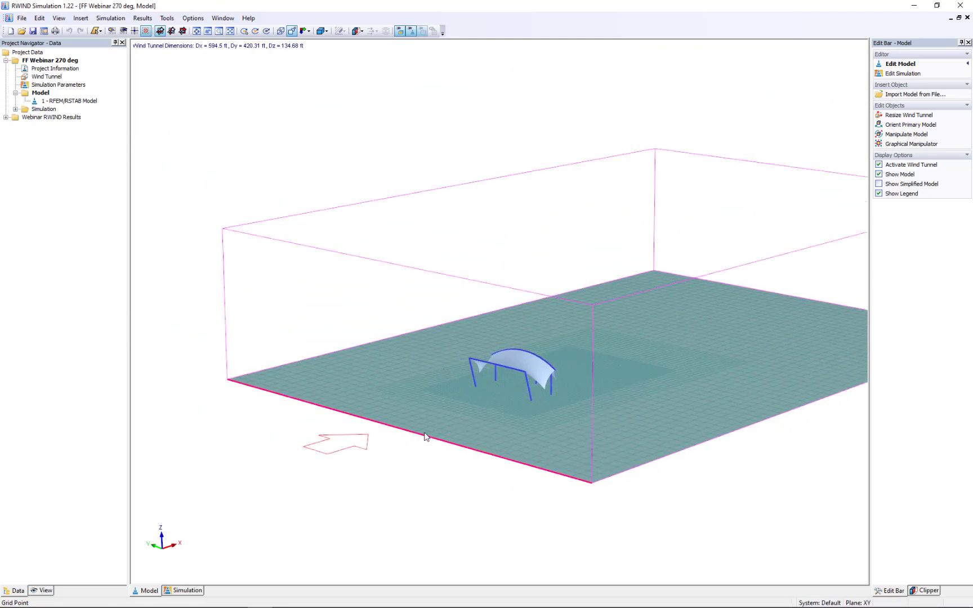
middle_click_drag(414, 489, 350, 469)
scroll(352, 469, "down", 1)
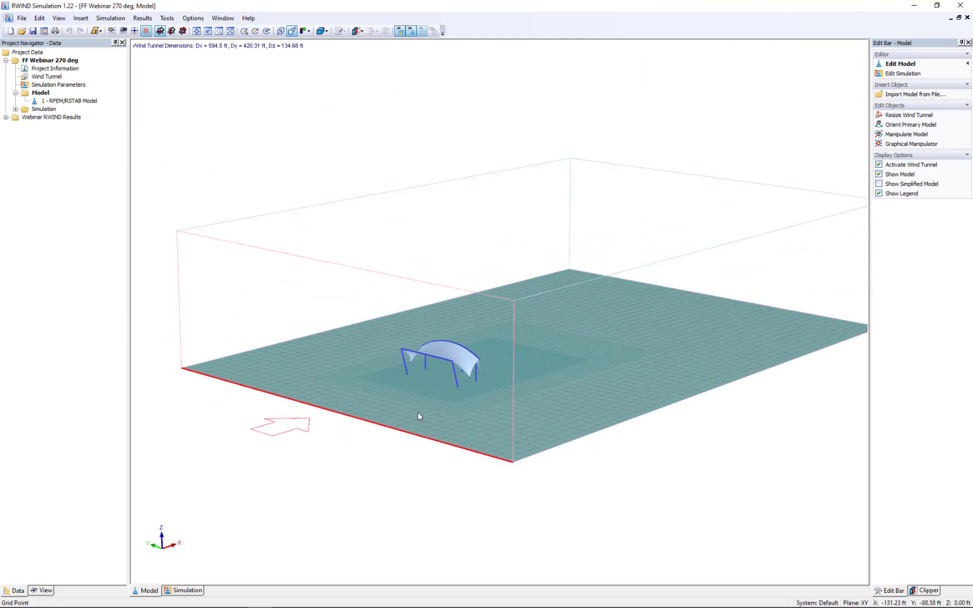
middle_click_drag(532, 398, 445, 367, "ctrl")
scroll(446, 364, "up", 3)
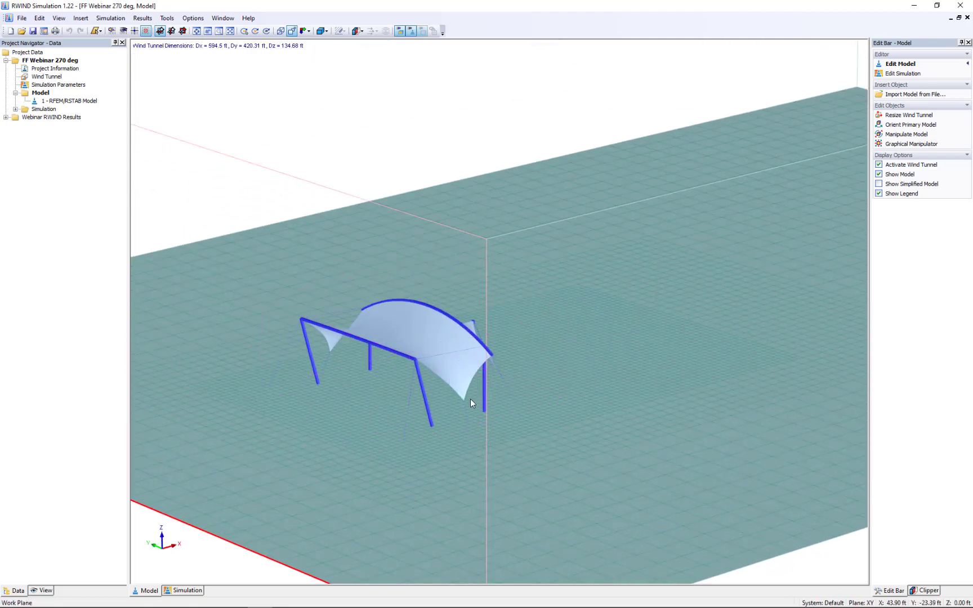
middle_click_drag(462, 465, 377, 417, "ctrl")
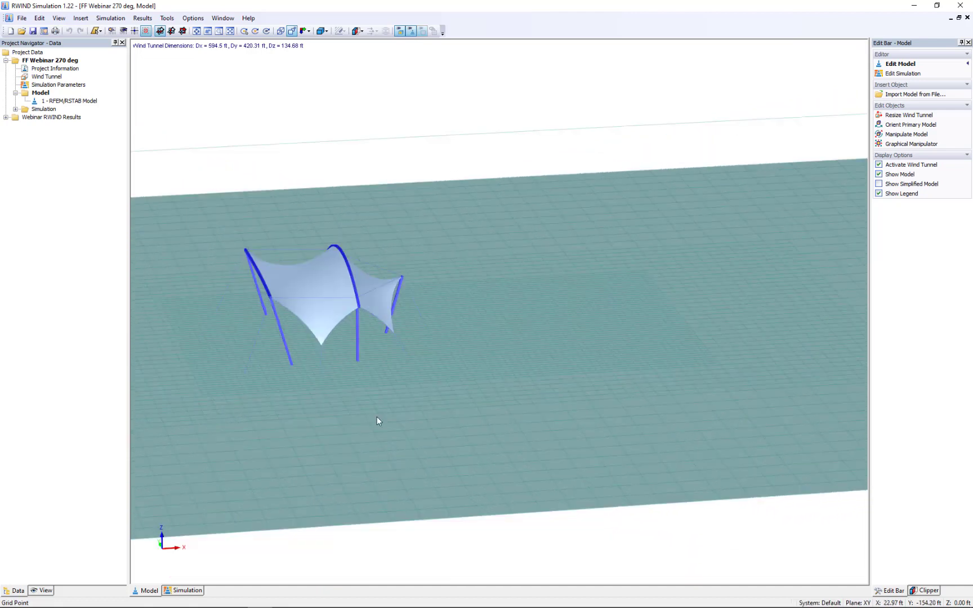
scroll(299, 272, "up", 3)
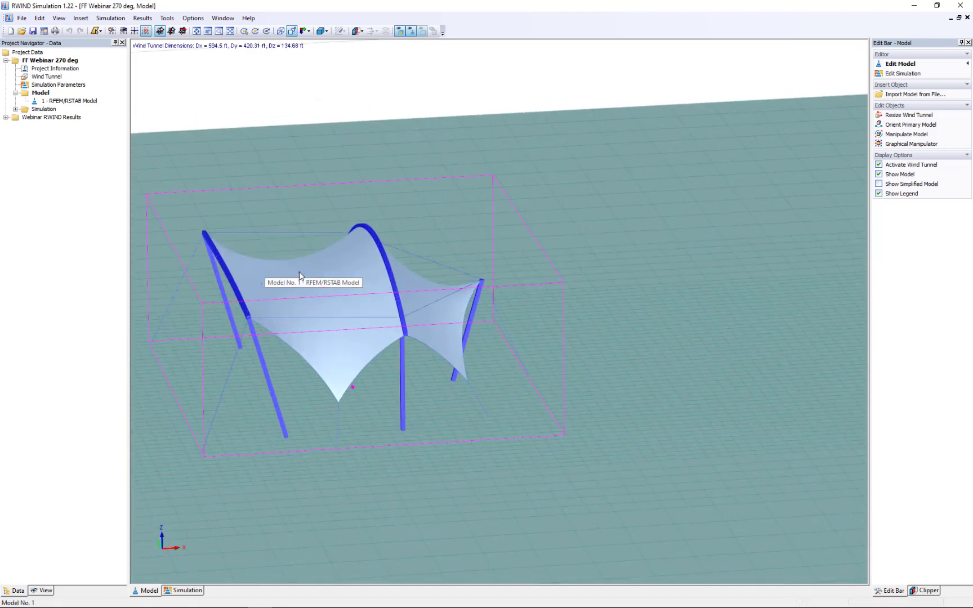
scroll(323, 326, "down", 4)
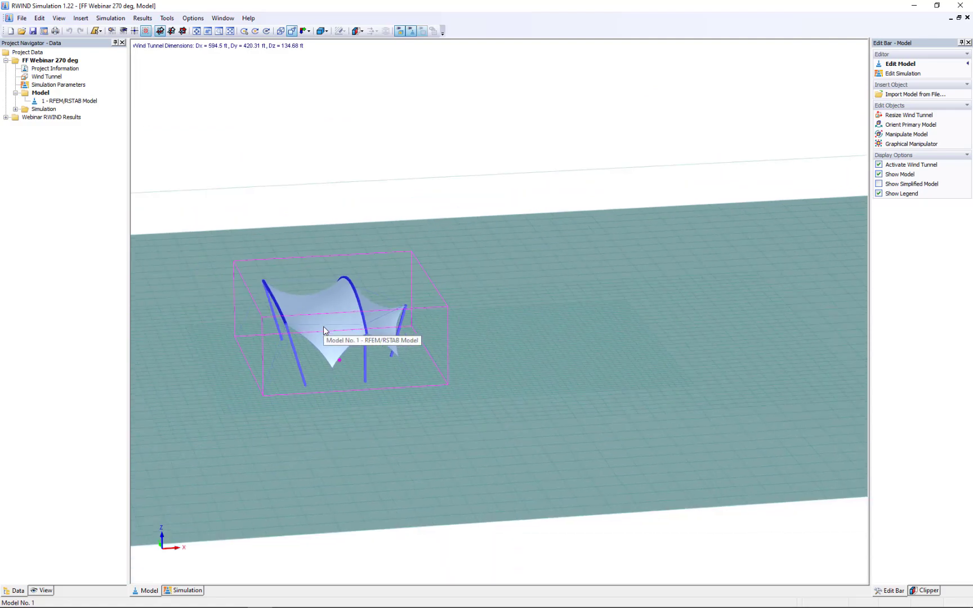
scroll(324, 326, "down", 2)
middle_click_drag(272, 411, 431, 406, "ctrl")
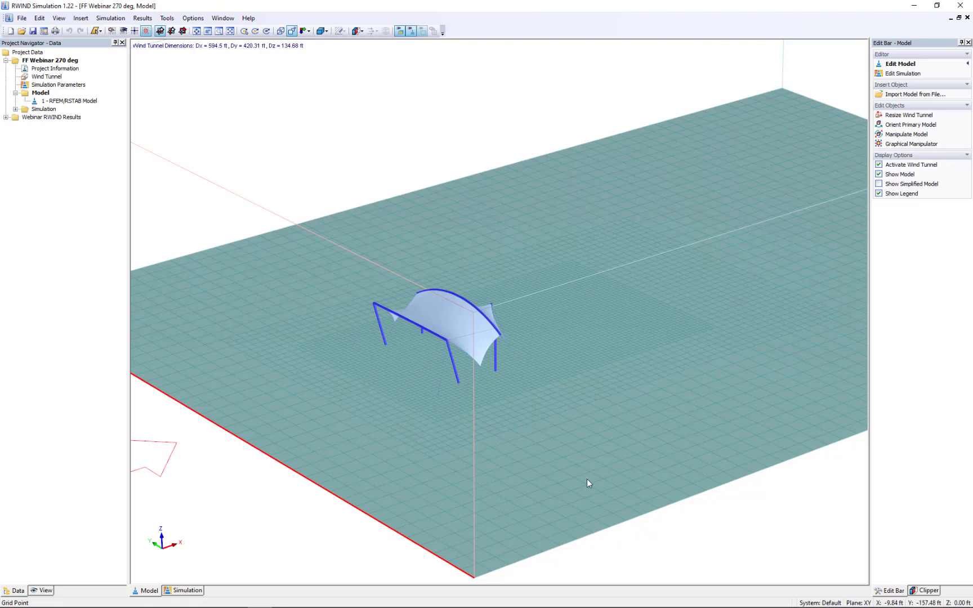
middle_click_drag(586, 482, 549, 432)
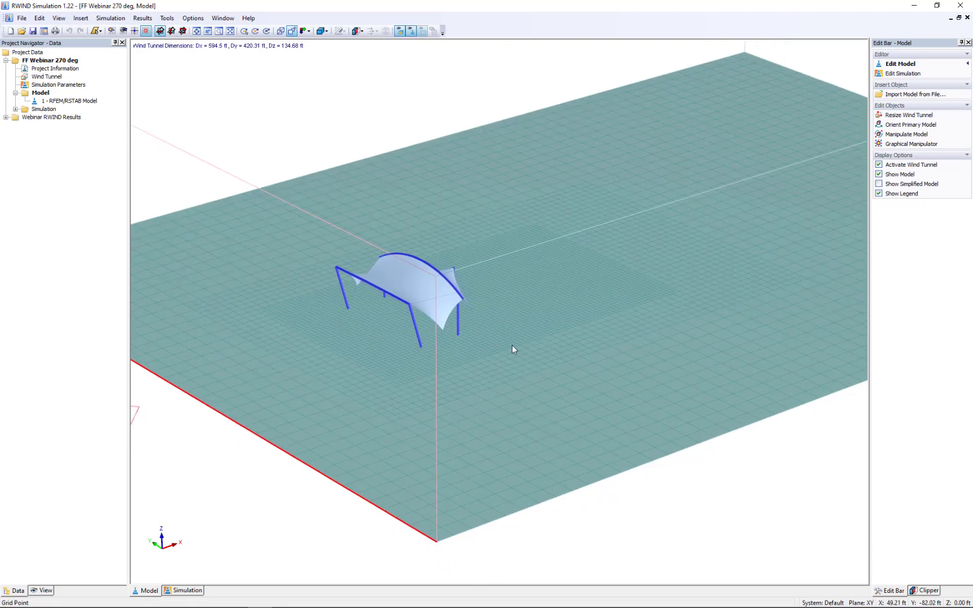
scroll(492, 335, "up", 3)
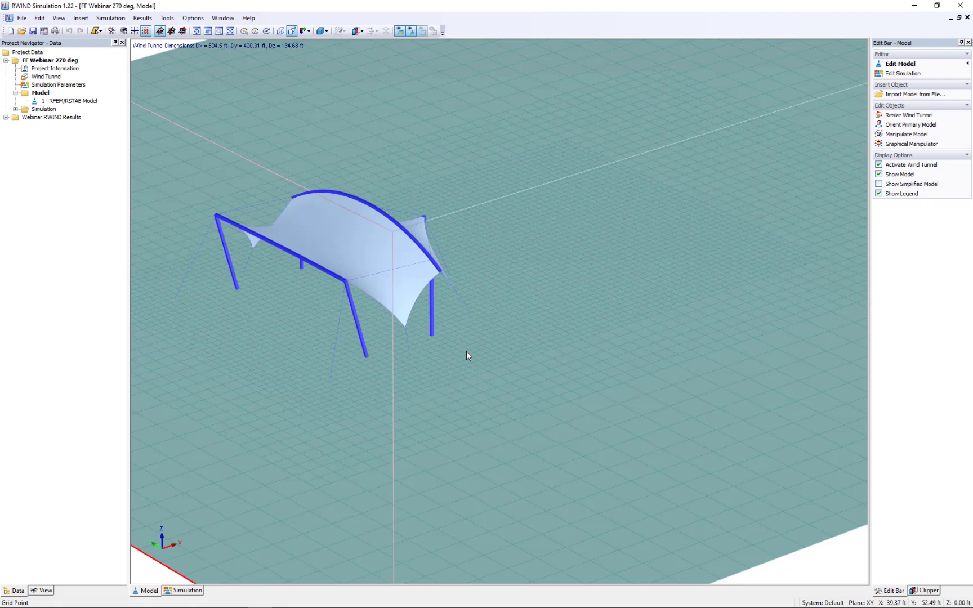
scroll(466, 352, "down", 4)
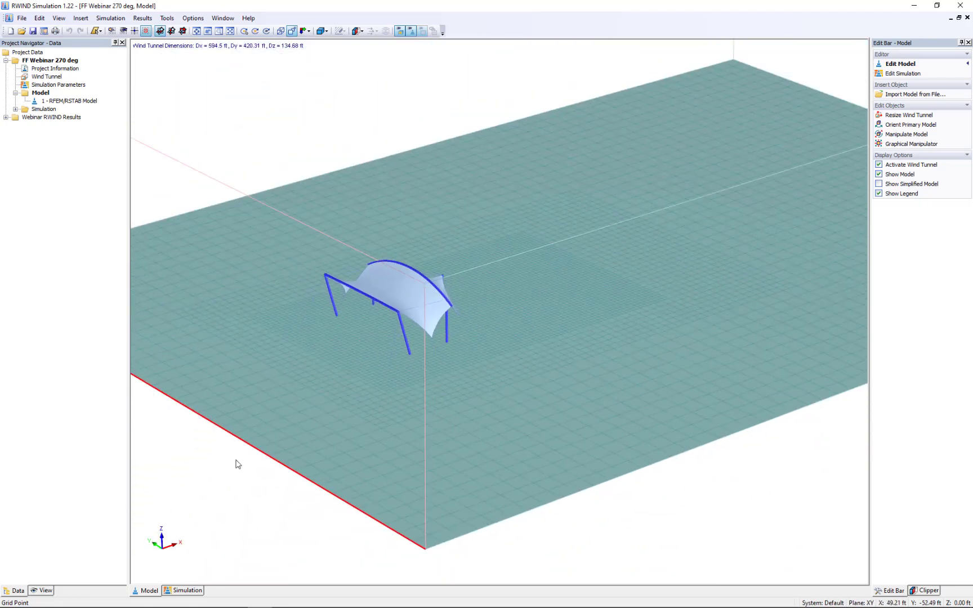
- Display the simulation's surface pressure results and examine the pressures on the windward and leeward sides of the fabric canopy
left_click(178, 592)
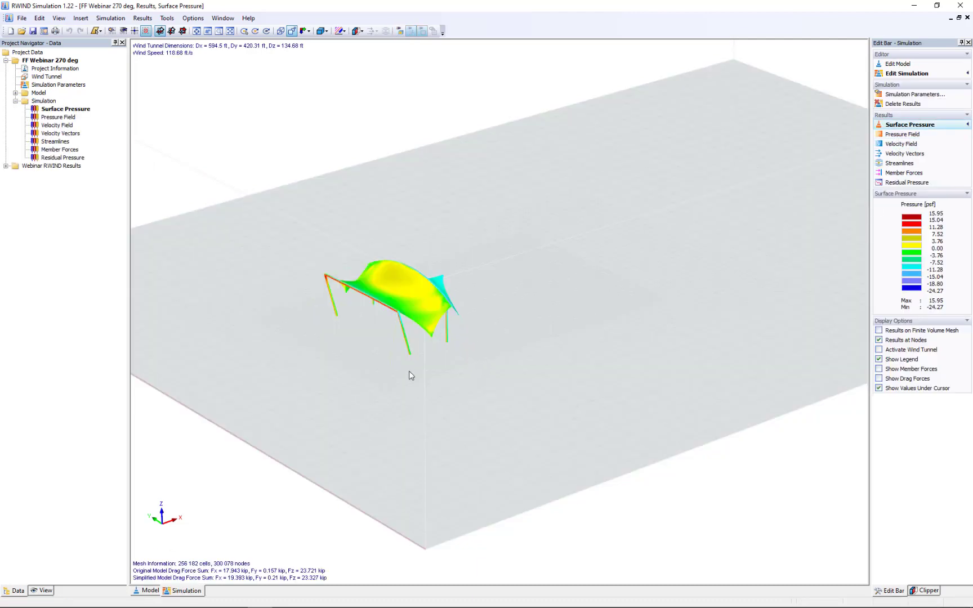
middle_click_drag(413, 373, 504, 400)
scroll(520, 377, "up", 1)
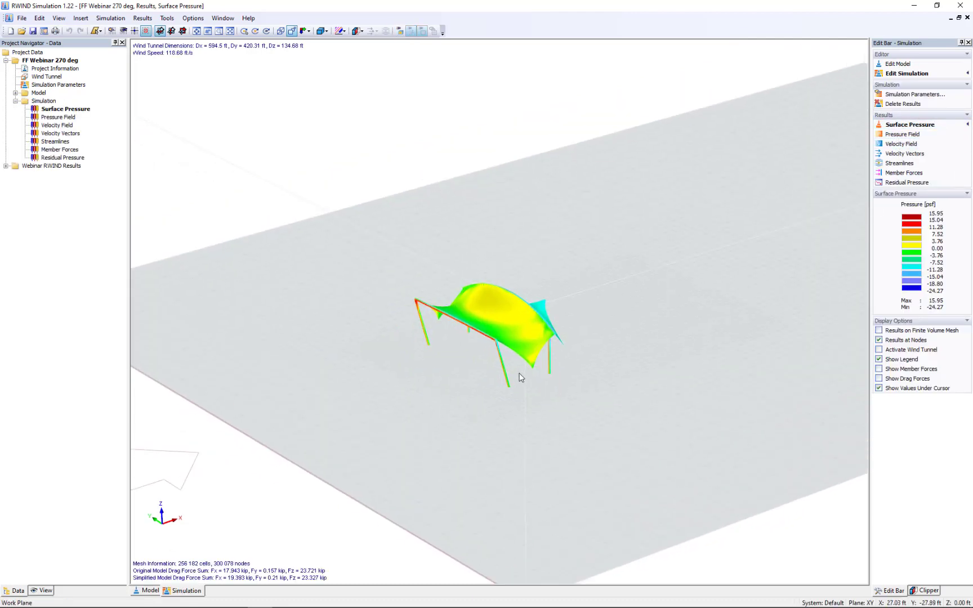
scroll(521, 378, "up", 3)
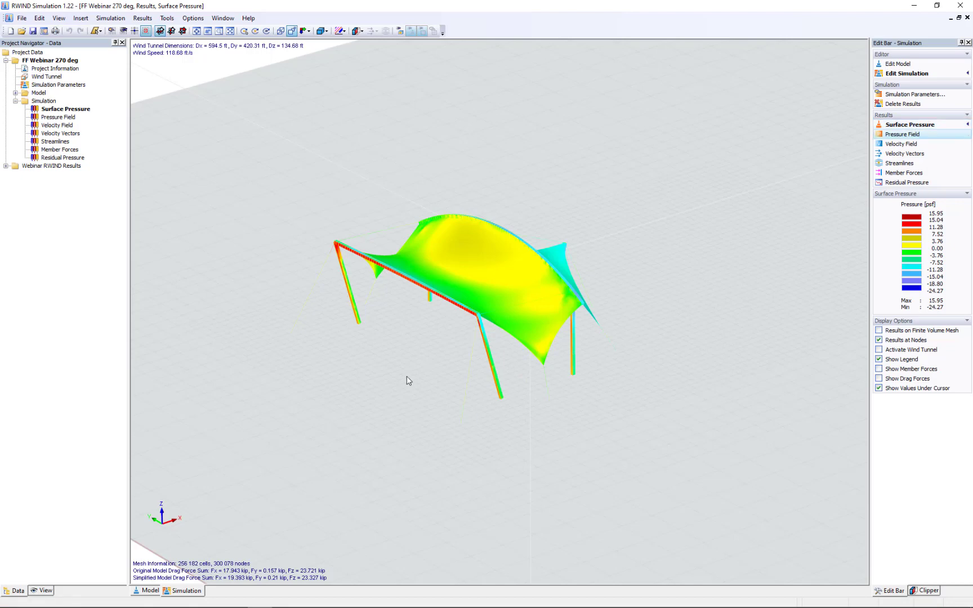
middle_click_drag(454, 381, 445, 335)
scroll(445, 333, "up", 3)
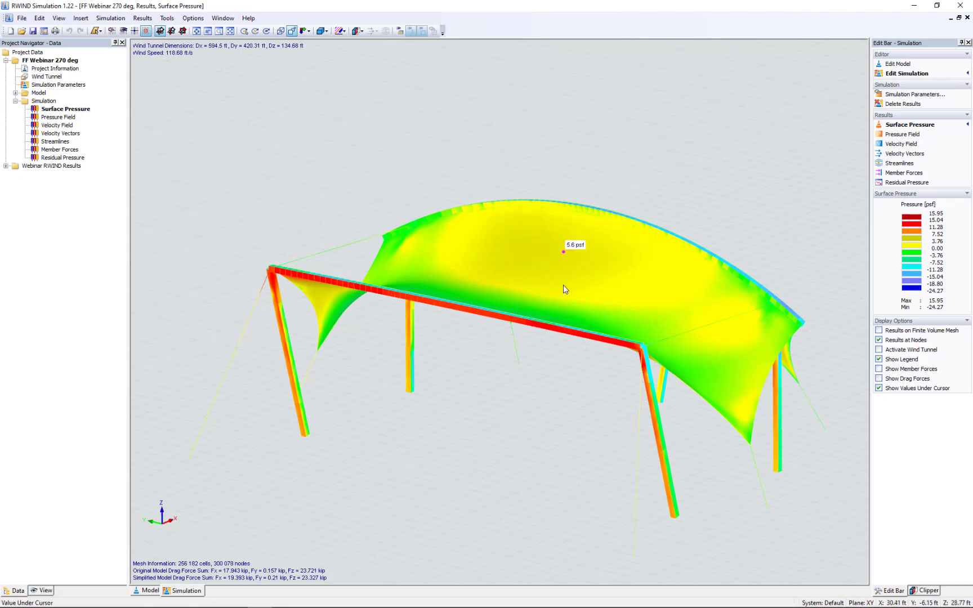
middle_click_drag(700, 343, 509, 326, "ctrl")
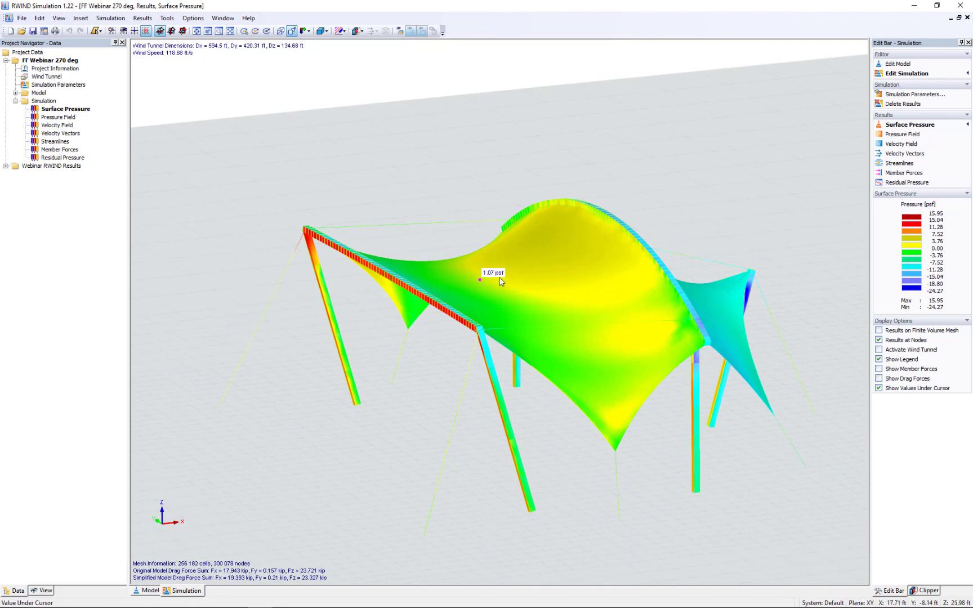
middle_click_drag(753, 244, 465, 254, "ctrl")
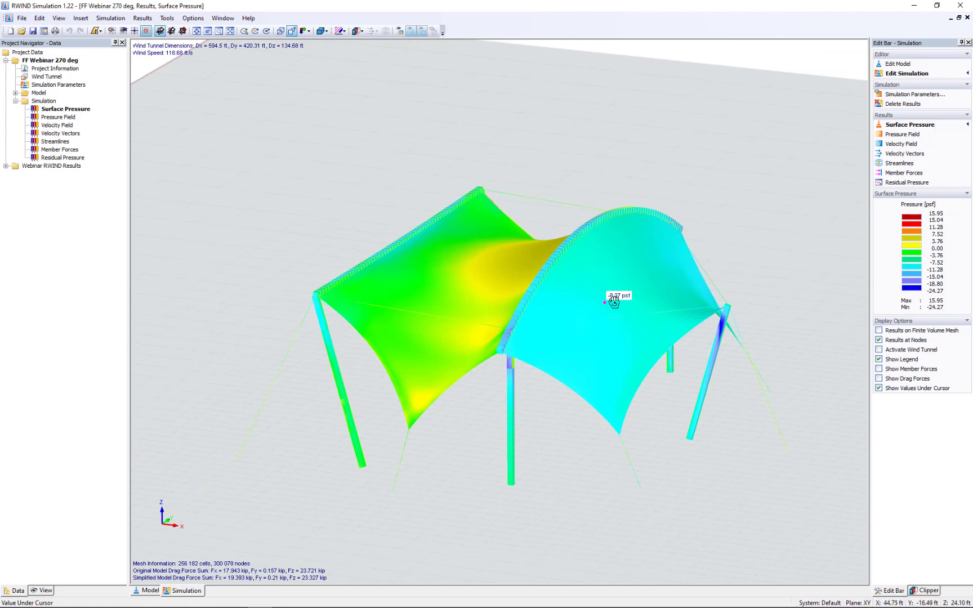
middle_click_drag(616, 286, 459, 273, "ctrl")
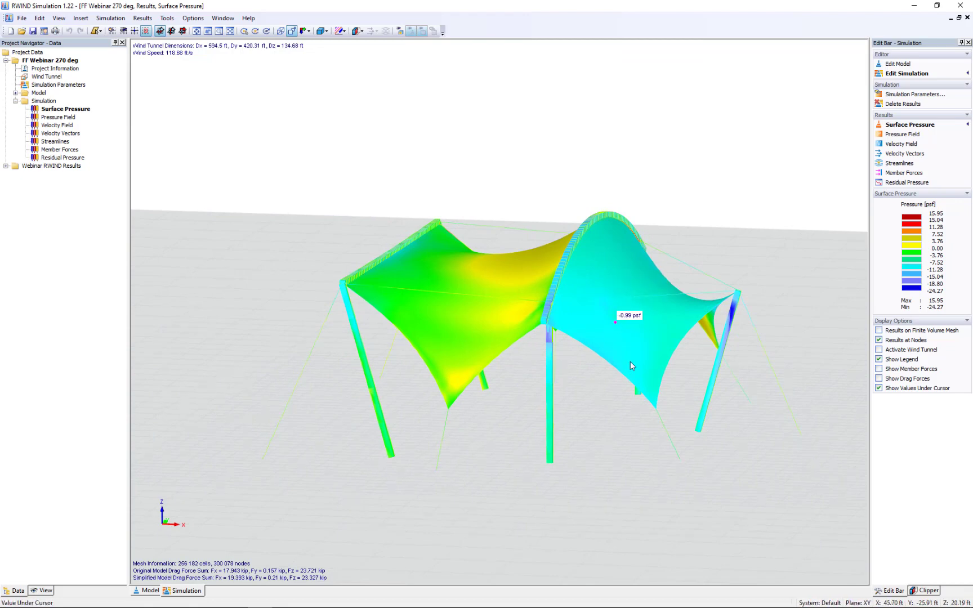
middle_click_drag(651, 428, 771, 462, "ctrl")
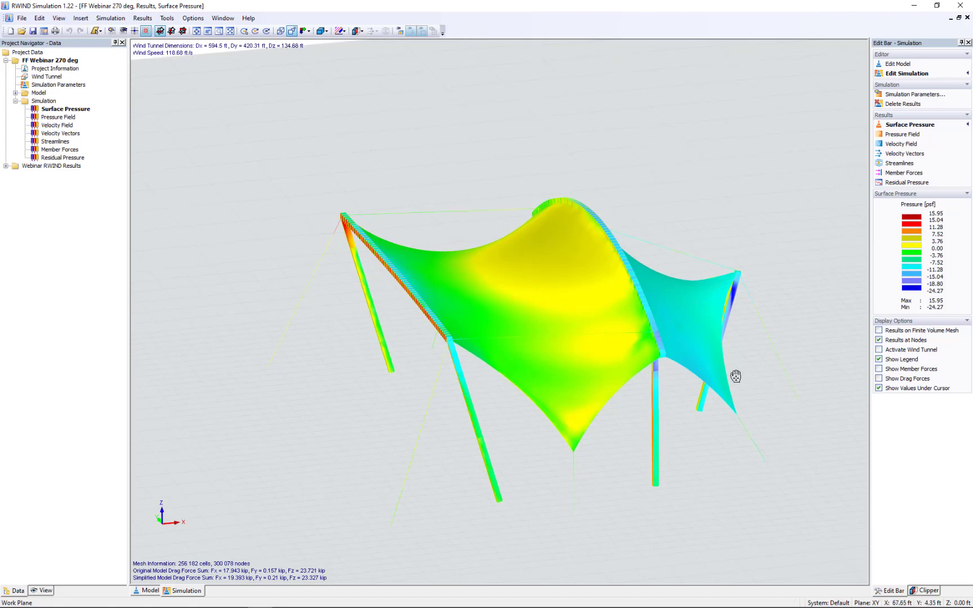
middle_click_drag(735, 376, 697, 354)
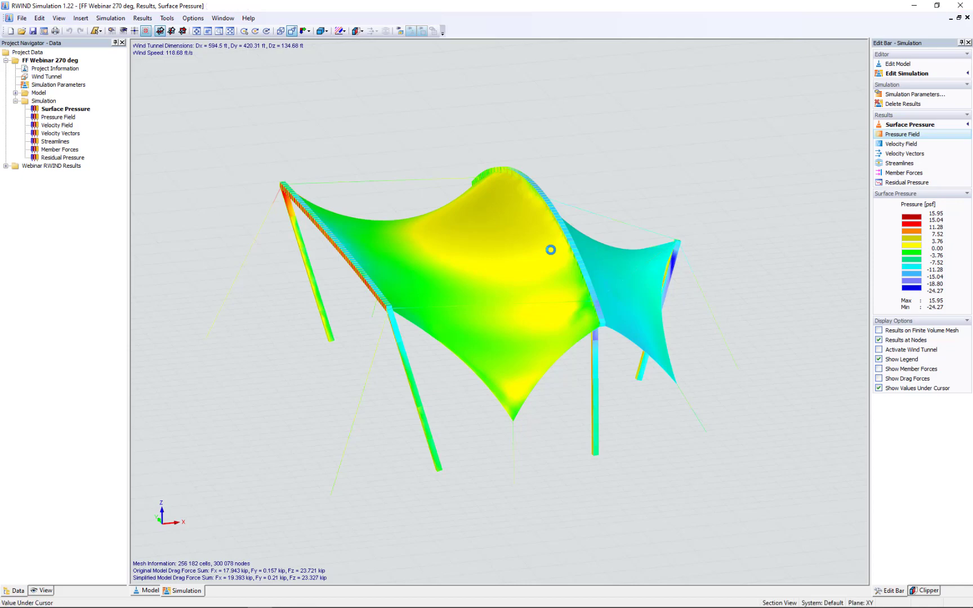
- Display the pressure field results and shift the slicer plane slightly through the fabric structure
scroll(472, 310, "down", 4)
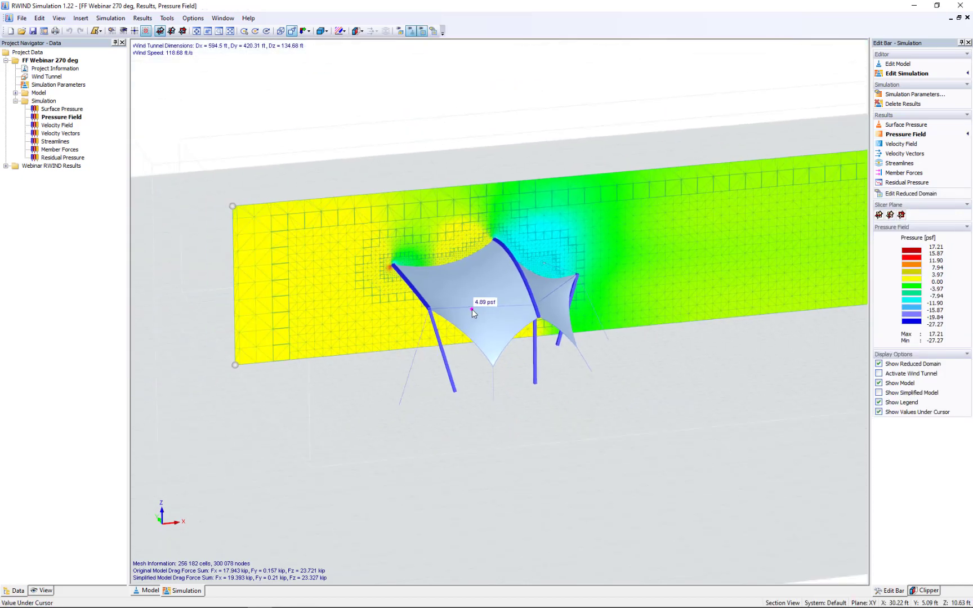
scroll(359, 372, "up", 1)
middle_click_drag(356, 371, 360, 349, "ctrl")
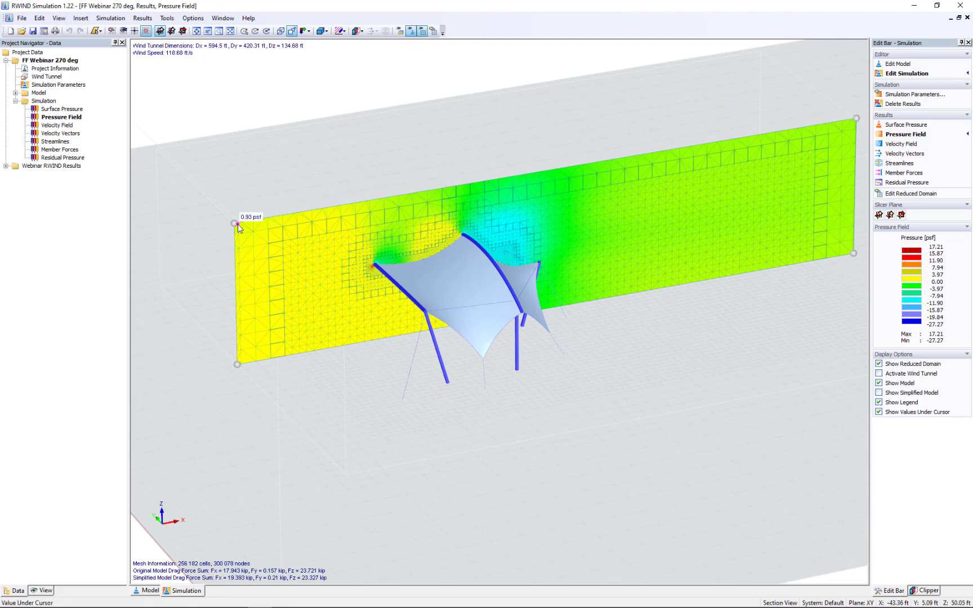
mouse_move(243, 230)
left_mouse_down()
mouse_move(254, 273)
mouse_move(241, 233)
left_mouse_up()
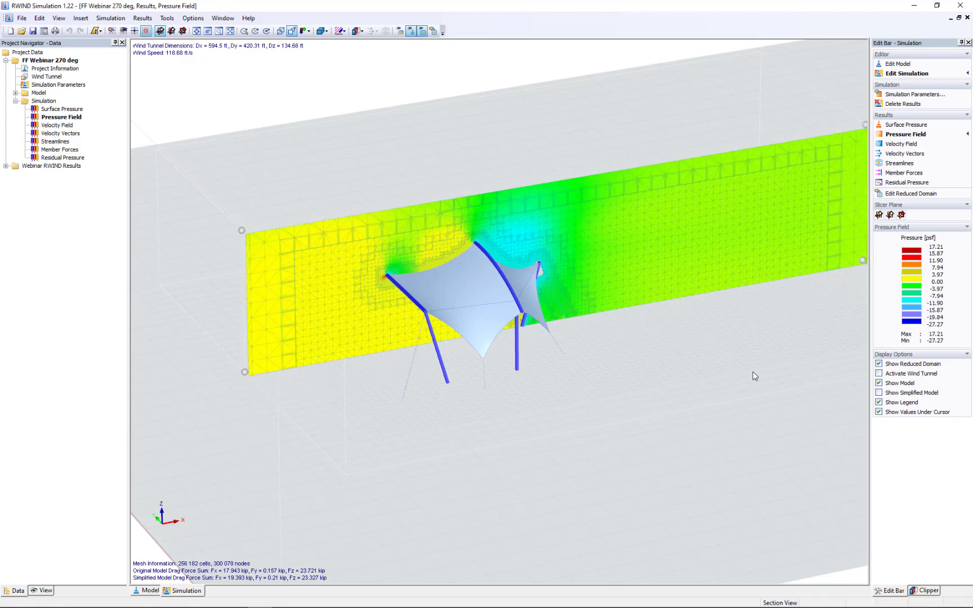
- Hide the reduced domain to examine the pressure field across the whole wind tunnel, and restore the reduced domain
left_click(879, 364)
scroll(599, 319, "down", 5)
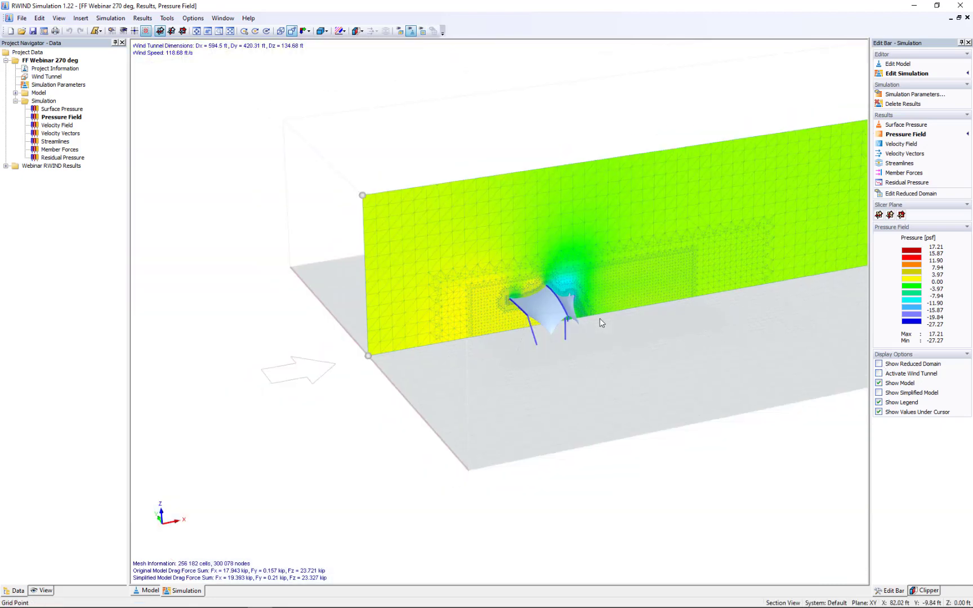
middle_click_drag(641, 319, 490, 341)
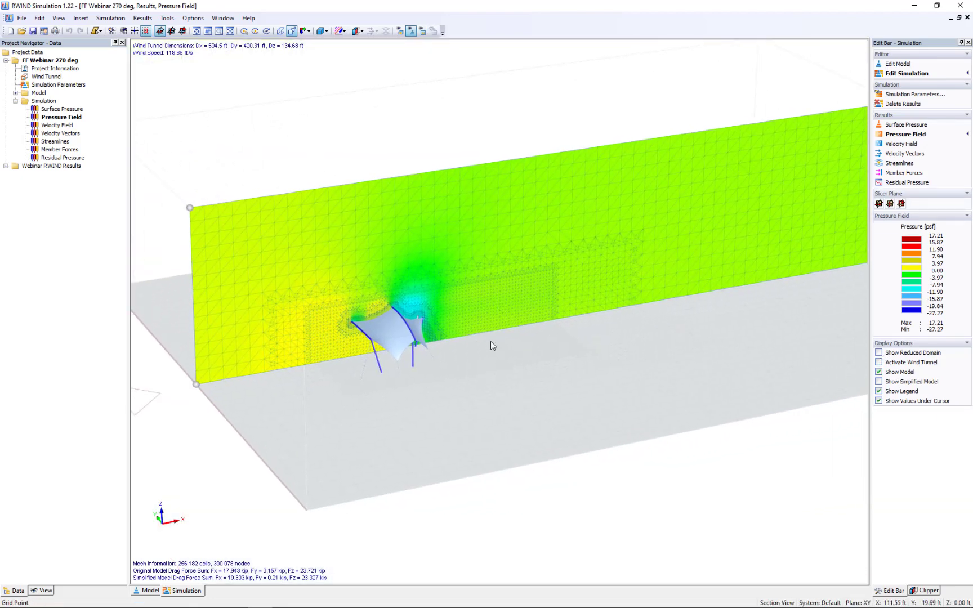
scroll(487, 340, "up", 2)
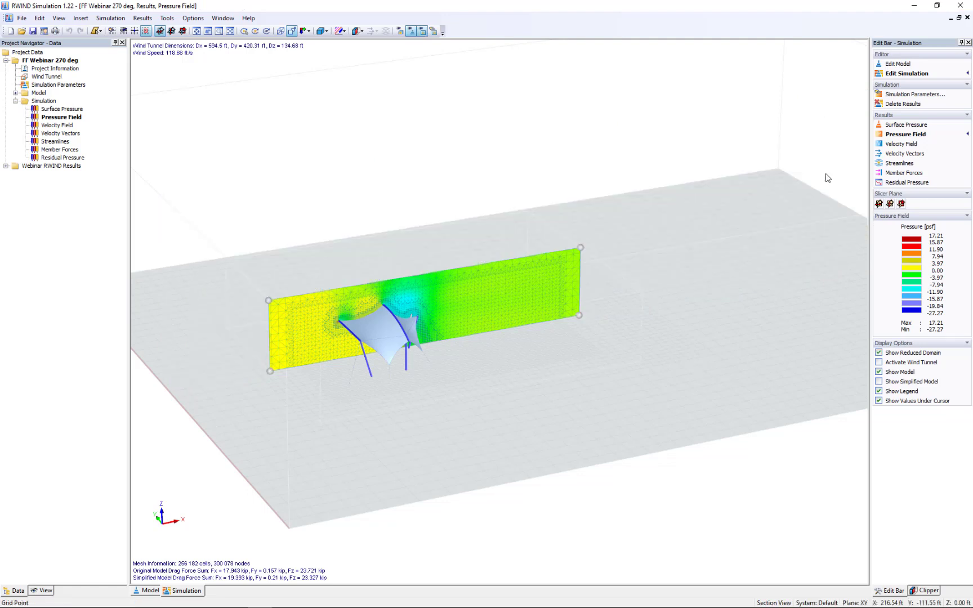
- Display the velocity field results, shift the slicer plane through the fabric structure, and examine the wind speeds upwind and behind the canopy
left_click(896, 144)
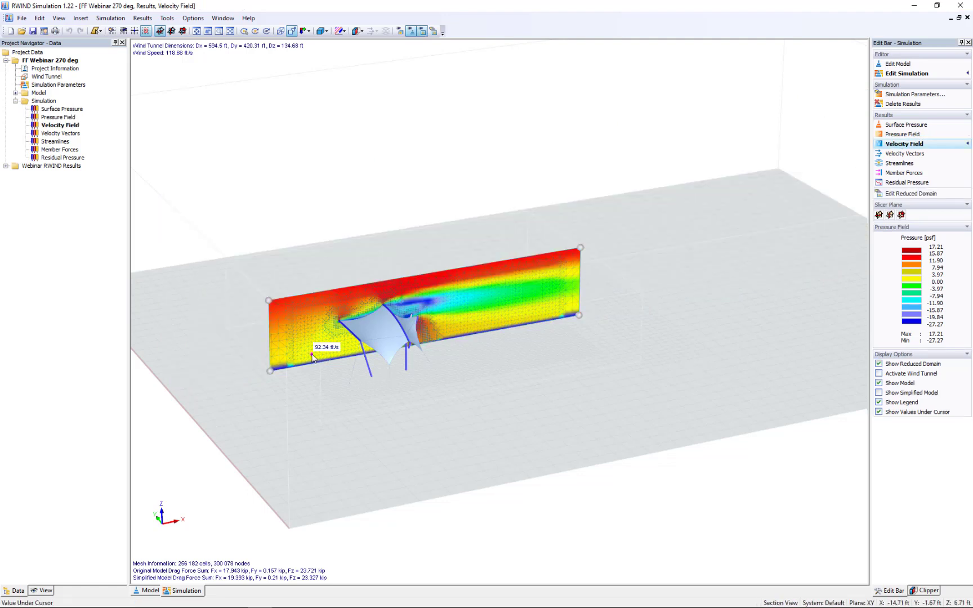
scroll(311, 354, "up", 3)
scroll(311, 354, "up", 2)
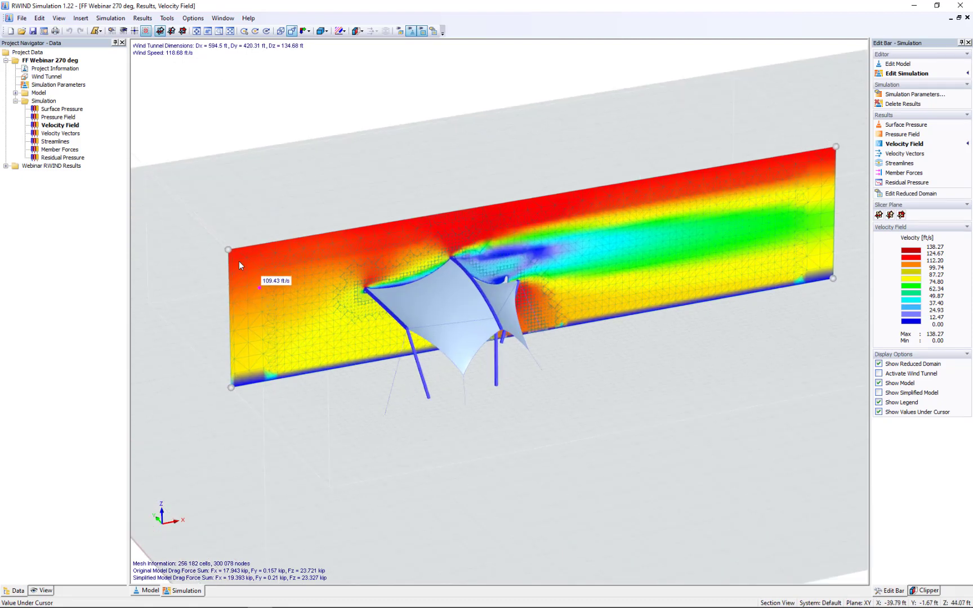
left_click_drag(228, 253, 238, 267)
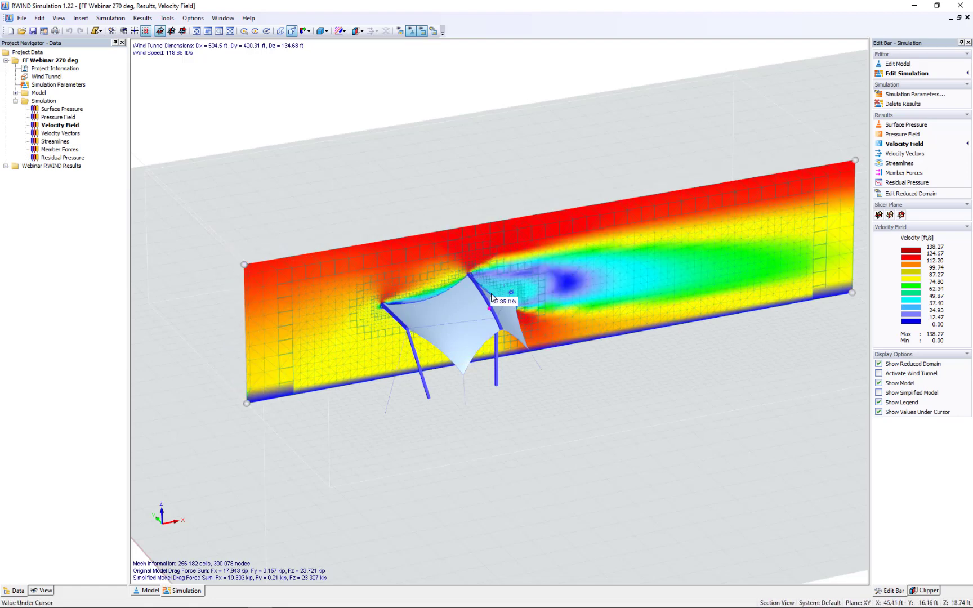
scroll(490, 299, "up", 3)
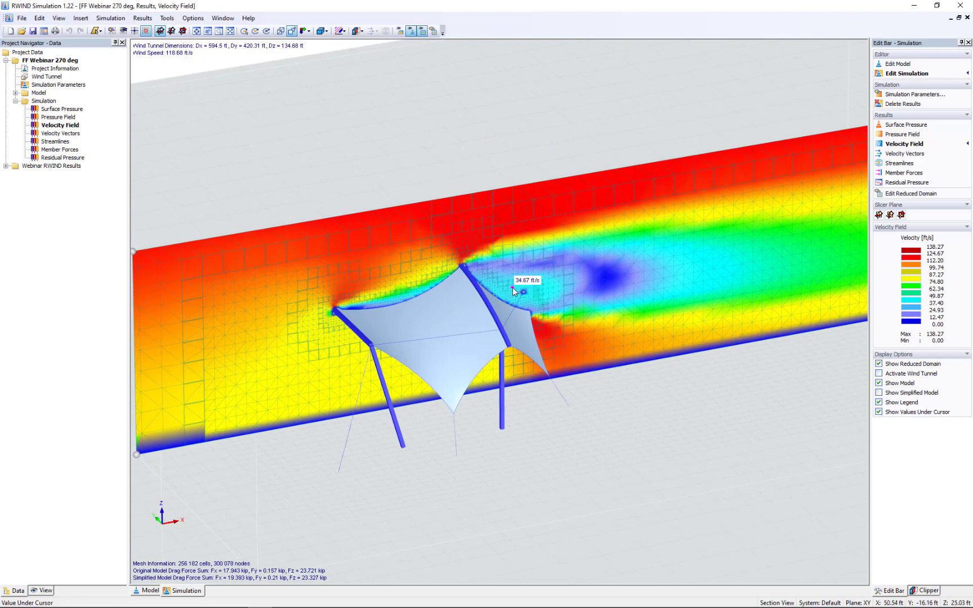
middle_click_drag(531, 312, 514, 266, "ctrl")
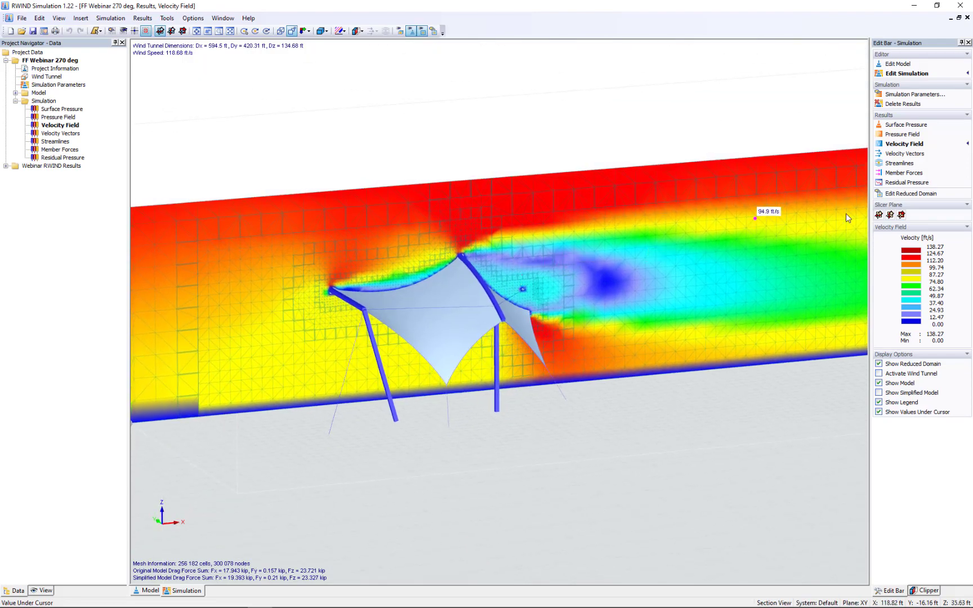
- Display the velocity vectors and examine the flow over and behind the canopy from the side
left_click(900, 153)
middle_click_drag(564, 354, 452, 321, "ctrl")
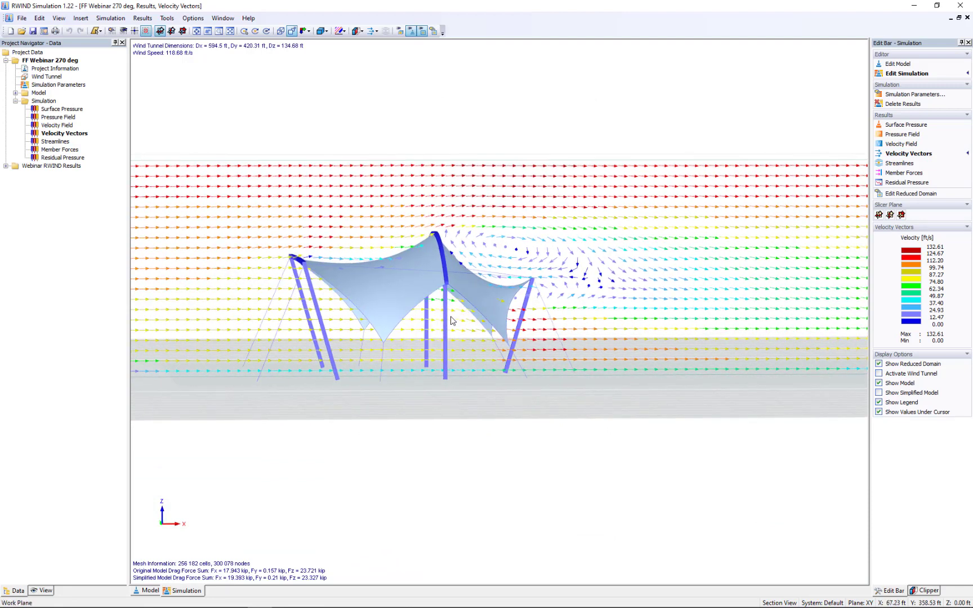
scroll(385, 242, "up", 3)
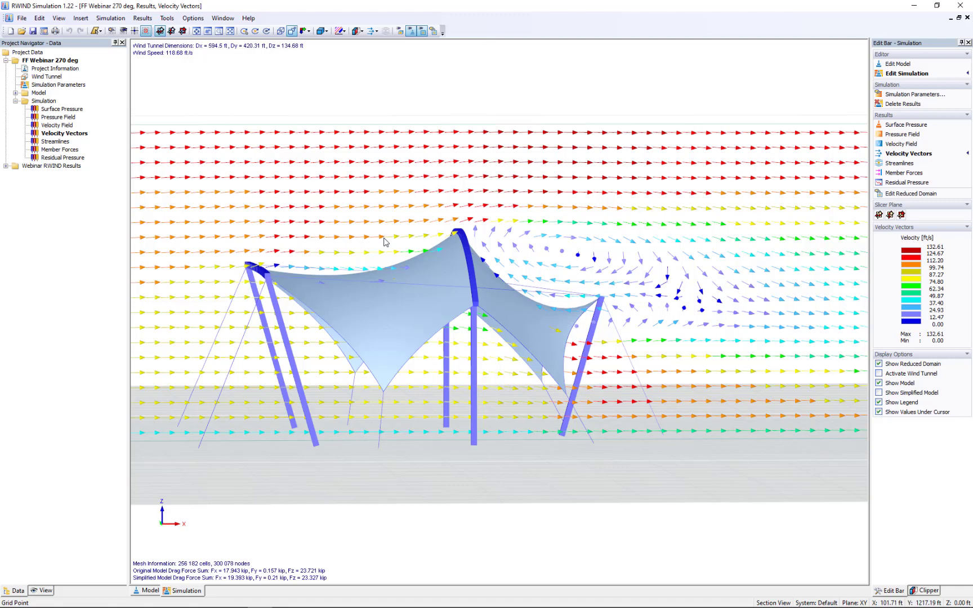
scroll(384, 242, "up", 1)
scroll(385, 242, "up", 1)
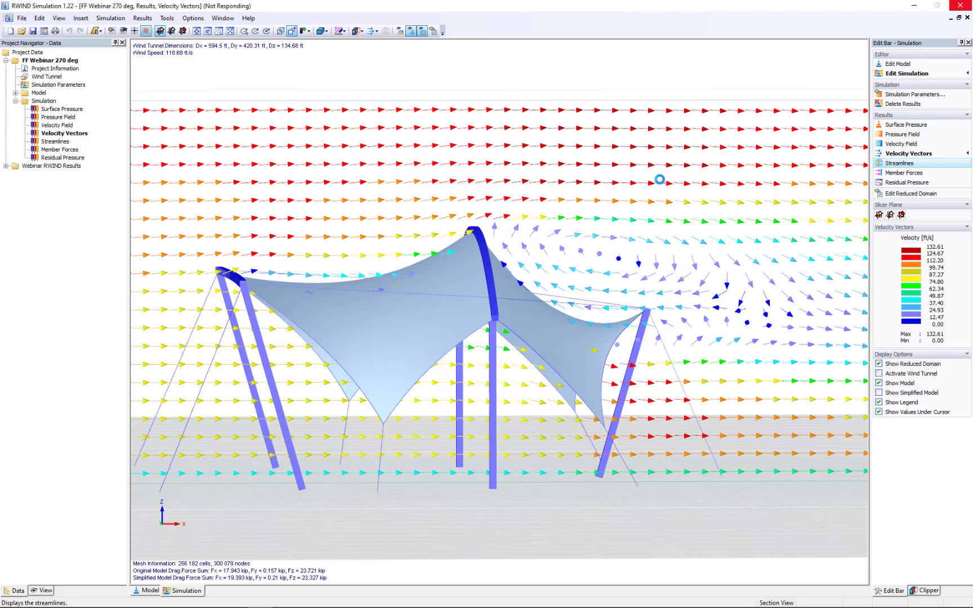
- Display the streamlines around the fabric structure in a perspective view, and play and stop their animation
scroll(441, 268, "down", 1)
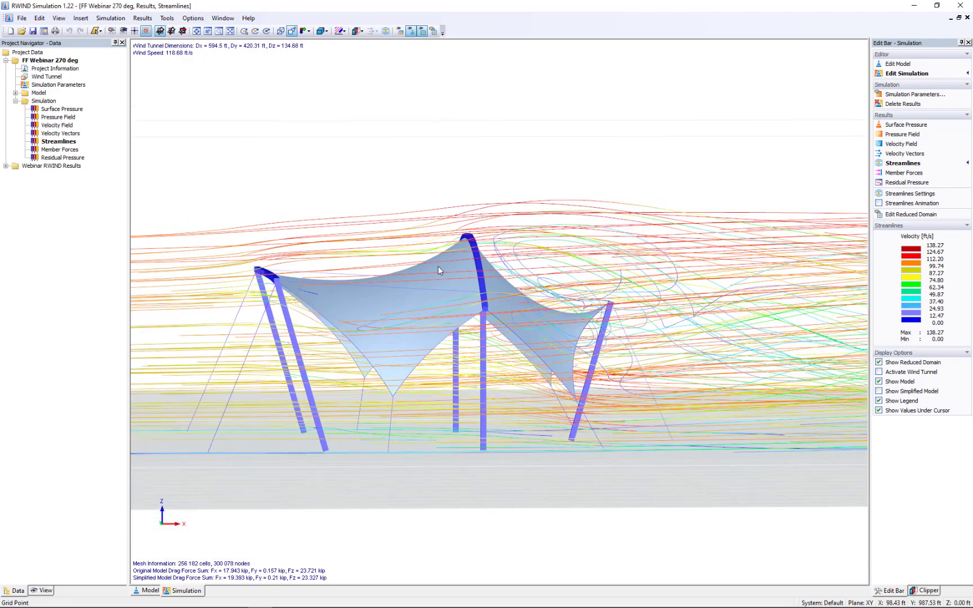
scroll(440, 269, "down", 3)
middle_click_drag(434, 301, 575, 407, "ctrl")
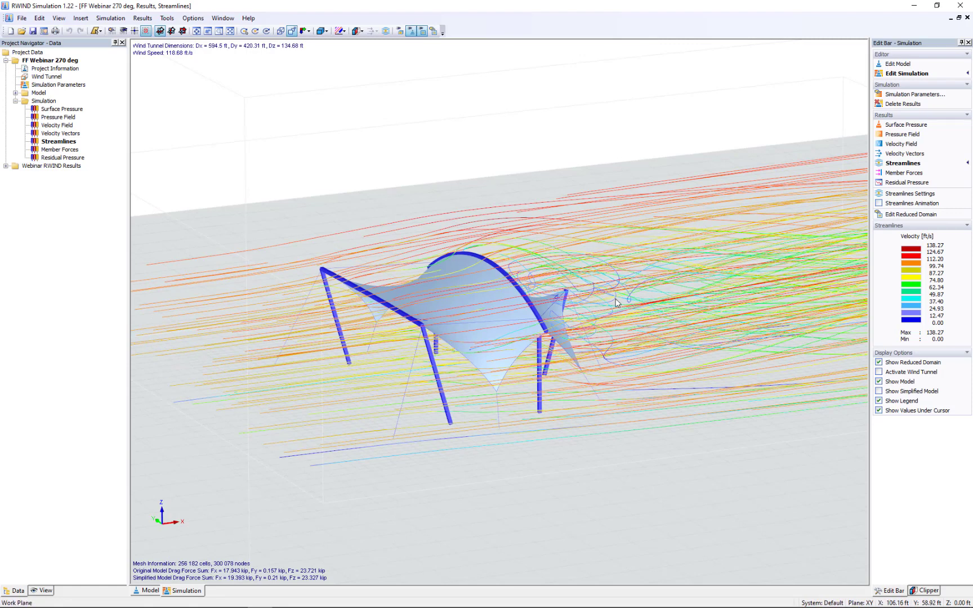
left_click(878, 203)
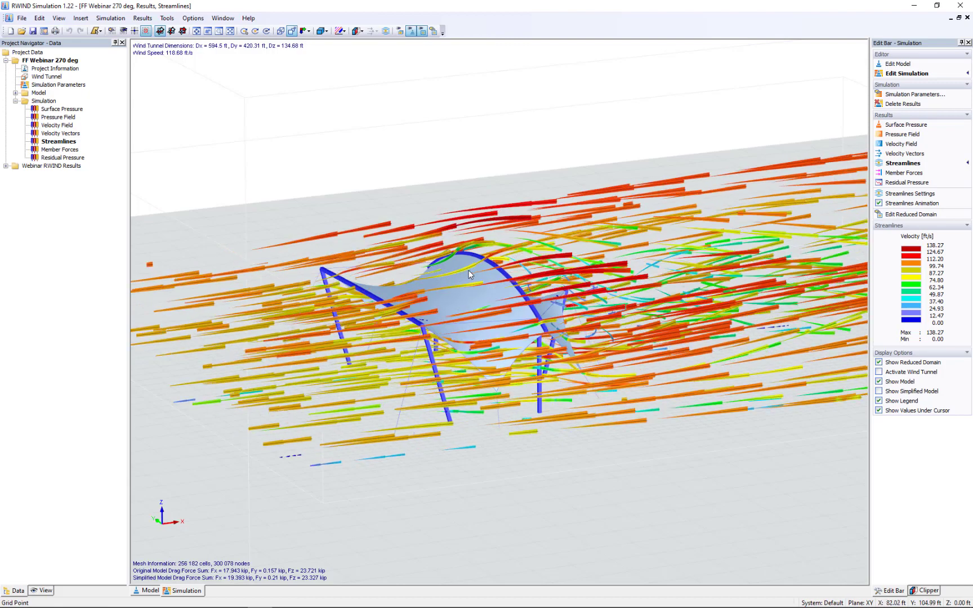
middle_click_drag(469, 274, 558, 388, "ctrl")
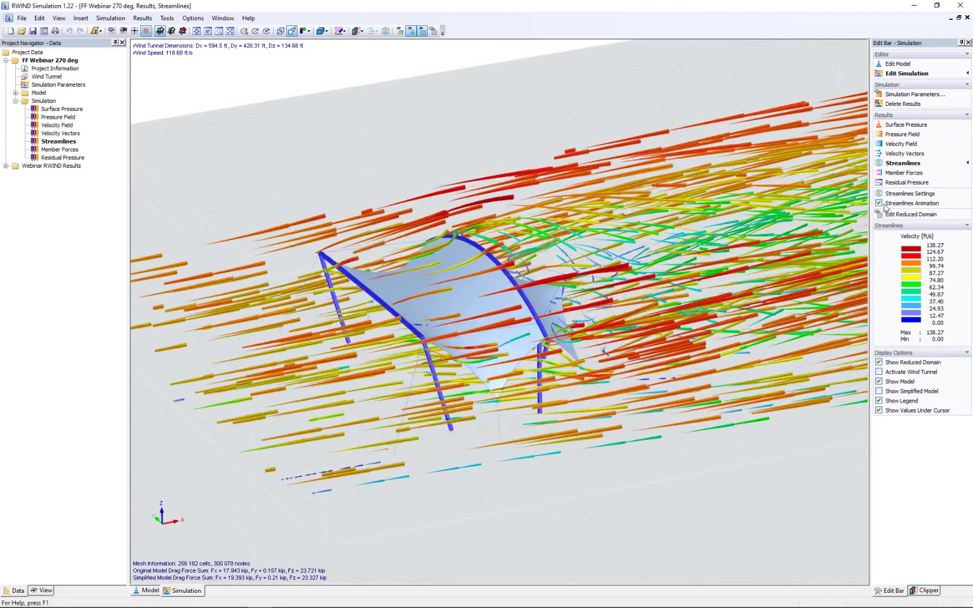
left_click(880, 204)
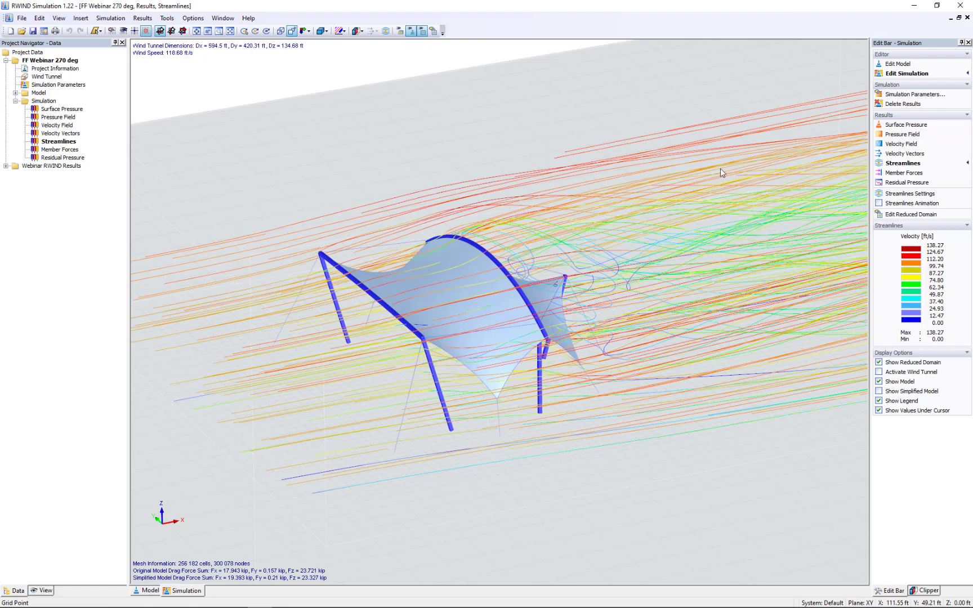
- Display the surface pressure results again and read the pressure on the windward edge beam
left_click(905, 124)
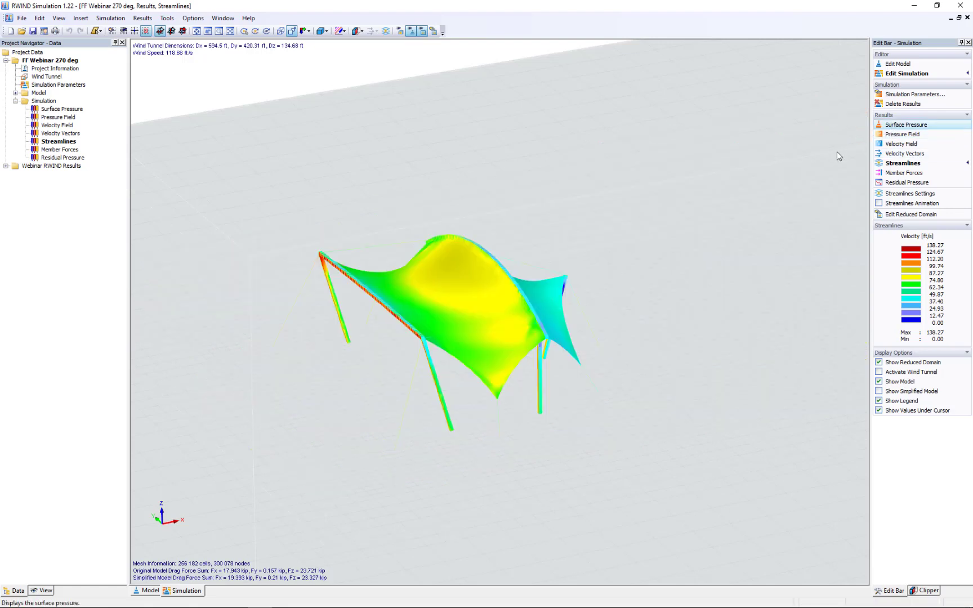
middle_click_drag(529, 380, 531, 346, "ctrl")
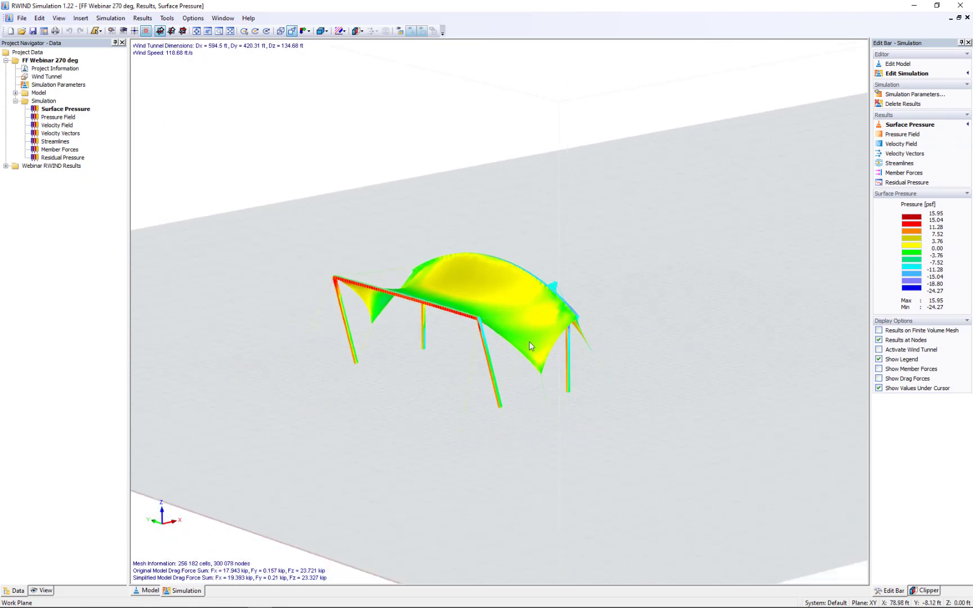
scroll(417, 308, "up", 3)
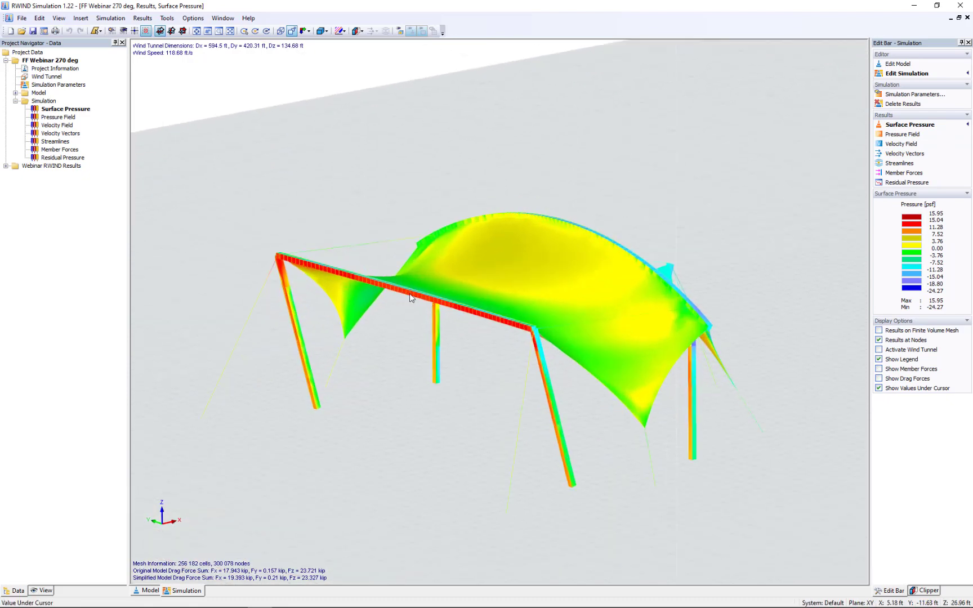
mouse_move(412, 298)
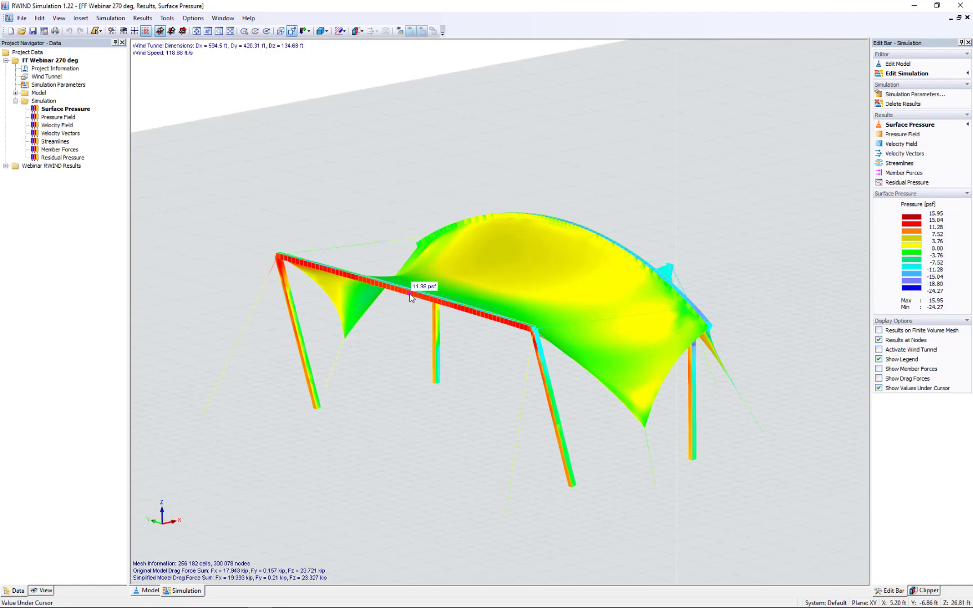
- Switch to RFEM, exit the wind load generation dialog without saving, and bring up the FF Webinar RWIND model
key("super+Tab")
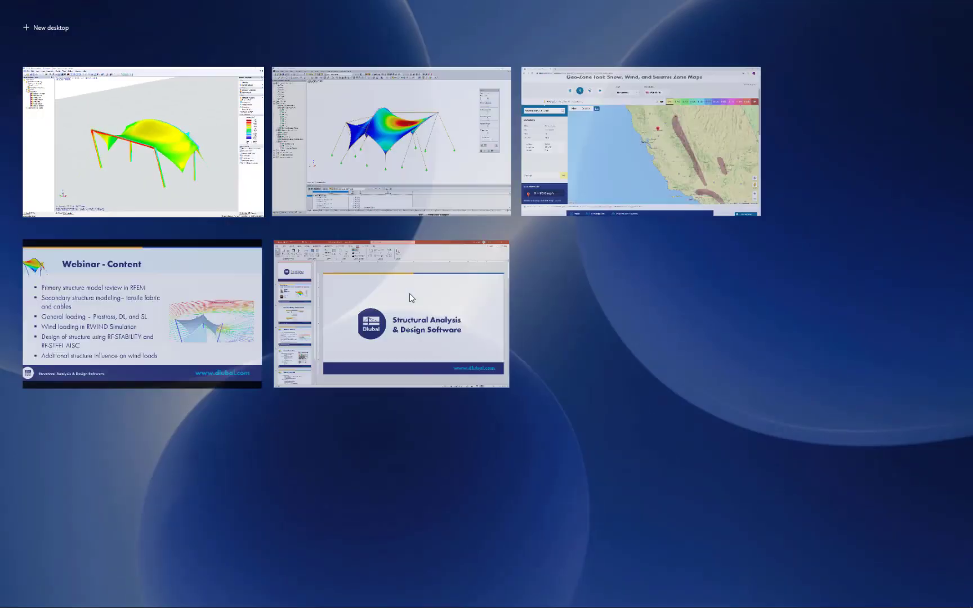
left_click(416, 175)
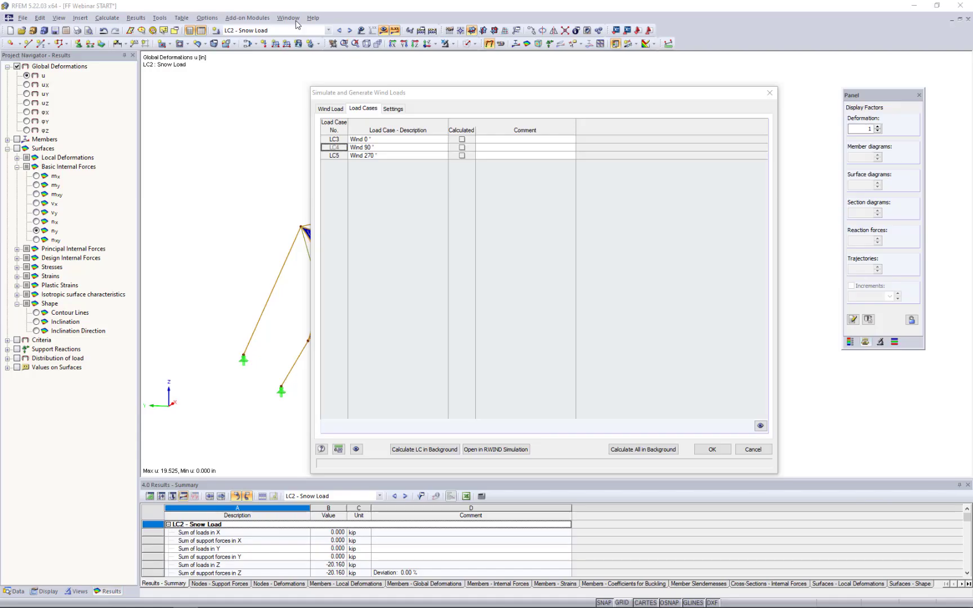
left_click(763, 449)
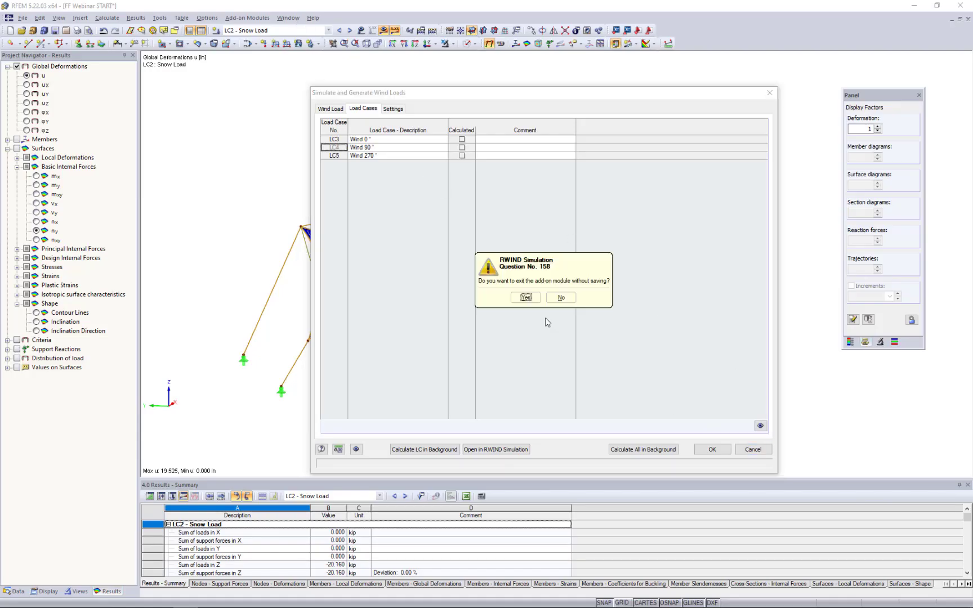
left_click(528, 299)
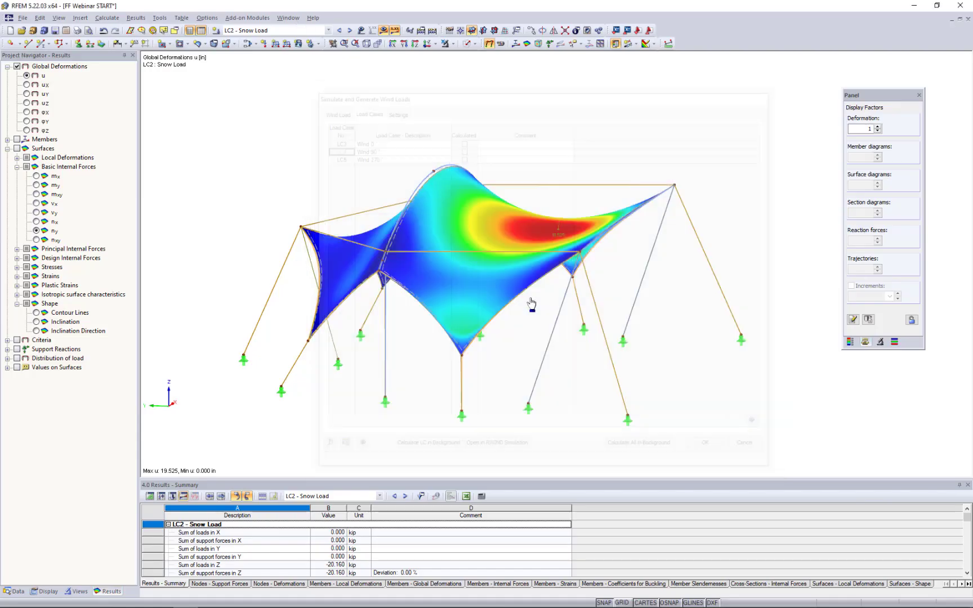
left_click(289, 17)
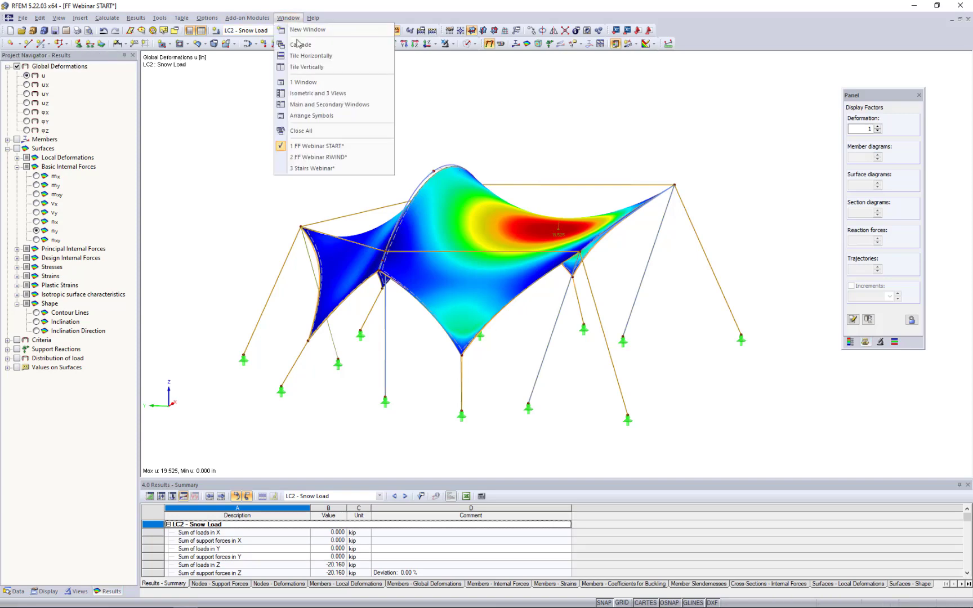
left_click(309, 160)
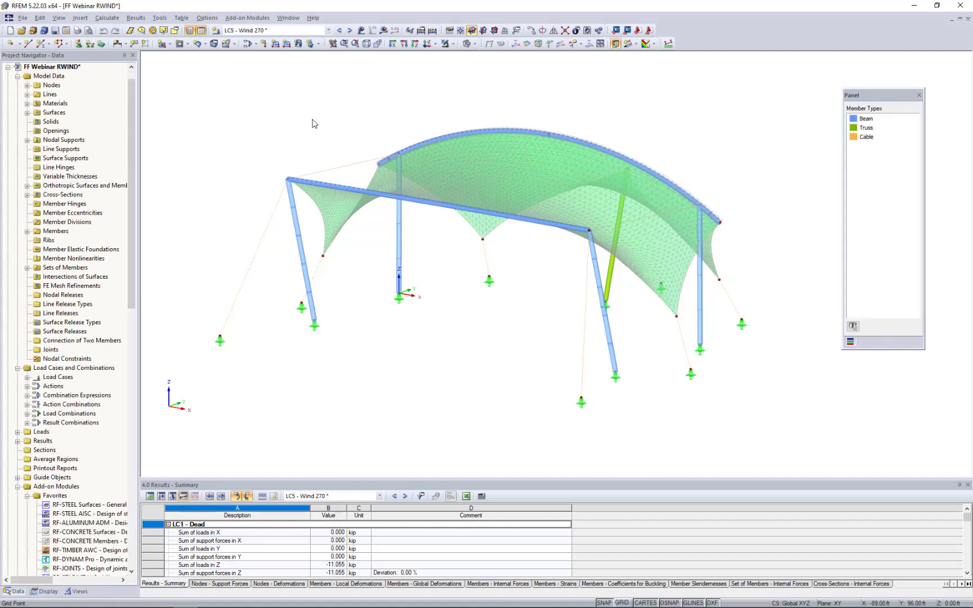
- Open the load cases and combinations editor and review wind load cases LC3 to LC5 and the Wind action containing them
left_click(270, 31)
left_click(270, 32)
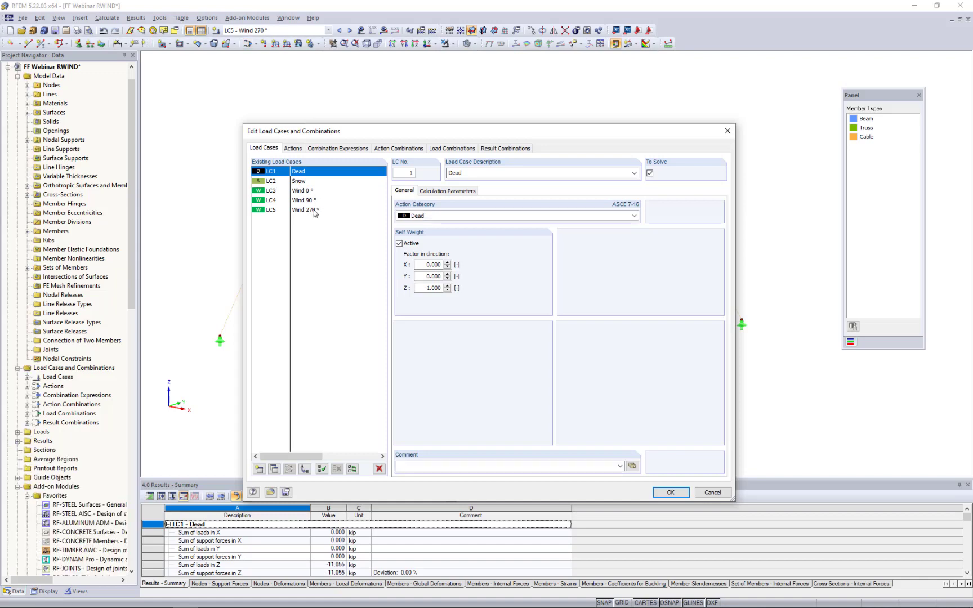
left_click(309, 192)
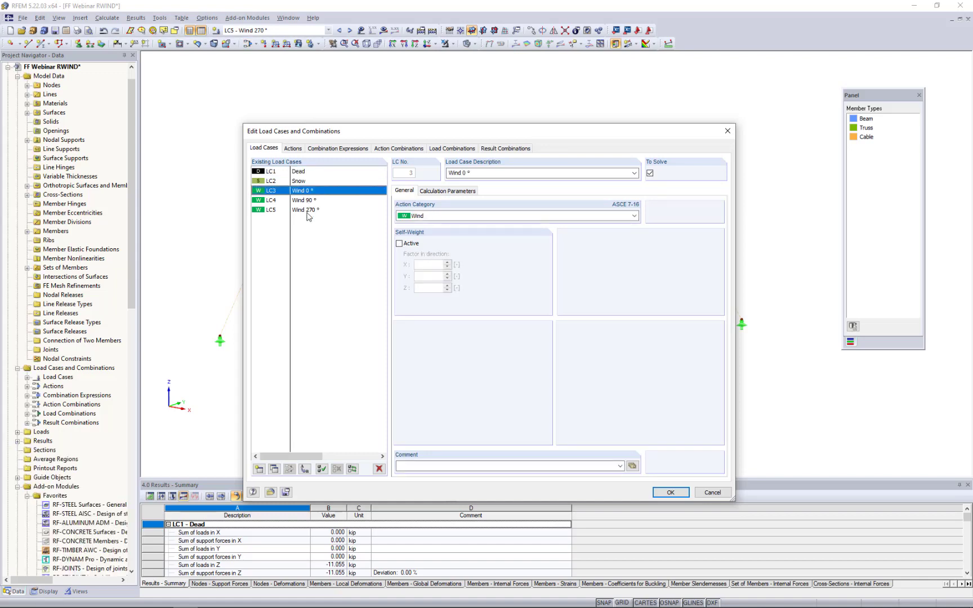
left_click(307, 210, "shift")
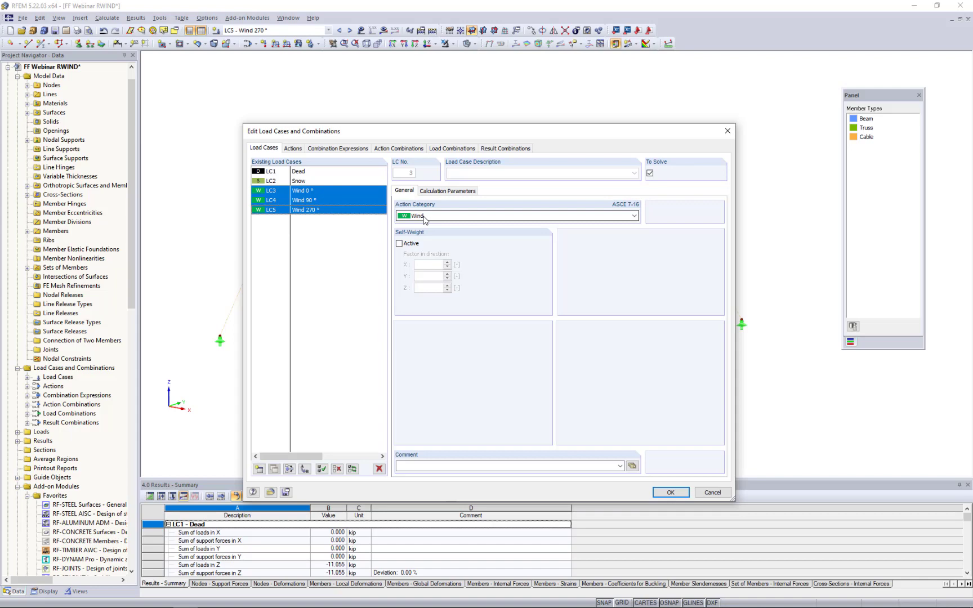
left_click(341, 266)
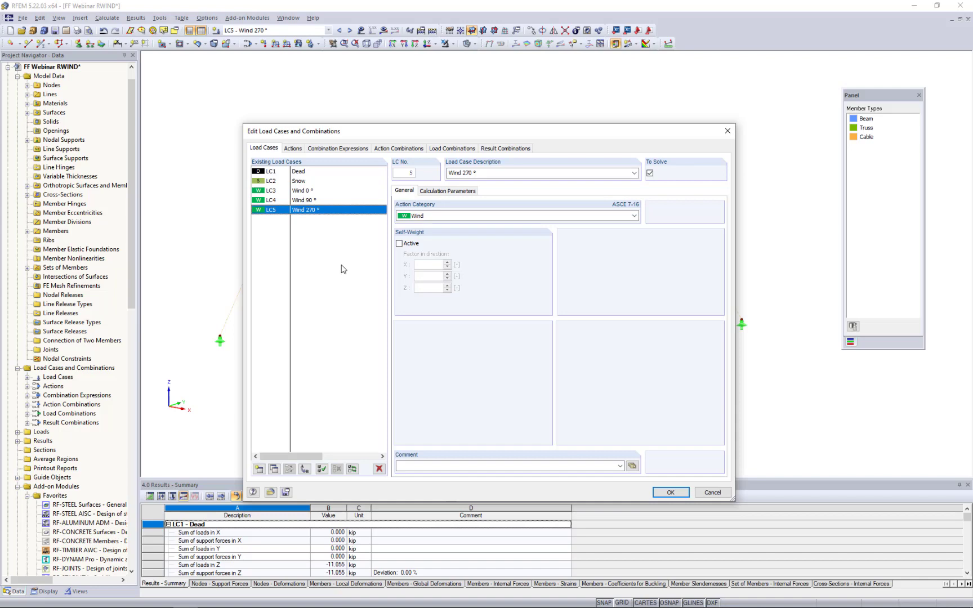
left_click(292, 148)
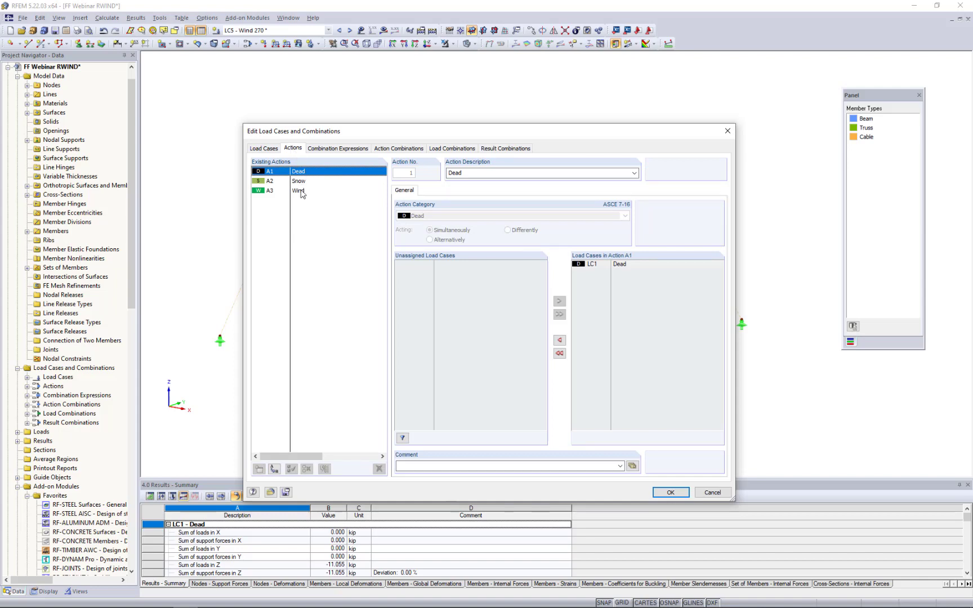
left_click(300, 191)
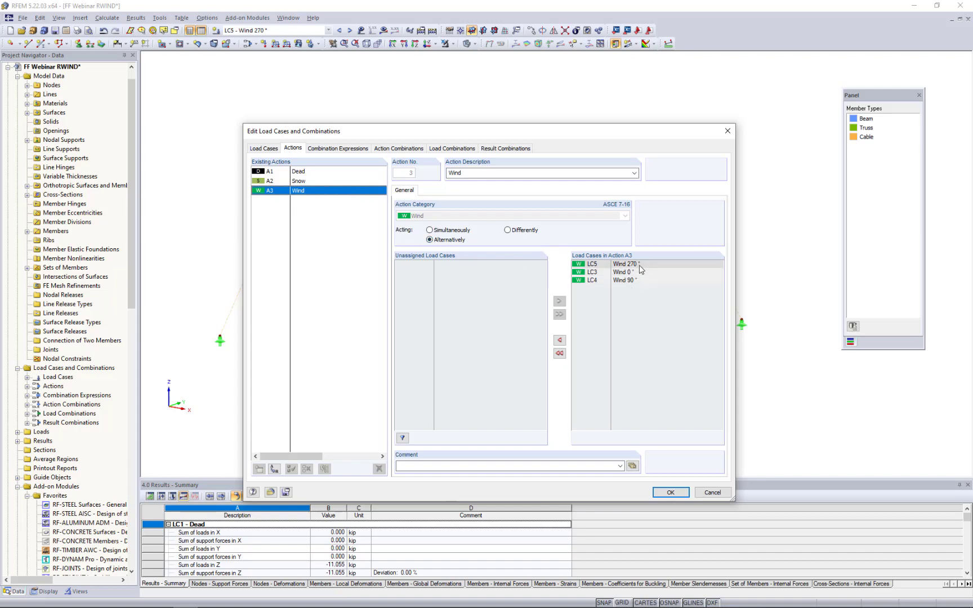
- Review the ASCE 7-16 LRFD and ASD combination expressions and the list of generated load combinations
left_click(344, 149)
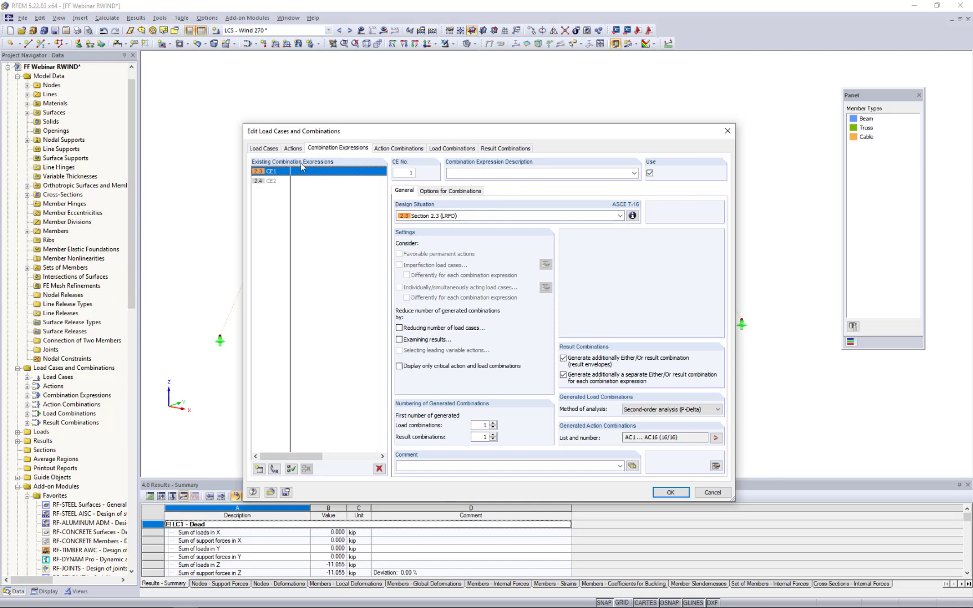
left_click(265, 183)
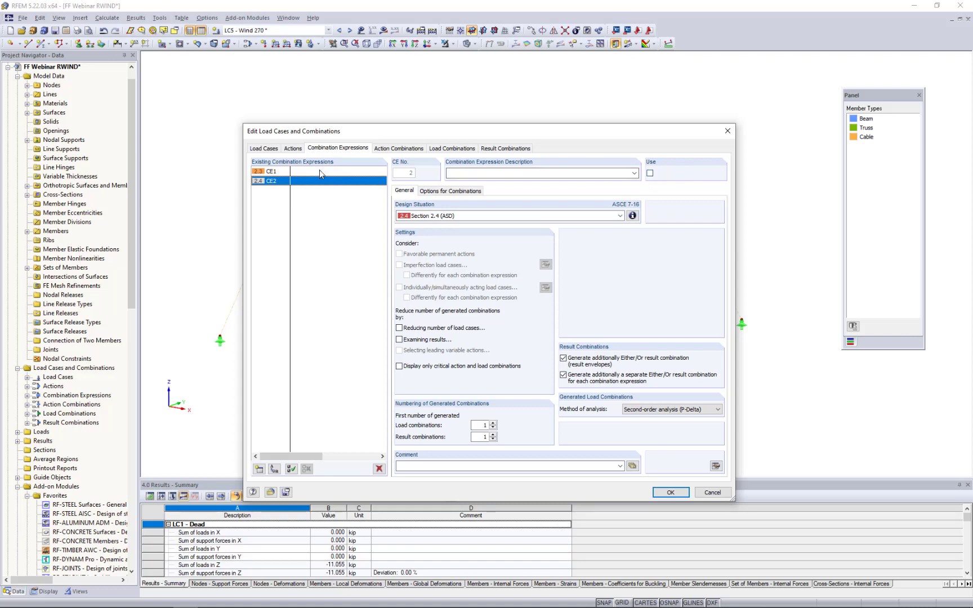
left_click(450, 148)
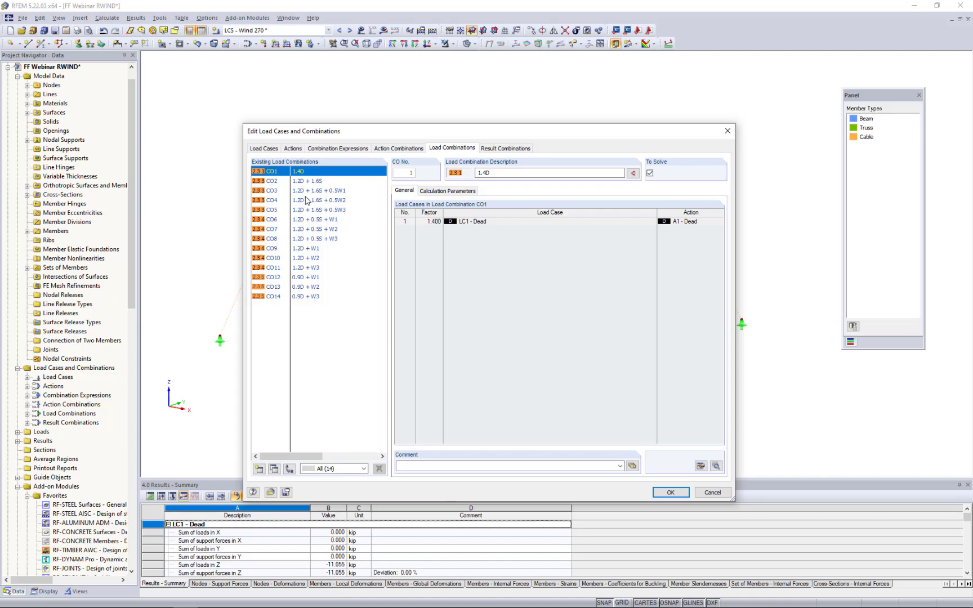
- Check the method of analysis in the calculation parameters of load combination CO1 and close the editor without saving
left_click(433, 194)
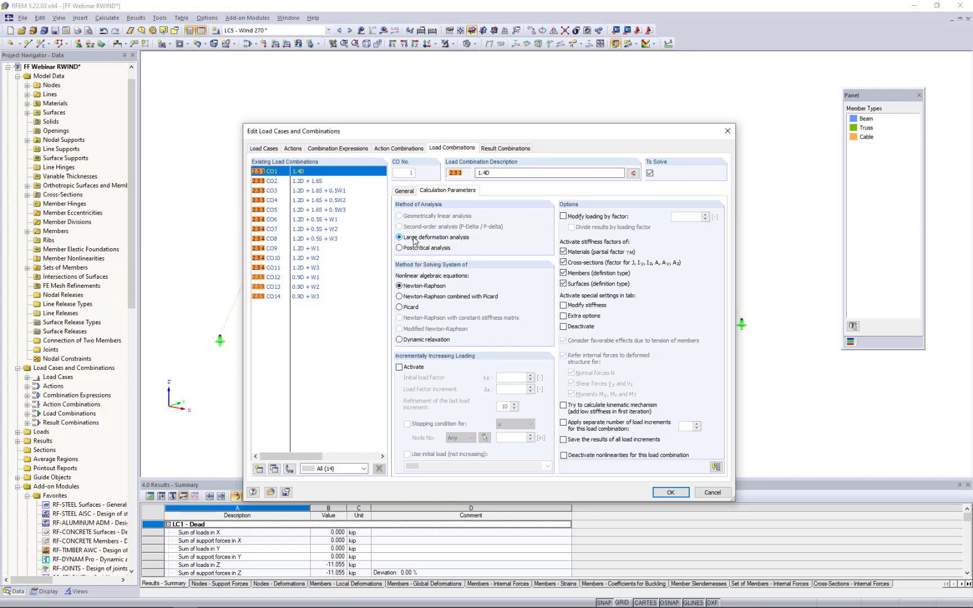
left_click(711, 493)
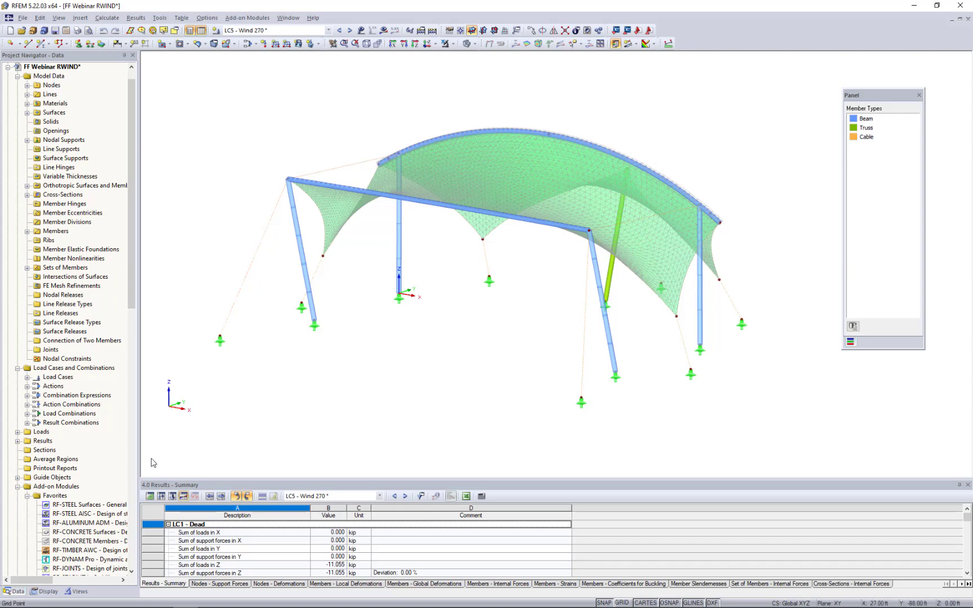
- Limit the visible objects to the beam and truss member types using the generated visibilities
left_click(77, 591)
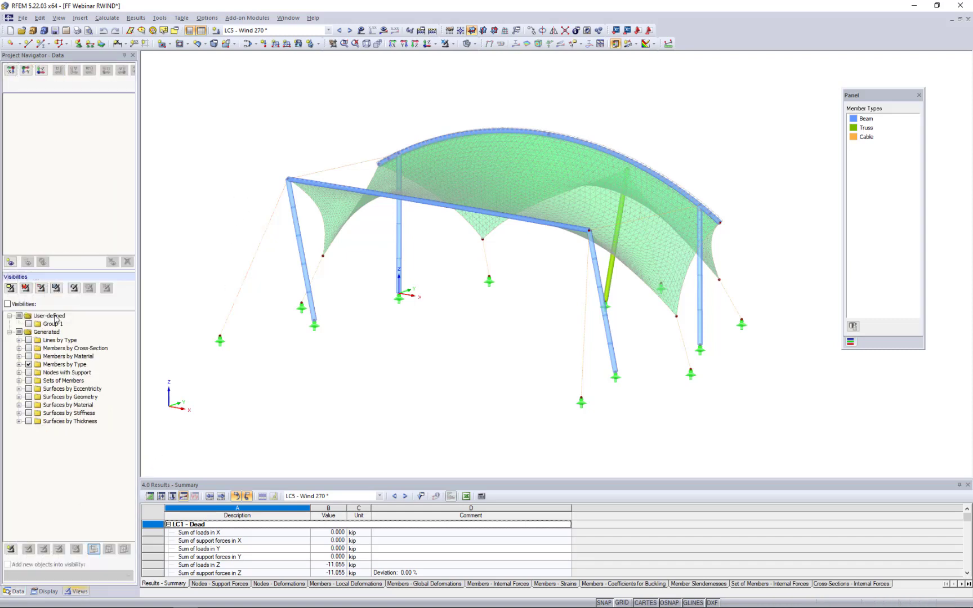
left_click(19, 364)
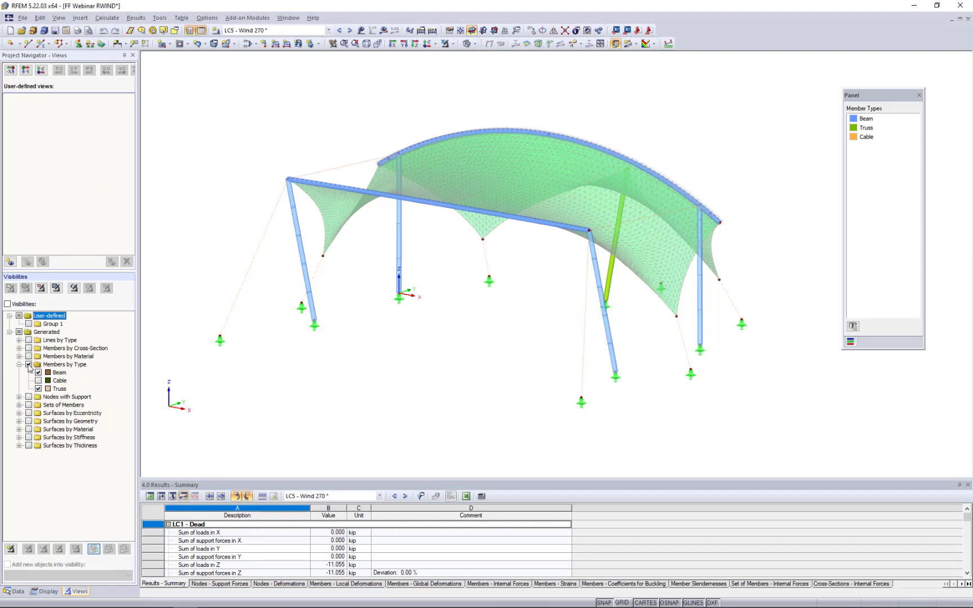
left_click(29, 365)
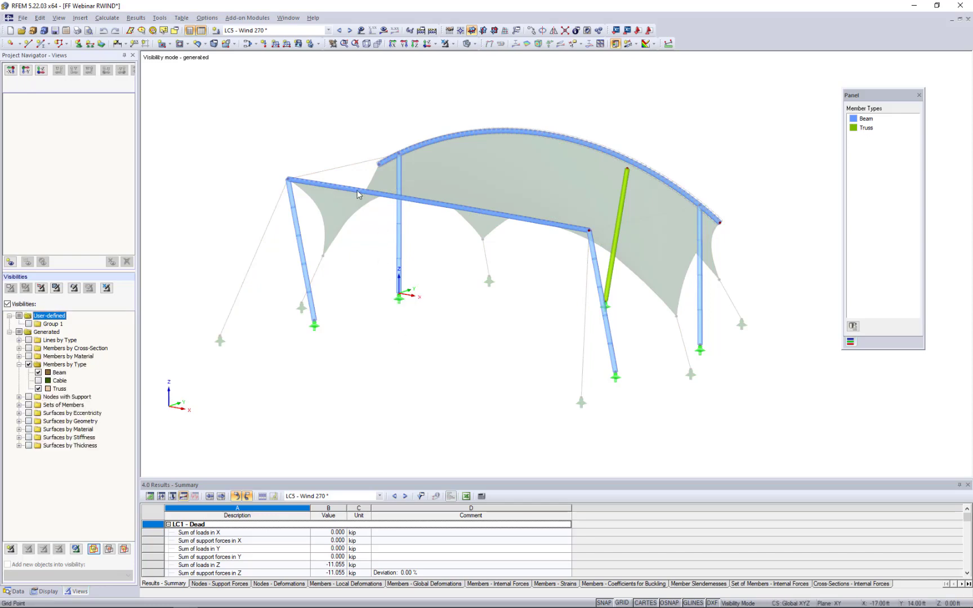
- Show the LC5 Wind 270° loads and examine the member loads along the edge beam and columns
left_click(362, 31)
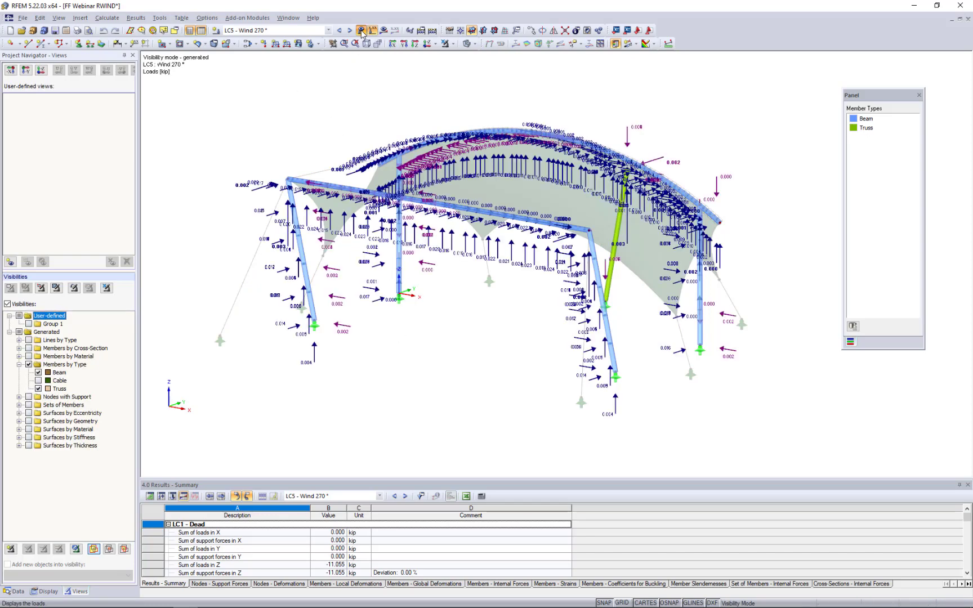
middle_click_drag(441, 298, 412, 313)
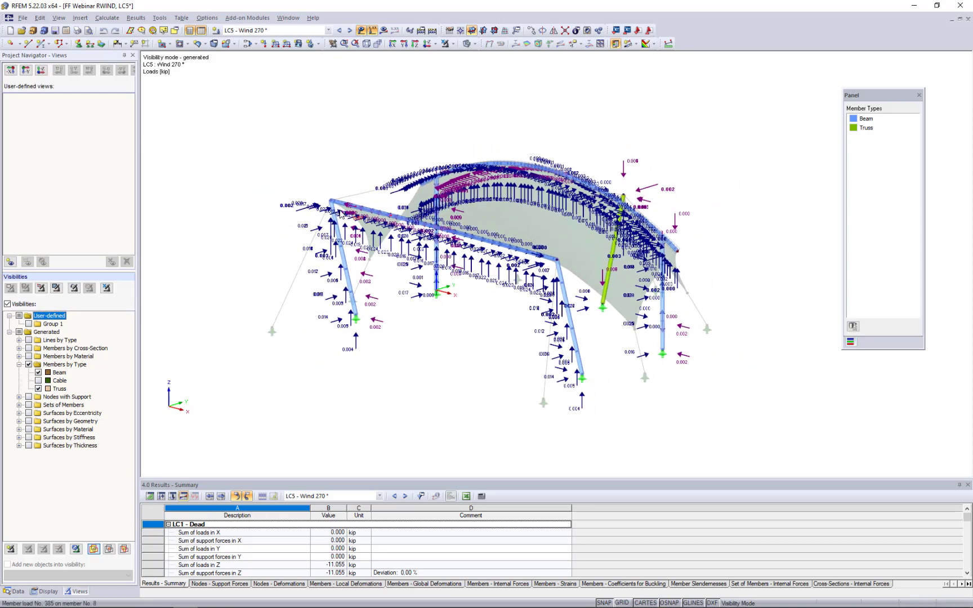
scroll(343, 211, "up", 3)
scroll(343, 211, "up", 1)
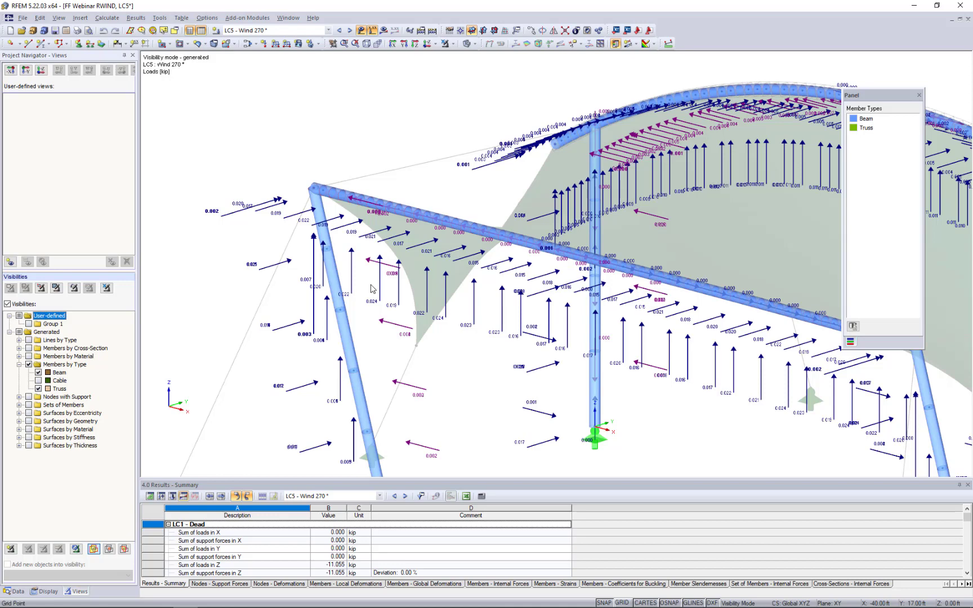
scroll(371, 288, "down", 4)
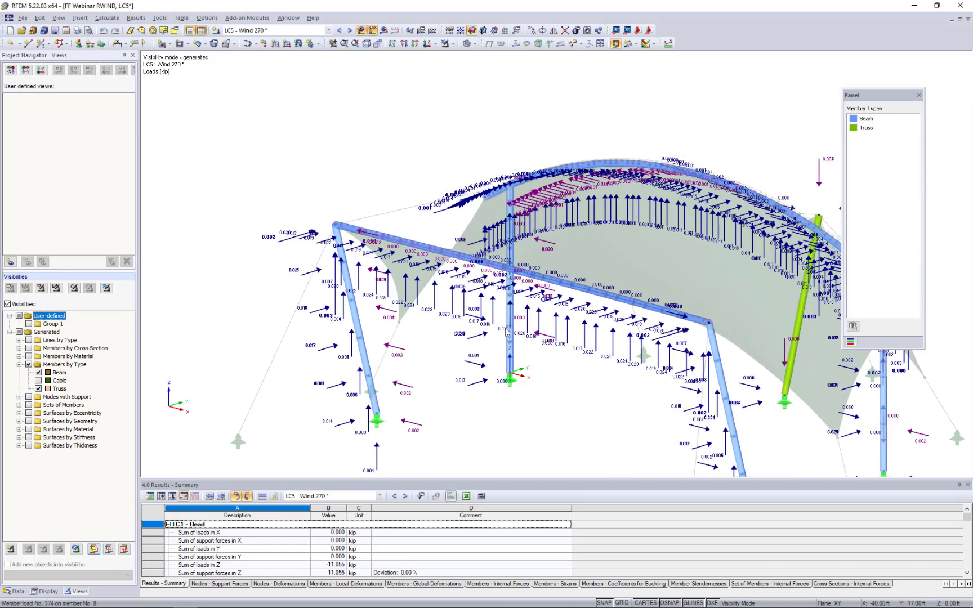
middle_click_drag(532, 318, 441, 301)
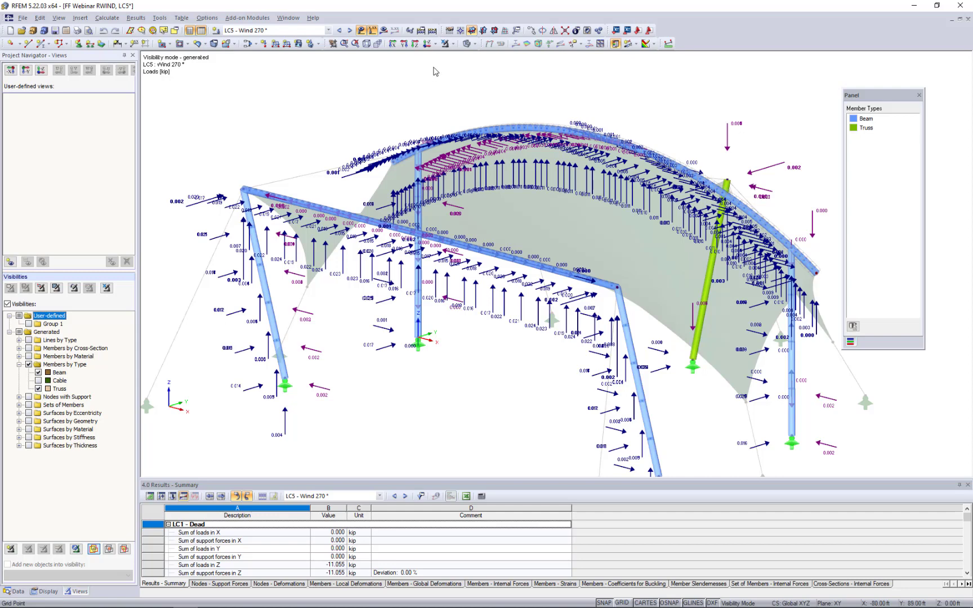
- Restore the full model to examine the LC5 wind loads across the membrane surfaces, and hide the loads
left_click(444, 48)
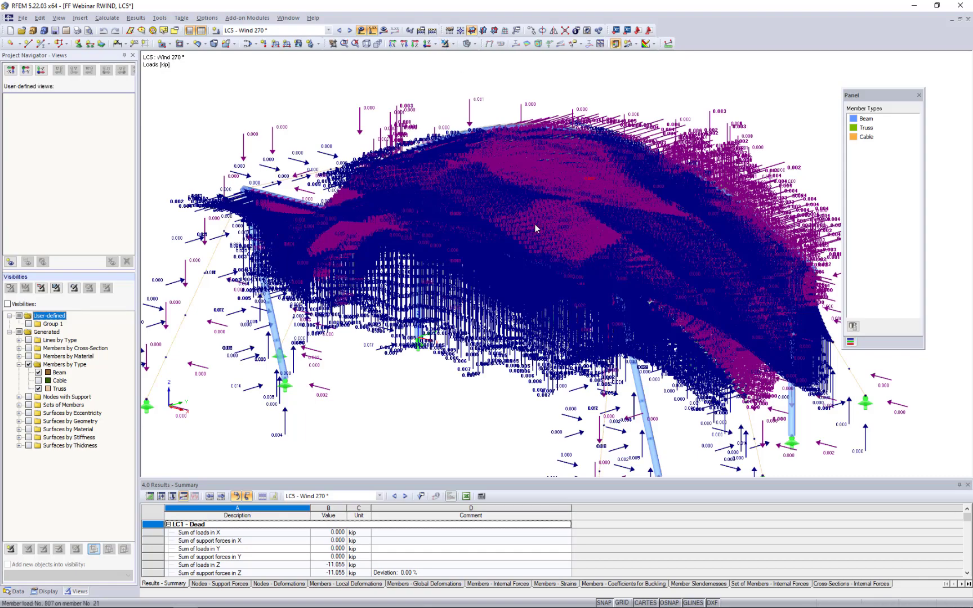
scroll(566, 240, "up", 6)
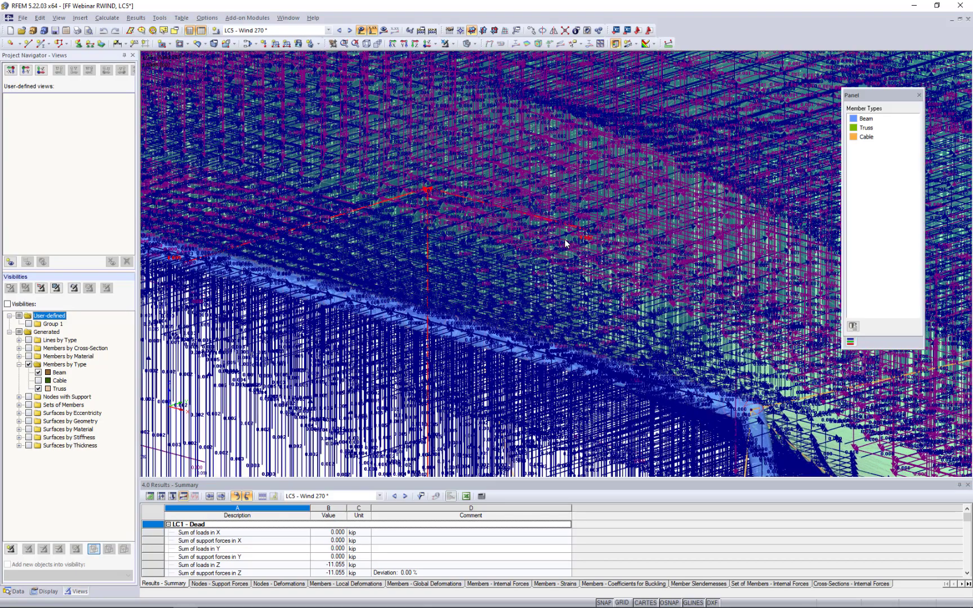
scroll(565, 243, "up", 3)
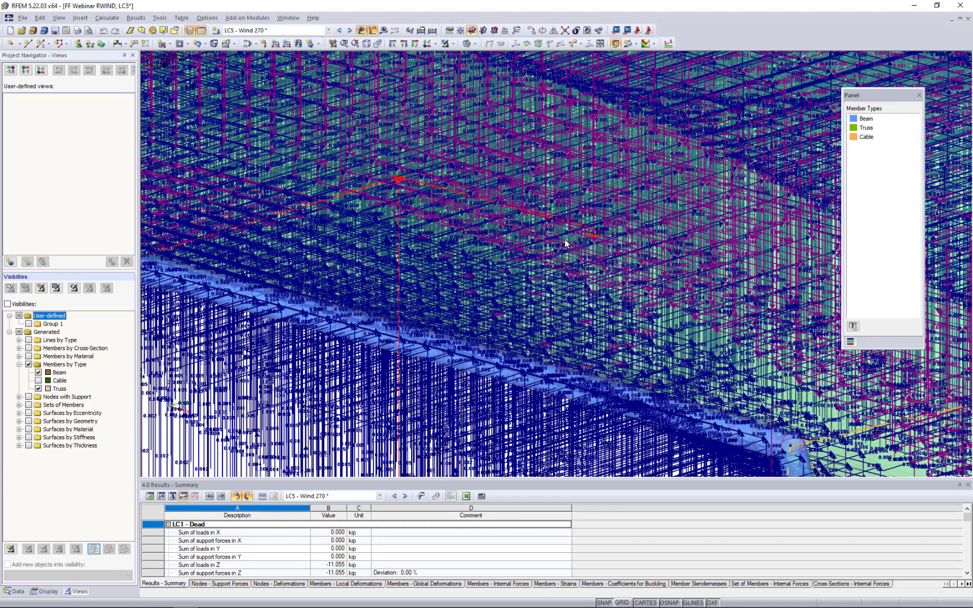
scroll(565, 242, "down", 5)
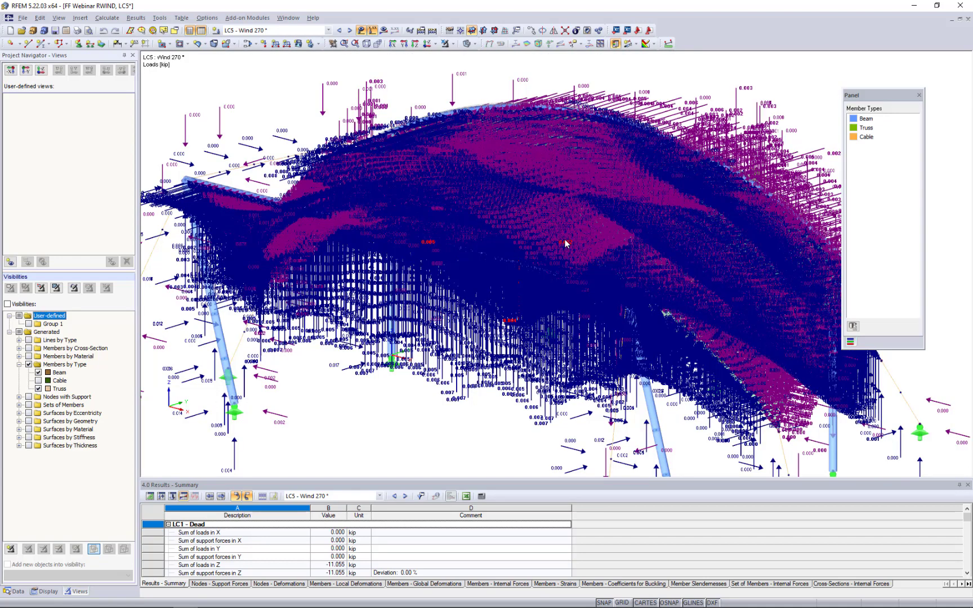
scroll(565, 239, "down", 4)
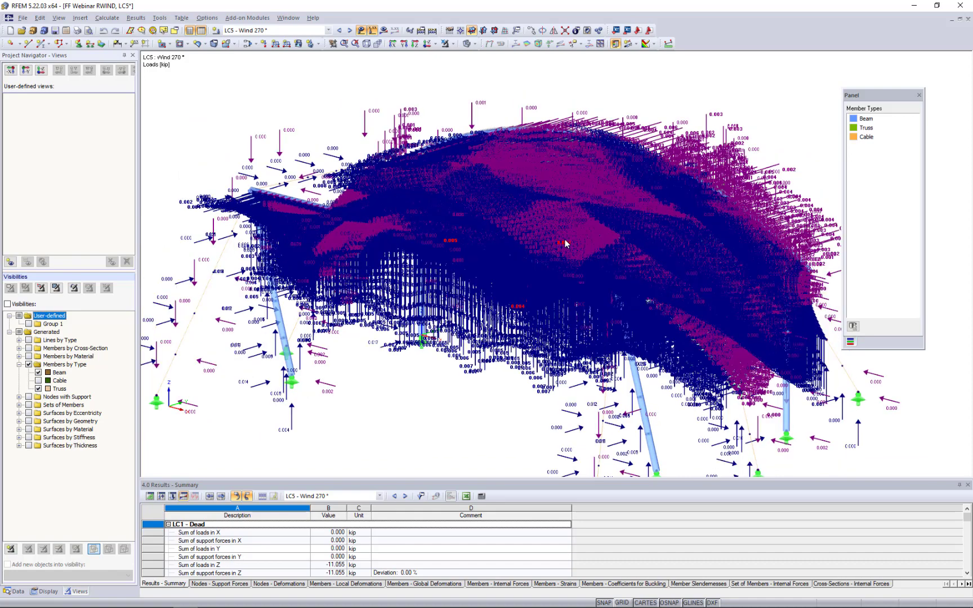
left_click(361, 30)
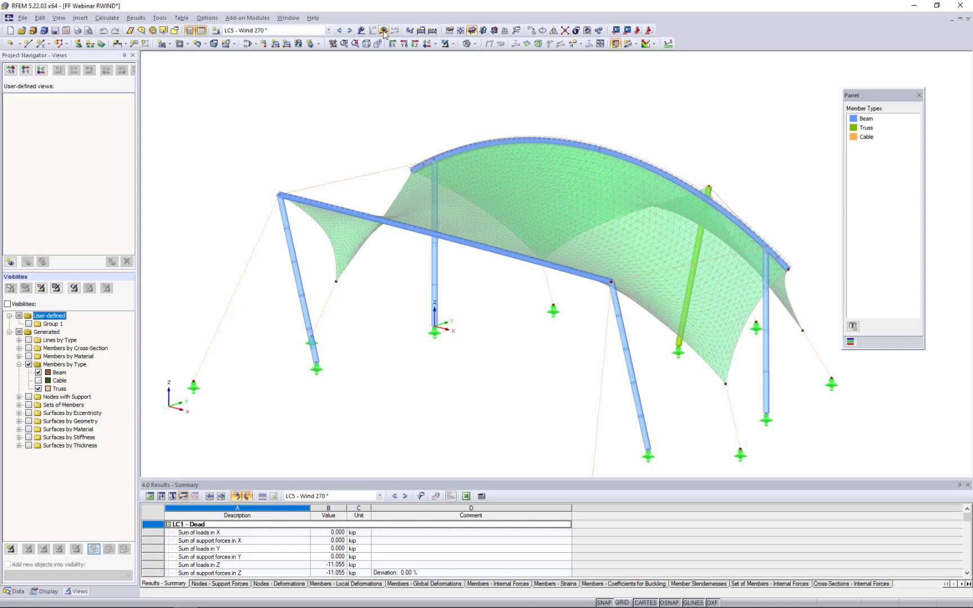
- Display the LC5 global deformations u as coloured contours and inspect the deformed membrane from several sides
left_click(384, 31)
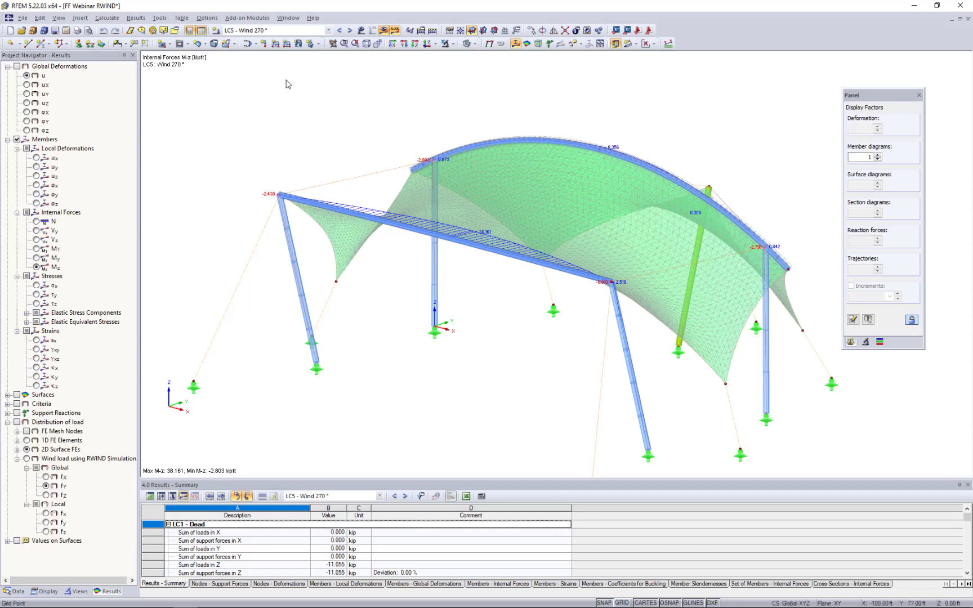
left_click(17, 67)
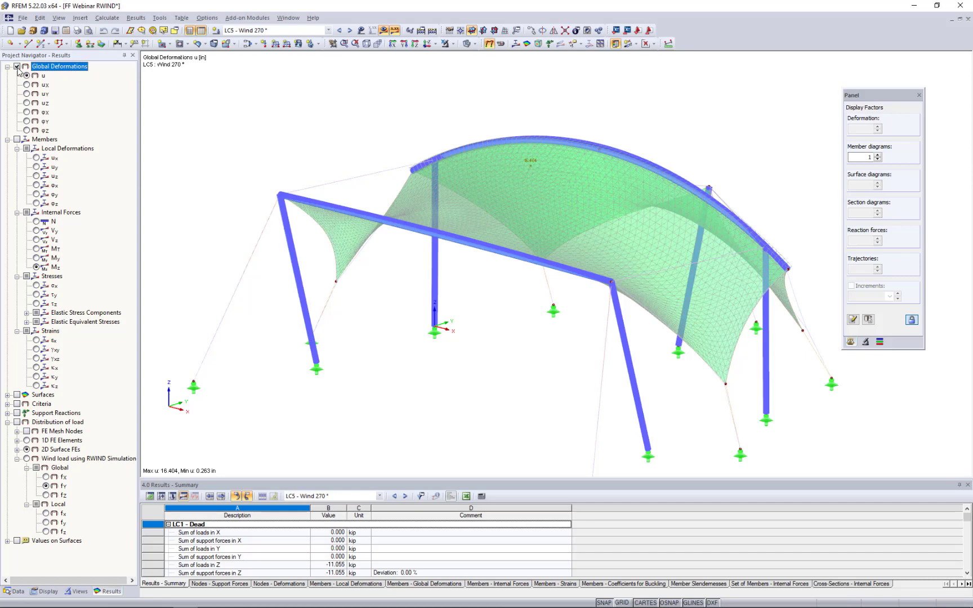
left_click(655, 46)
left_click(658, 56)
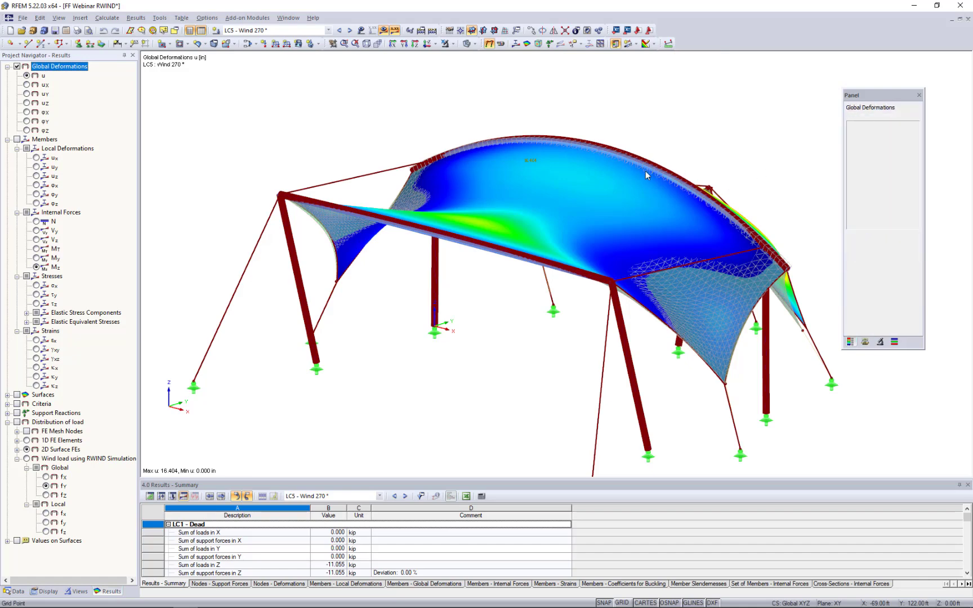
middle_click_drag(590, 186, 583, 128, "ctrl")
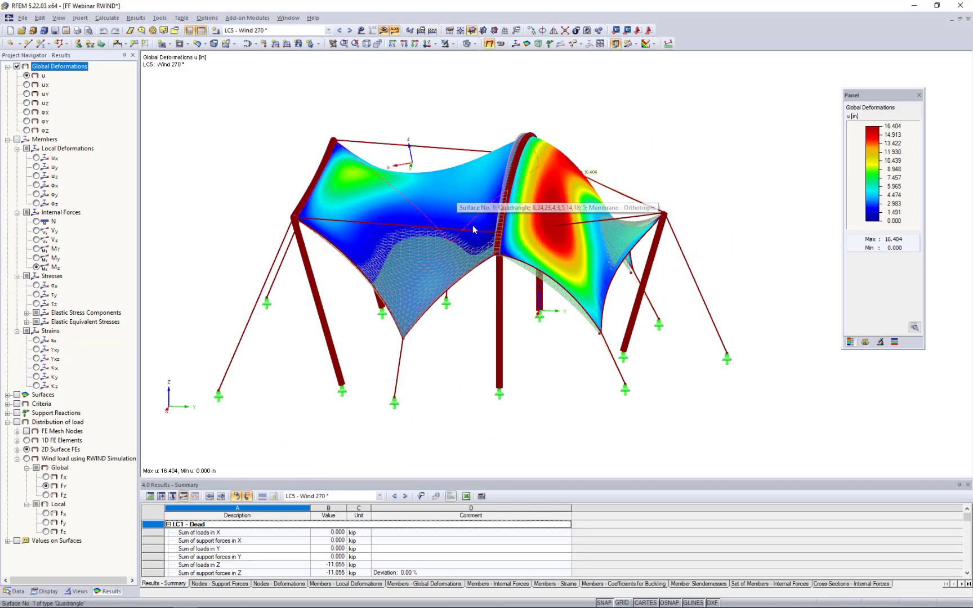
middle_click_drag(471, 225, 561, 297, "ctrl")
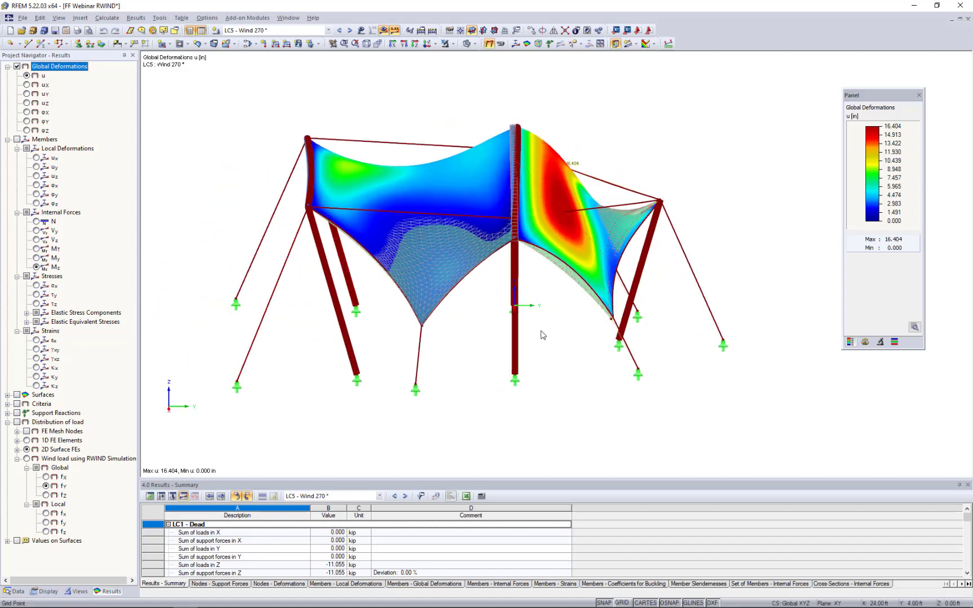
middle_click_drag(541, 332, 648, 344, "ctrl")
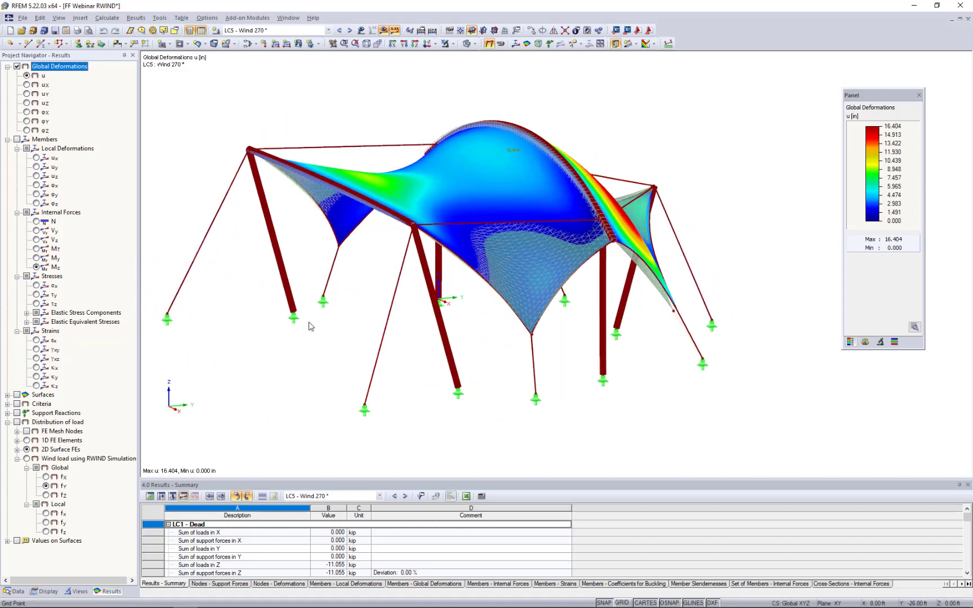
middle_click_drag(311, 326, 368, 350, "ctrl")
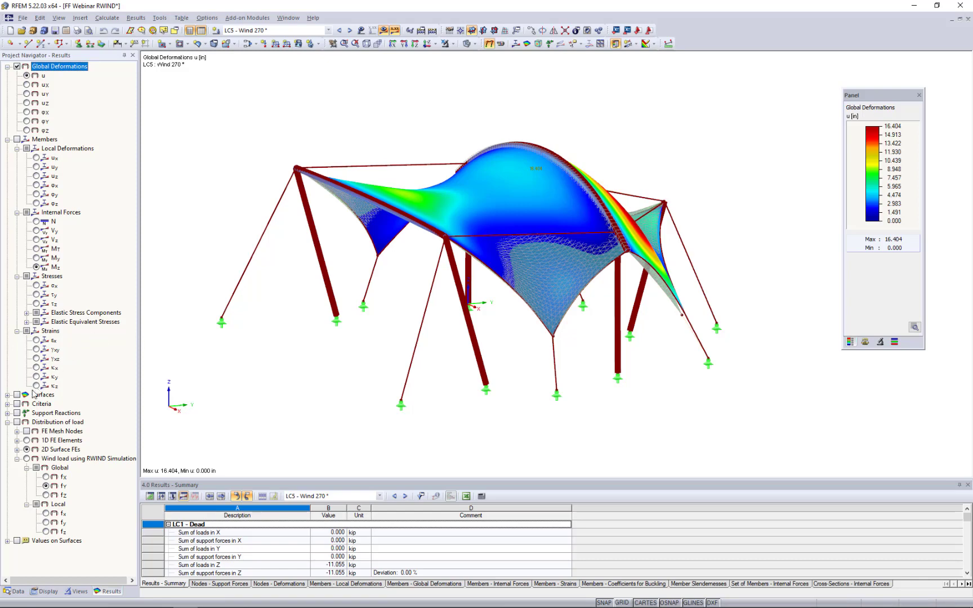
- Show the RWIND Simulation wind load distribution in global direction fX for LC5 and view it from the side
left_click(7, 139)
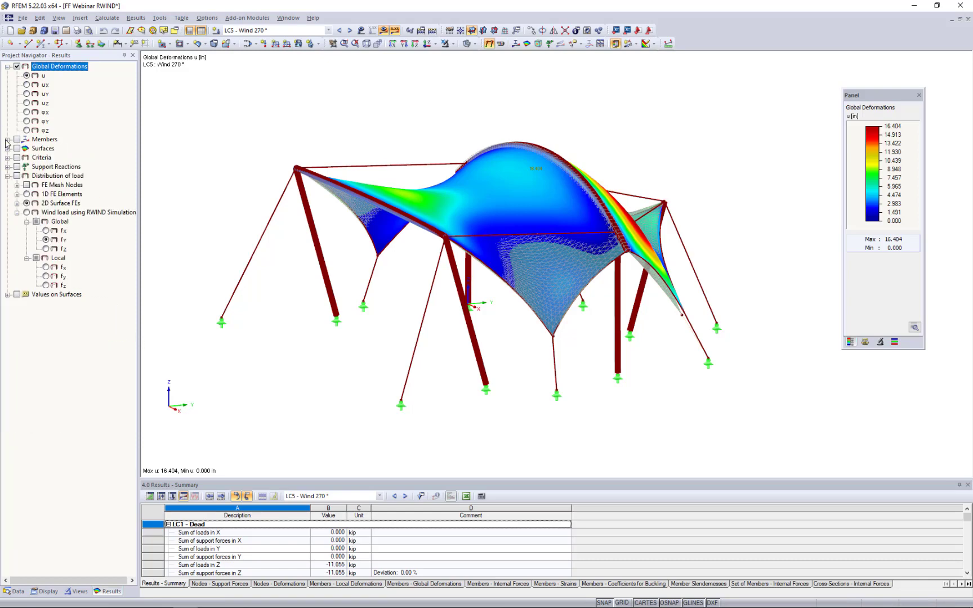
left_click(17, 176)
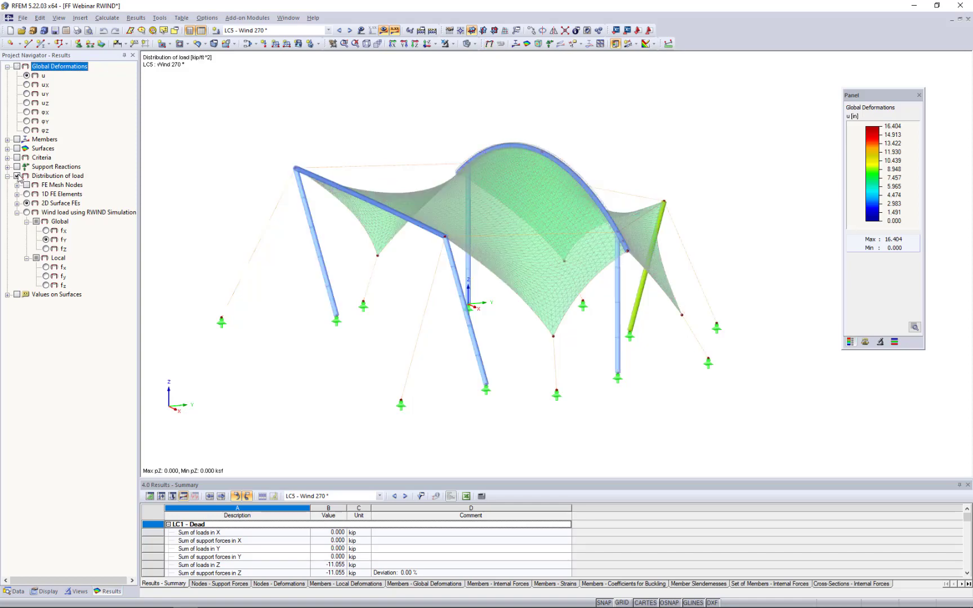
left_click(46, 231)
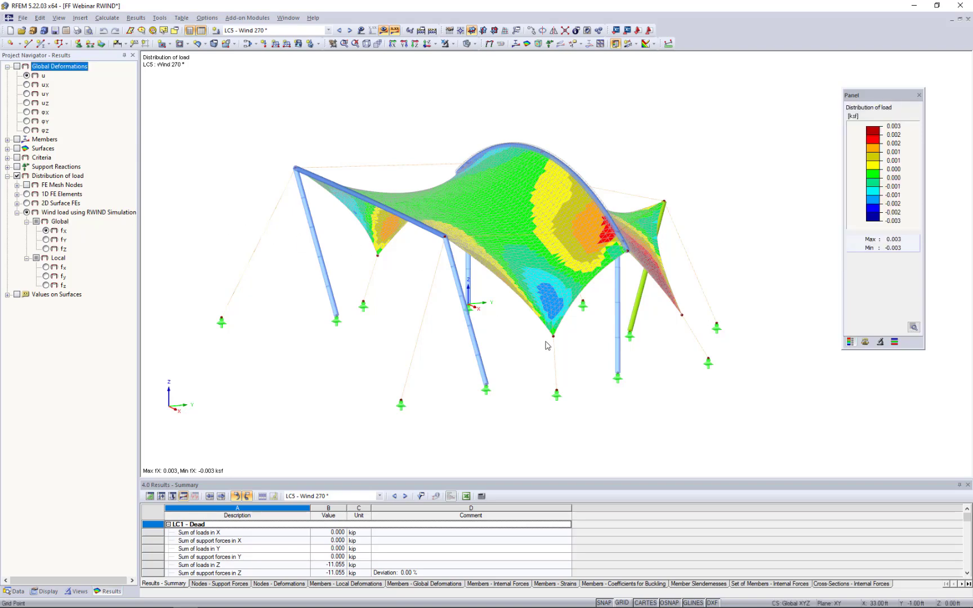
middle_click_drag(559, 341, 450, 344, "ctrl")
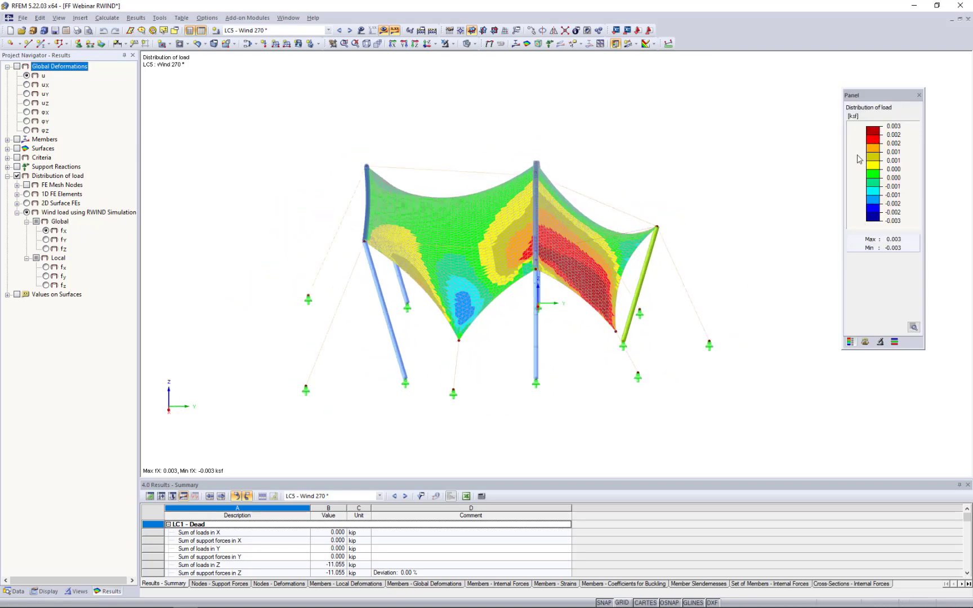
- Switch the RWIND wind load distribution to global direction fY and examine both membrane surfaces all around
left_click(47, 239)
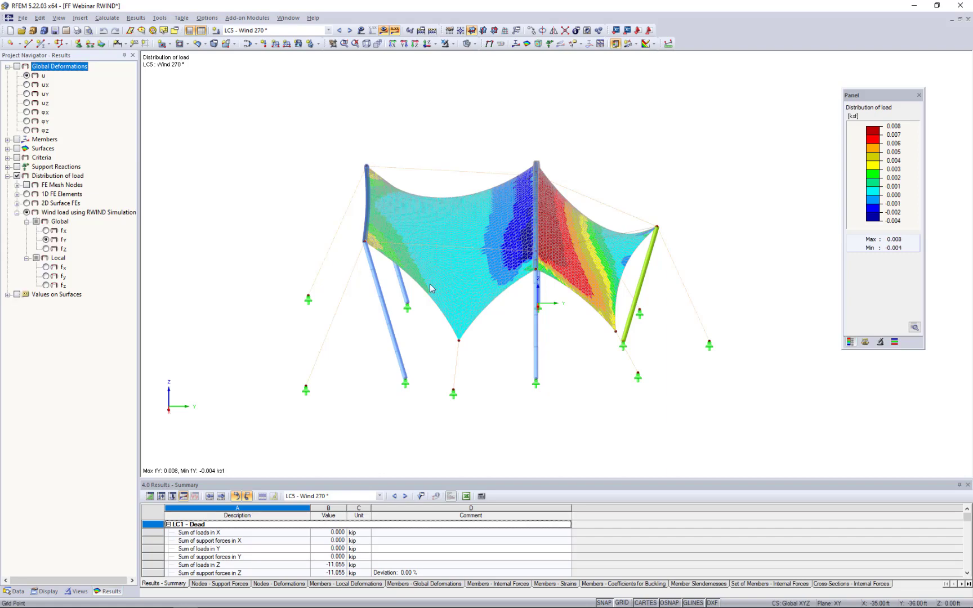
middle_click_drag(504, 326, 528, 316, "ctrl")
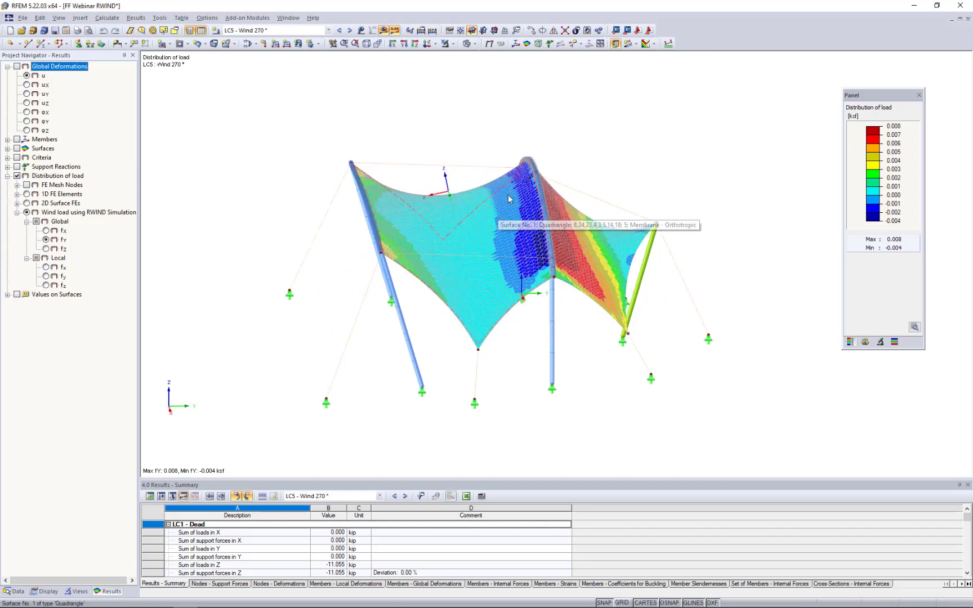
middle_click_drag(554, 287, 495, 280, "ctrl")
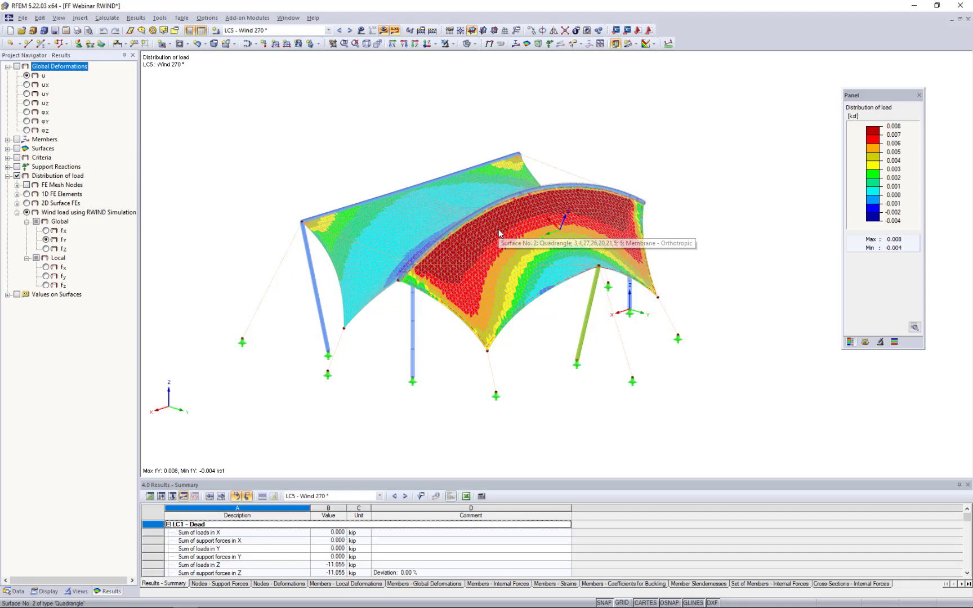
middle_click_drag(393, 336, 686, 341, "ctrl")
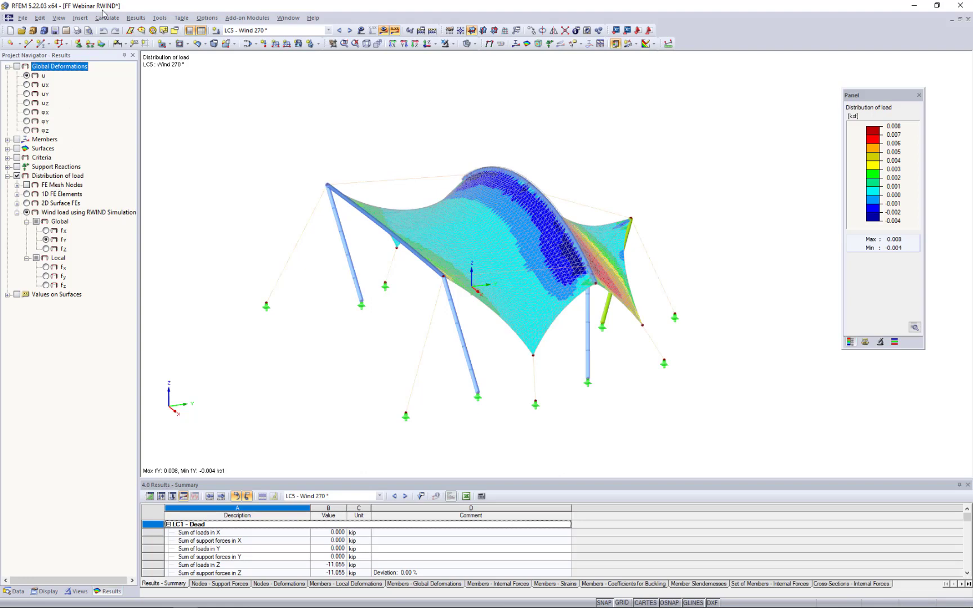
- Switch to load combination CO5 - 1.2D + 1.6S + 0.5W3 and examine its global deformations u
left_click(269, 30)
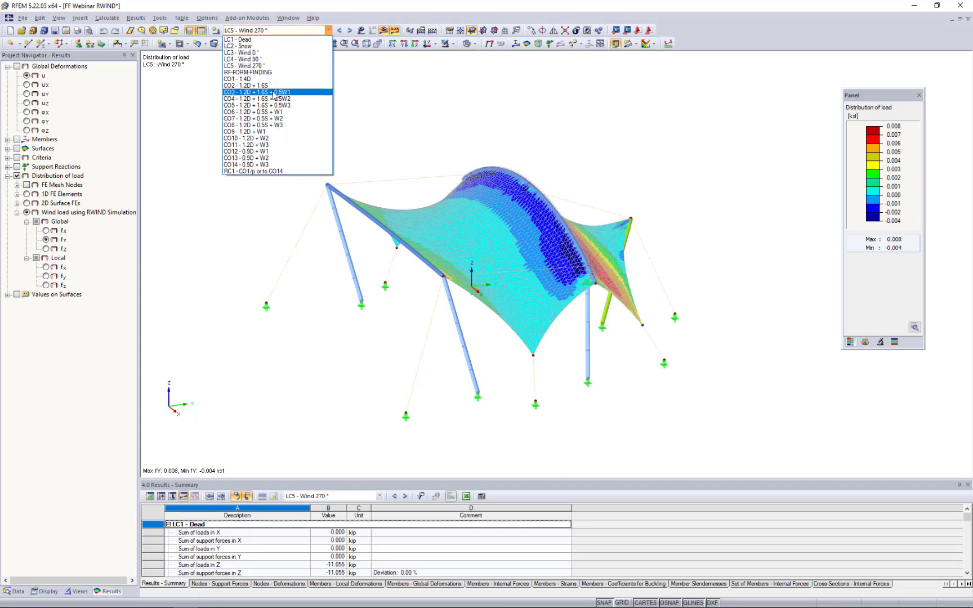
left_click(257, 107)
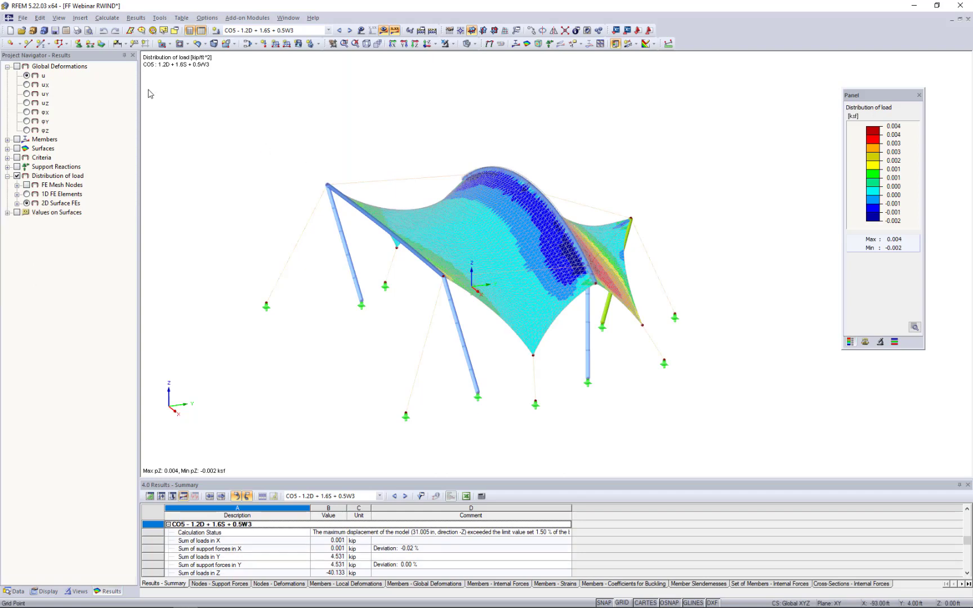
left_click(18, 67)
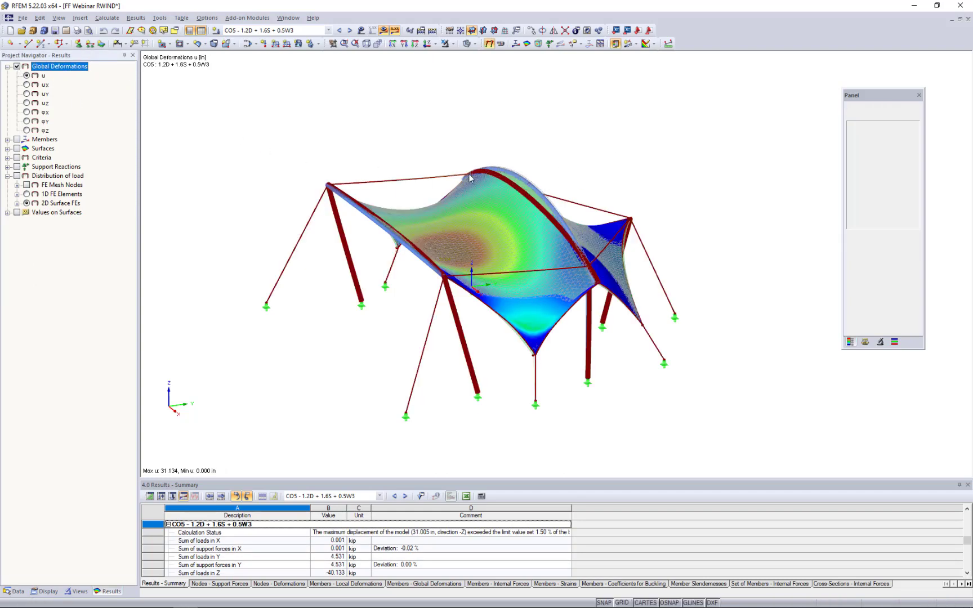
middle_click_drag(425, 211, 596, 147, "ctrl")
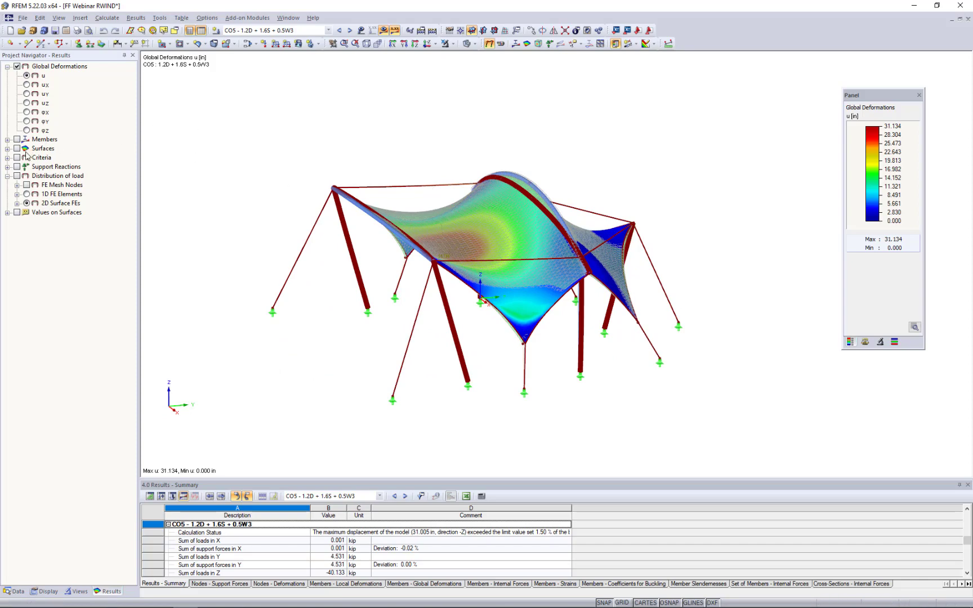
- Display the membrane's basic internal forces nx and ny for CO5 and examine each from a different angle
left_click(7, 148)
left_click(18, 149)
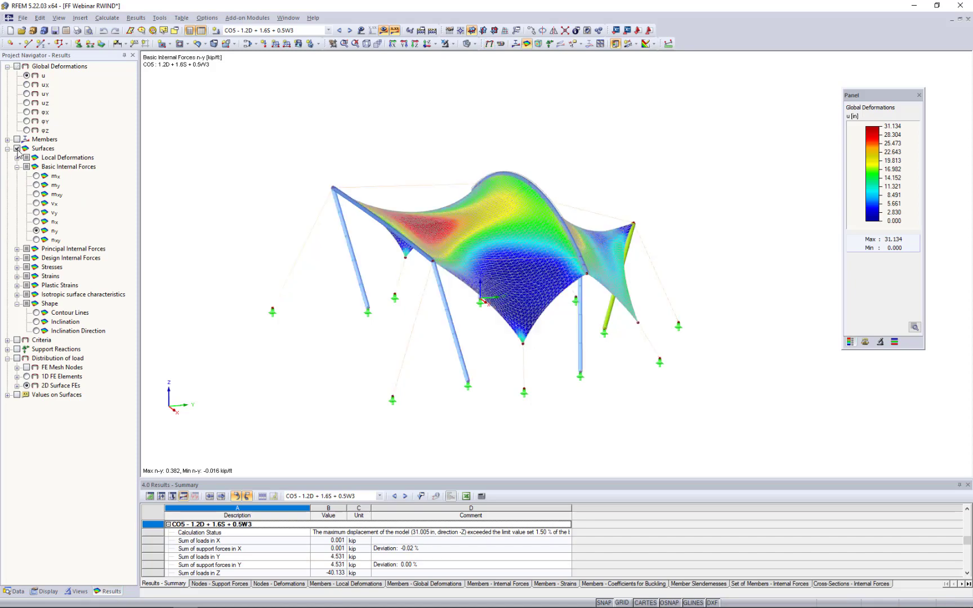
left_click(36, 221)
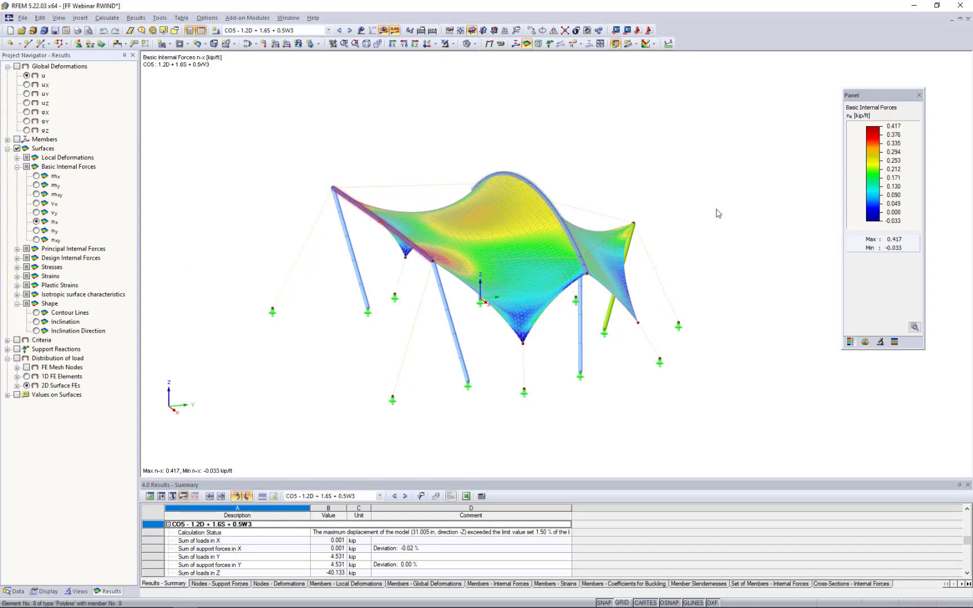
scroll(451, 269, "up", 5)
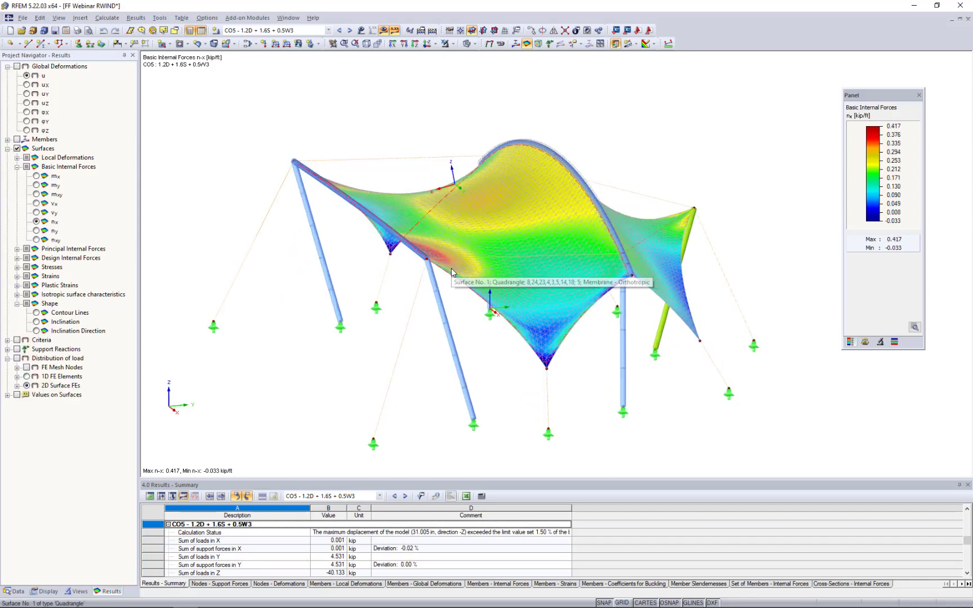
middle_click_drag(577, 284, 481, 272, "ctrl")
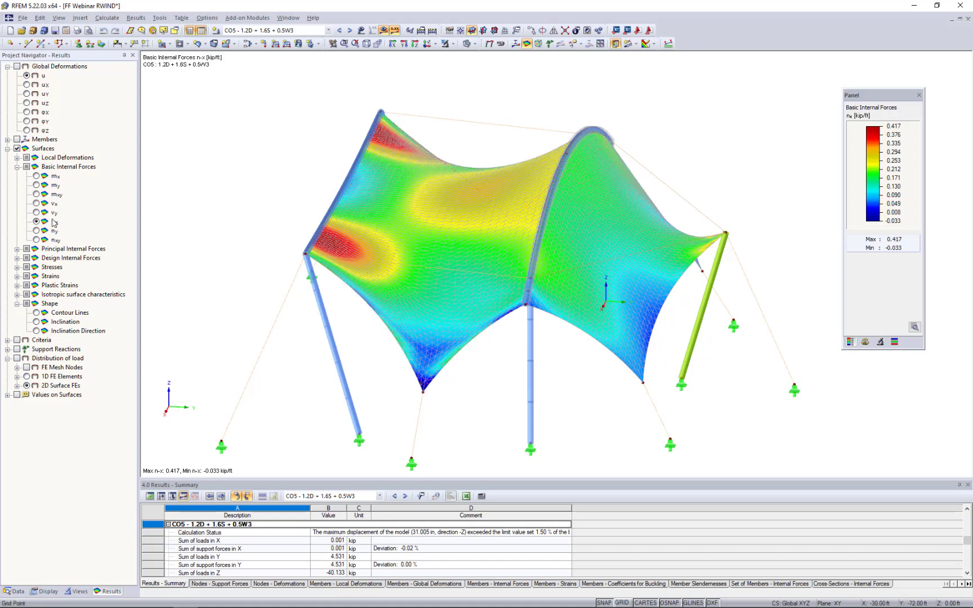
left_click(37, 231)
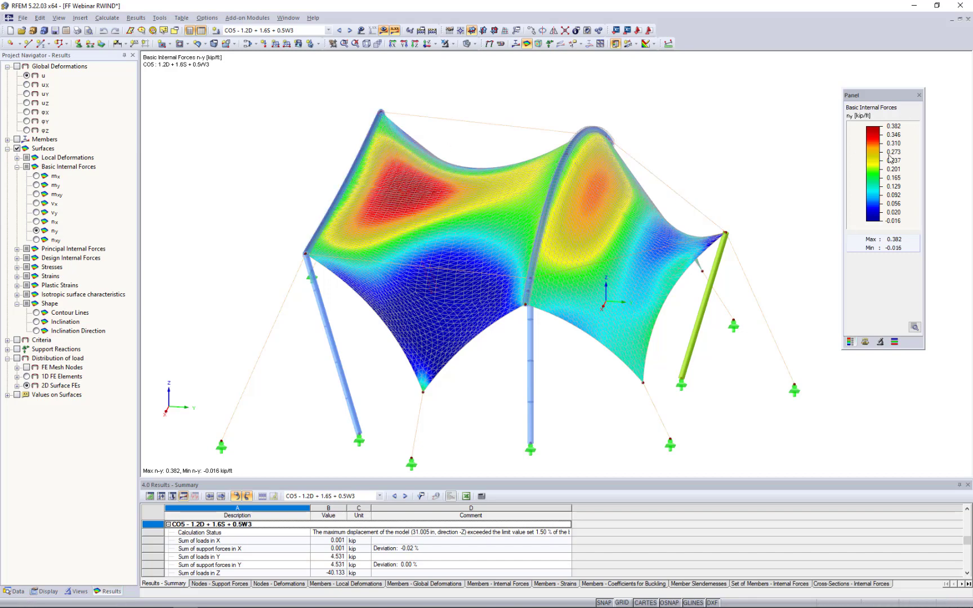
middle_click_drag(389, 357, 448, 332, "ctrl")
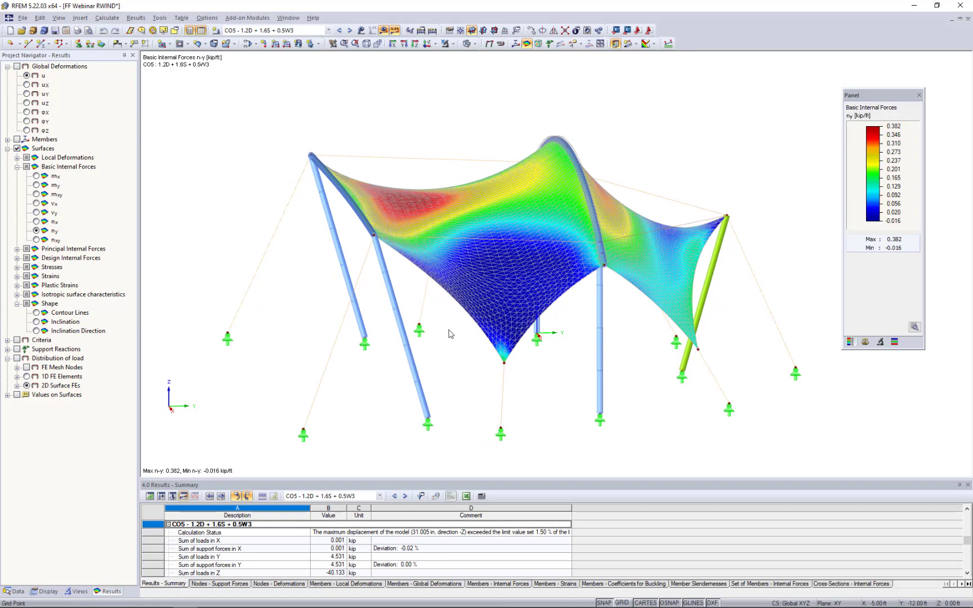
- Replace the surface results with the member bending moment Mz diagrams and view the structure from the open side
left_click(8, 149)
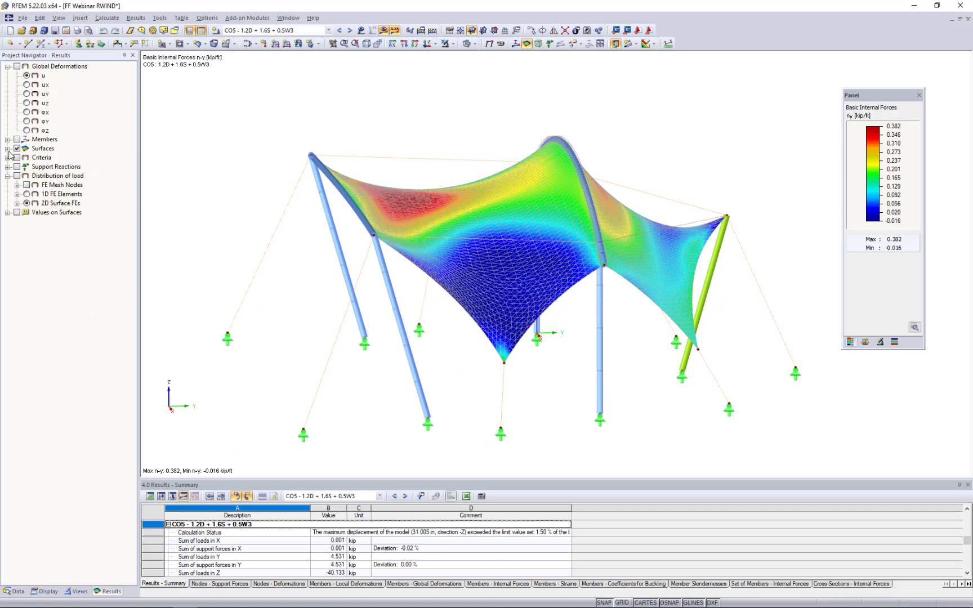
left_click(16, 149)
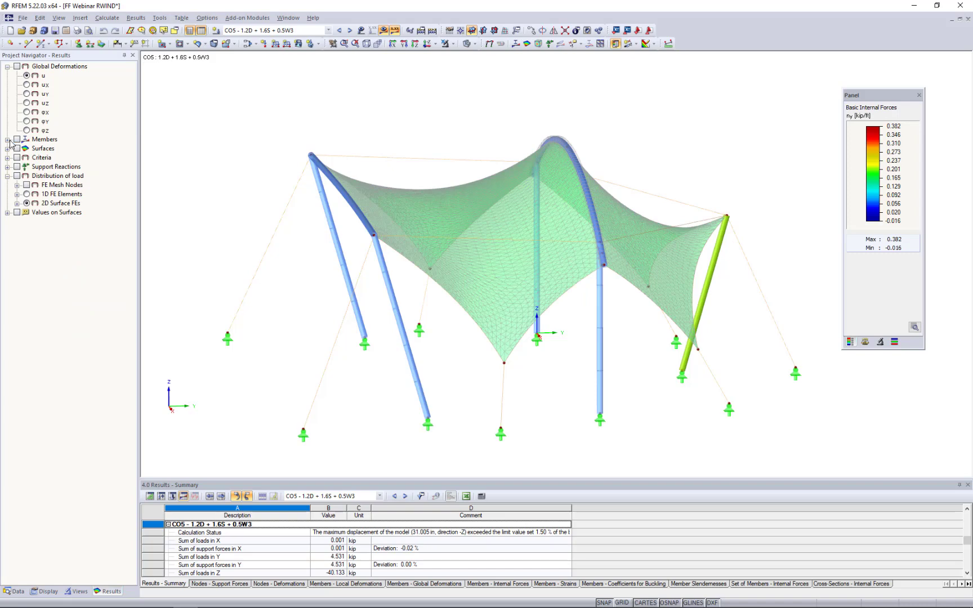
left_click(17, 139)
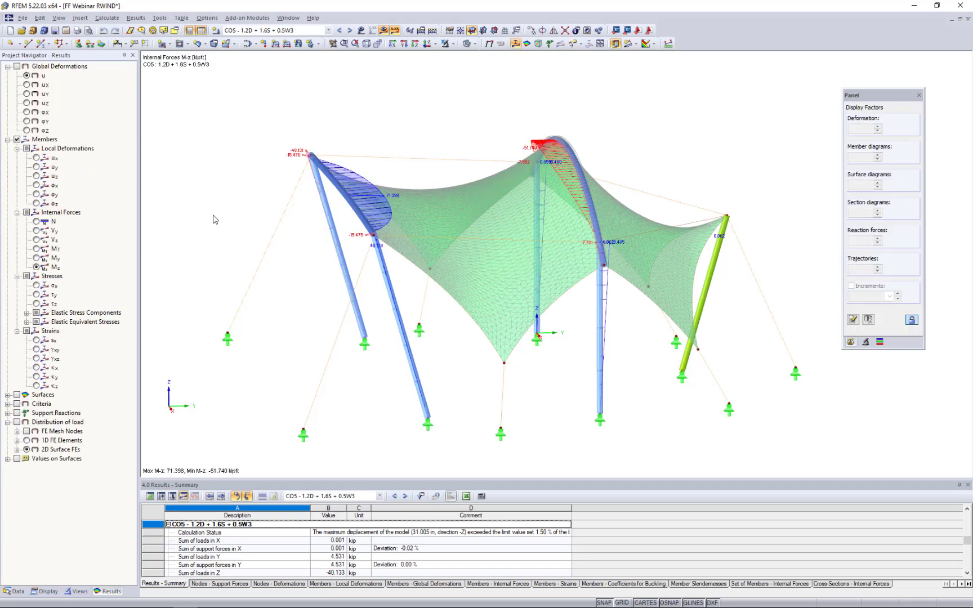
middle_click_drag(283, 233, 355, 250, "ctrl")
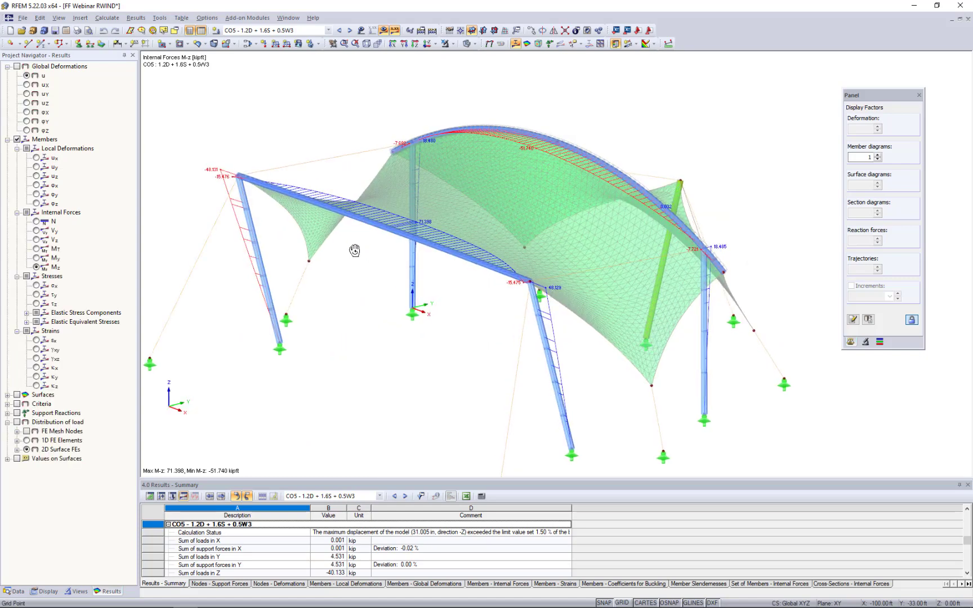
- Show the member axial forces N for CO5 with the model in wireframe display
left_click(37, 222)
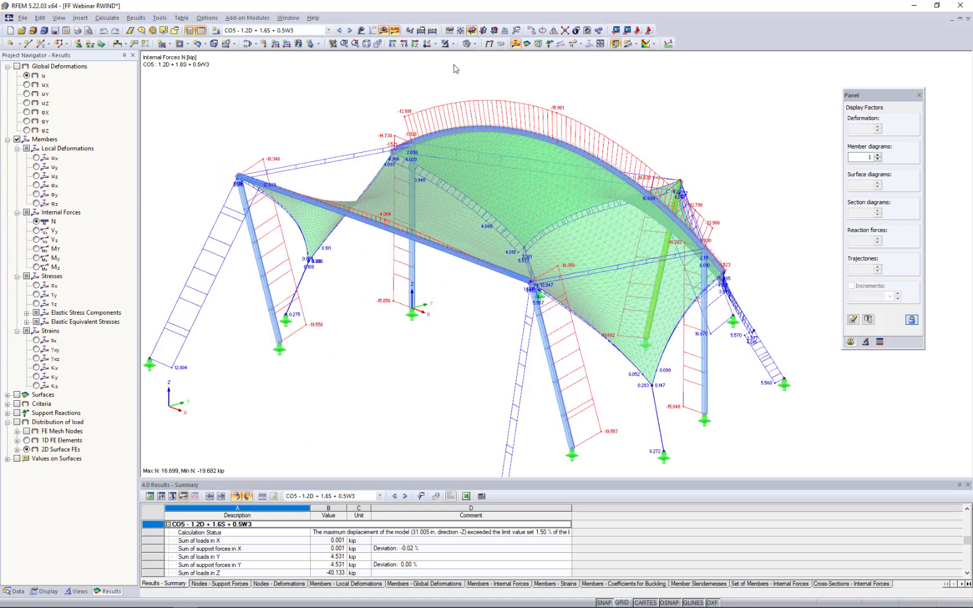
left_click(474, 44)
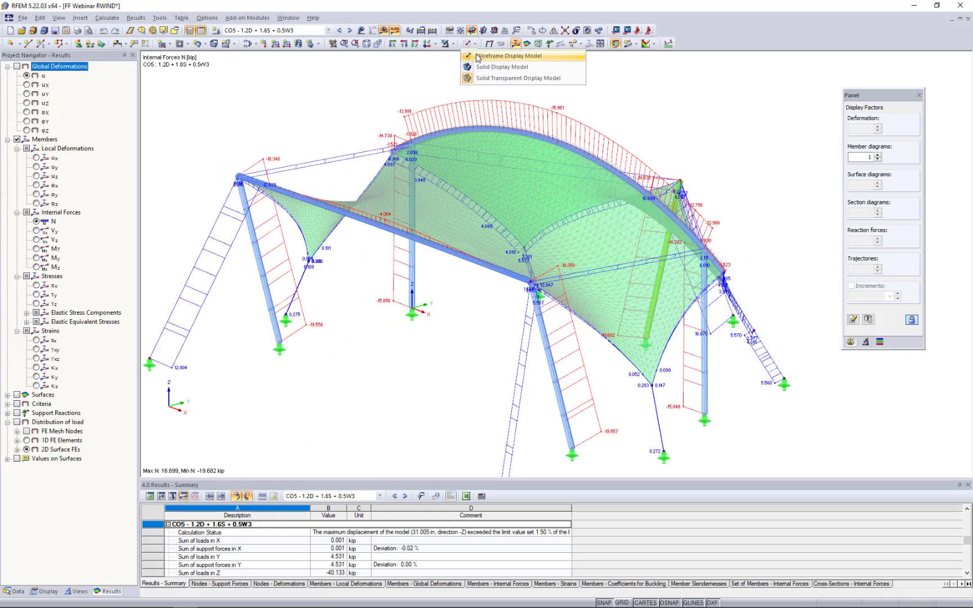
left_click(495, 54)
middle_click_drag(444, 325, 460, 291)
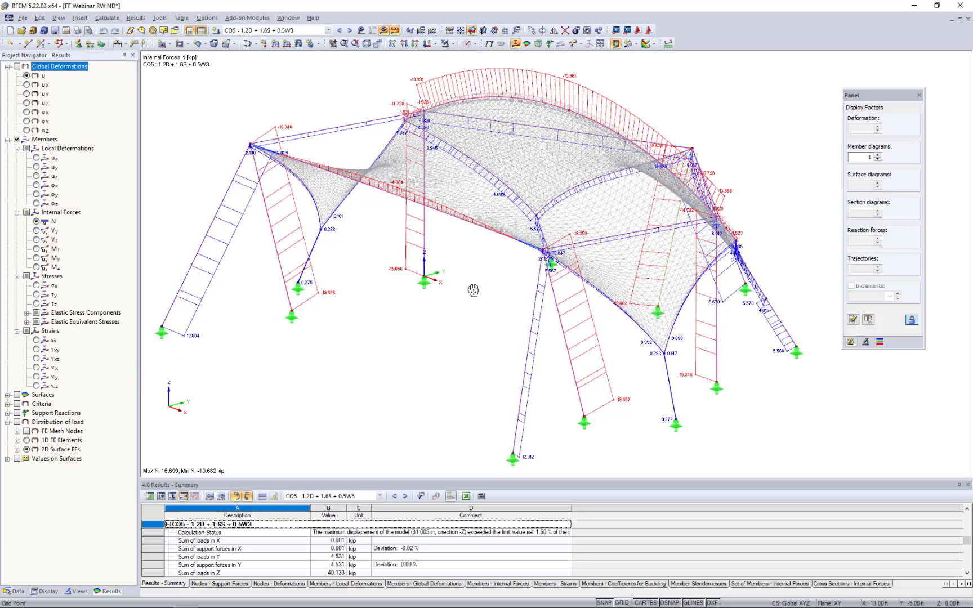
scroll(474, 290, "down", 1)
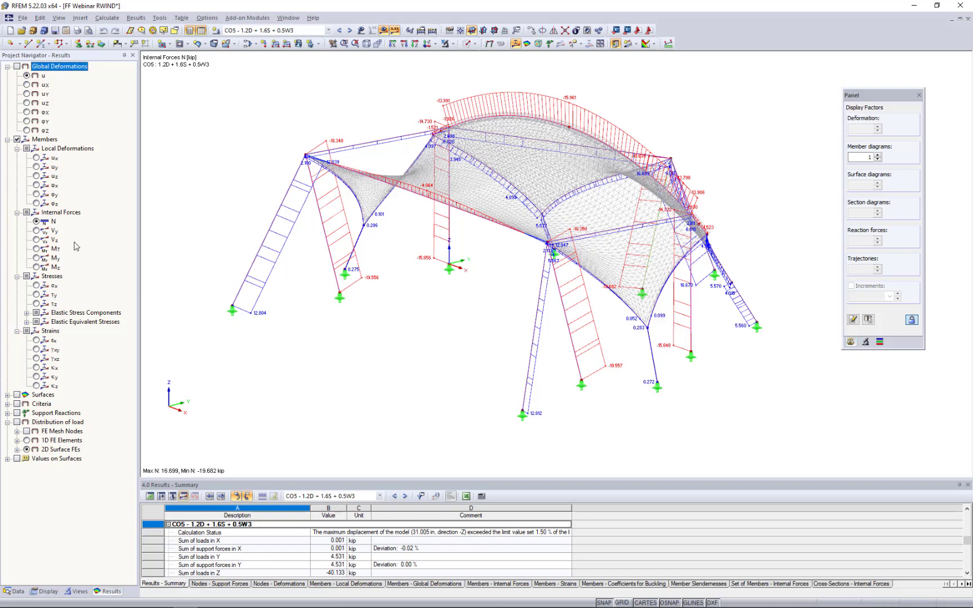
- Review the member internal force diagrams Vy, Vz, My and Mz one after another
left_click(36, 231)
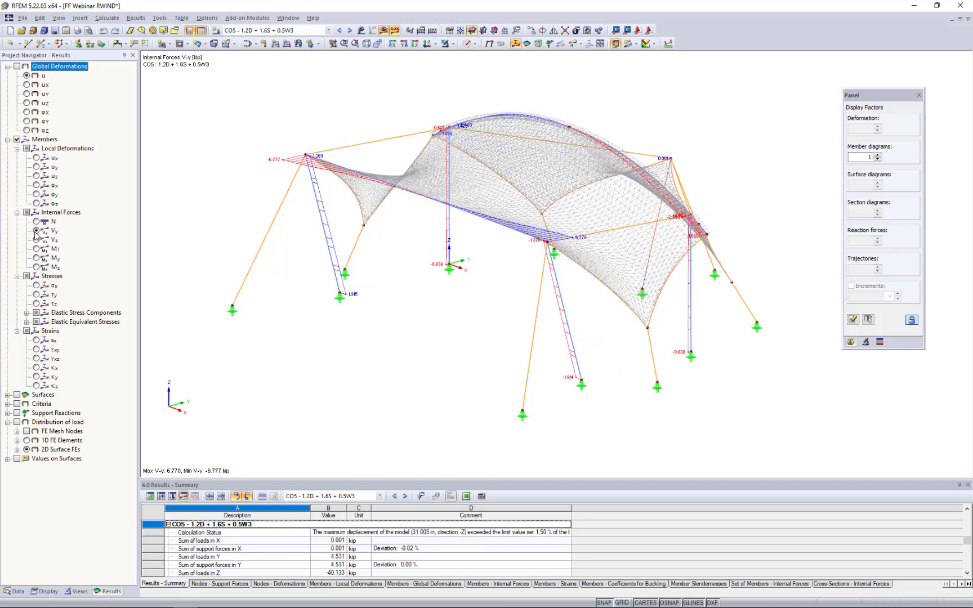
left_click(37, 240)
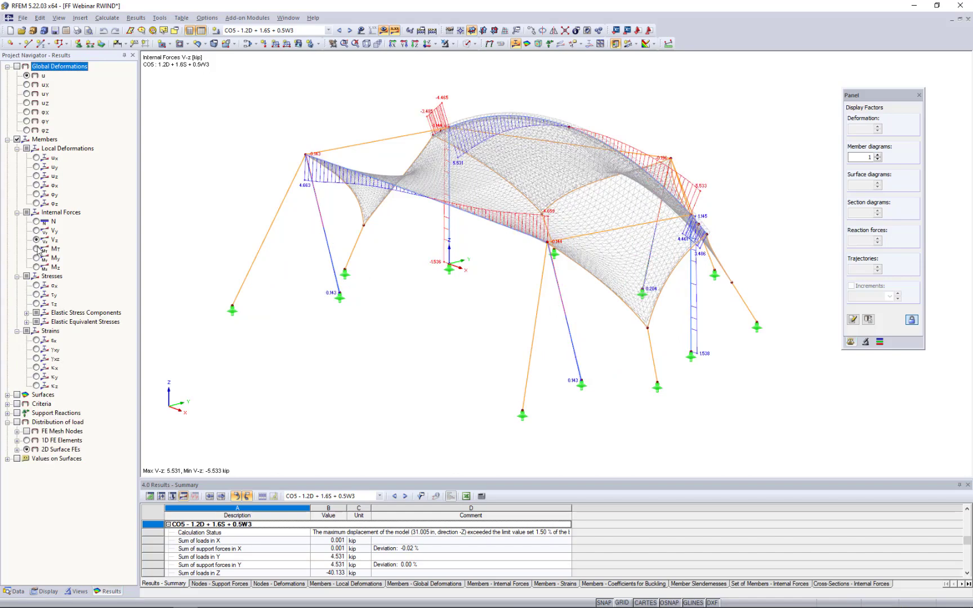
left_click(37, 258)
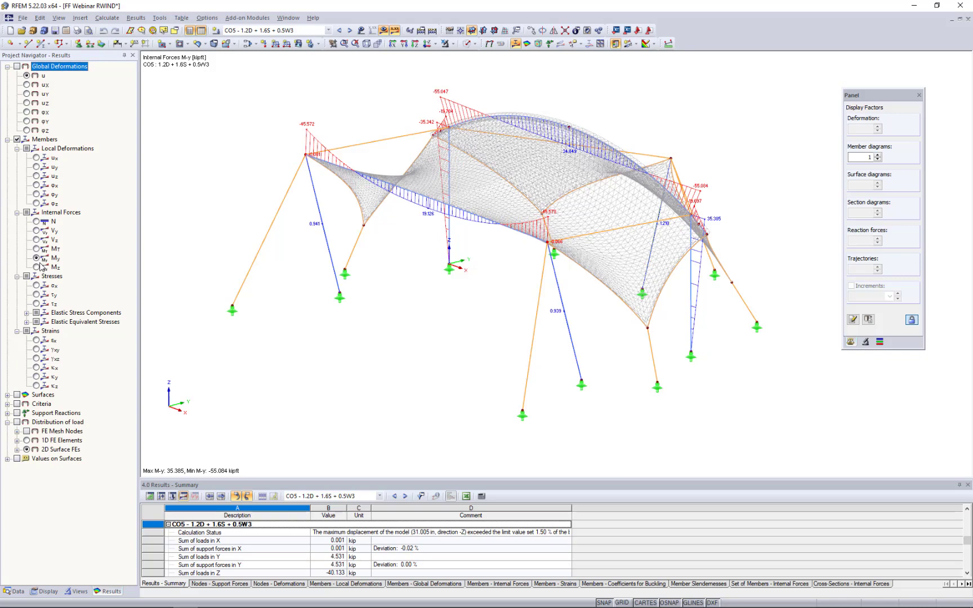
left_click(36, 267)
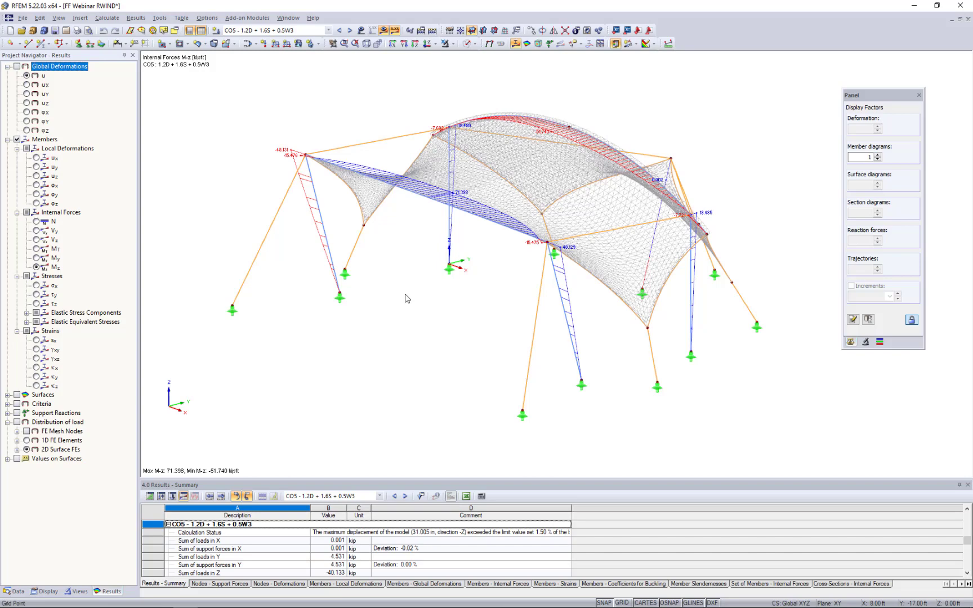
- Hide the results and view the bare model in solid transparent display before returning it to wireframe
left_click(383, 31)
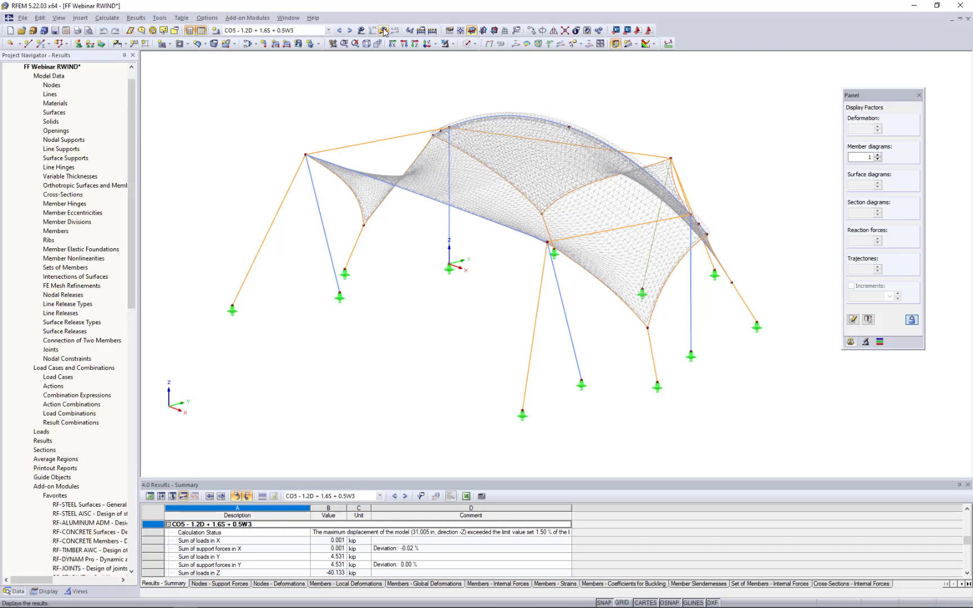
left_click(474, 47)
left_click(484, 82)
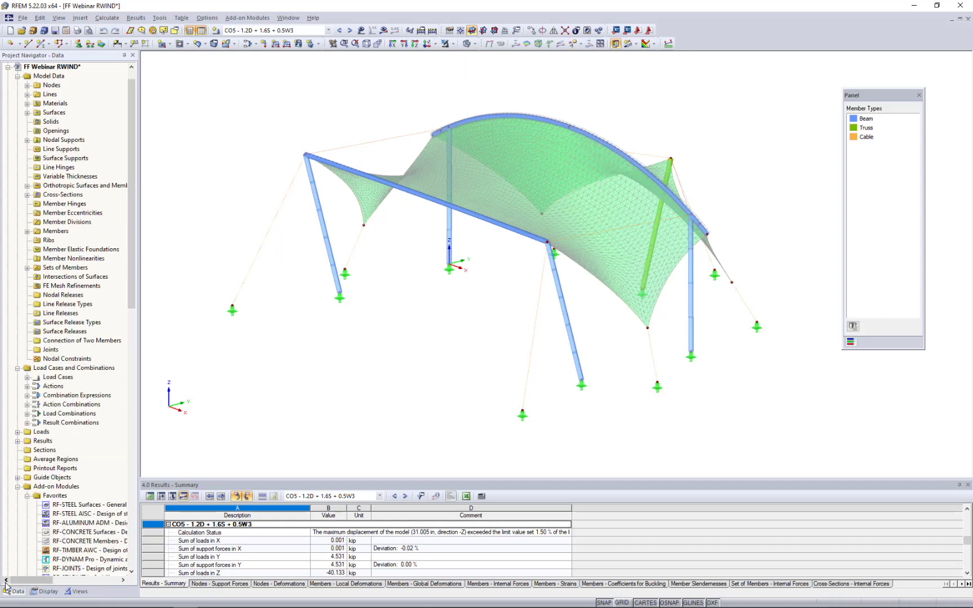
left_click(473, 44)
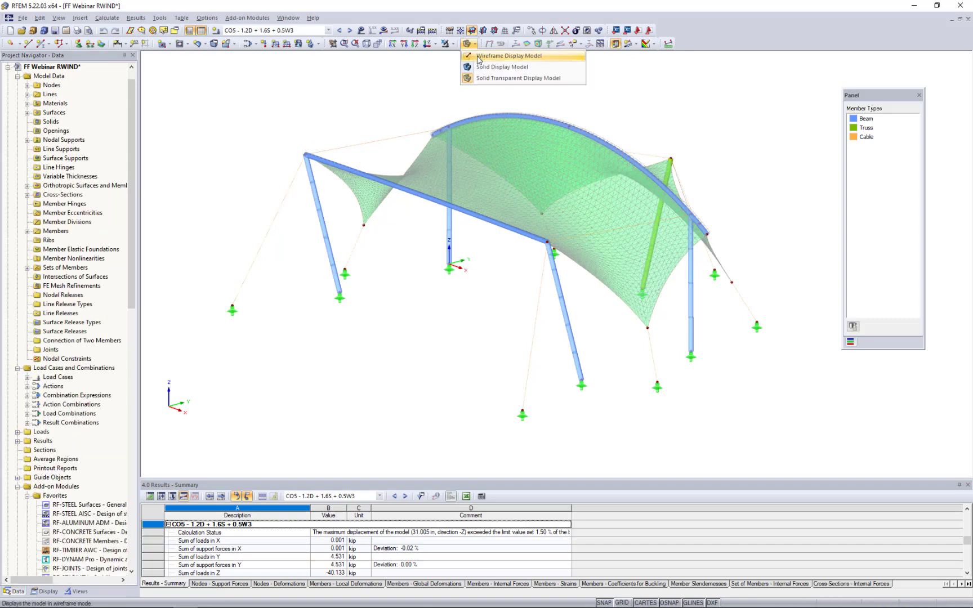
left_click(479, 56)
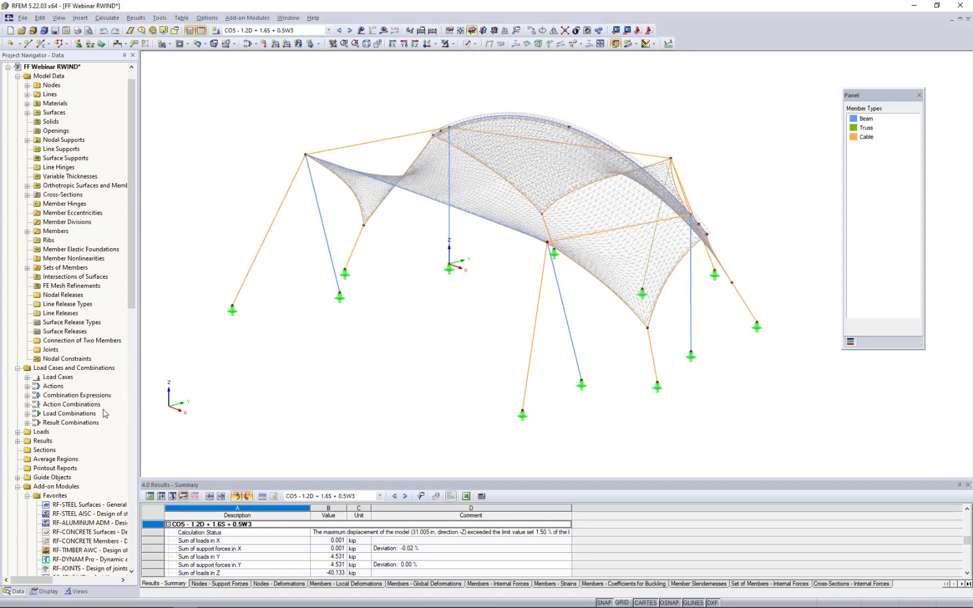
- Open the RF-STABILITY add-on module without activating the FE mesh division for straight members
scroll(104, 414, "down", 4)
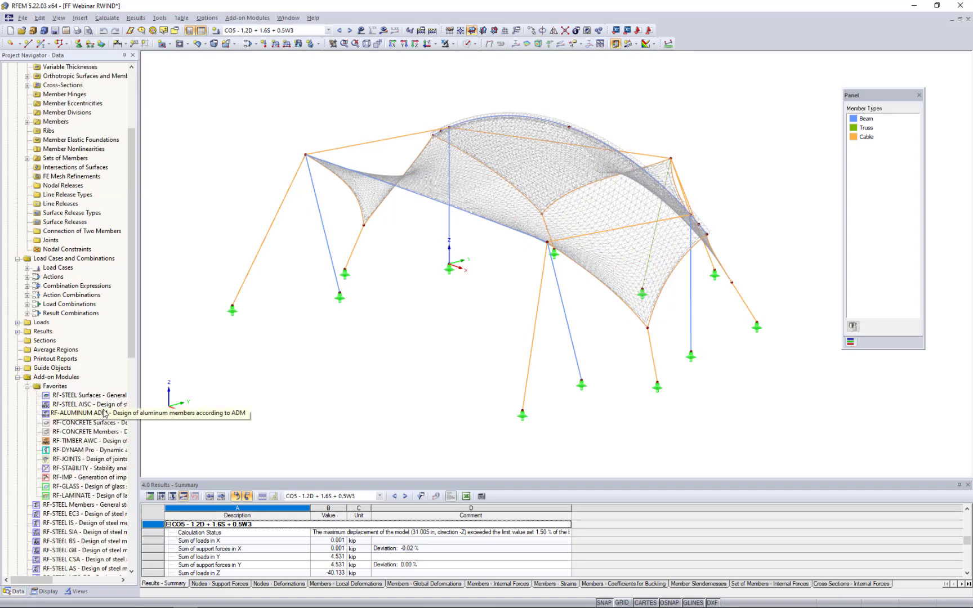
double_click(67, 468)
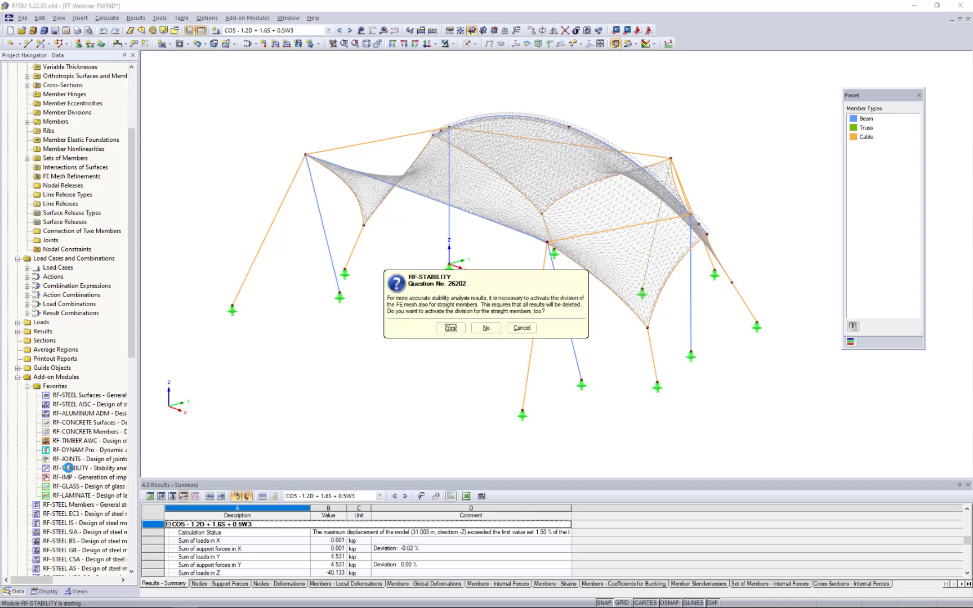
left_click(489, 328)
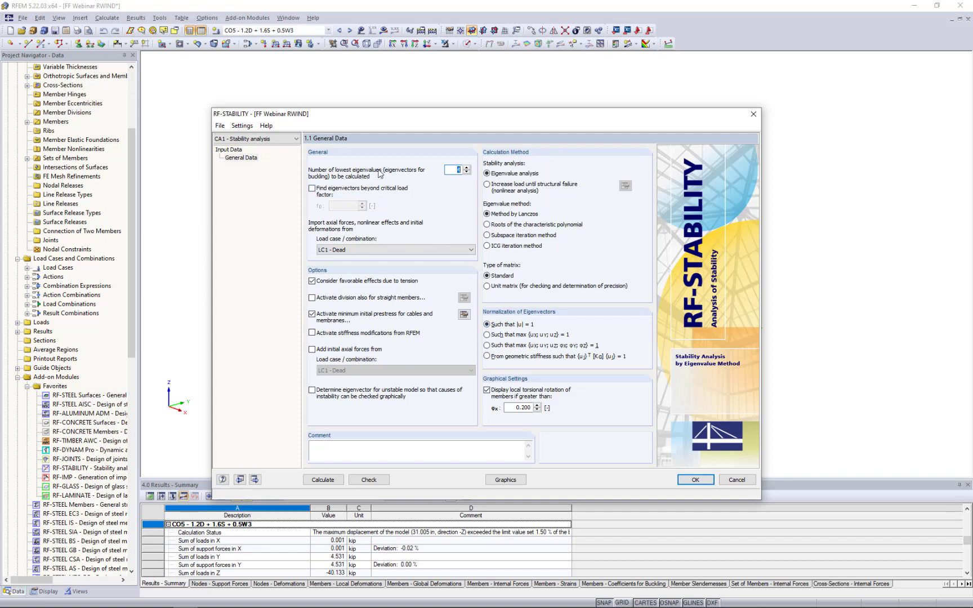
- Calculate the stability analysis for the 6 lowest eigenvalues, importing axial forces from CO2 - 1.2D + 1.6S
left_click(450, 170)
double_click(471, 173)
type("6")
left_click(353, 253)
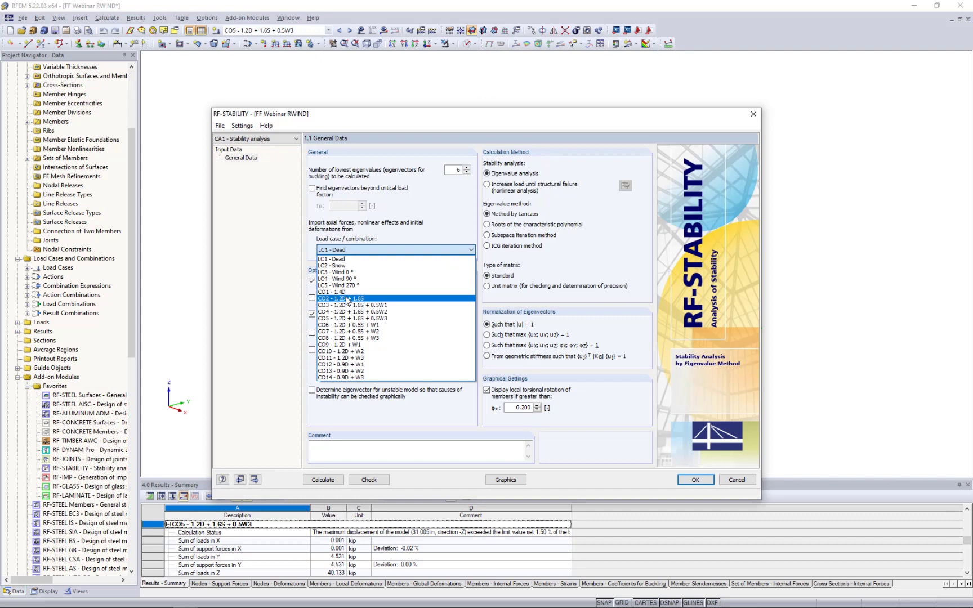
left_click(348, 299)
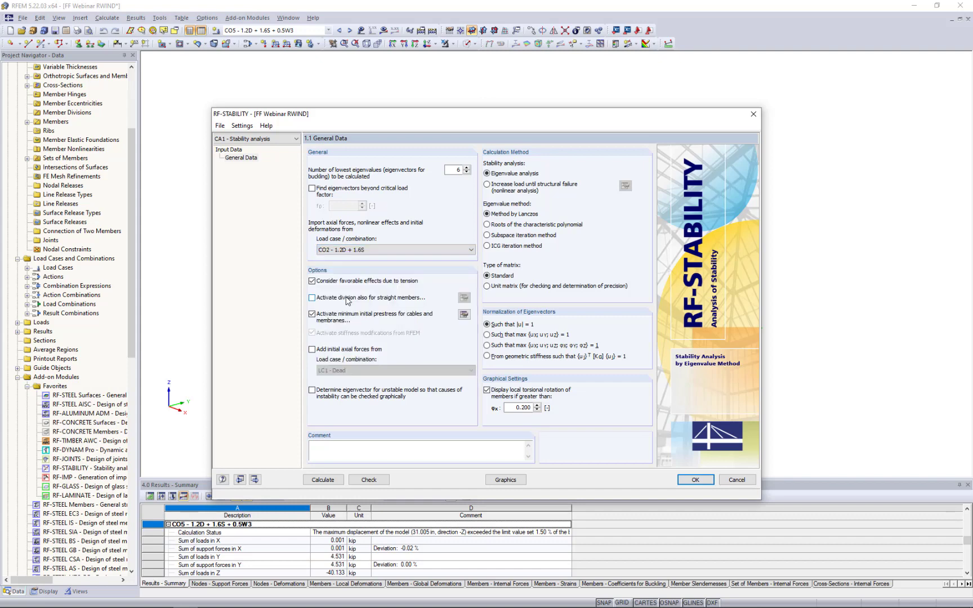
left_click(321, 485)
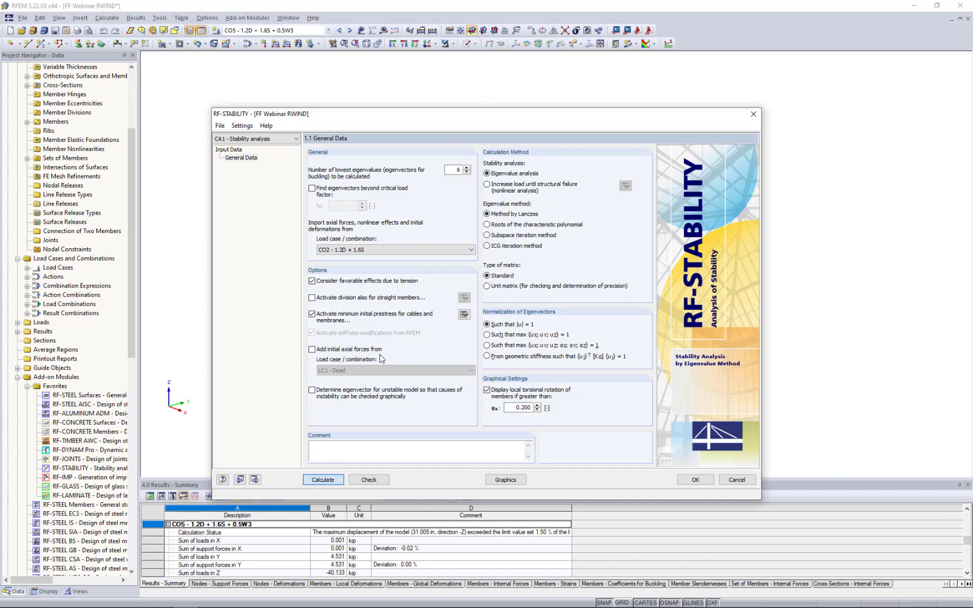
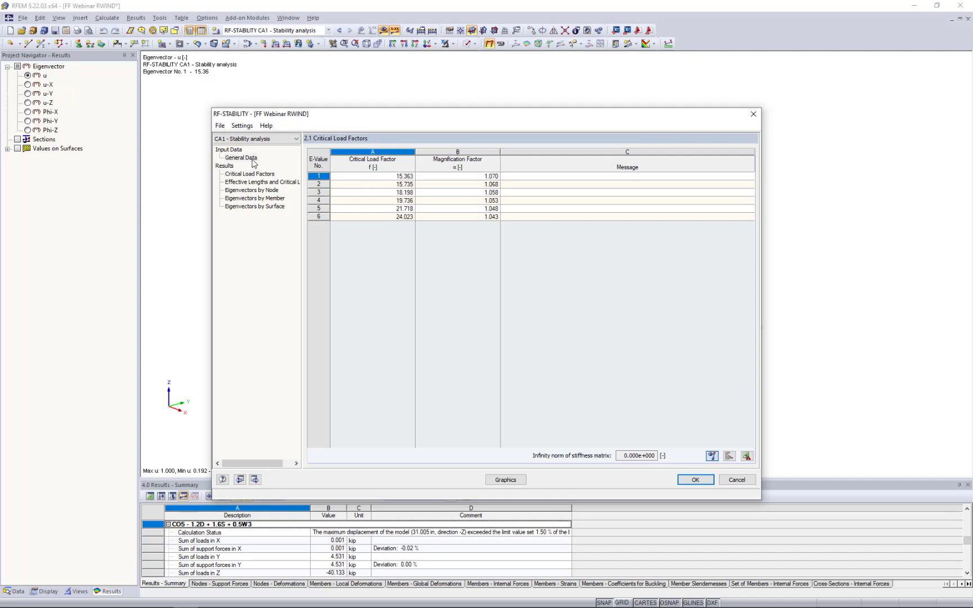
- Check the general data, examine the critical load factors alongside the first buckling mode on the model, and select eigenvalue 2
left_click(252, 159)
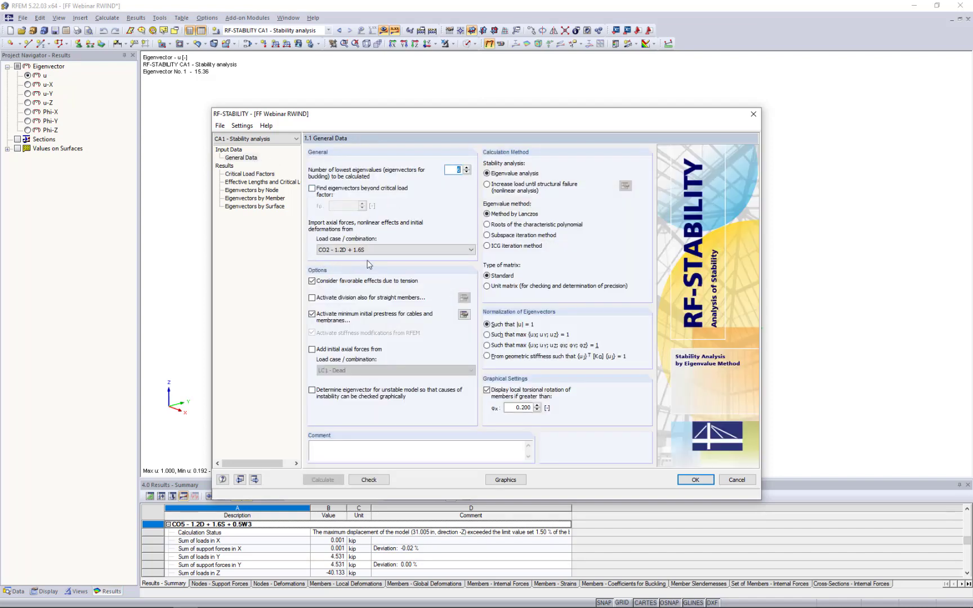
left_click(270, 175)
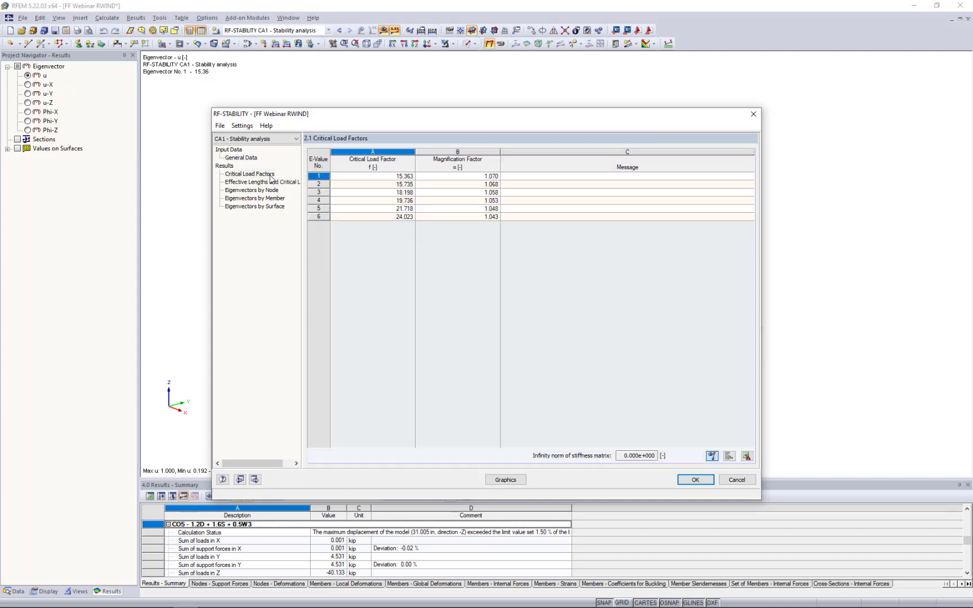
left_click_drag(370, 114, 361, 322)
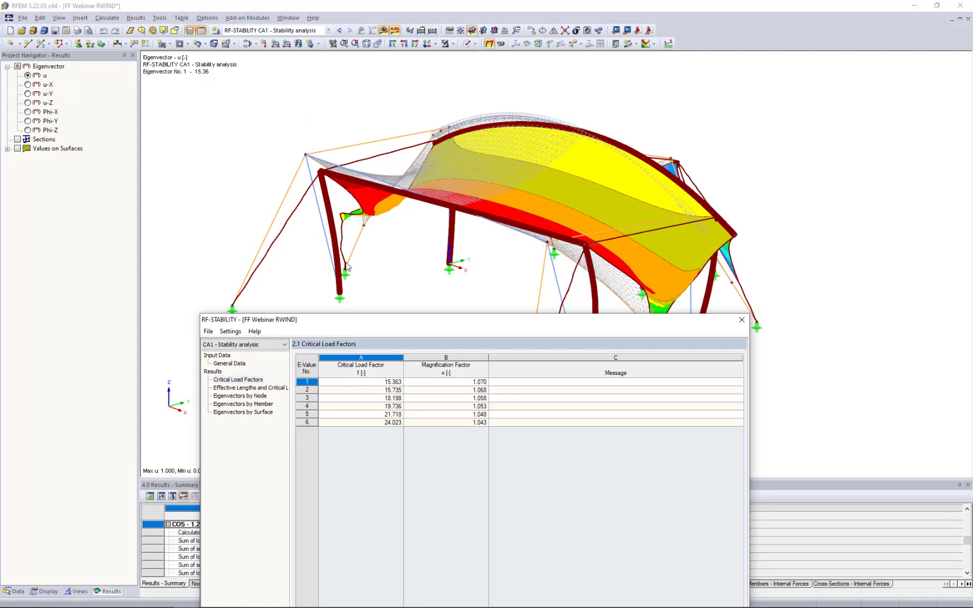
left_click_drag(369, 329, 377, 183)
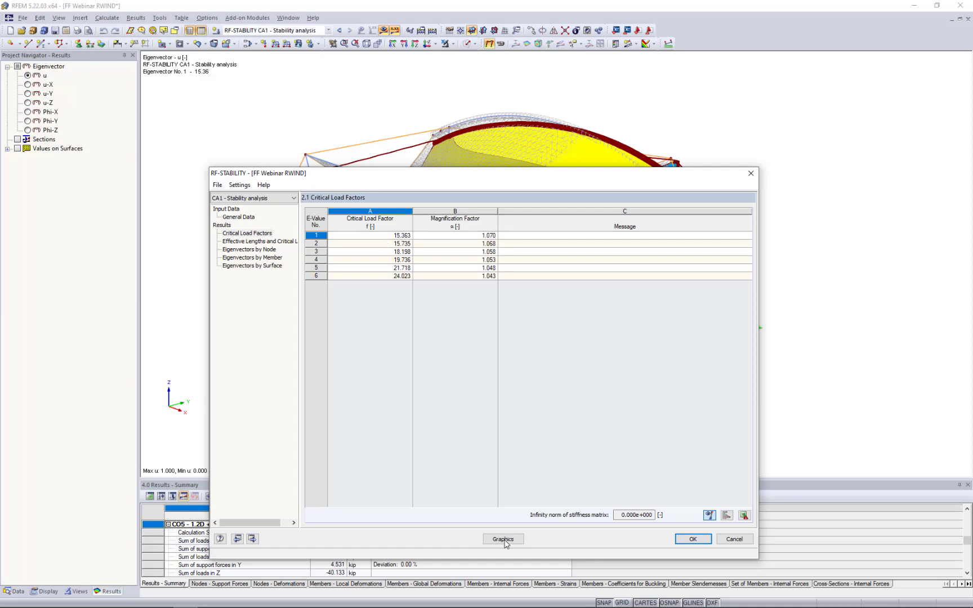
left_click_drag(503, 176, 530, 326)
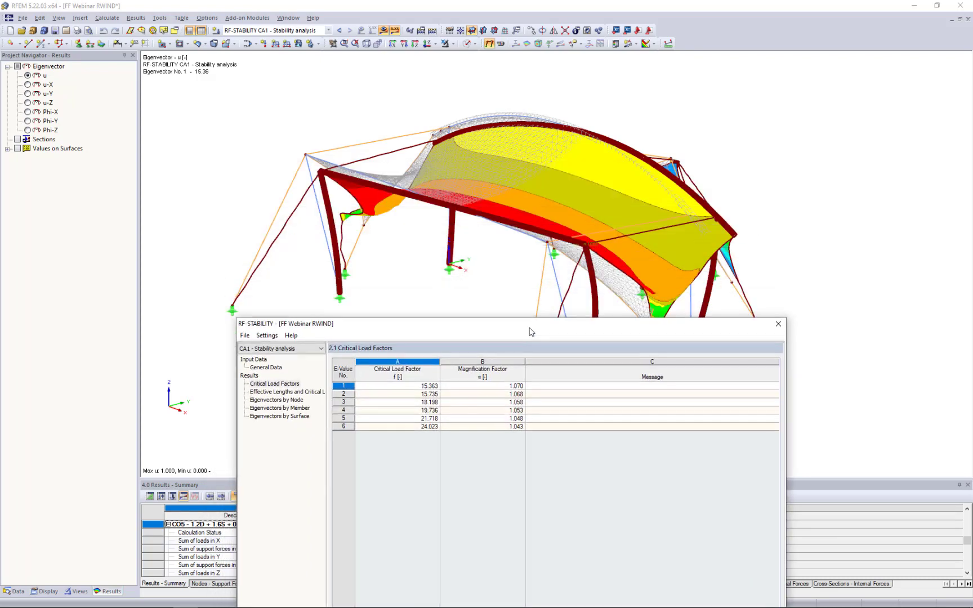
left_click(433, 395)
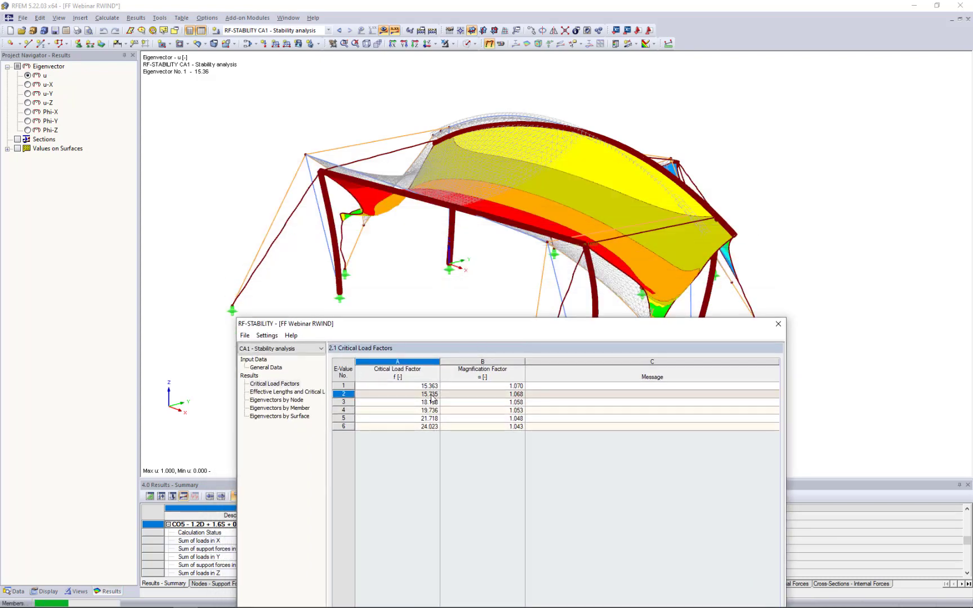
- Select eigenvalue 3 and view its buckling mode graphically on the whole model
left_click(429, 402)
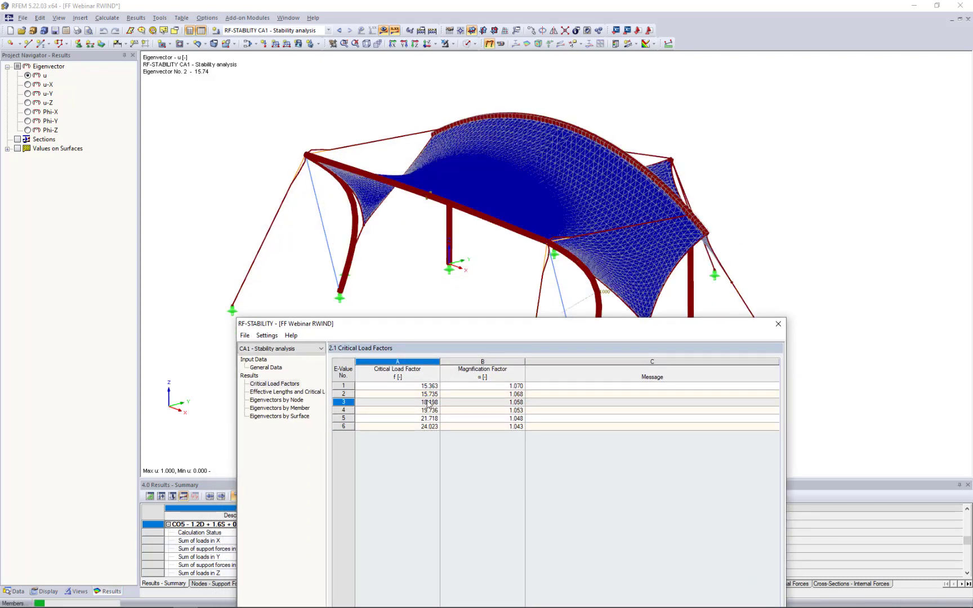
left_click_drag(458, 325, 460, 177)
left_click(526, 541)
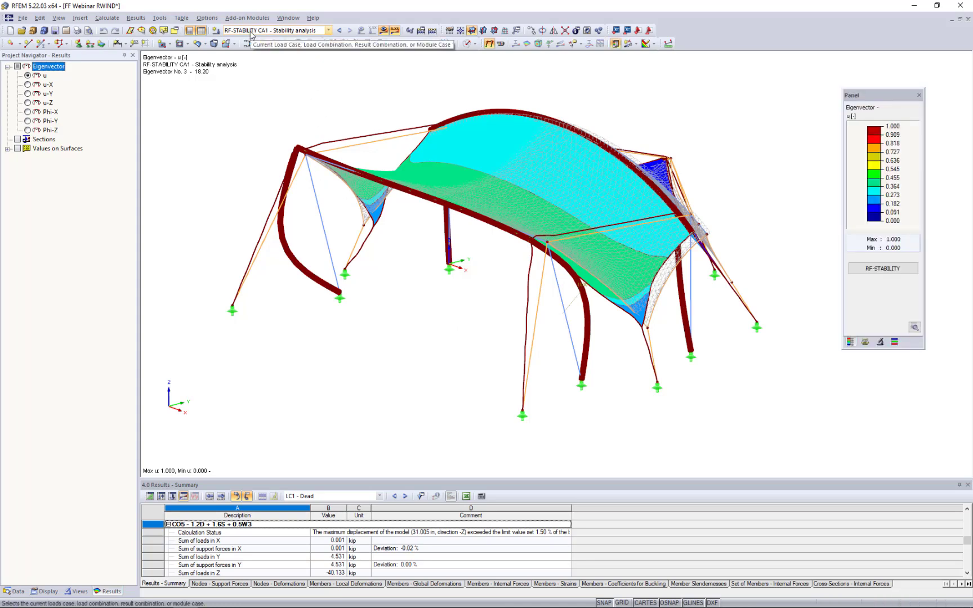
left_click(251, 32)
left_click(251, 32)
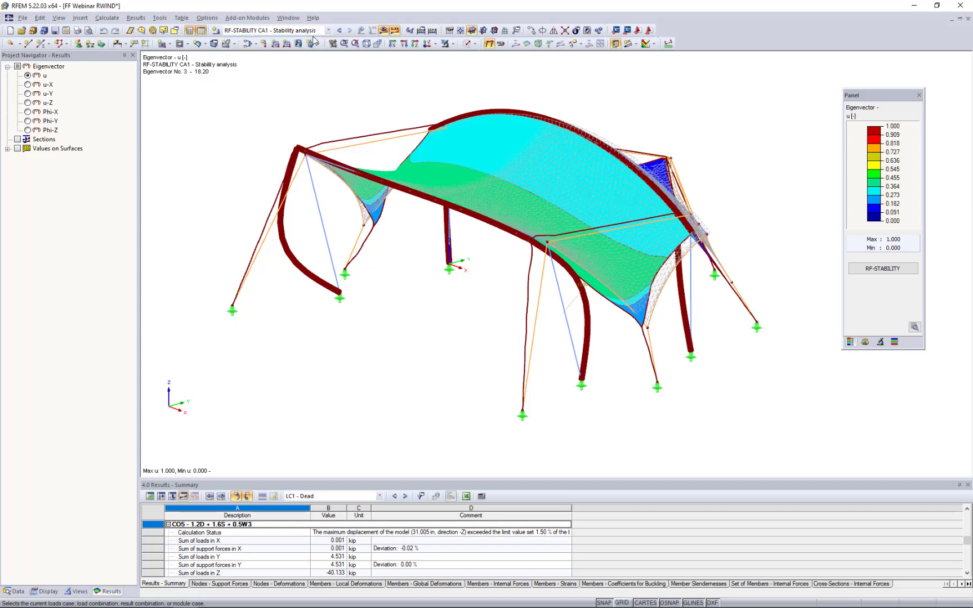
- Use the display factors to show eigenvector 1 - 15.36 and examine its mode shape on the structure
left_click(865, 341)
left_click(865, 342)
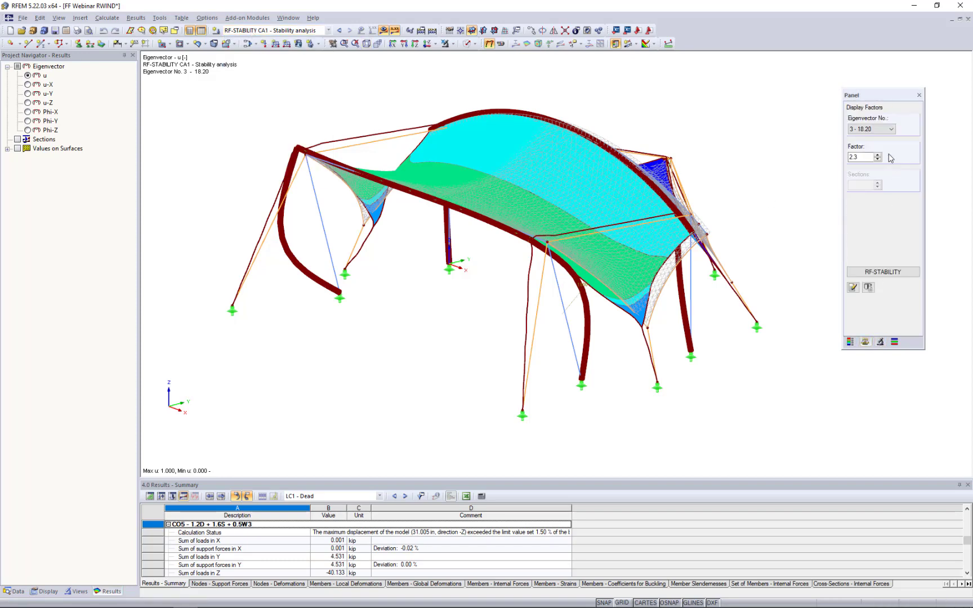
left_click(878, 130)
left_click(865, 139)
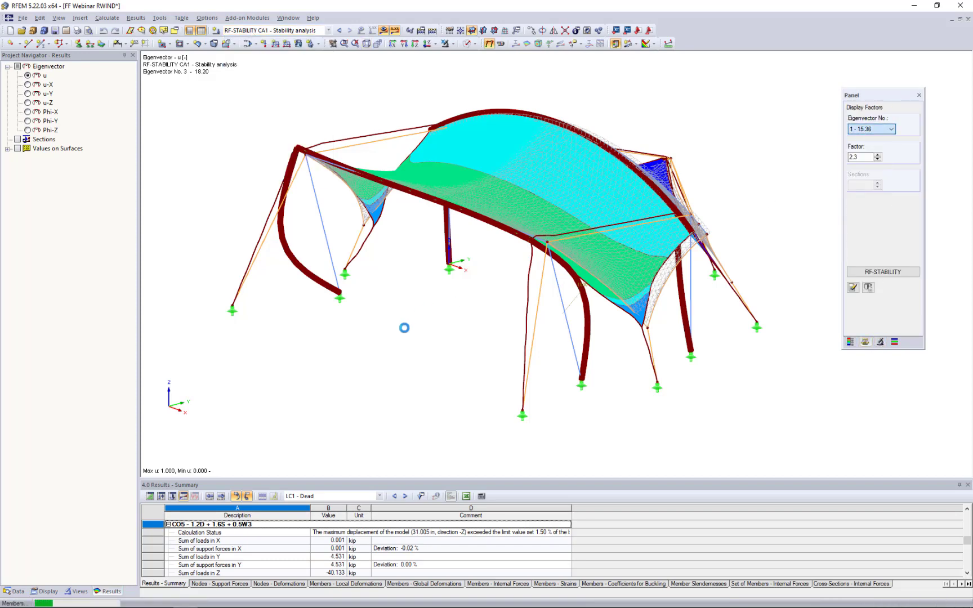
middle_click_drag(471, 312, 642, 317, "ctrl")
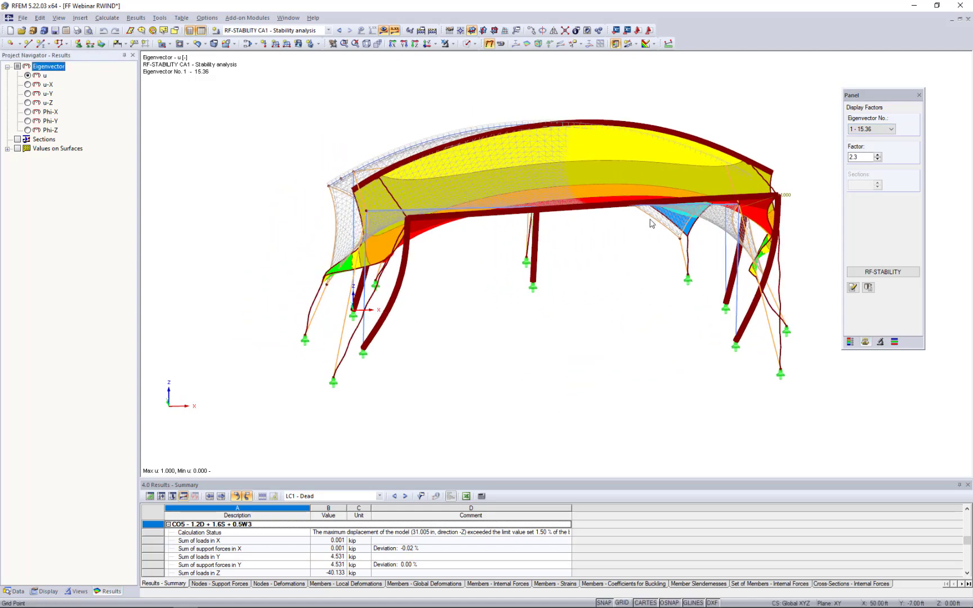
- Turn off the coloured result contours so the mode shape shows only the plain deformed members
left_click(652, 43)
left_click(659, 119)
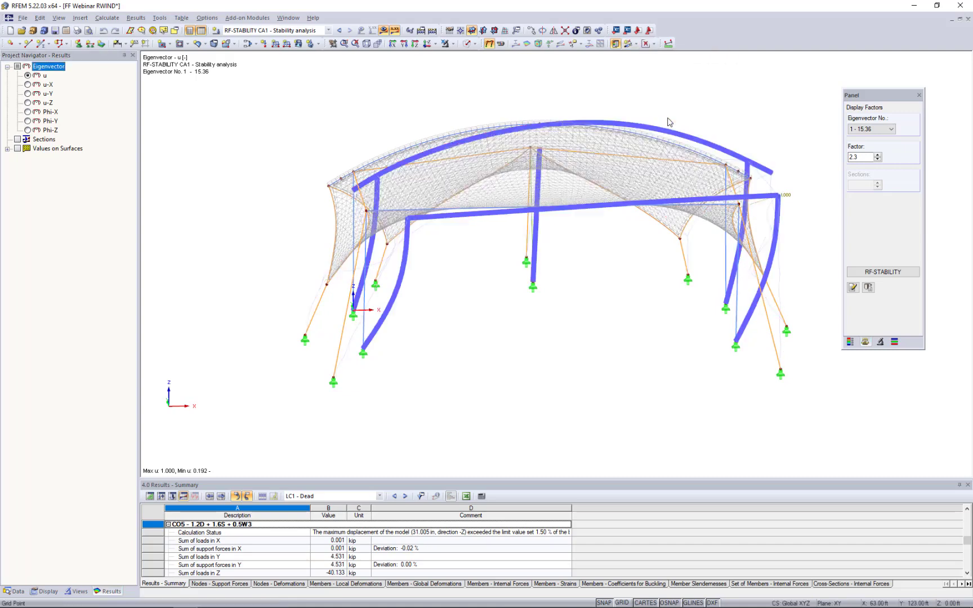
middle_click_drag(369, 273, 242, 279)
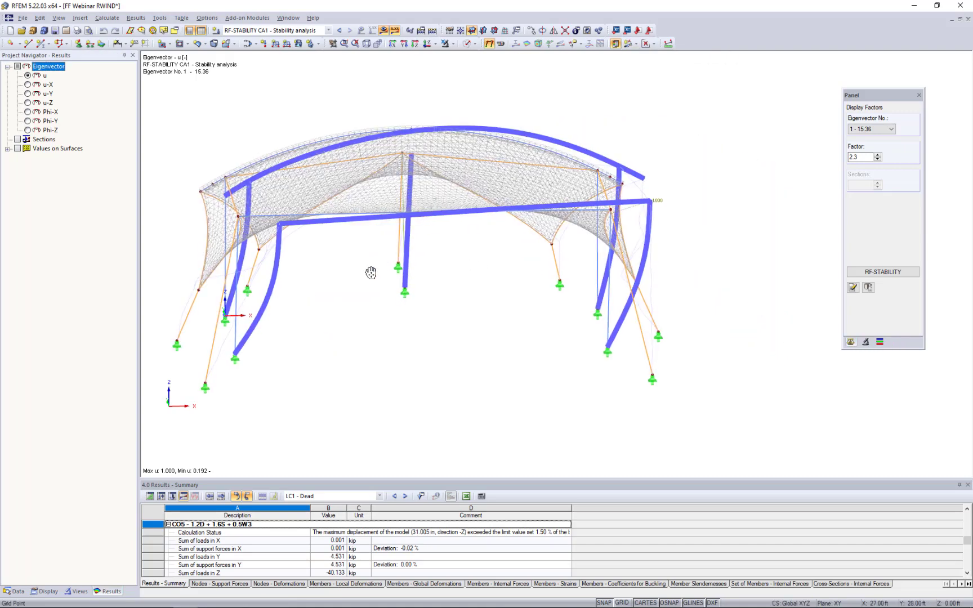
- Display eigenvectors 2 - 15.74, 3 - 18.20 and 4 - 19.74 in turn and examine each buckling shape
left_click(870, 129)
left_click(863, 146)
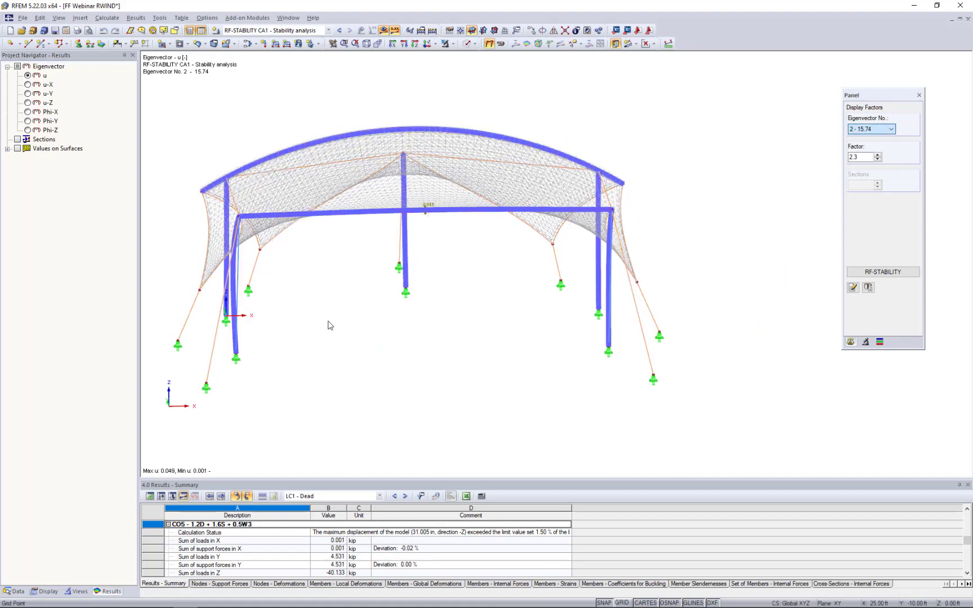
middle_click_drag(330, 326, 706, 269, "ctrl")
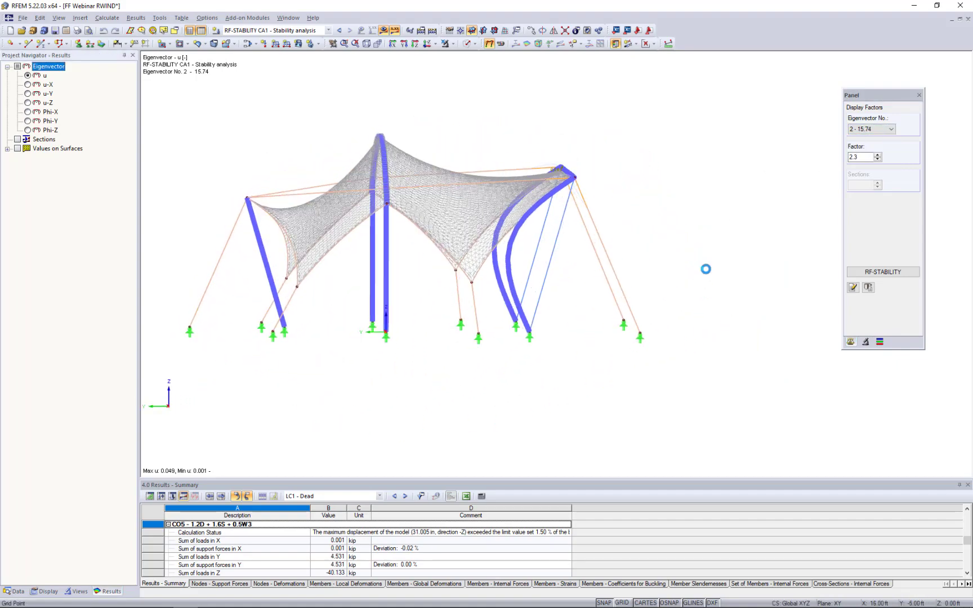
left_click(870, 128)
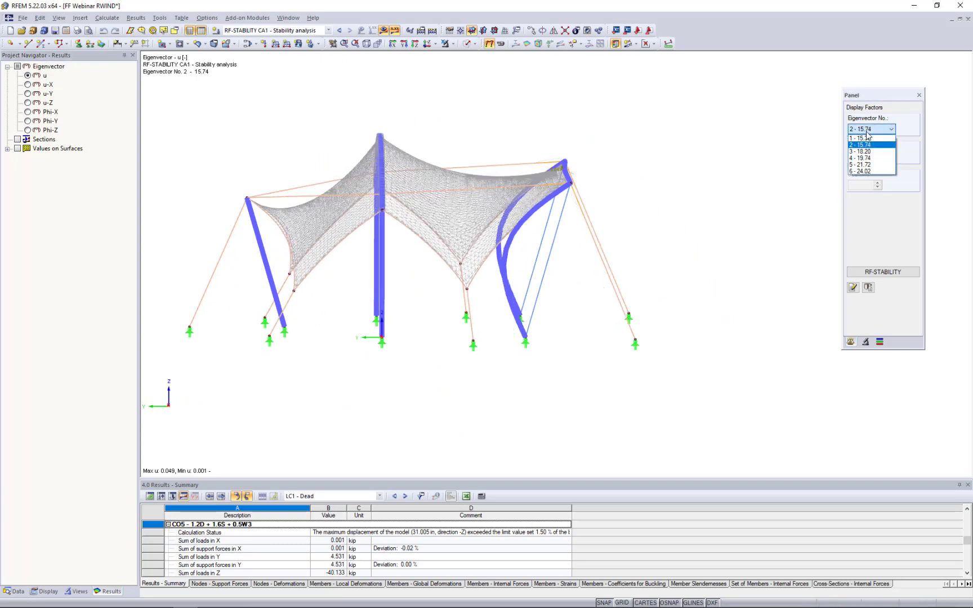
left_click(863, 152)
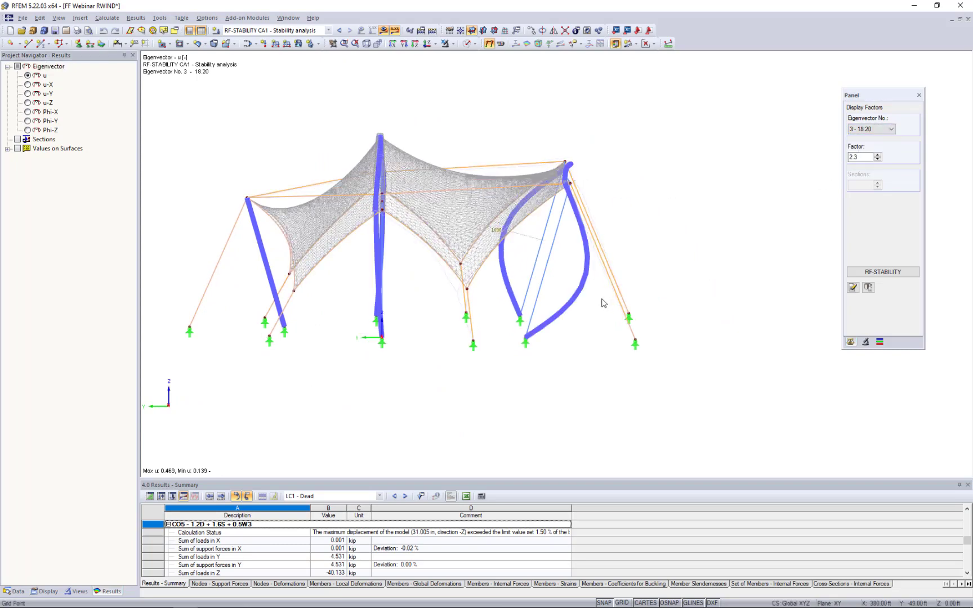
middle_click_drag(685, 250, 419, 292, "ctrl")
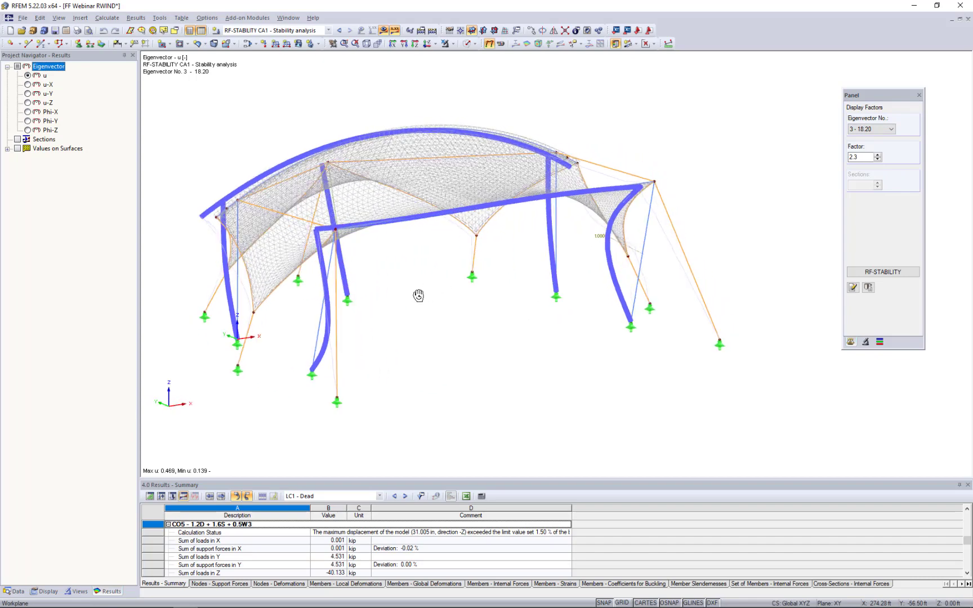
left_click(870, 129)
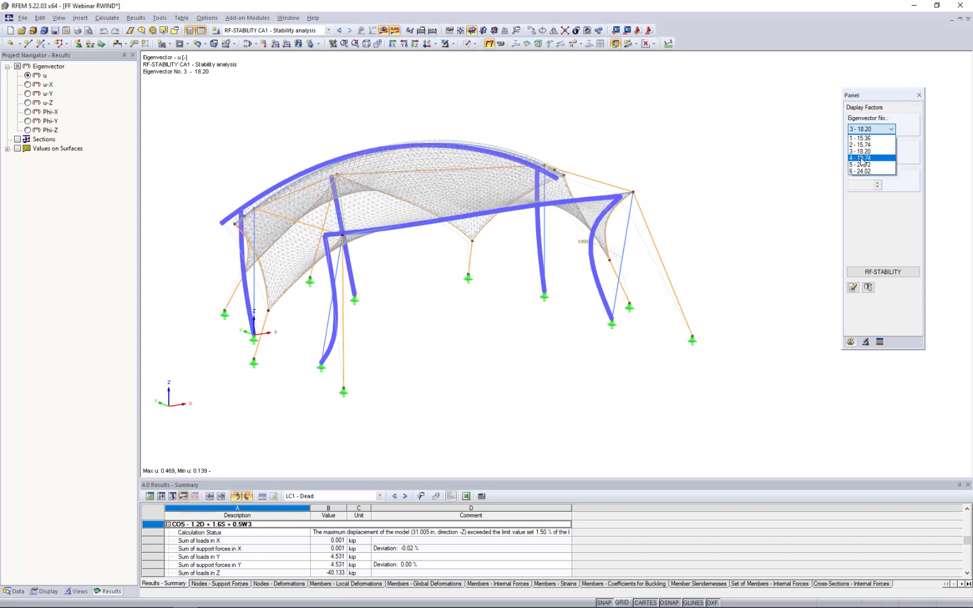
left_click(862, 159)
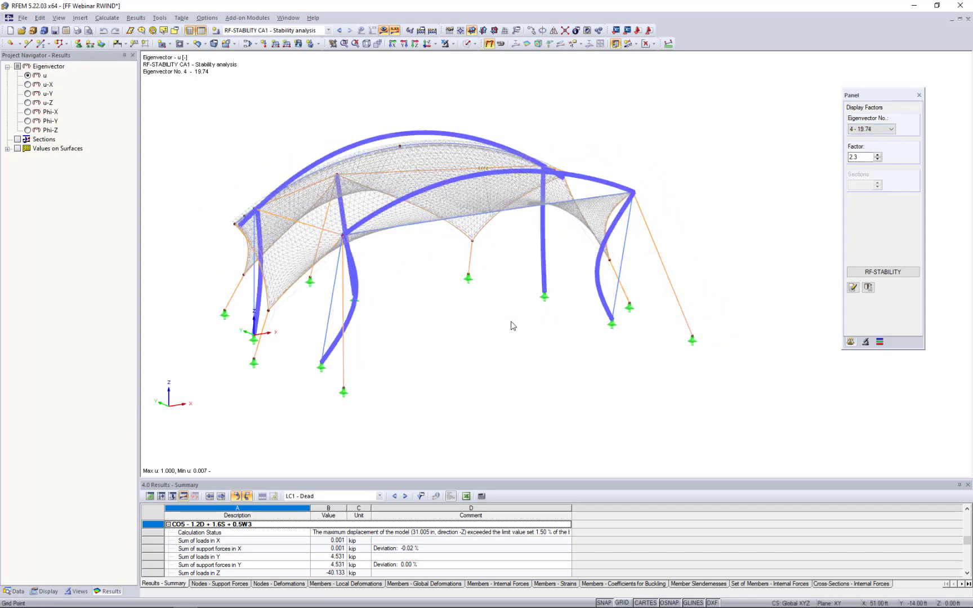
middle_click_drag(508, 324, 449, 356, "ctrl")
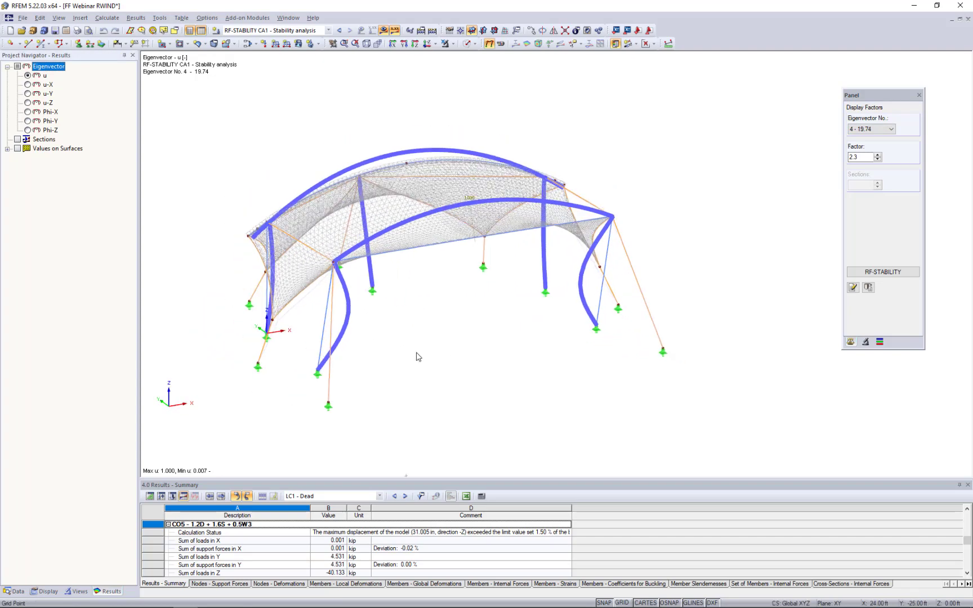
- Reopen the RF-STABILITY results, review the members' effective lengths and critical loads, and close the module
left_click(883, 271)
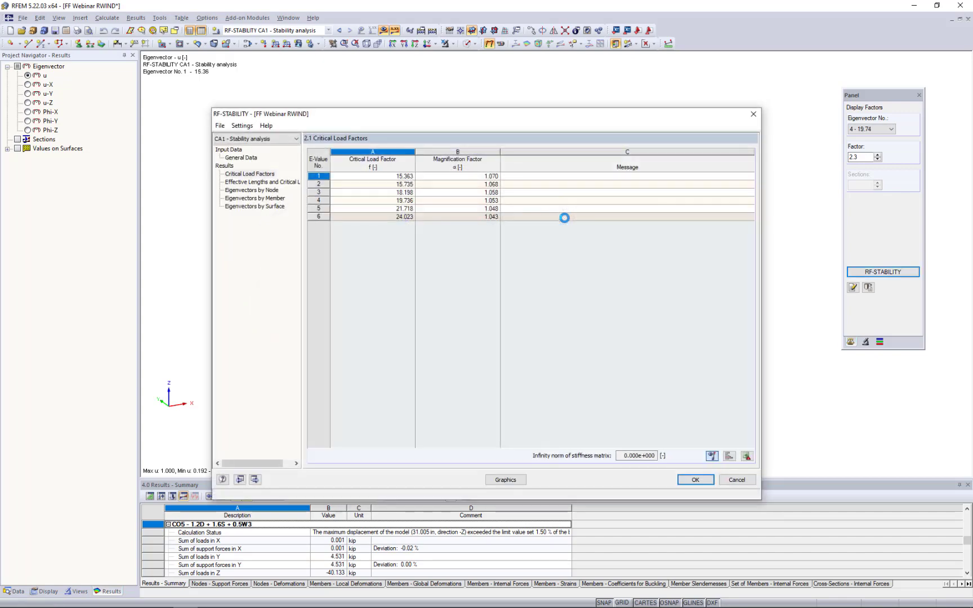
left_click(268, 187)
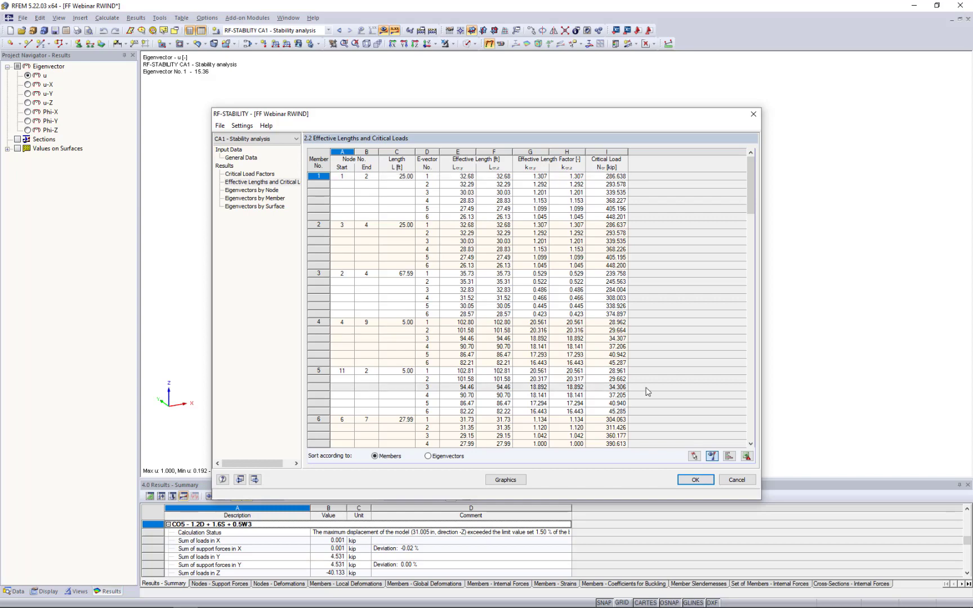
left_click(696, 480)
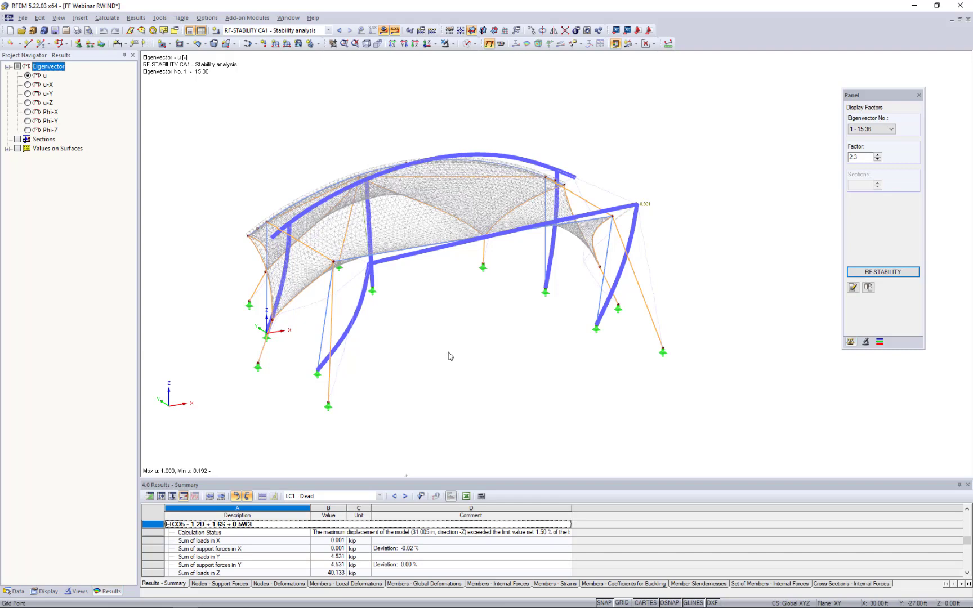
- Open the RF-STEEL AISC add-on module and set the design standard to LRFD 2016
left_click(15, 591)
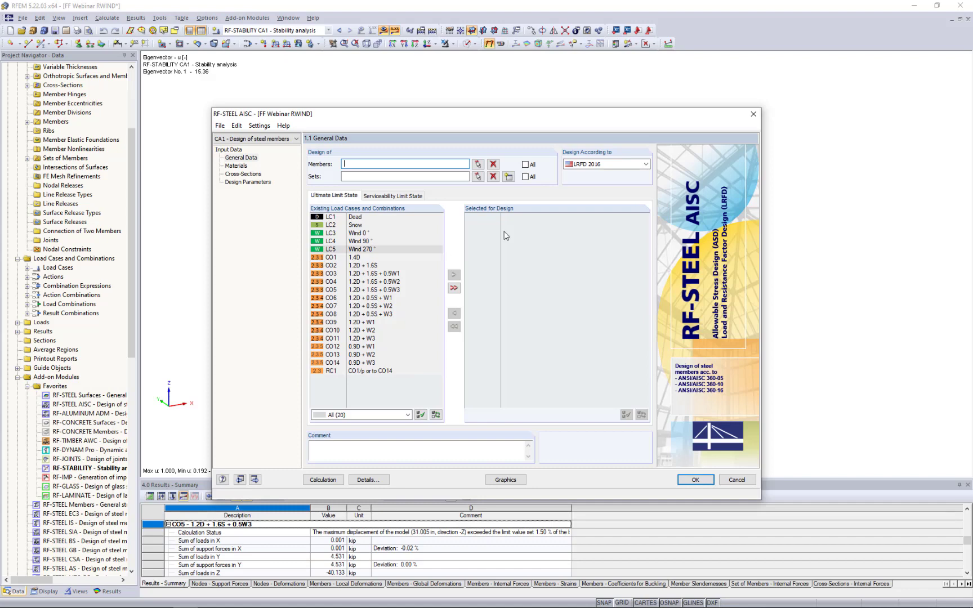
left_click(612, 165)
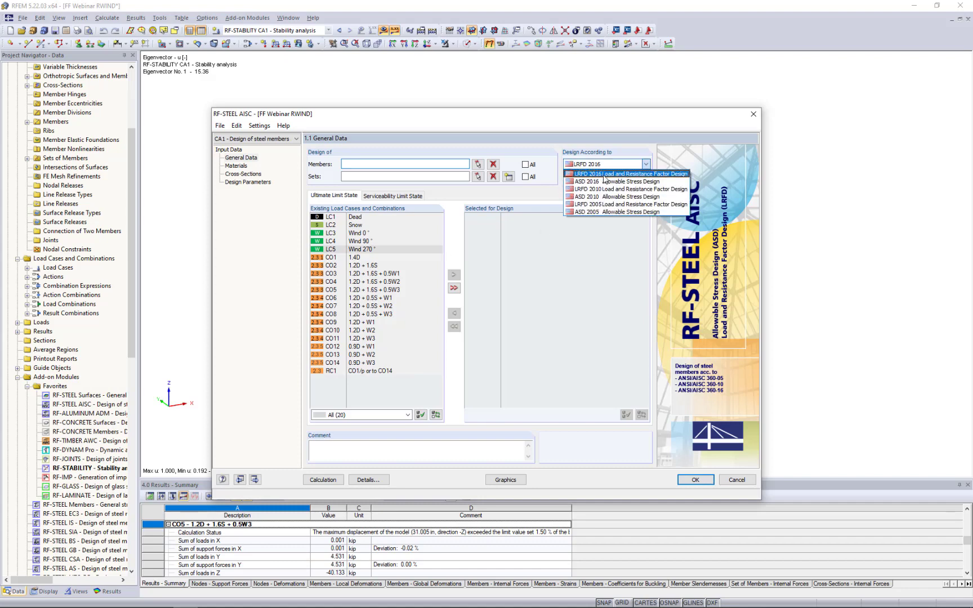
left_click(603, 175)
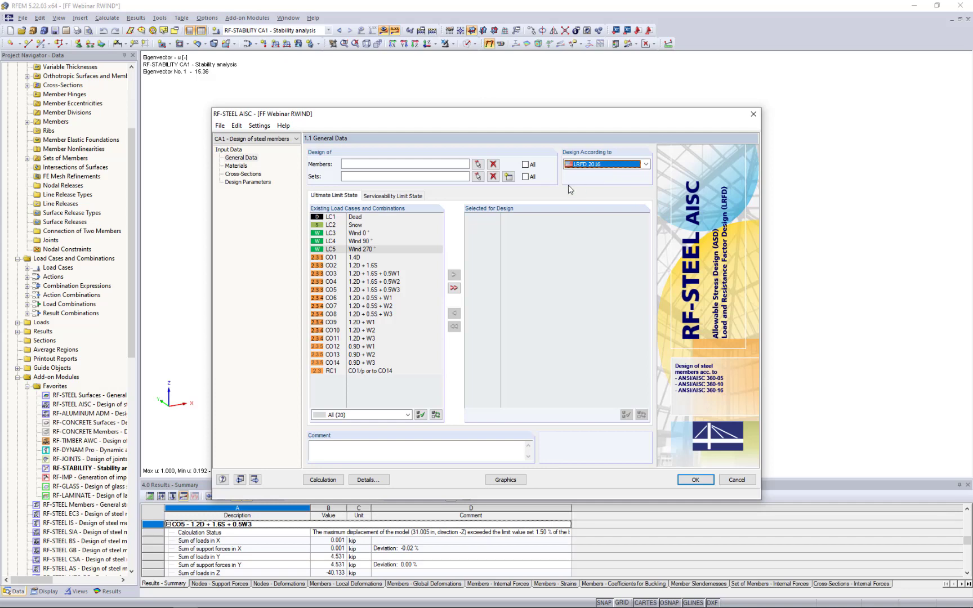
- Start the graphical selection of members for design, hiding the results and showing the model in solid transparent display
left_click(479, 166)
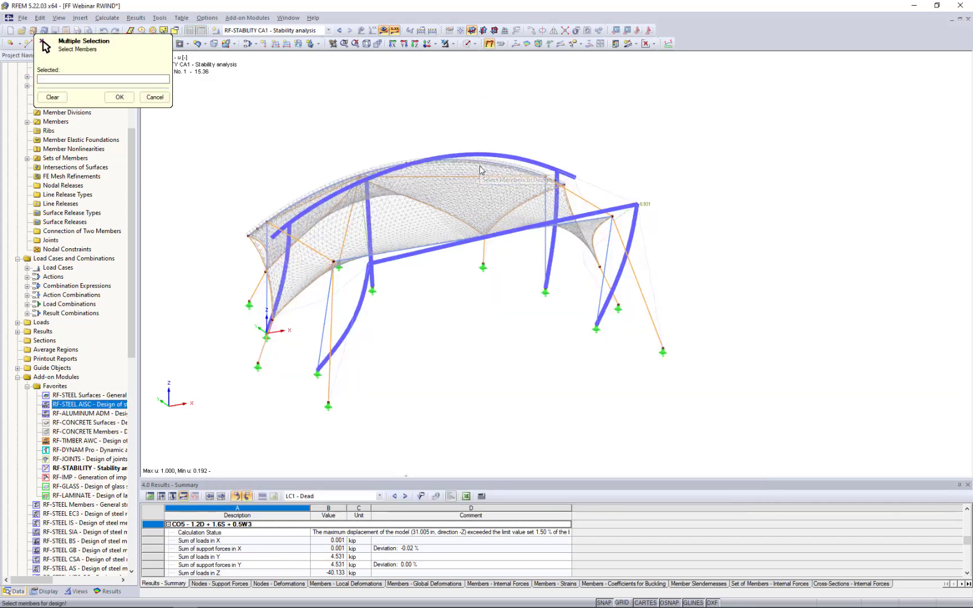
left_click(383, 30)
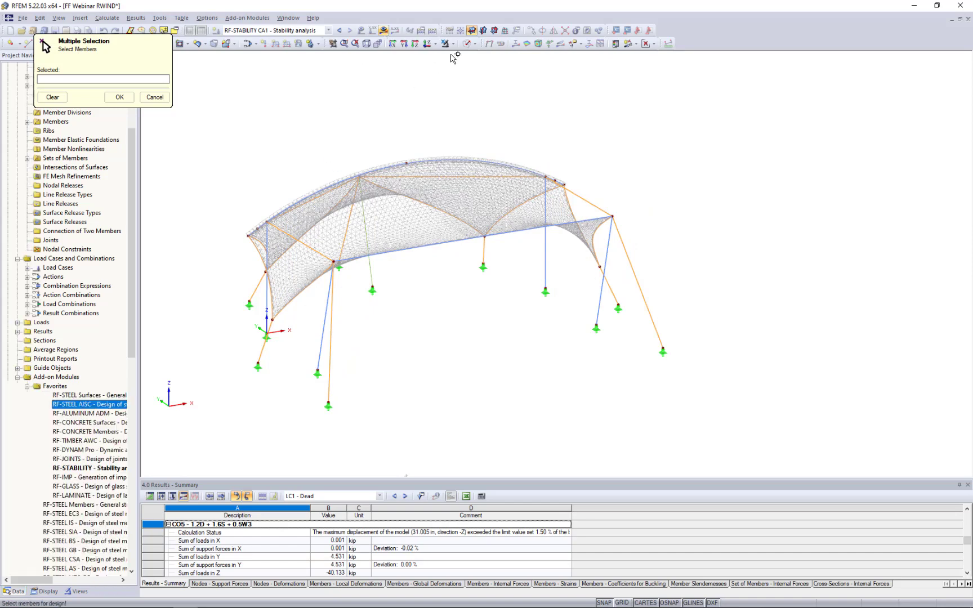
left_click(474, 44)
left_click(477, 78)
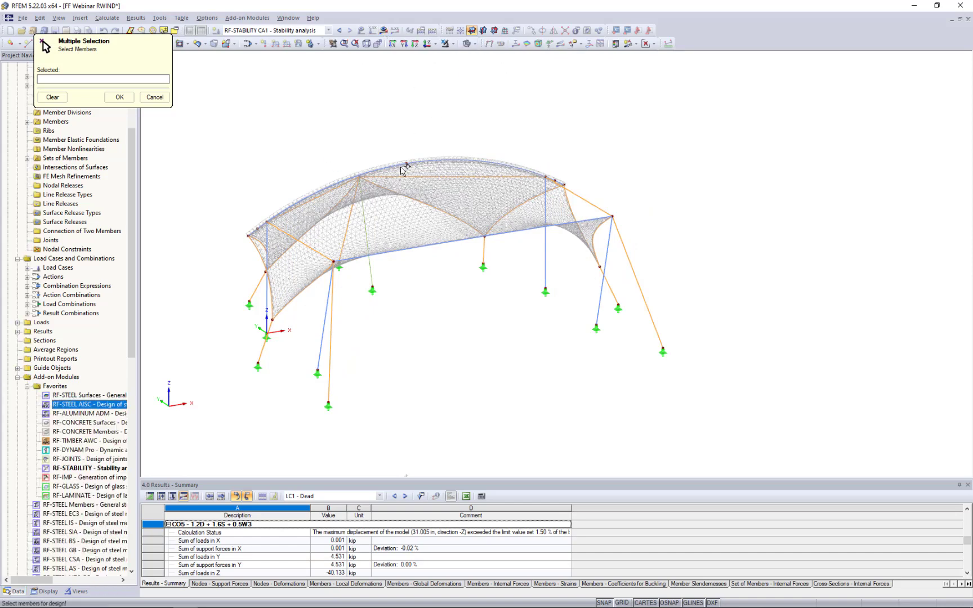
- Limit the visible objects to beam and truss members and assign members 1-9 to the steel design
left_click(79, 592)
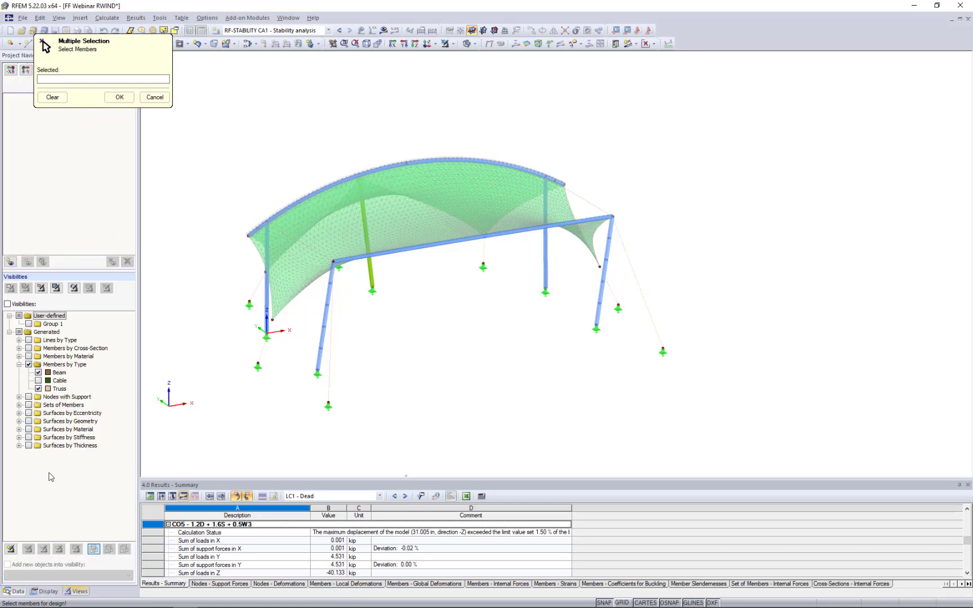
left_click(28, 365)
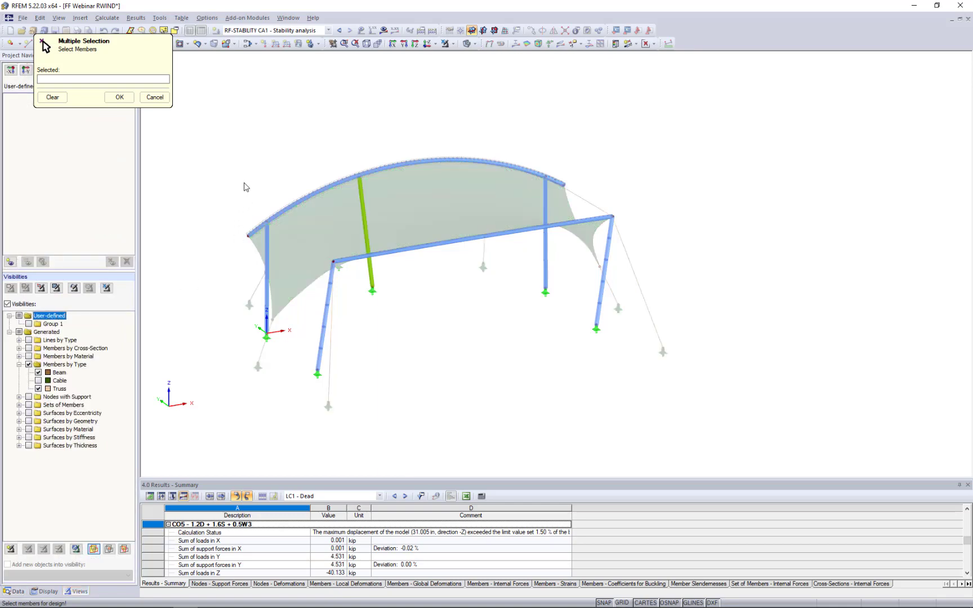
left_click_drag(235, 129, 648, 405)
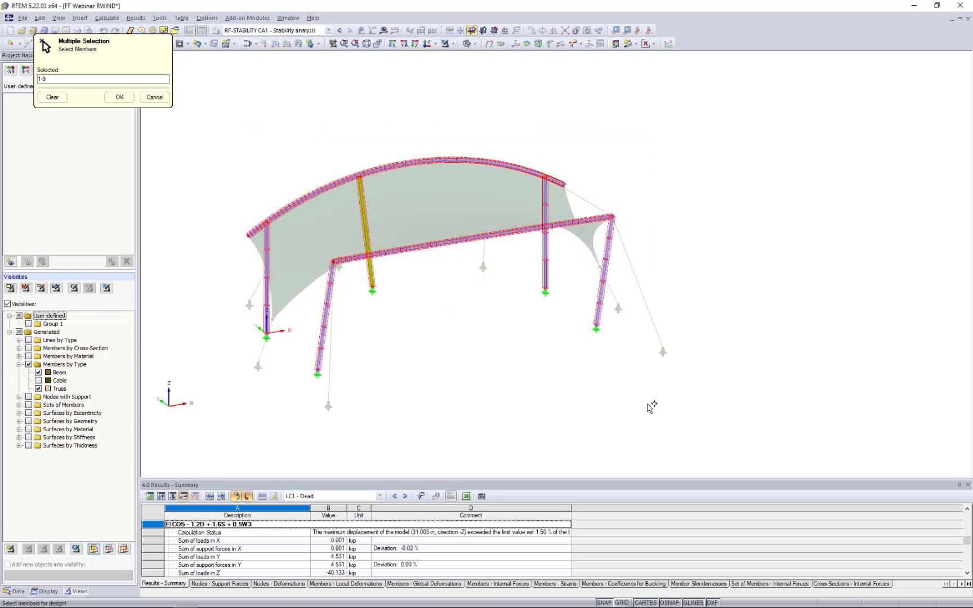
left_click(115, 100)
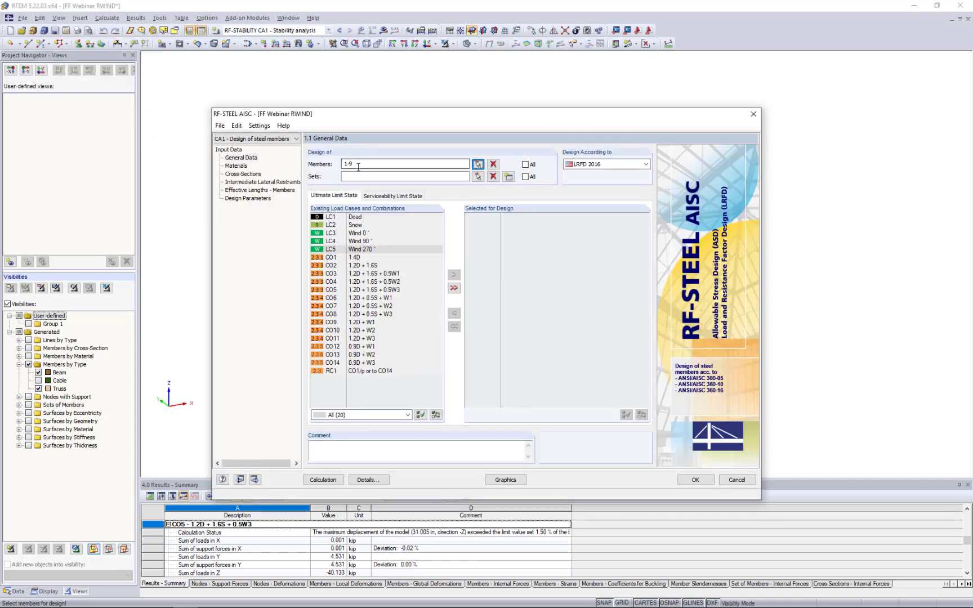
- Add load combinations CO1 to CO14 to the ultimate limit state design
left_click(361, 257)
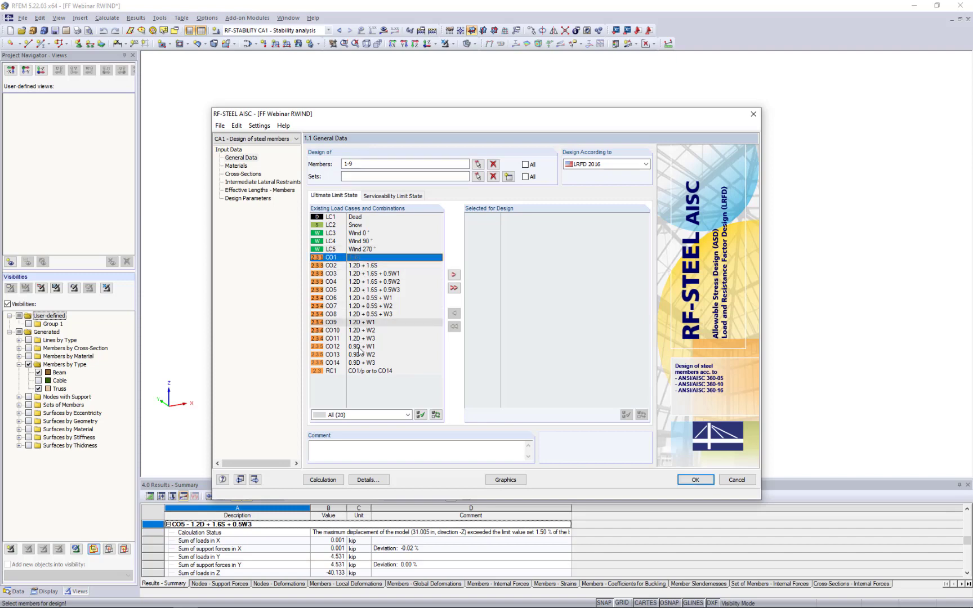
left_click(355, 363, "shift")
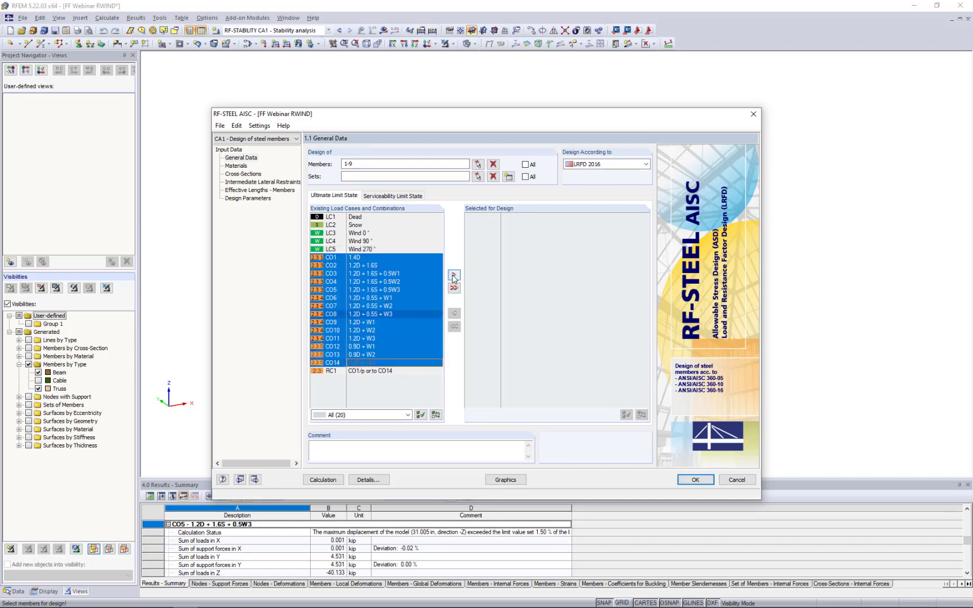
left_click(453, 275)
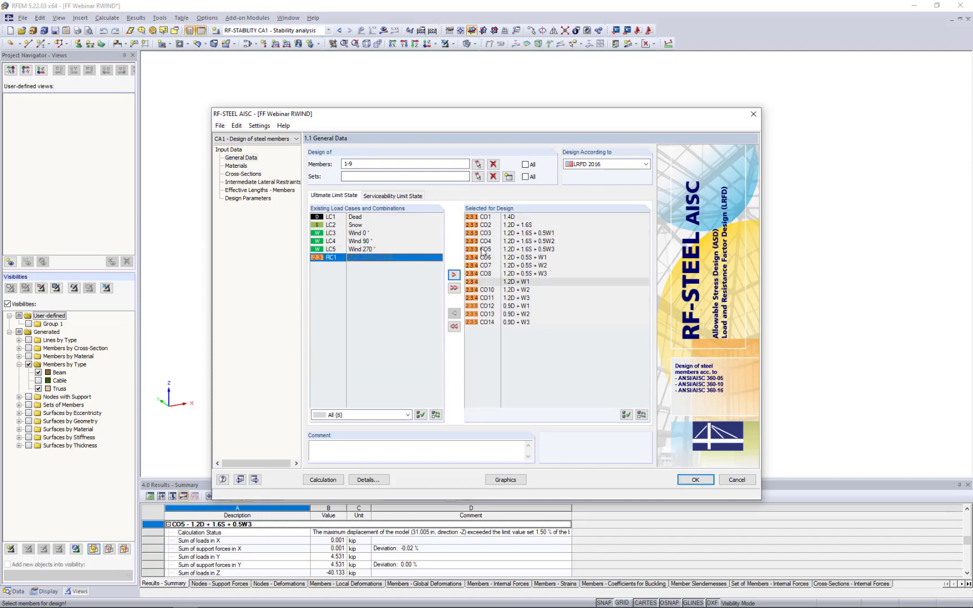
- Check the serviceability limit state load selection and the properties of material 3, Steel A500, Grade C (Rounds)
left_click(407, 195)
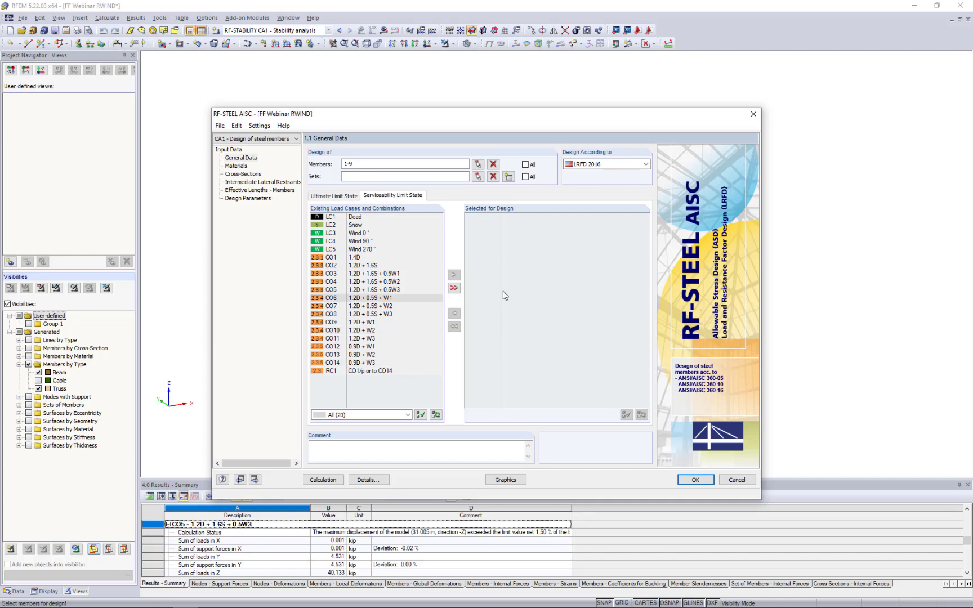
left_click(237, 166)
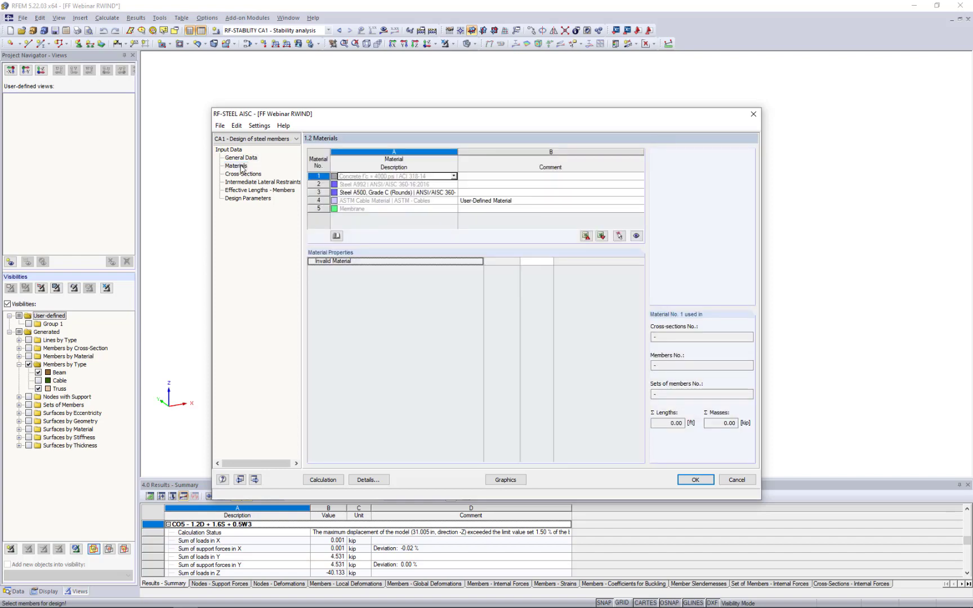
left_click(349, 192)
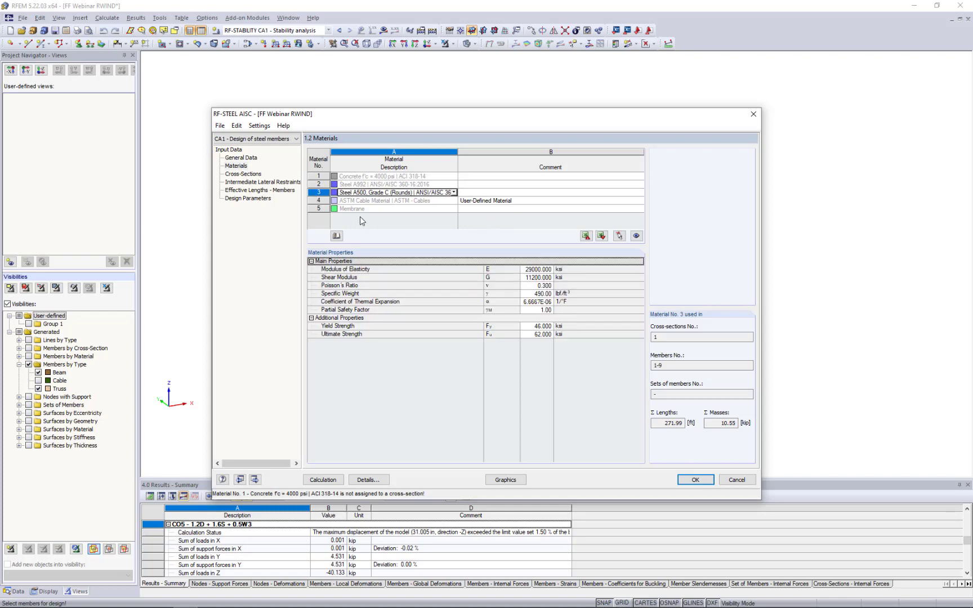
- Check the properties of cross-section 1, Round HSS 10.75x0.375, and the intermediate lateral restraint settings of the members against the model
left_click(255, 174)
left_click(382, 176)
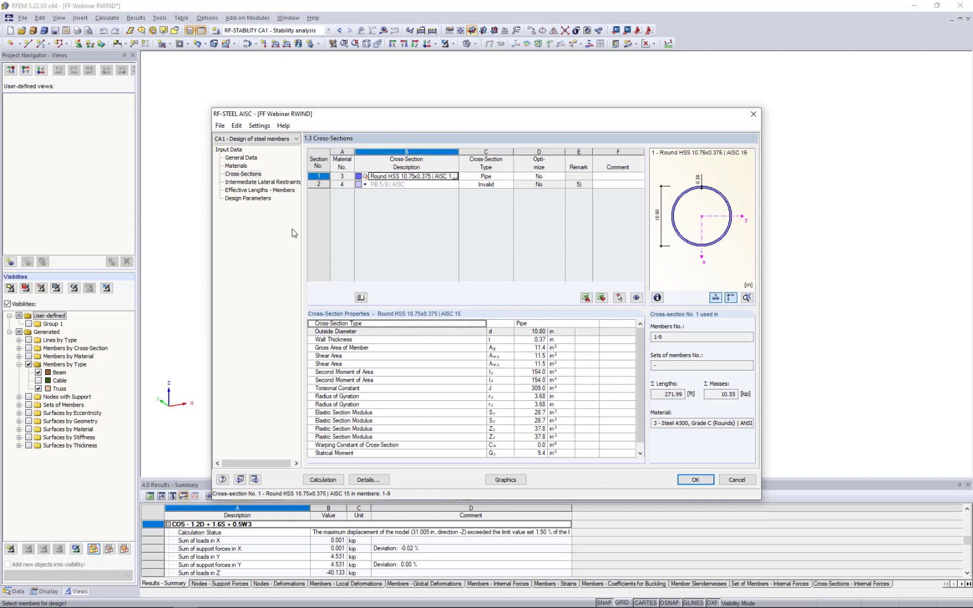
left_click(247, 182)
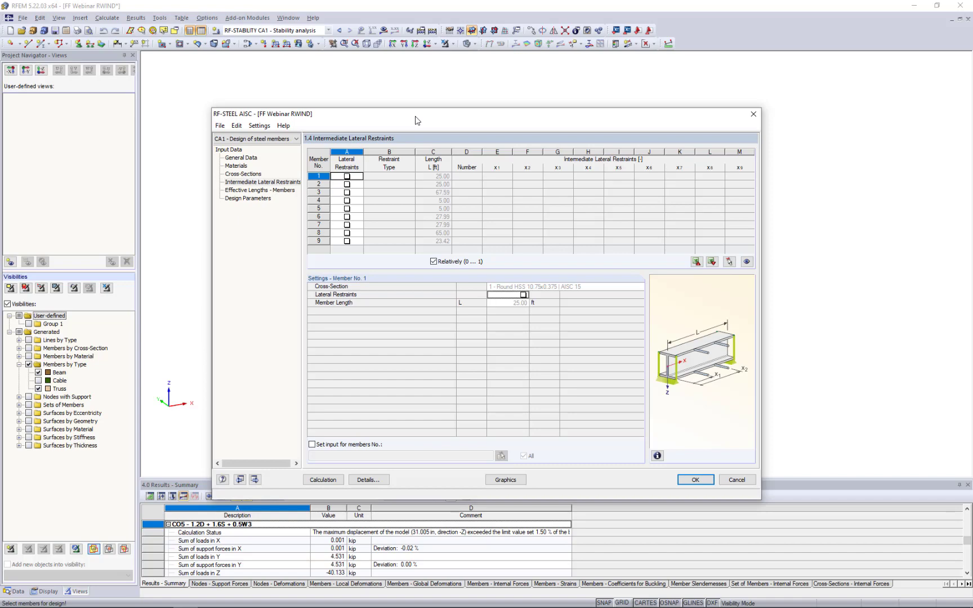
left_click_drag(416, 120, 393, 348)
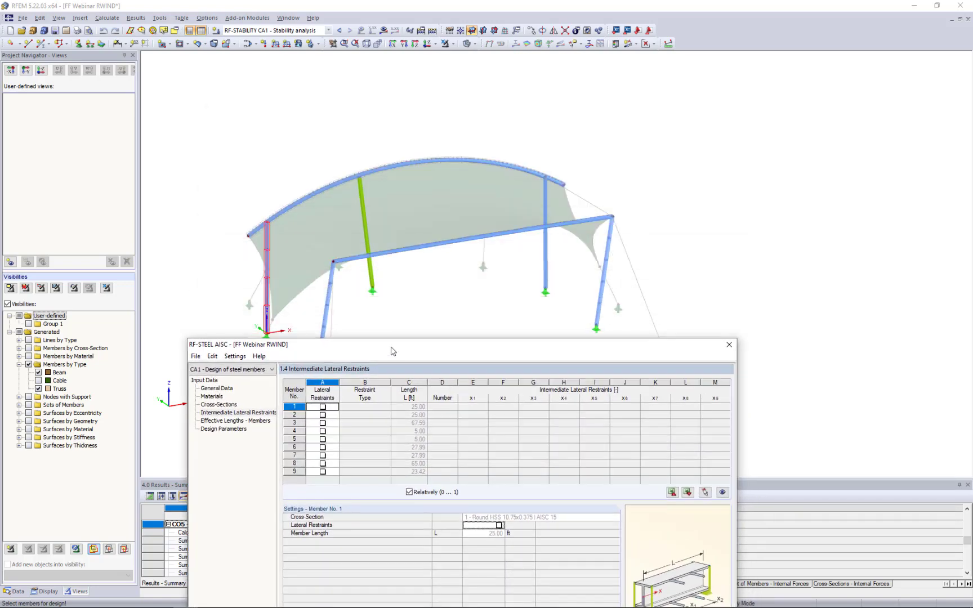
left_click(327, 408)
left_click_drag(461, 347, 470, 116)
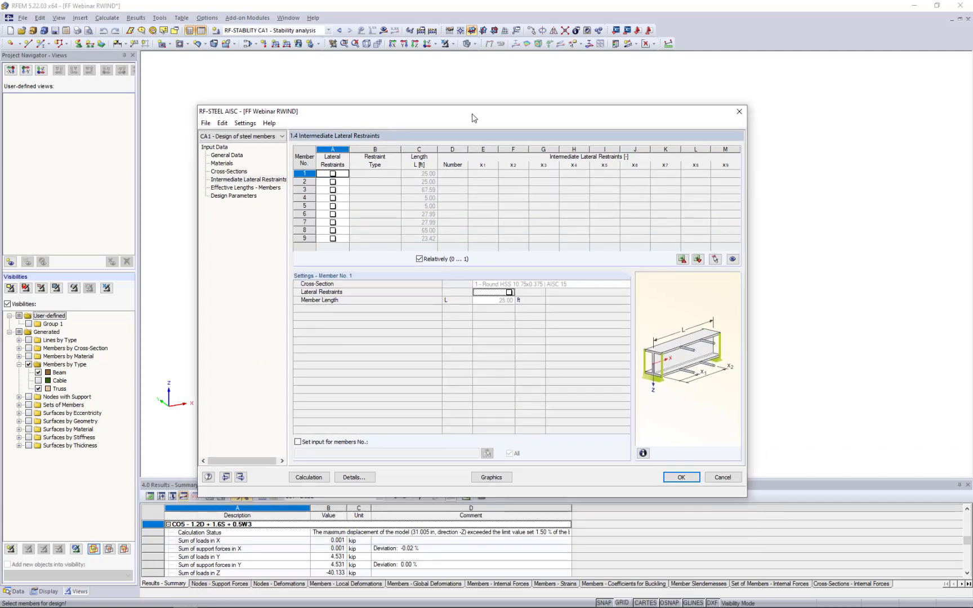
- Import the effective length factors for buckling about the y- and z-axes from RF-STABILITY CA1, buckling mode 1, for all members
left_click(256, 188)
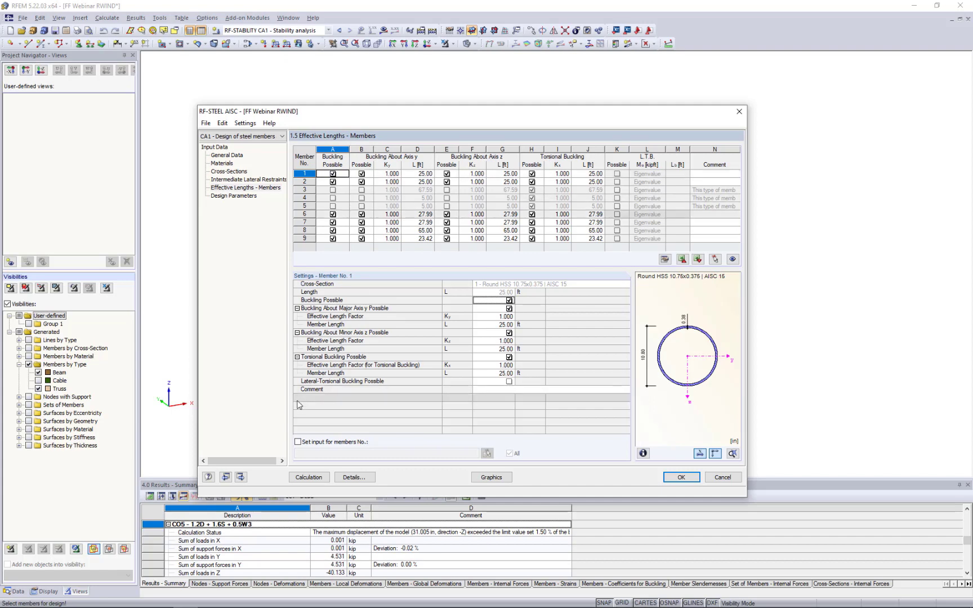
left_click(299, 443)
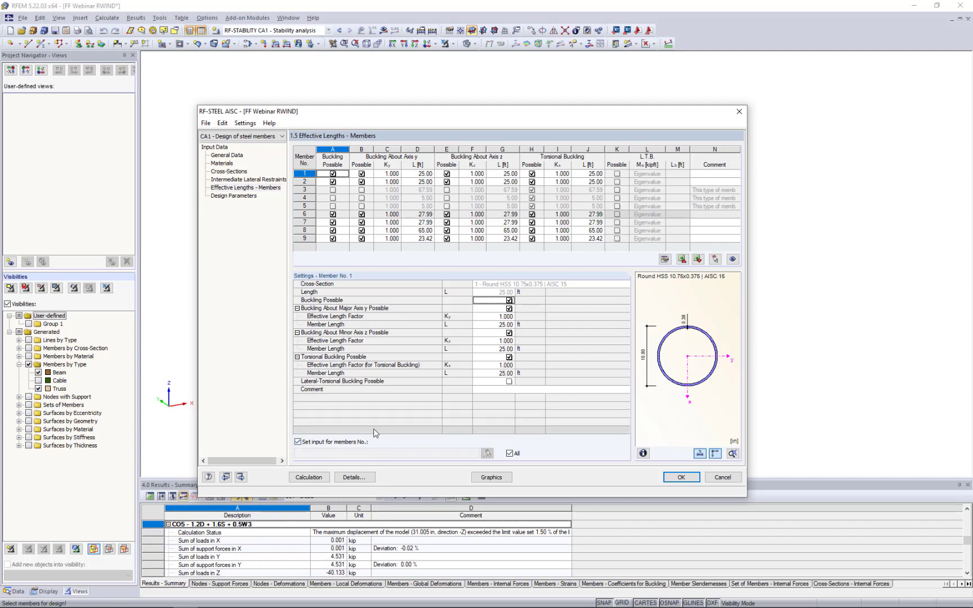
left_click(495, 318)
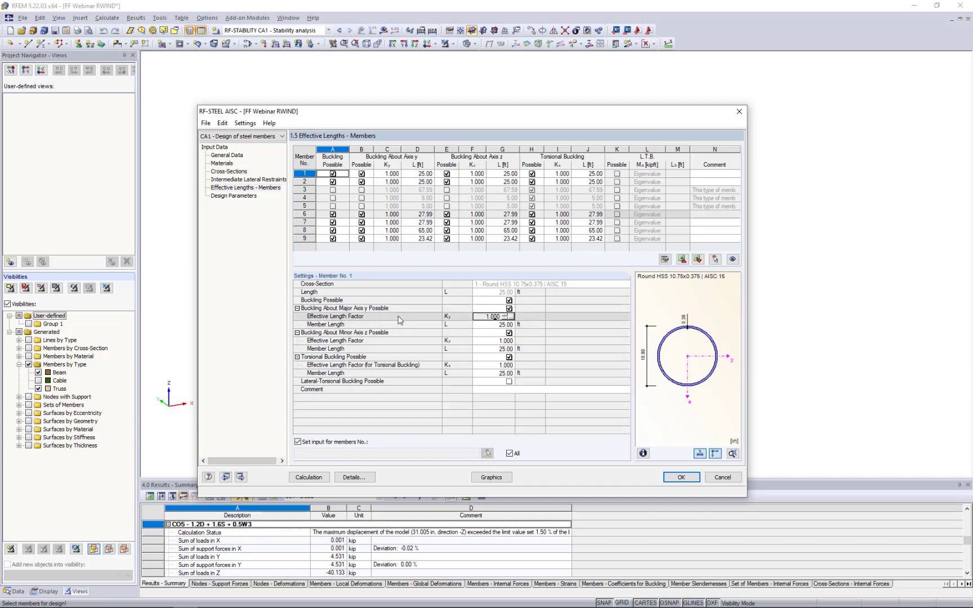
left_click(478, 320)
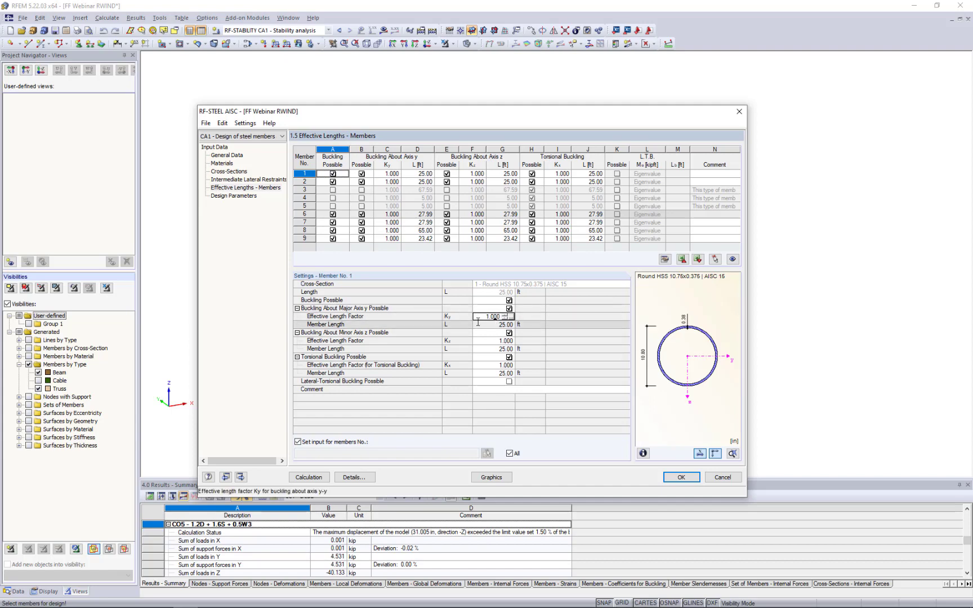
left_click(510, 318)
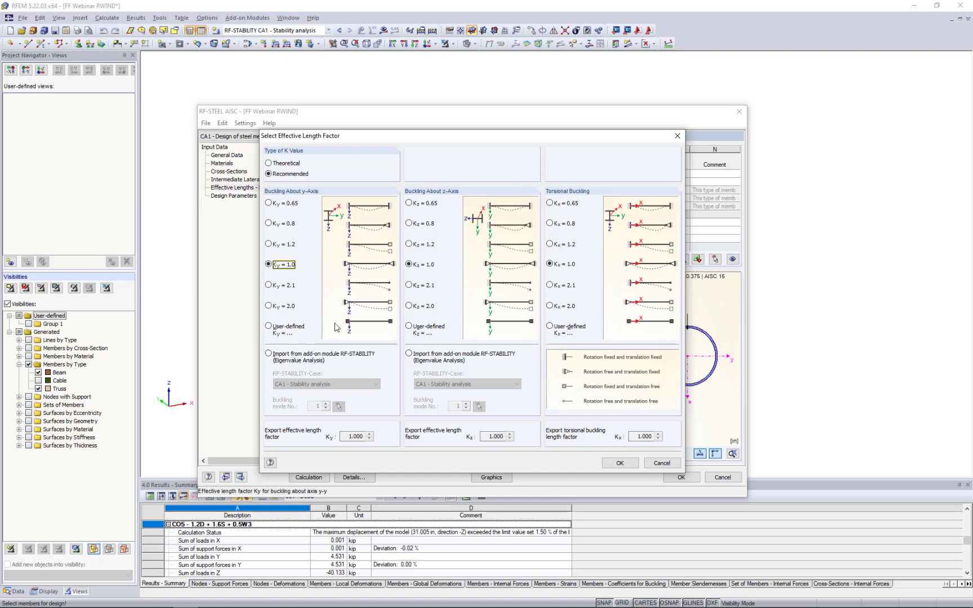
left_click(269, 354)
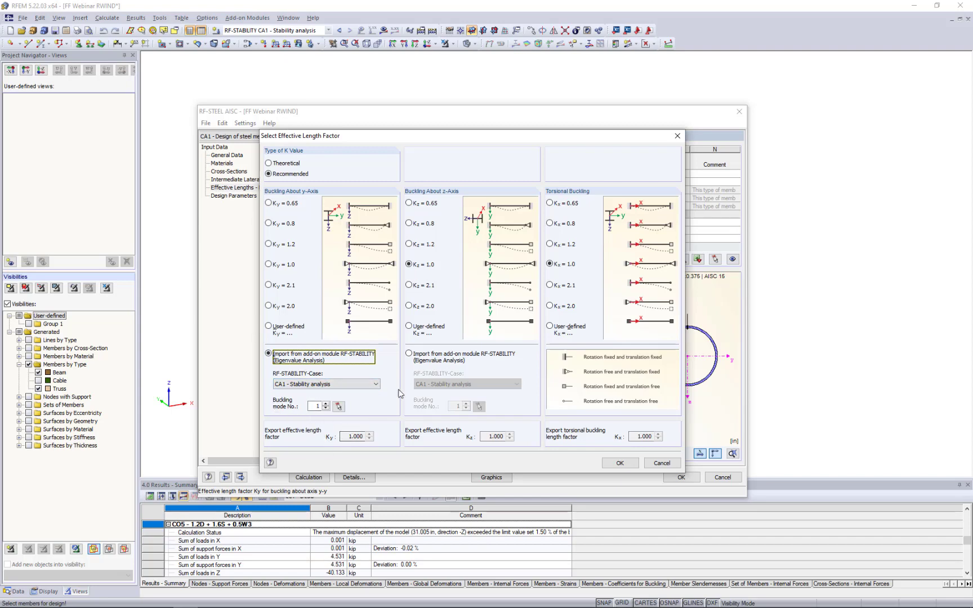
left_click(409, 355)
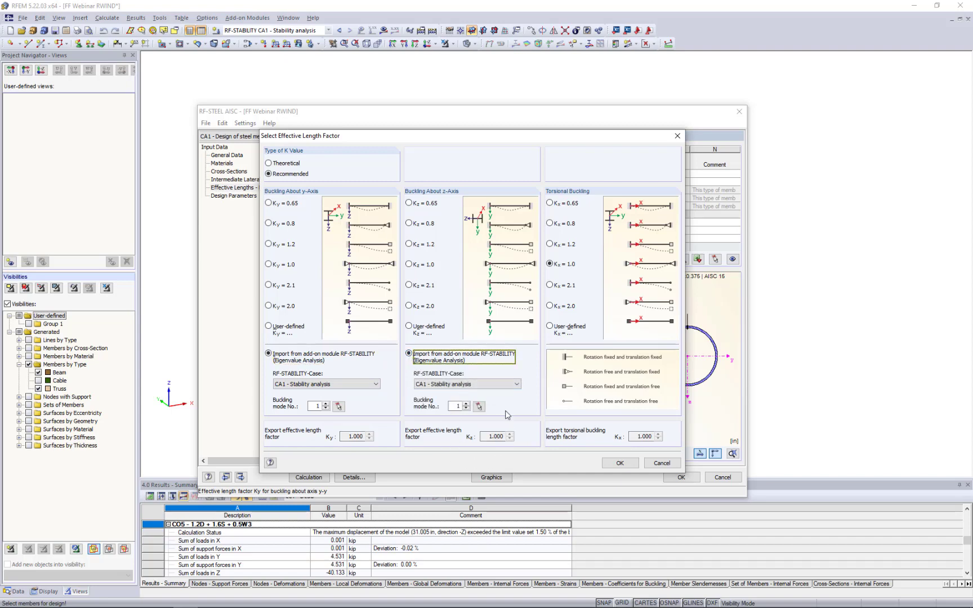
left_click(615, 464)
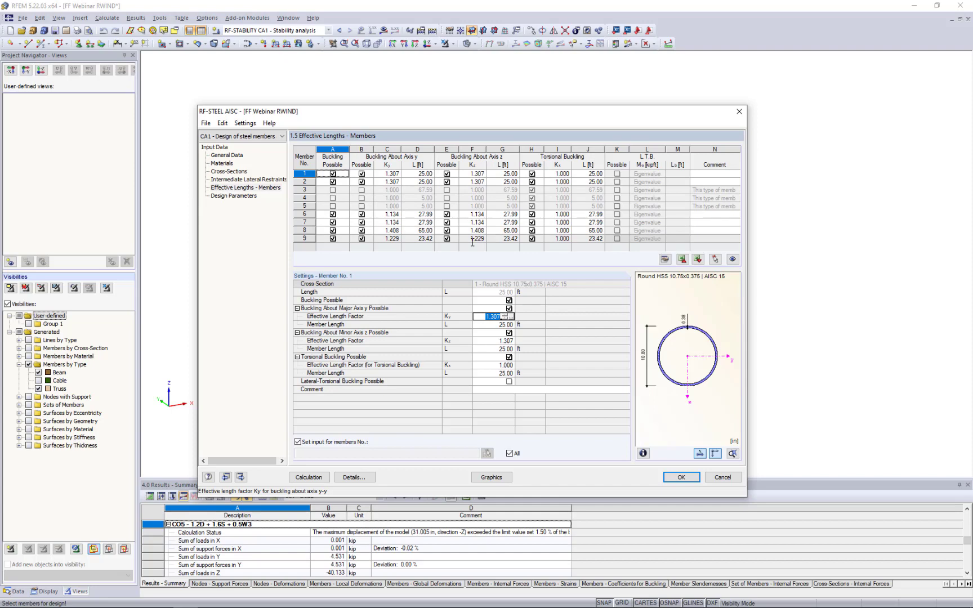
- Set the effective length factors Ky and Kz to 1.0 for all members and accept the steel design input
left_click(492, 342)
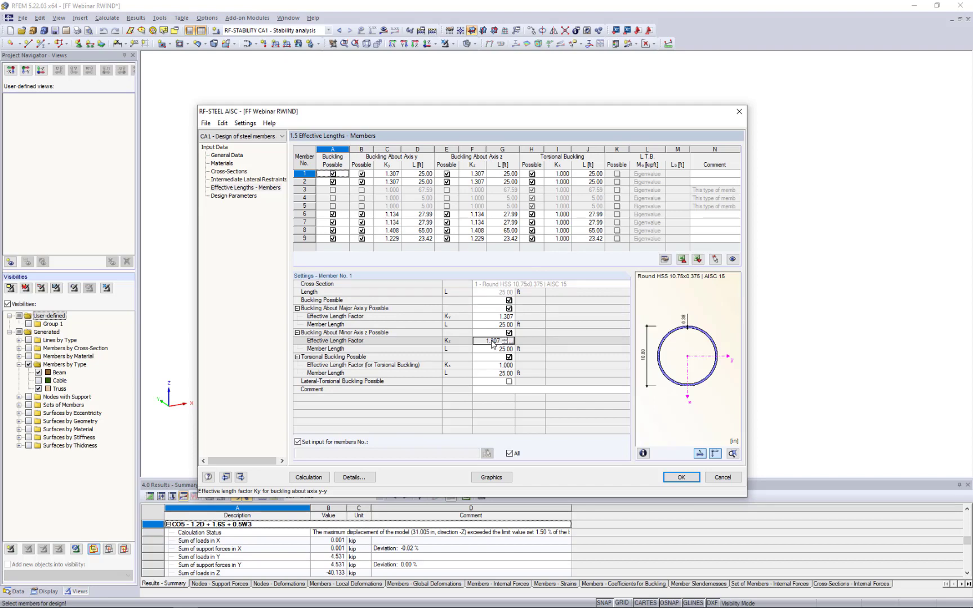
left_click(490, 318)
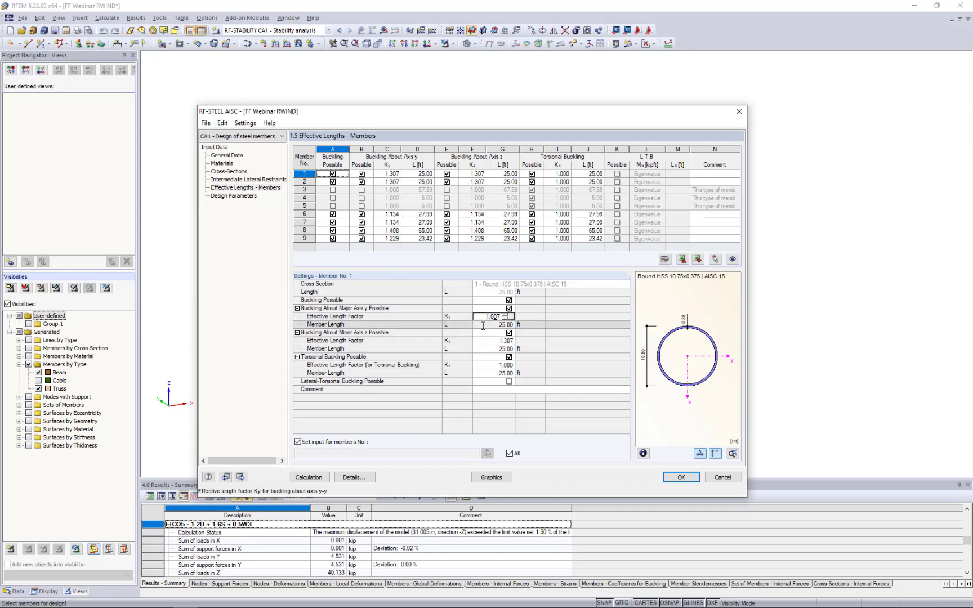
type("1.0")
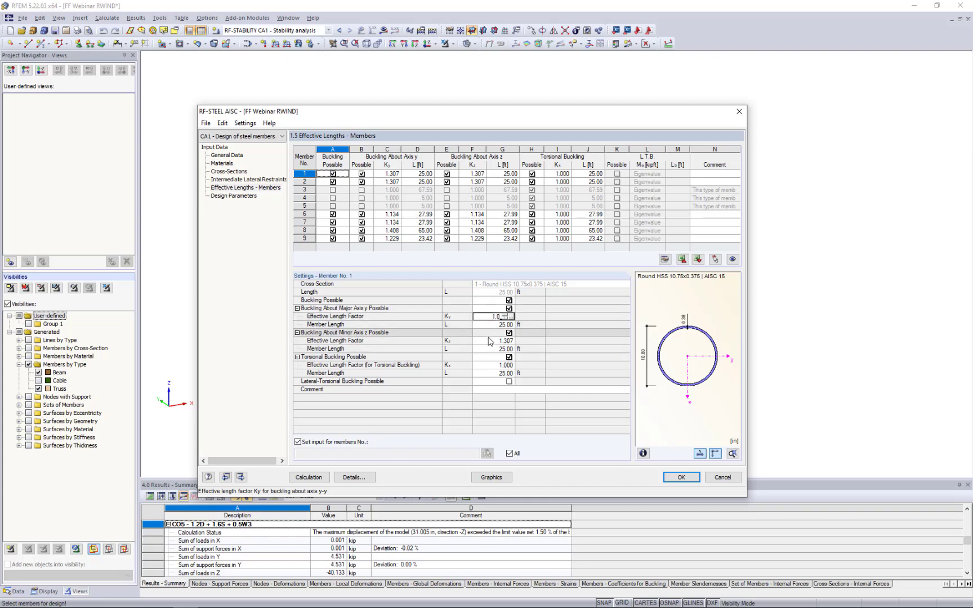
left_click(490, 341)
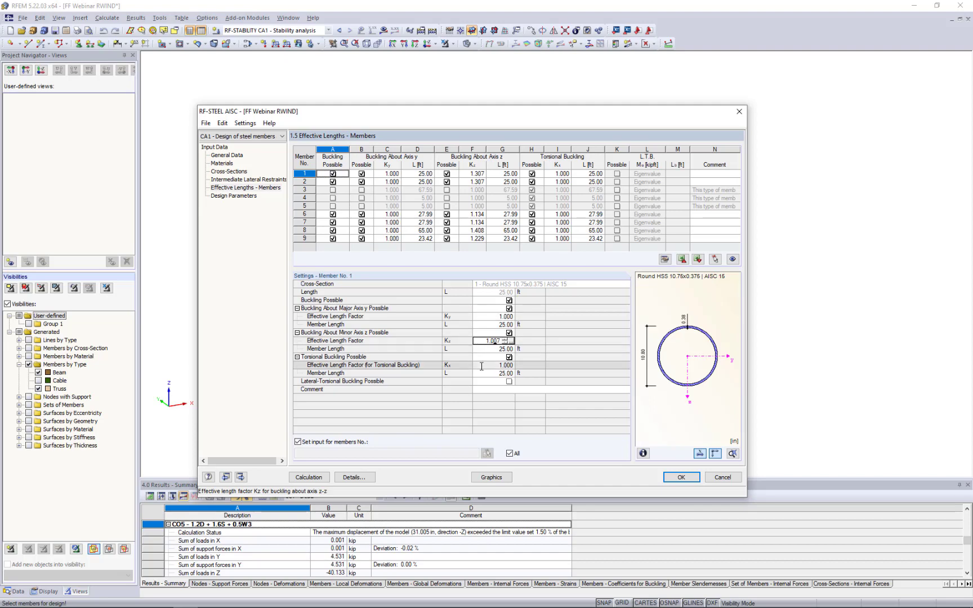
type("1.000")
key("Return")
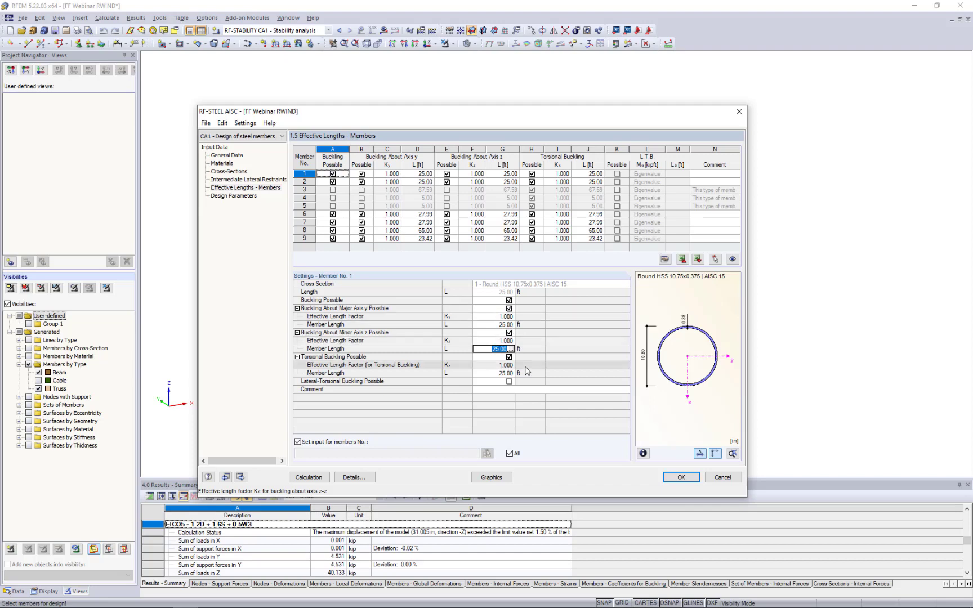
left_click(667, 480)
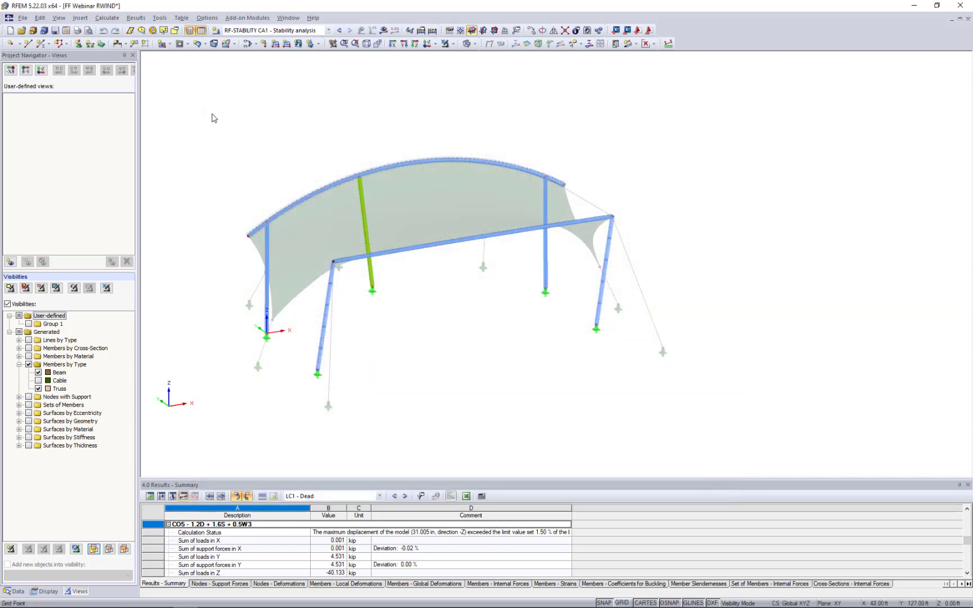
- Select all visible beam and truss members and check their stiffness modification settings according to AISC
left_click_drag(211, 113, 678, 438)
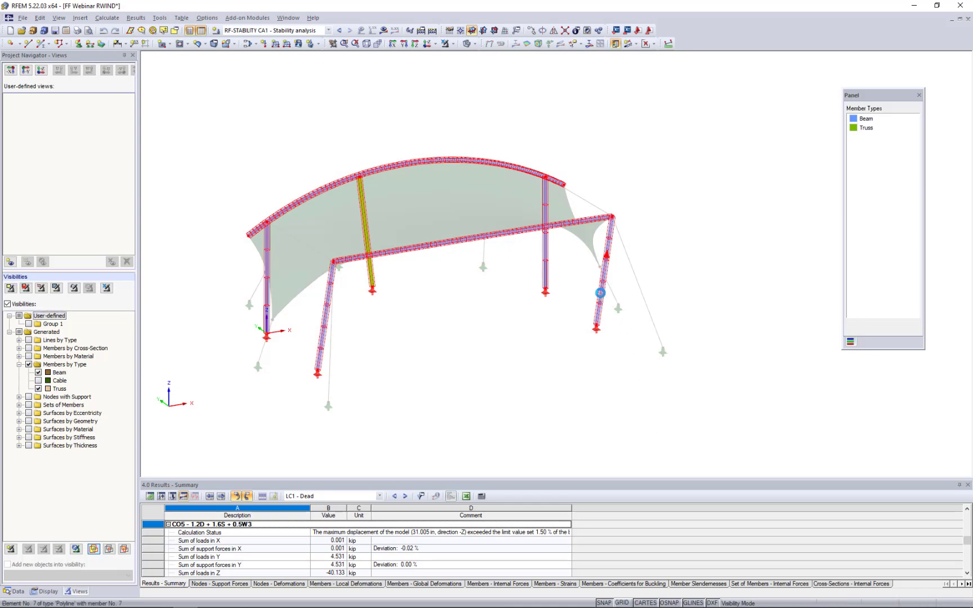
double_click(600, 293)
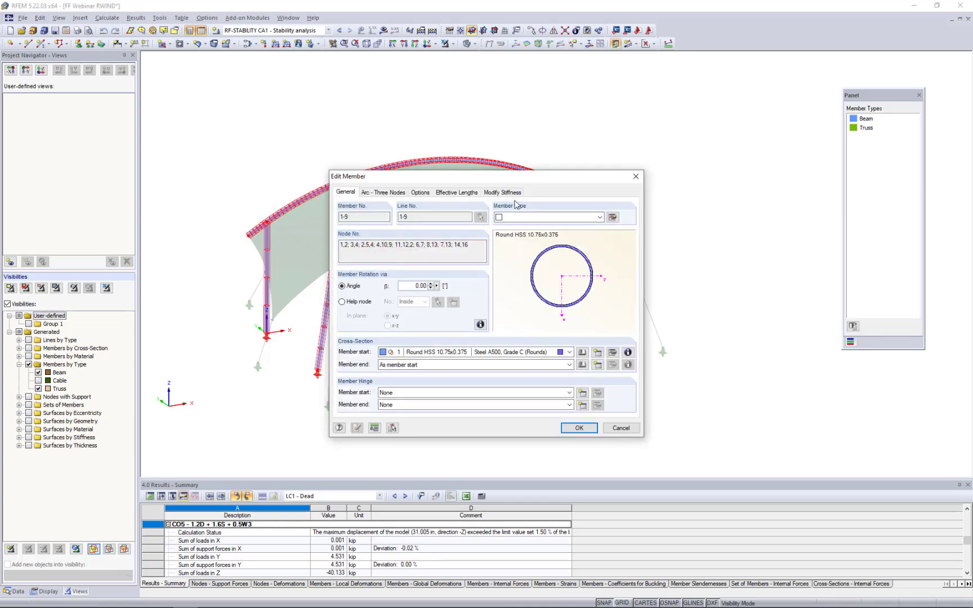
left_click(499, 193)
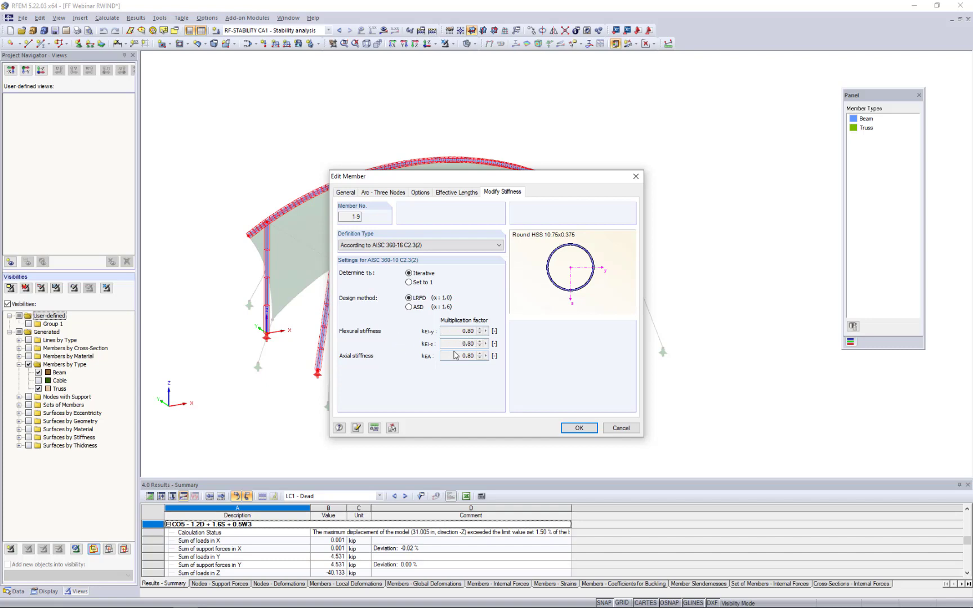
left_click(577, 428)
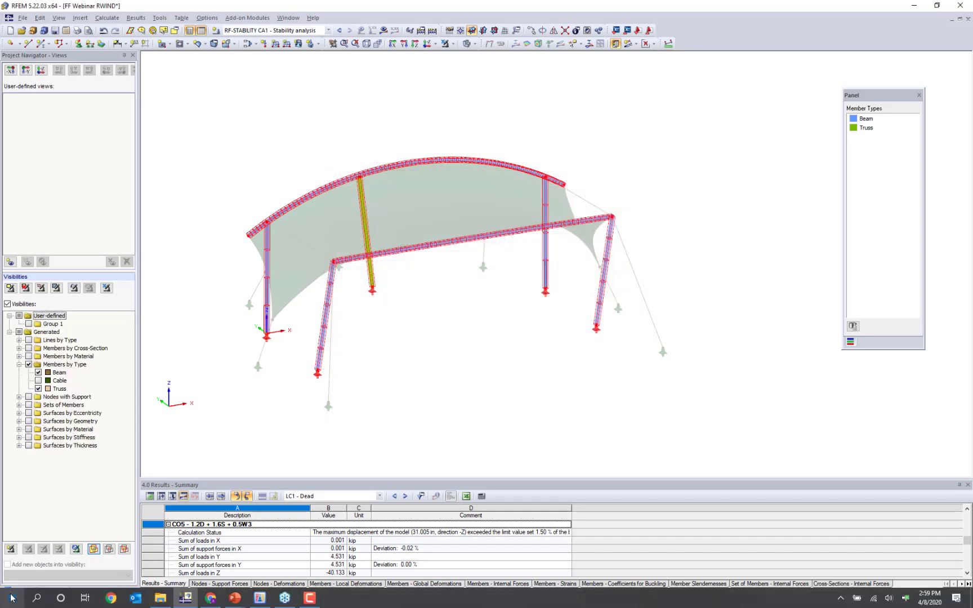
- Reopen the RF-STEEL AISC design case and run its calculation
left_click(17, 593)
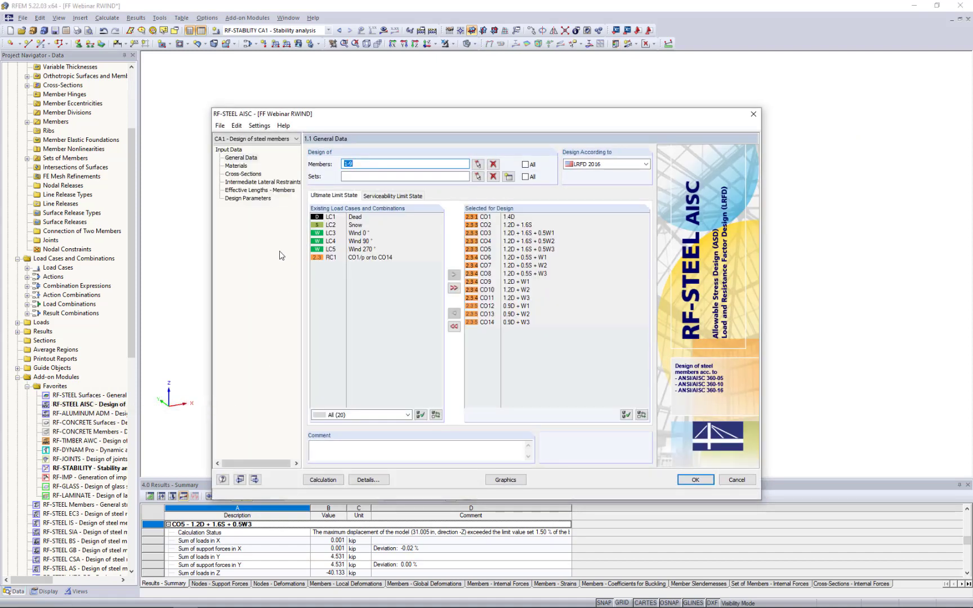
left_click(323, 480)
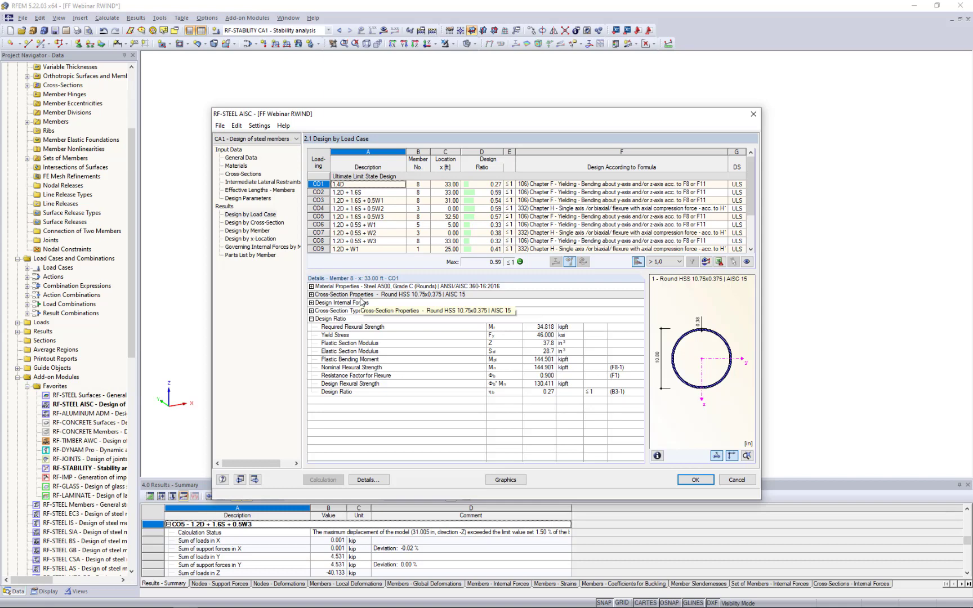
- Review the design ratios listed by member for members 1 and 2, locating the members in the model
left_click(261, 231)
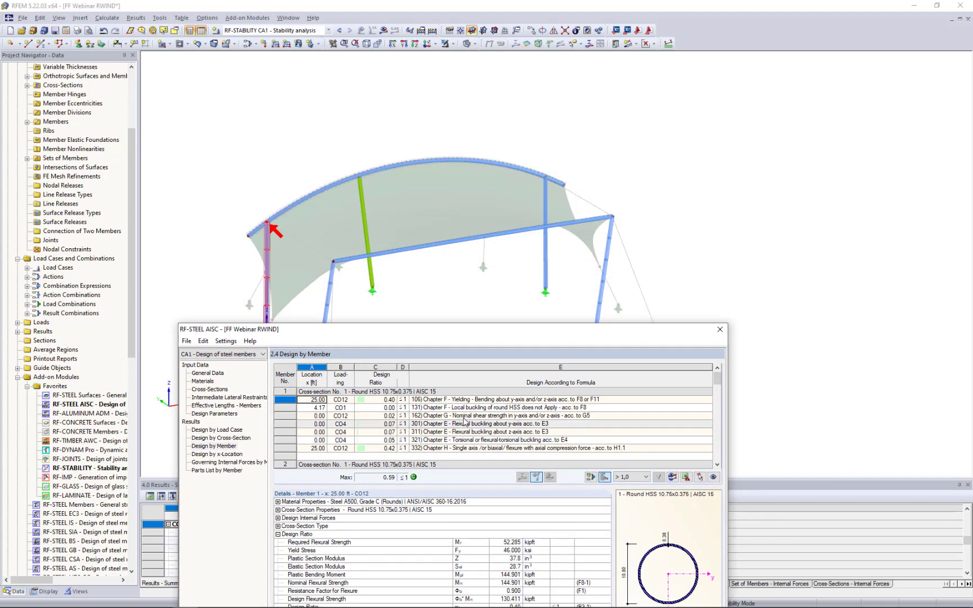
scroll(465, 422, "down", 2)
scroll(465, 422, "down", 1)
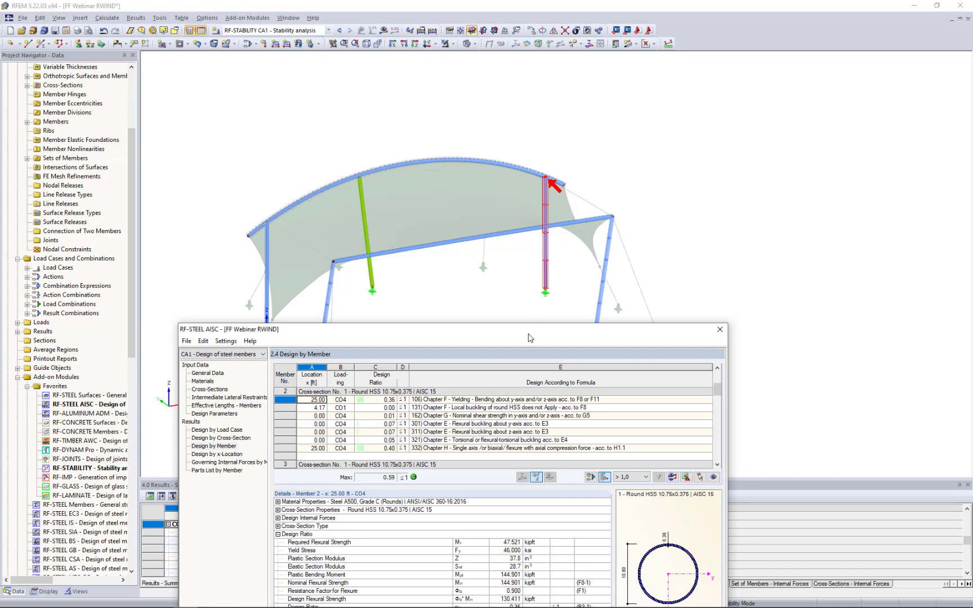
left_click_drag(530, 338, 554, 134)
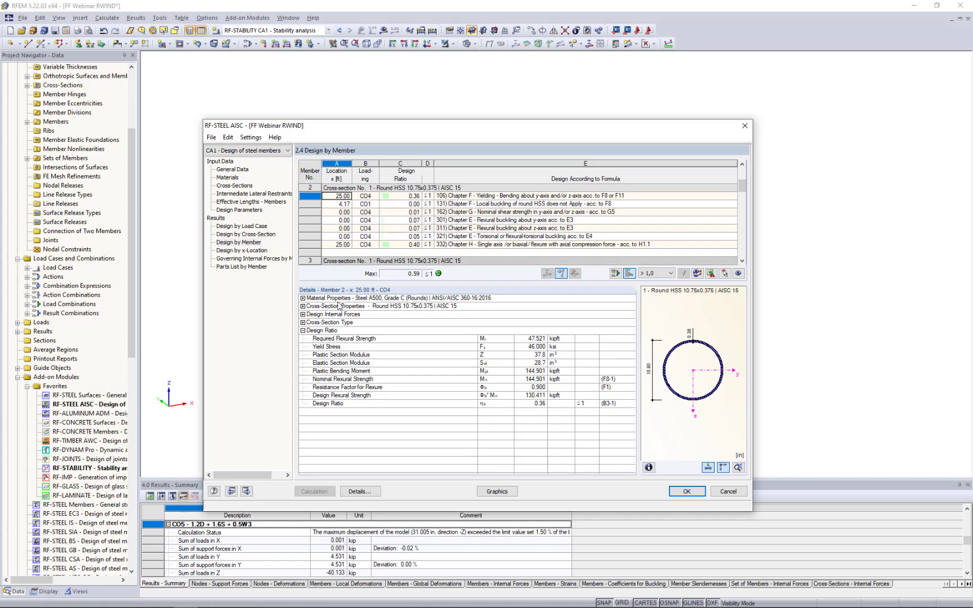
- Examine the cross-section type and design ratio details of member 2, and the parts list by member
left_click(302, 323)
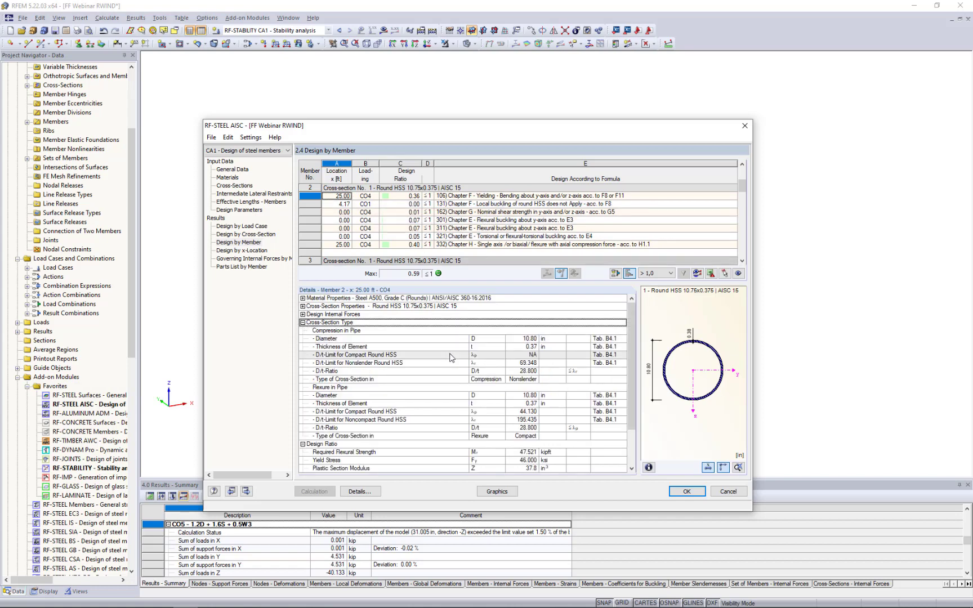
scroll(453, 358, "down", 1)
scroll(452, 357, "down", 1)
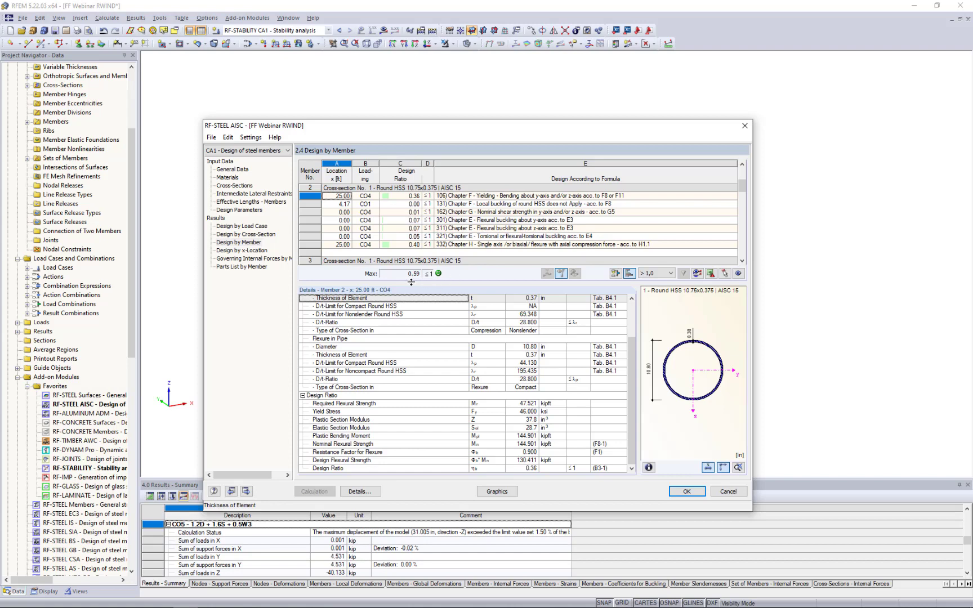
left_click(239, 267)
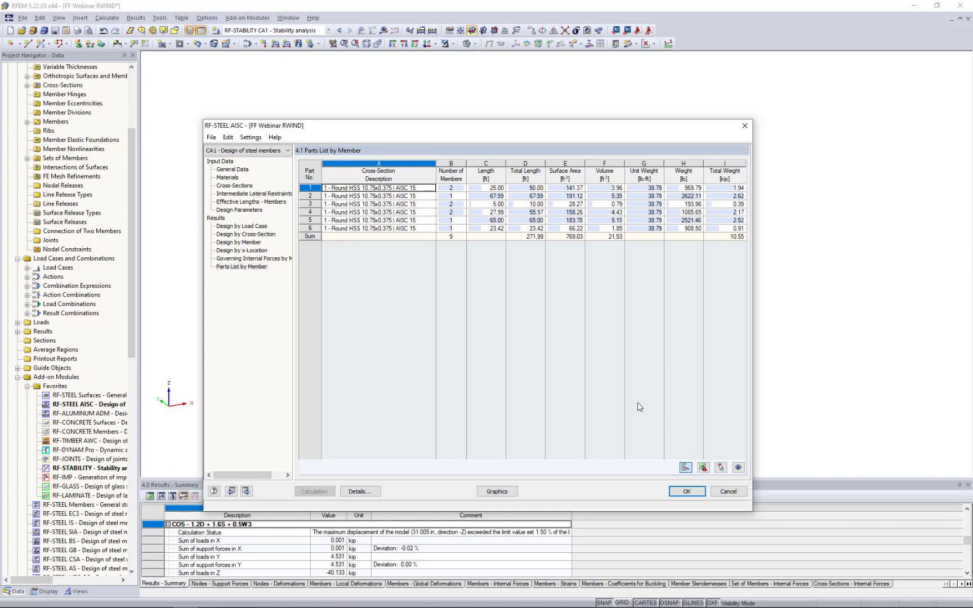
- Display the RF-STEEL AISC design ratios graphically on the model and inspect their distribution along the members from the opposite side
left_click(503, 491)
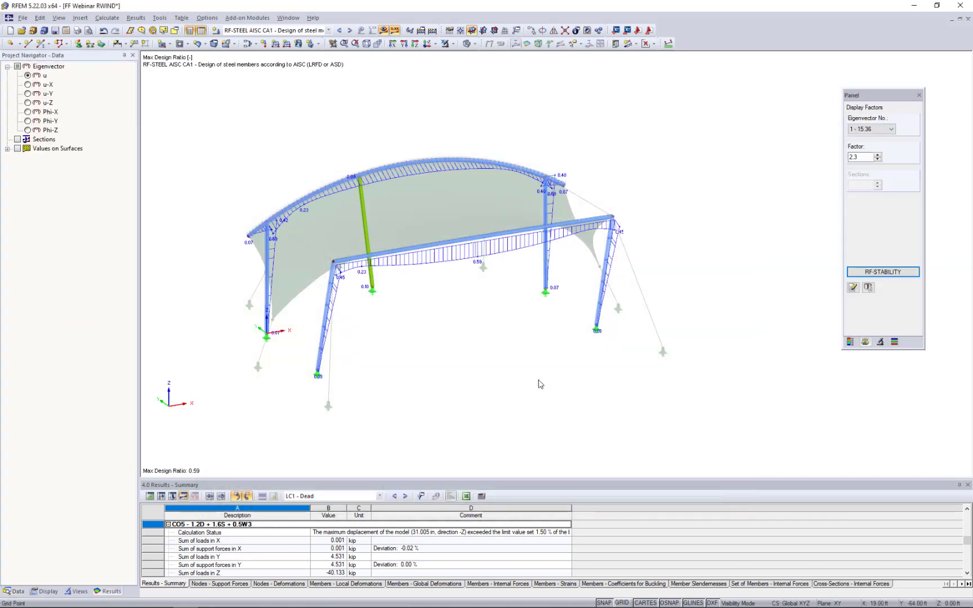
middle_click_drag(570, 372, 428, 366, "ctrl")
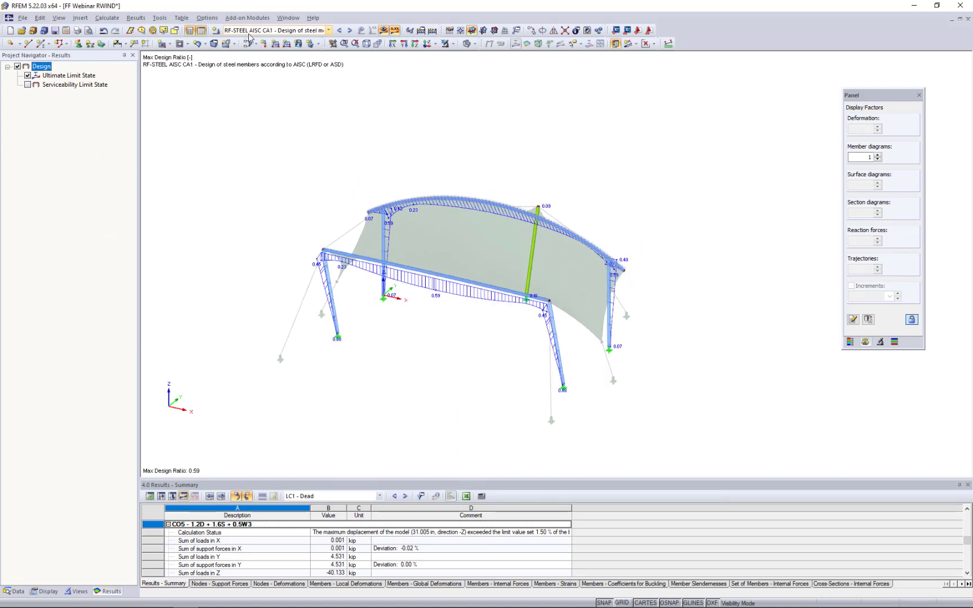
left_click(247, 31)
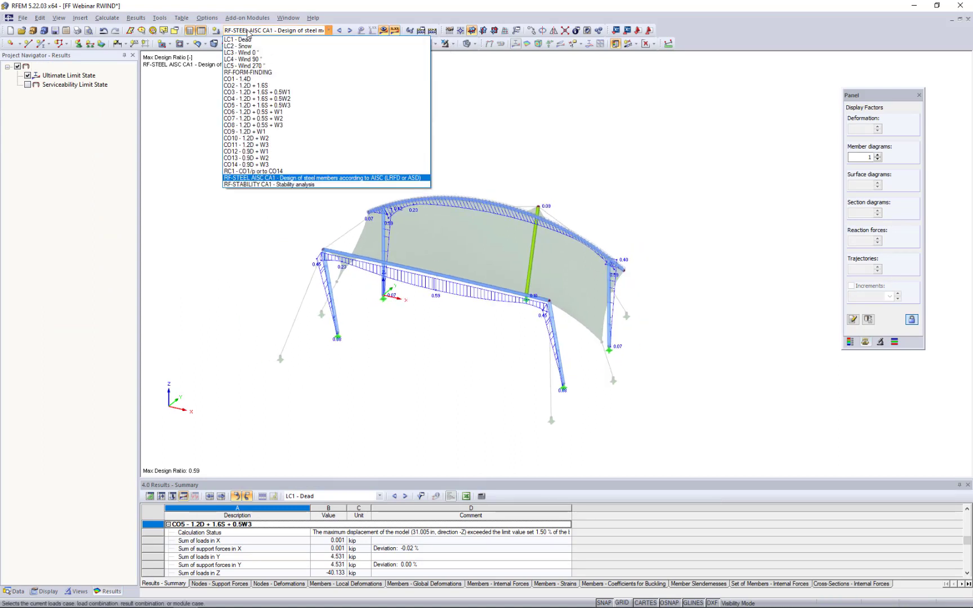
left_click(198, 268)
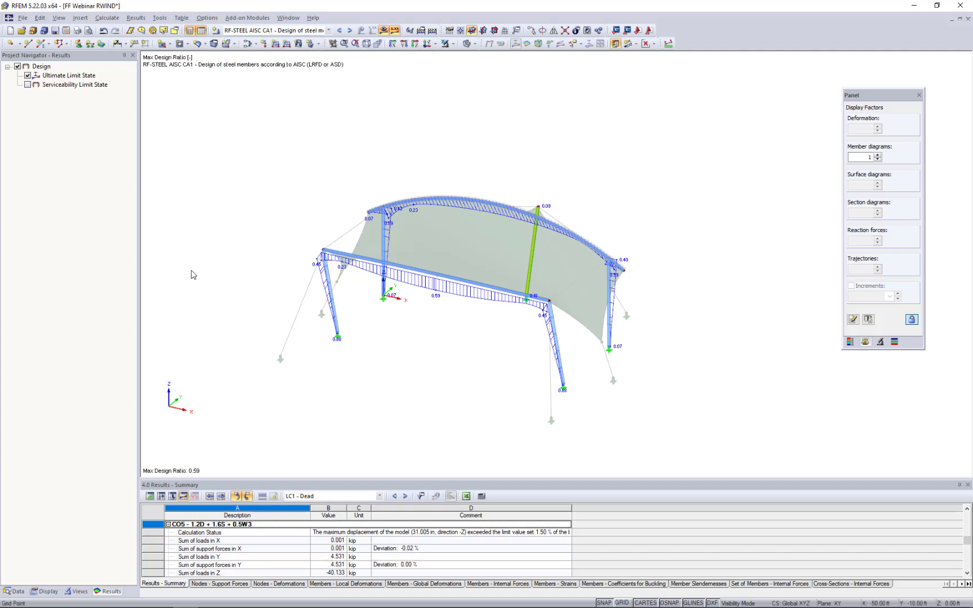
scroll(452, 315, "up", 4)
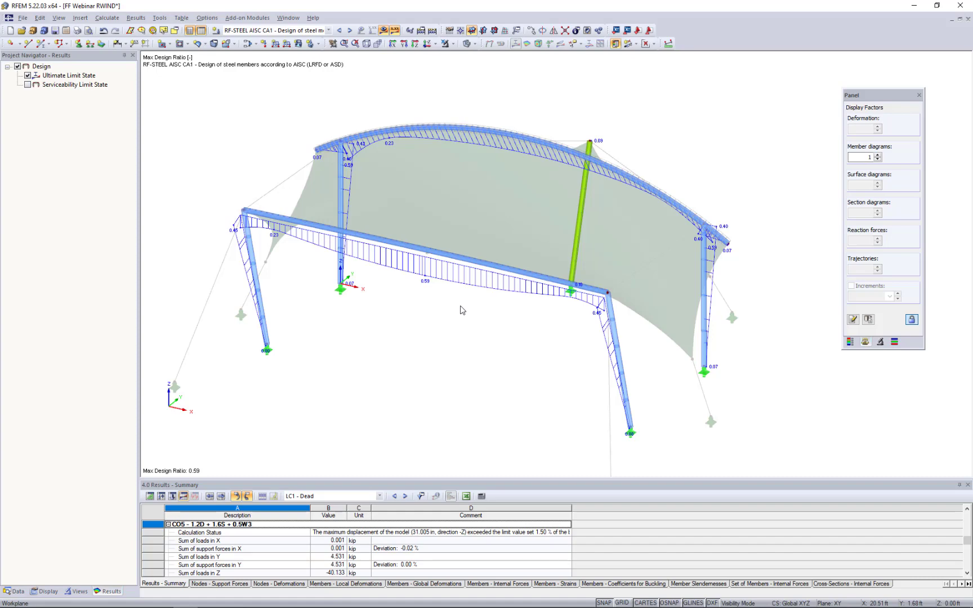
- Hide the design ratio results and cancel the visibility mode so the whole membrane structure is displayed
scroll(461, 310, "down", 3)
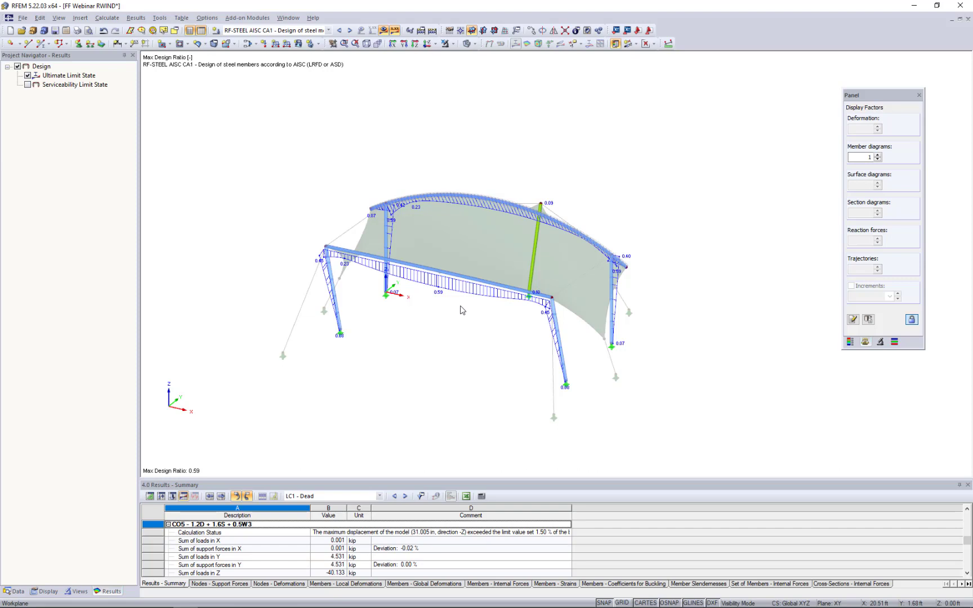
left_click(382, 31)
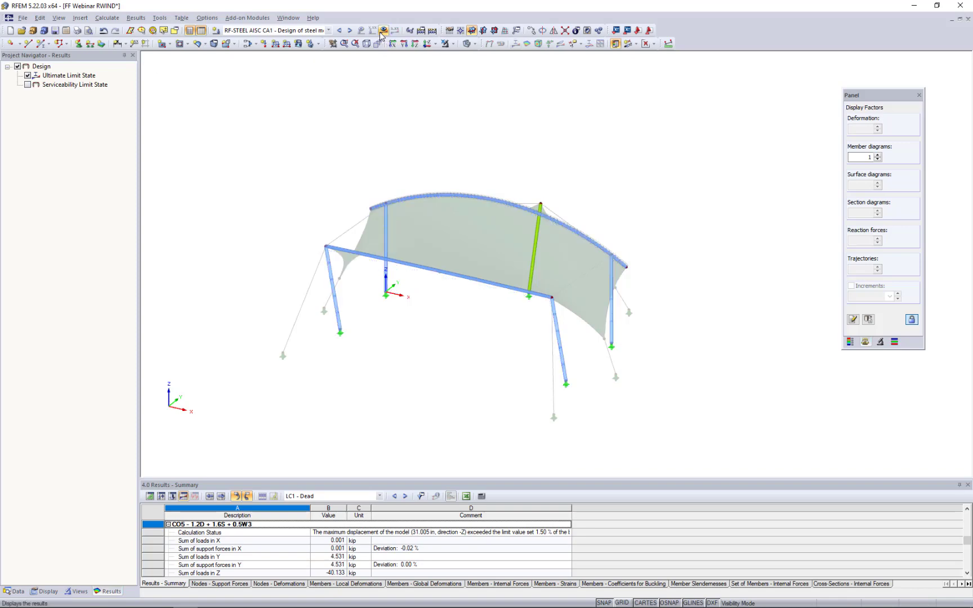
left_click(452, 43)
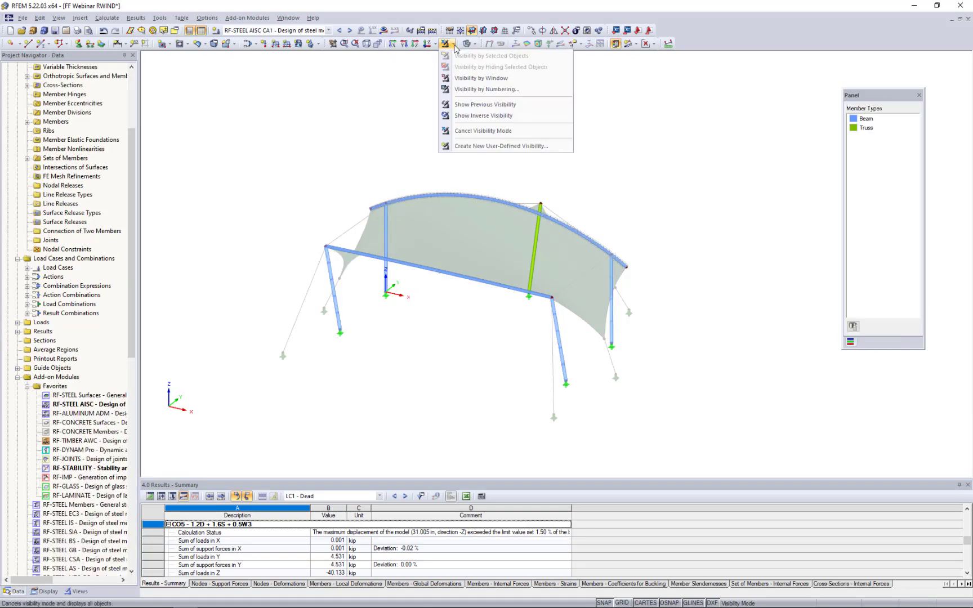
left_click(462, 131)
middle_click_drag(609, 206, 580, 202, "ctrl")
scroll(511, 242, "up", 2)
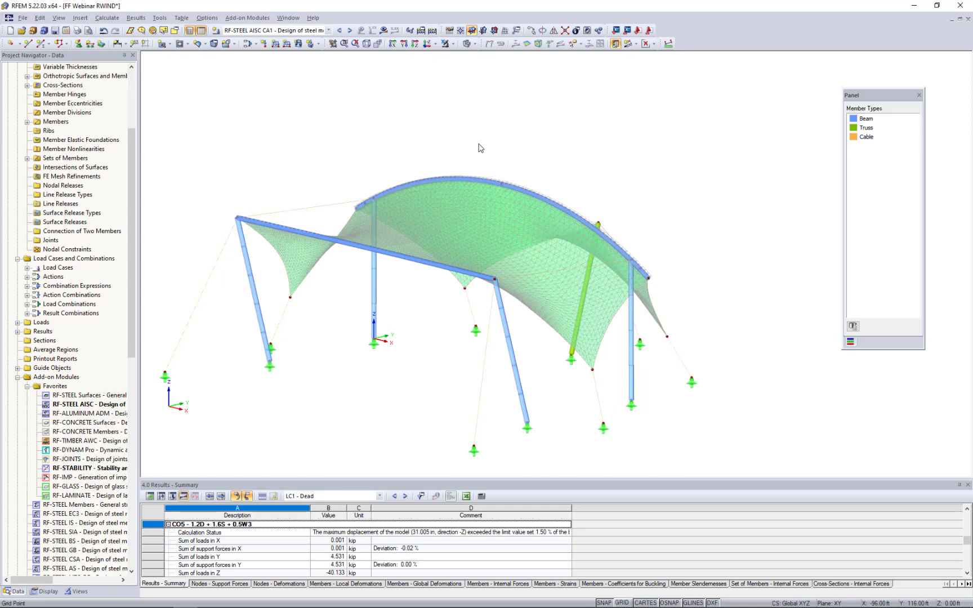
- Switch to the Stairs Webinar model and measure the length of its front bottom edge
left_click(289, 18)
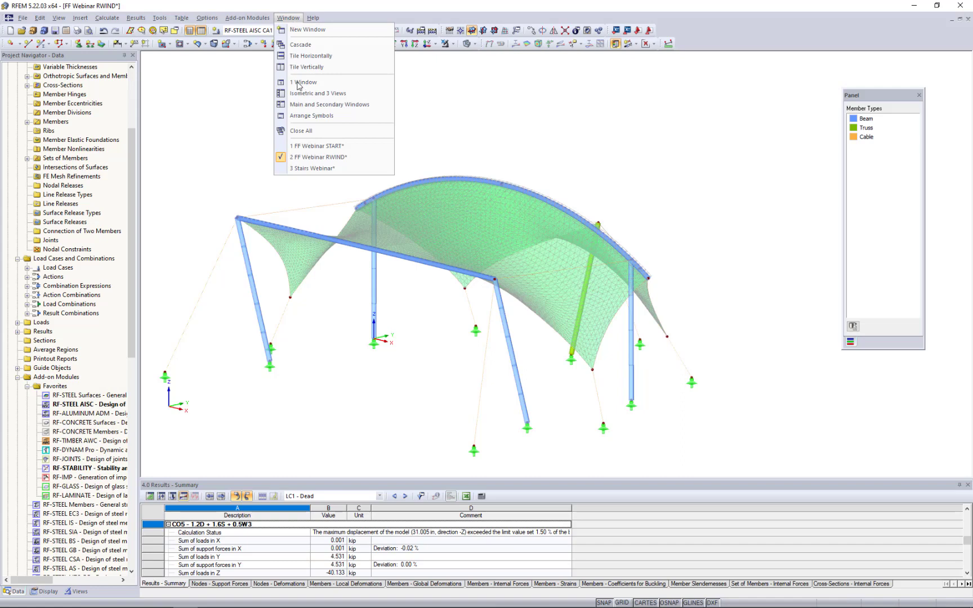
left_click(309, 169)
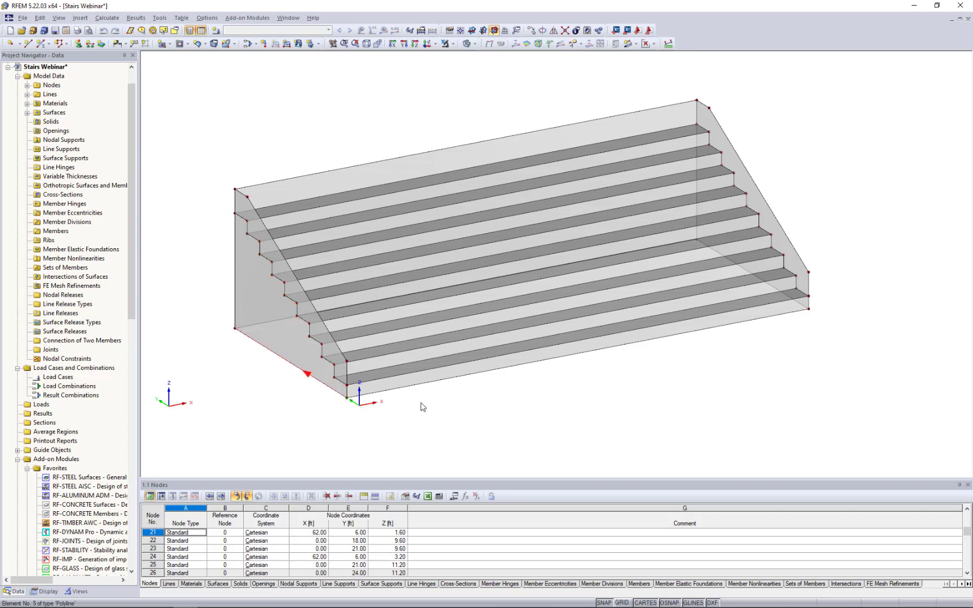
left_click(668, 45)
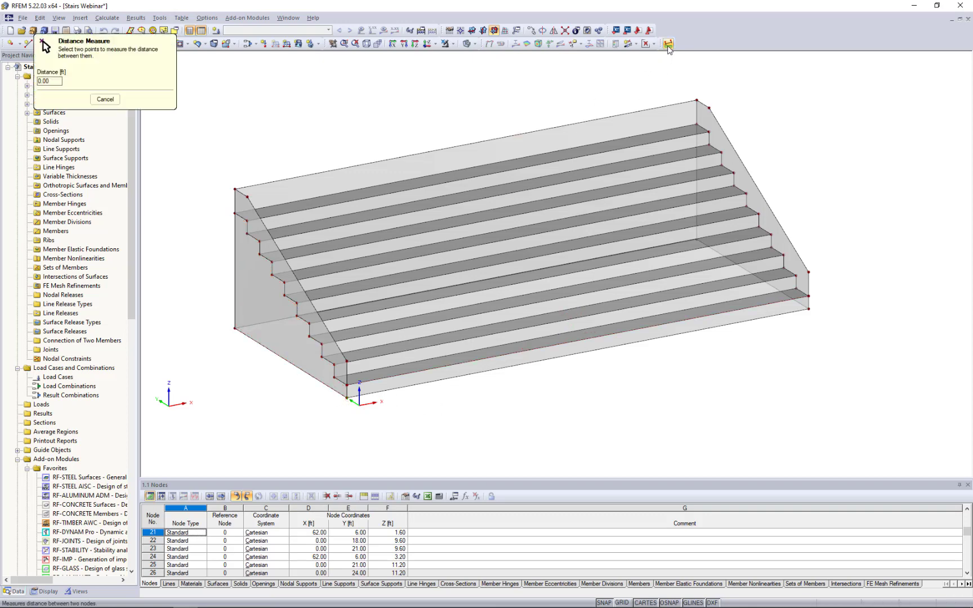
left_click(344, 400)
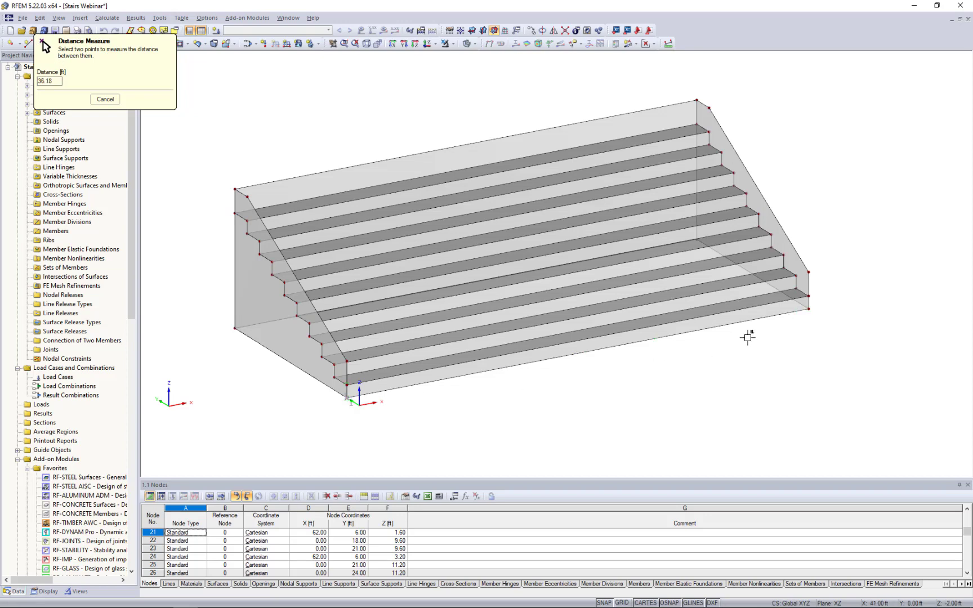
left_click(808, 308)
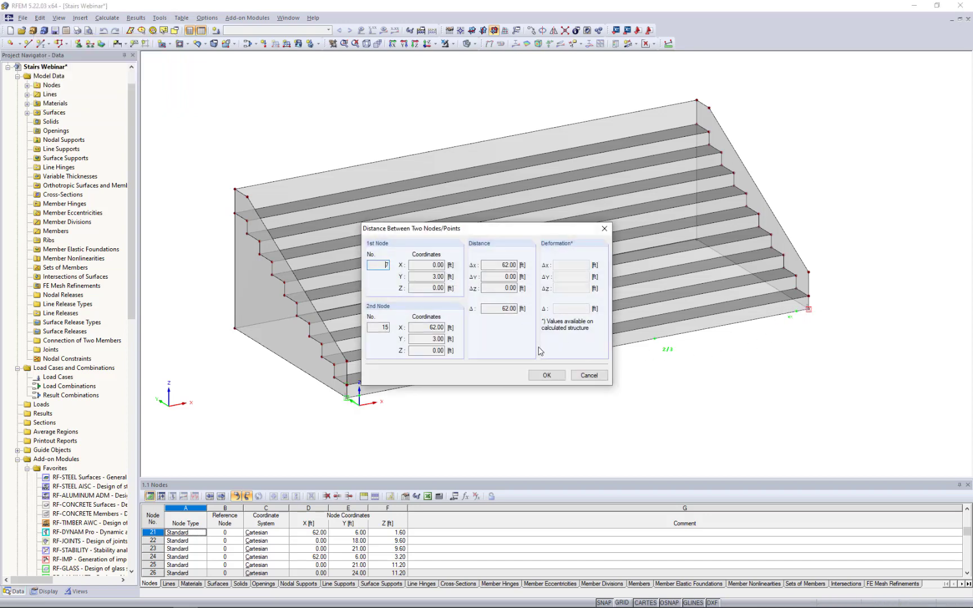
left_click(588, 375)
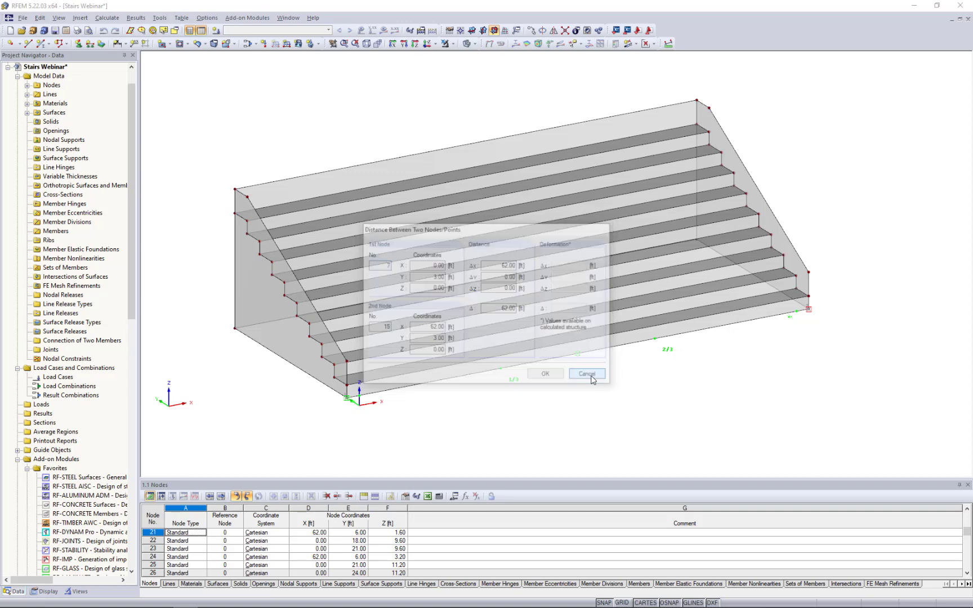
- Measure the height of the stairs' rear vertical edge, from the bottom corner node to the top corner node
left_click(669, 44)
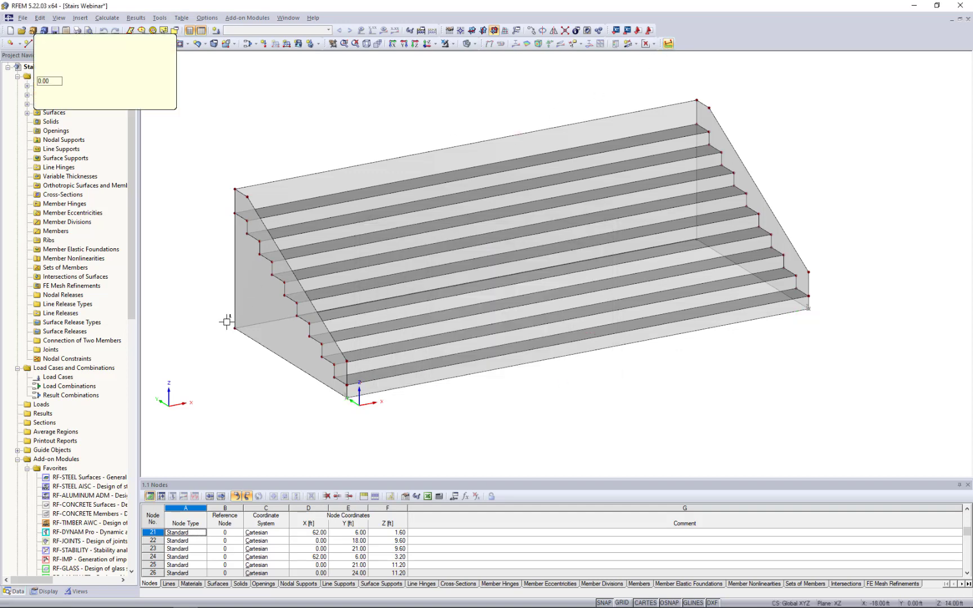
left_click(232, 331)
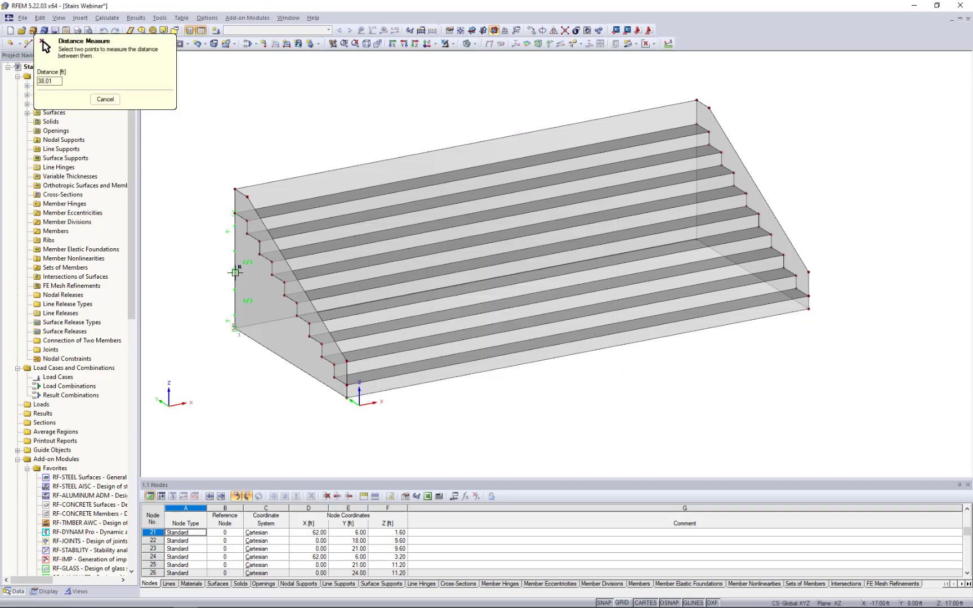
left_click(234, 188)
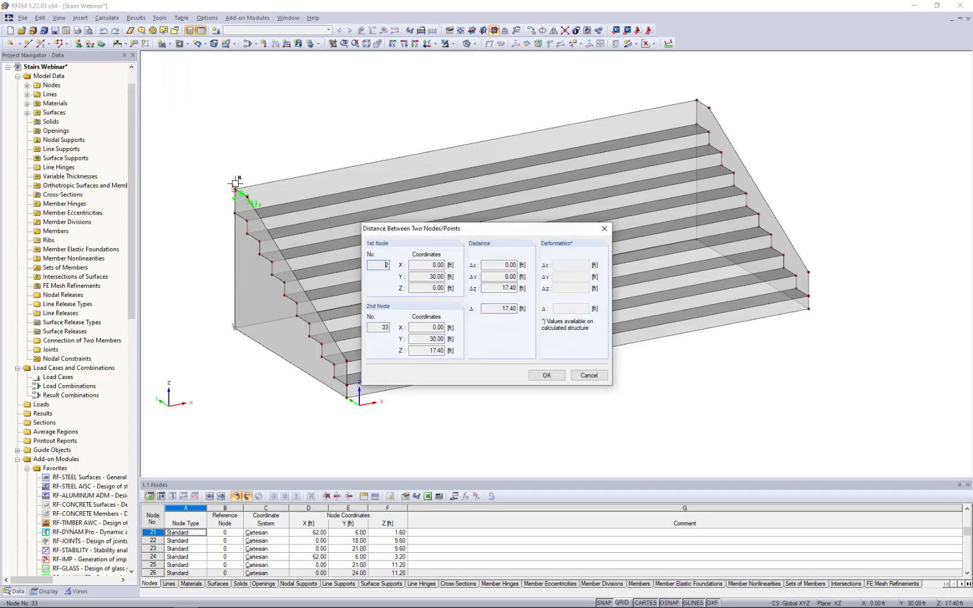
left_click(590, 376)
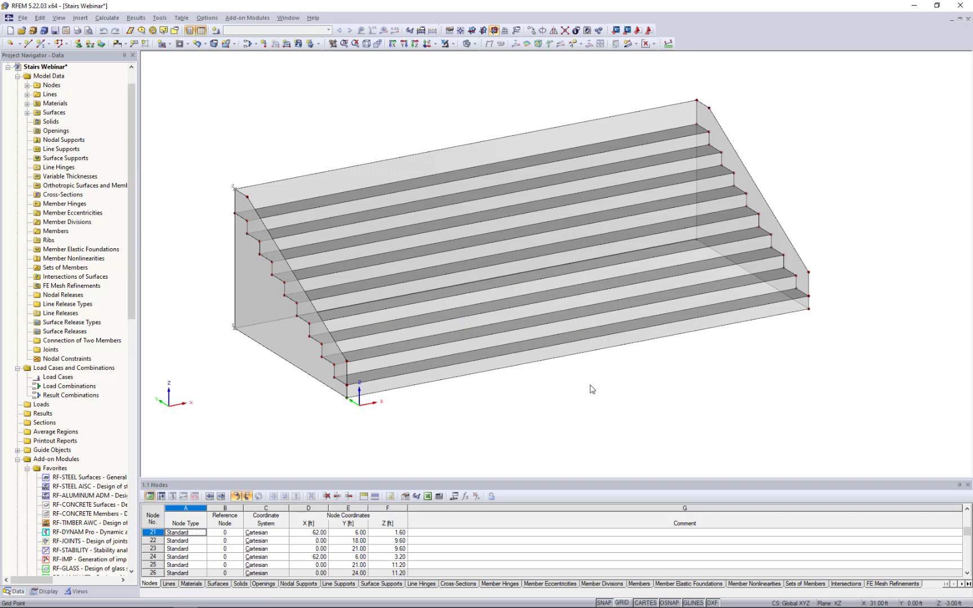
- Inspect the export of the stairs model as RFEM/RSTAB data for RWind Simulation (*.vtp), without saving a file
left_click(23, 18)
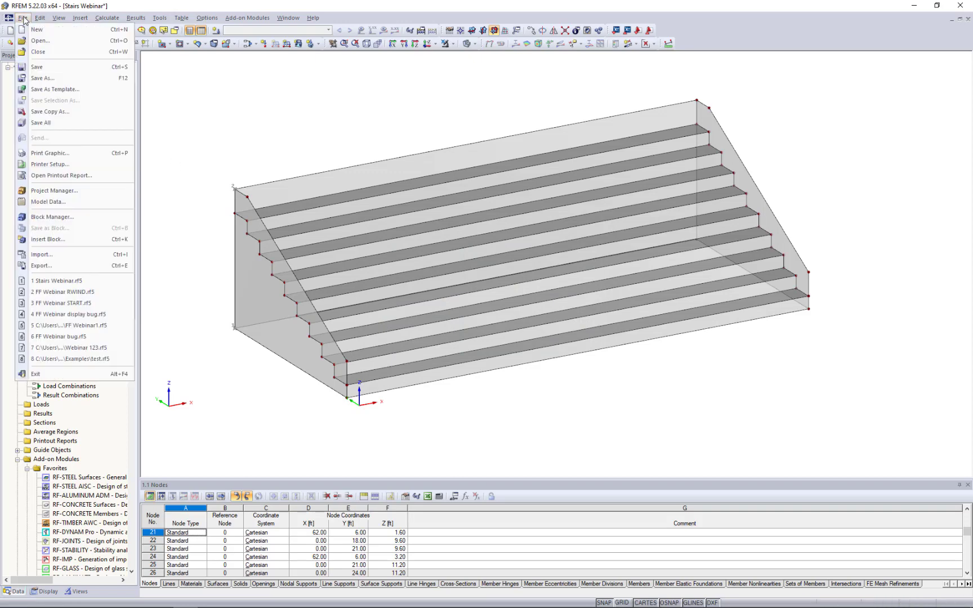
left_click(61, 265)
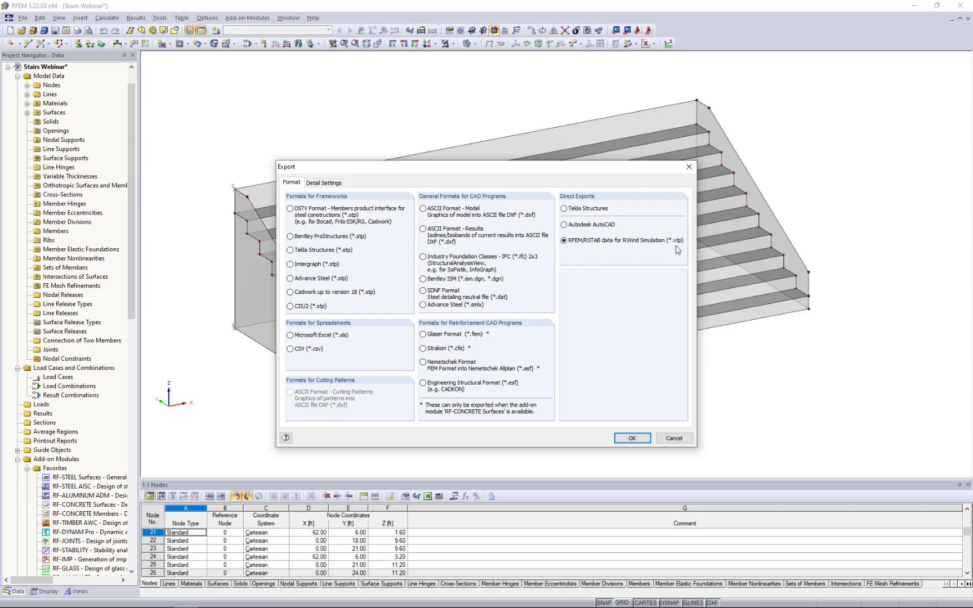
left_click(635, 439)
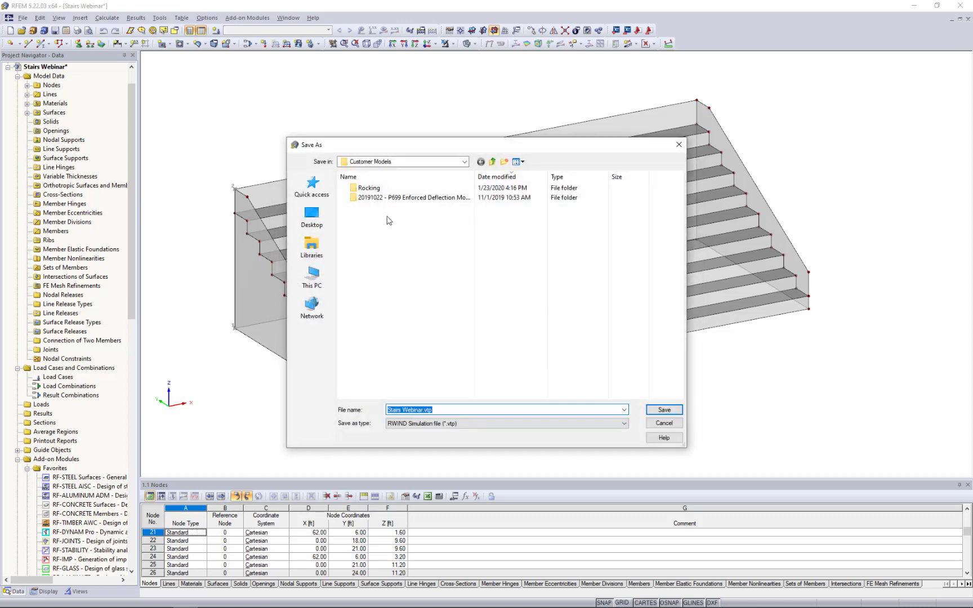
left_click(664, 424)
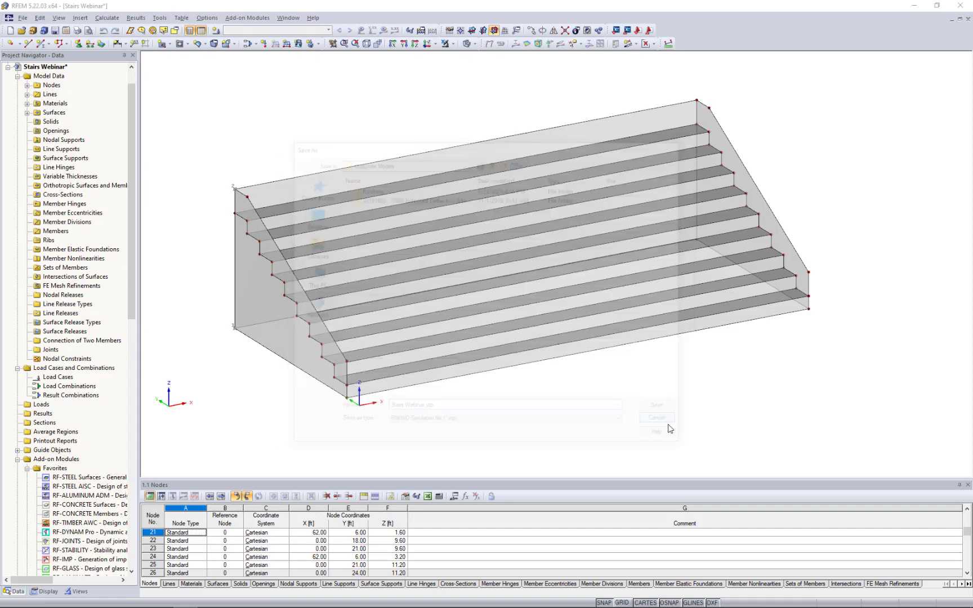
- Switch to the FF Webinar RWIND model and open load case LC5 (Wind 270°) in RWIND Simulation, declining the backup recovery
left_click(290, 18)
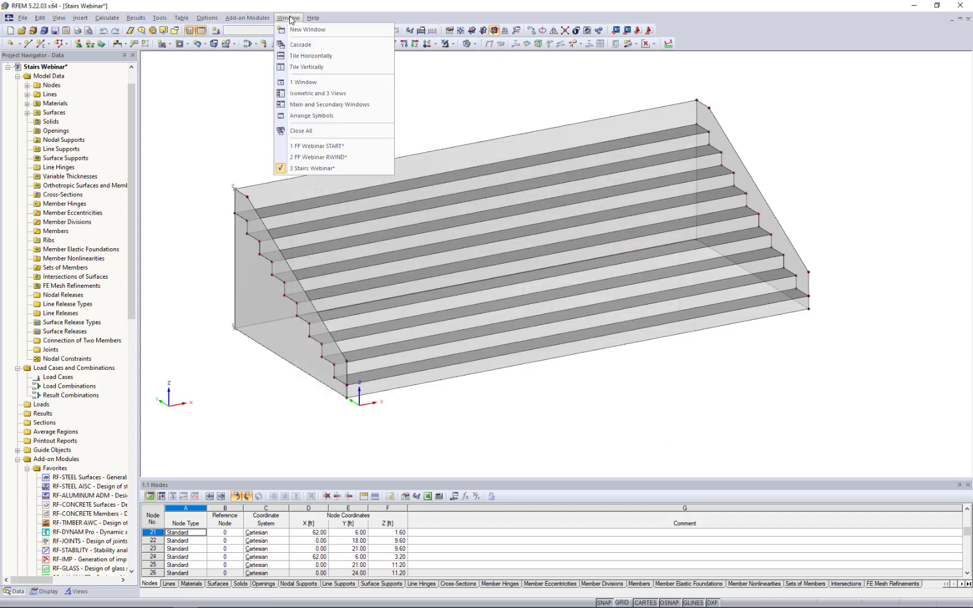
left_click(303, 149)
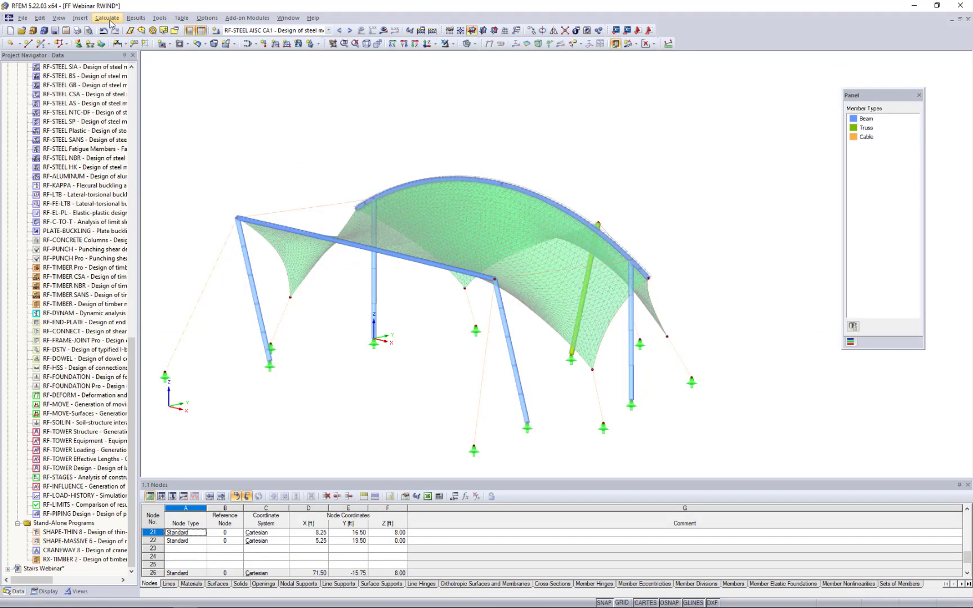
left_click(107, 17)
left_click(132, 115)
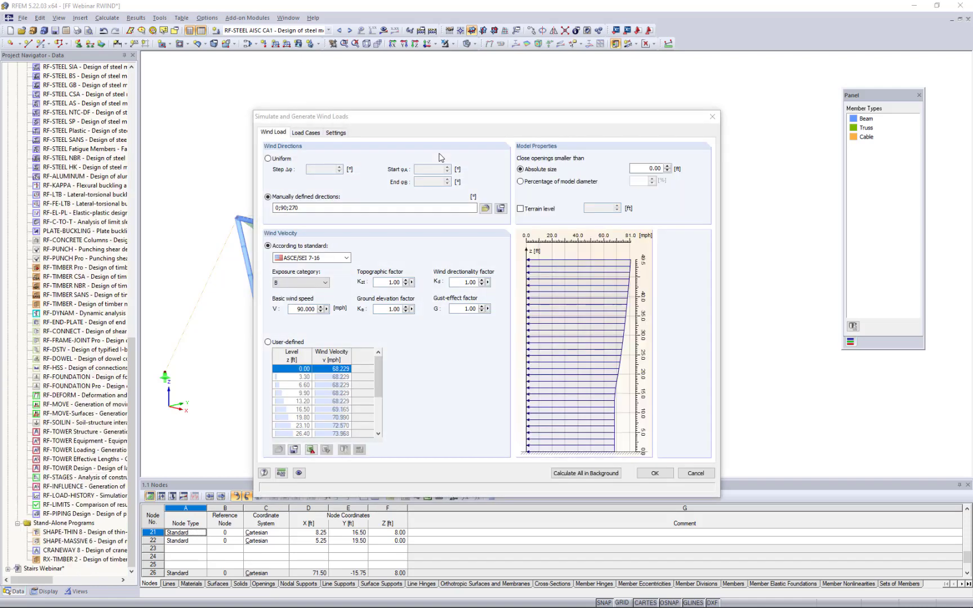
left_click(315, 135)
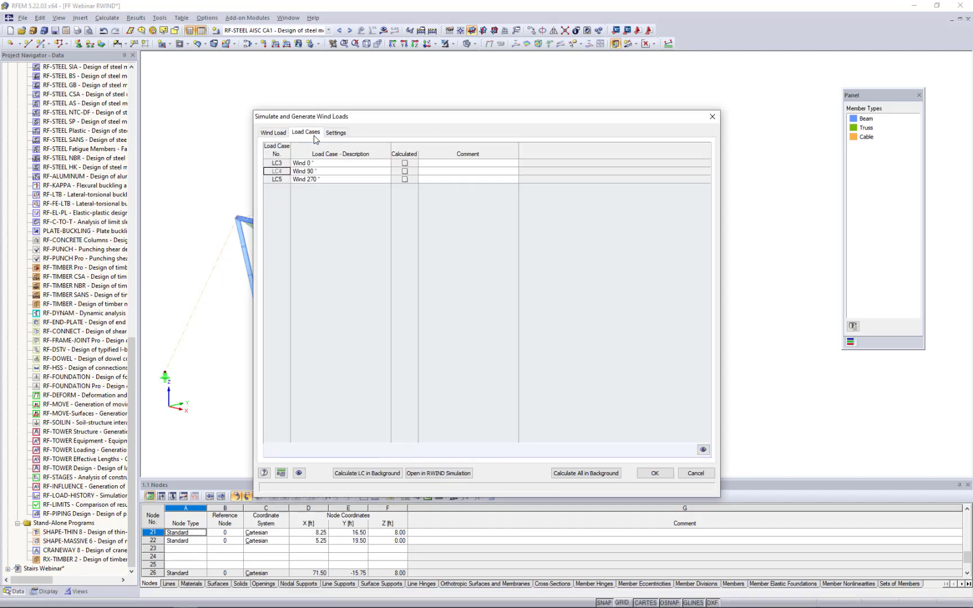
left_click(338, 180)
left_click(421, 475)
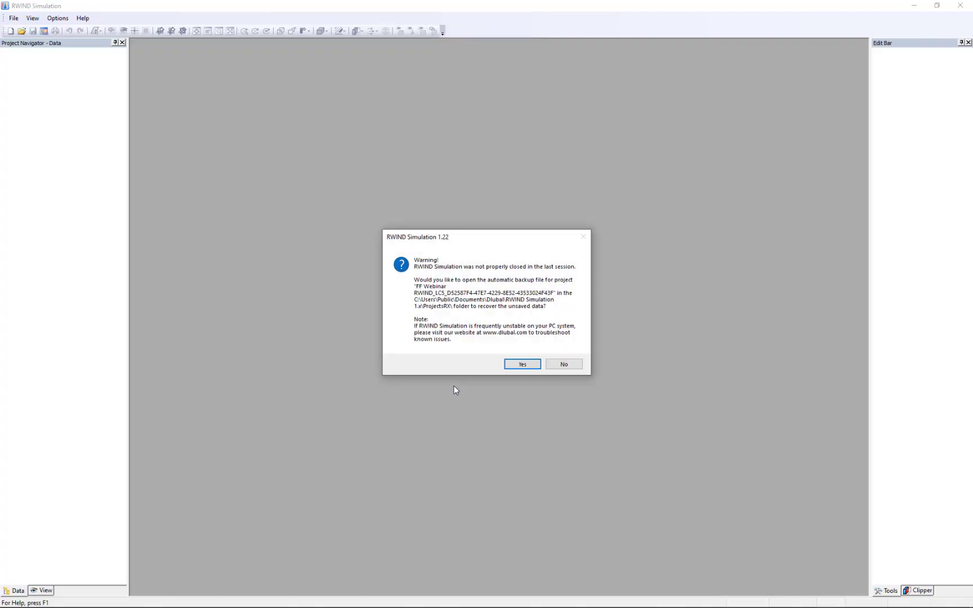
left_click(560, 364)
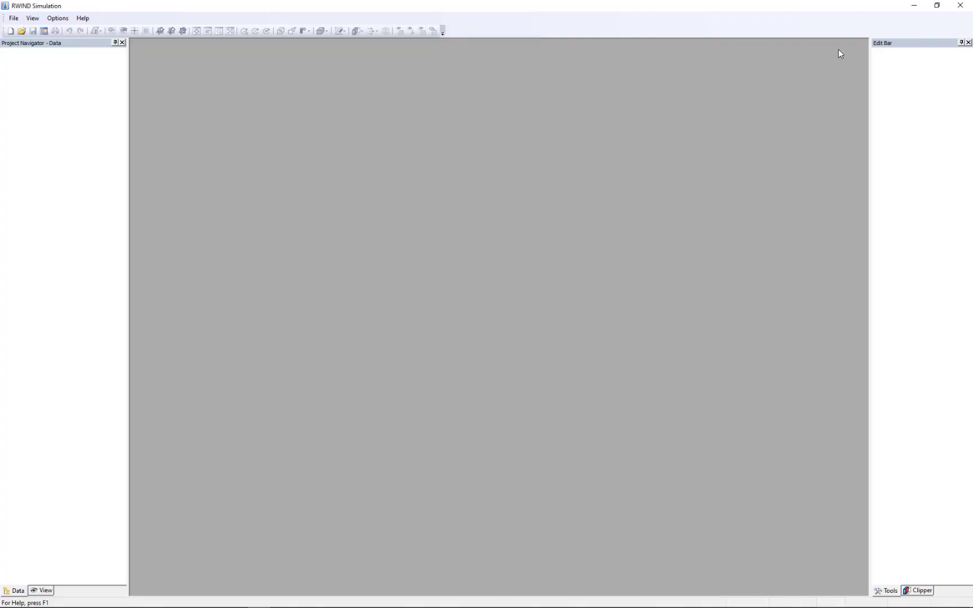
left_click(961, 6)
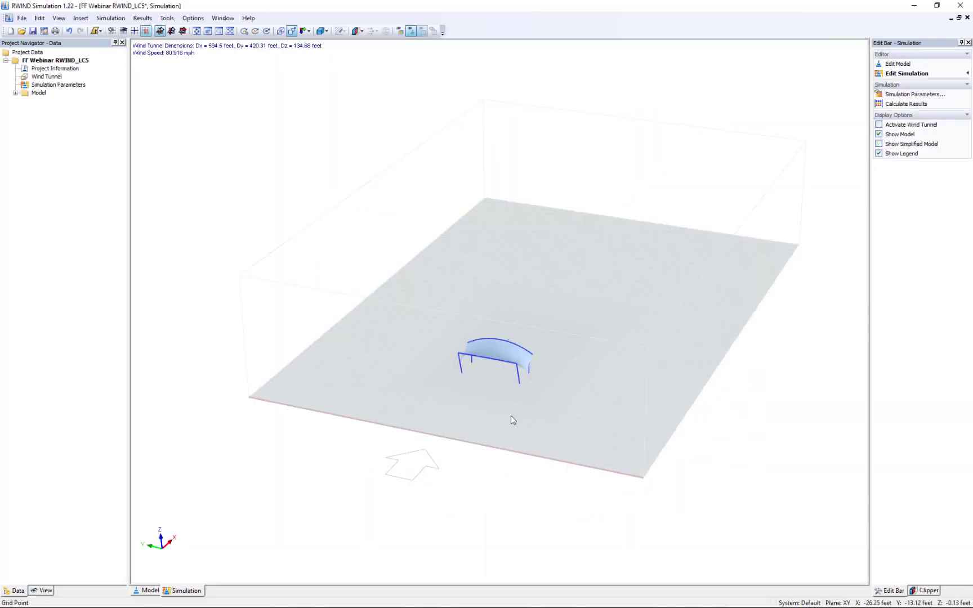
- Import Stairs Webinar.vtp as a second model in metres, moved to the origin with the wind tunnel dimensions adjusted
middle_click_drag(550, 413, 488, 387, "ctrl")
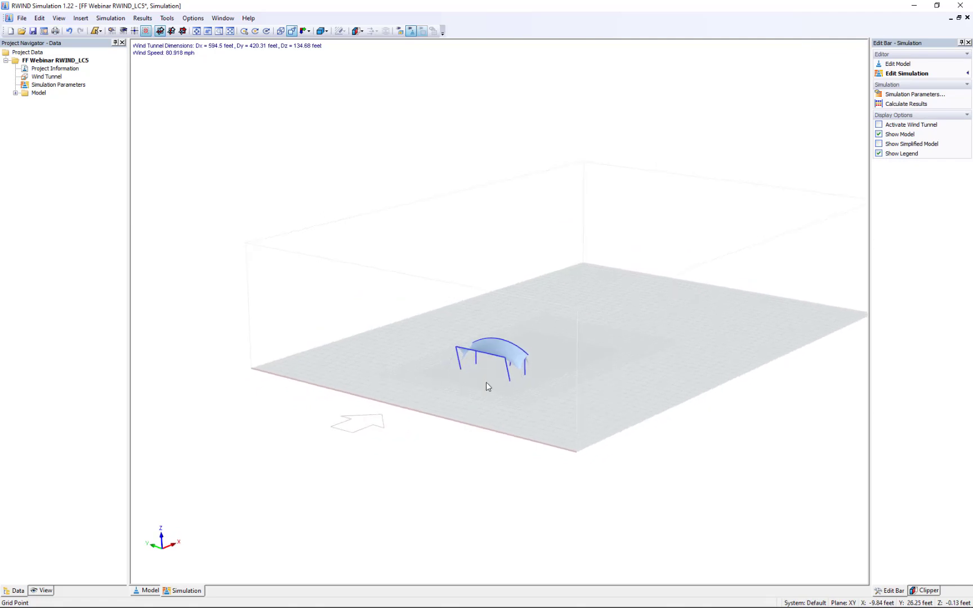
scroll(488, 387, "up", 5)
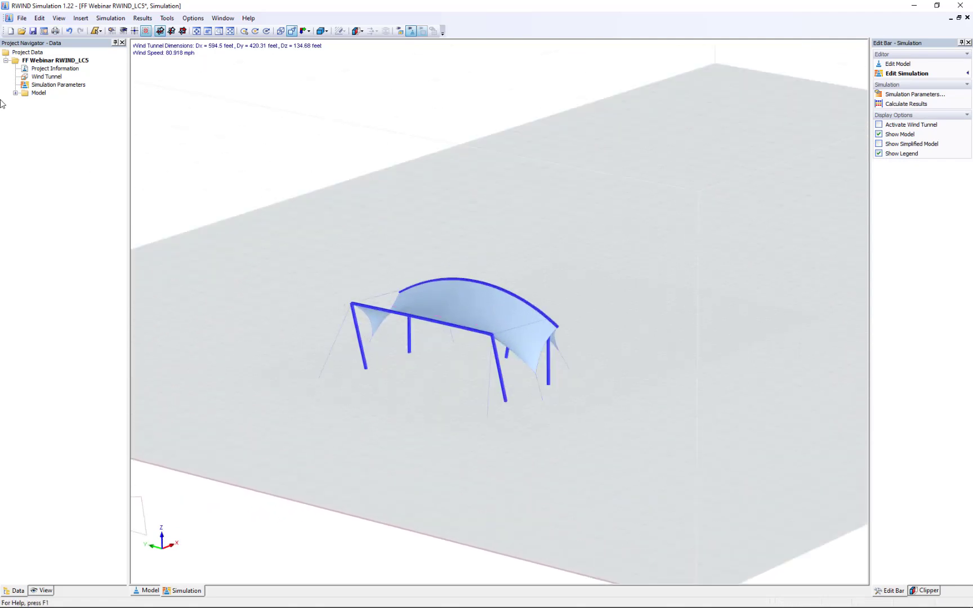
right_click(40, 93)
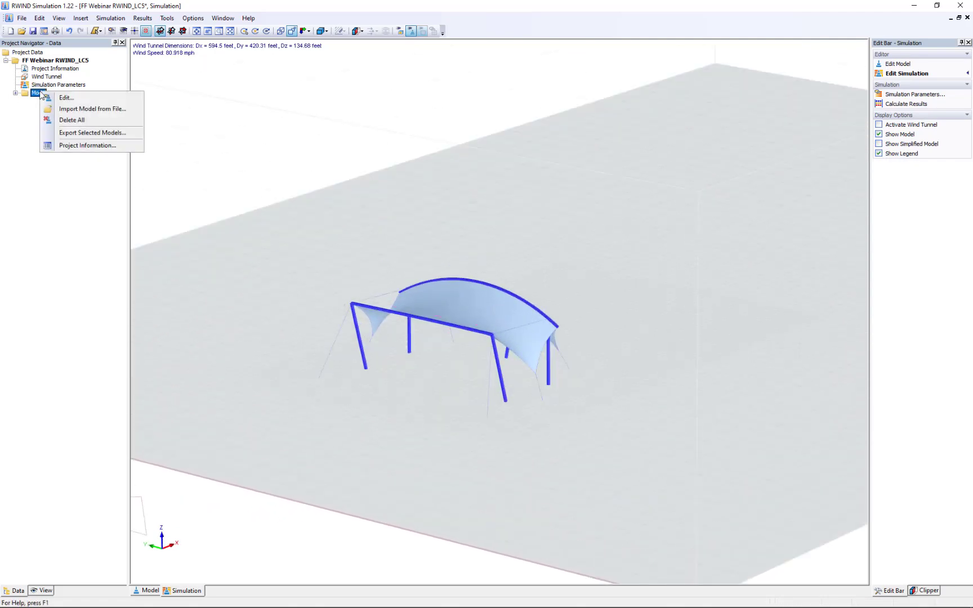
left_click(81, 110)
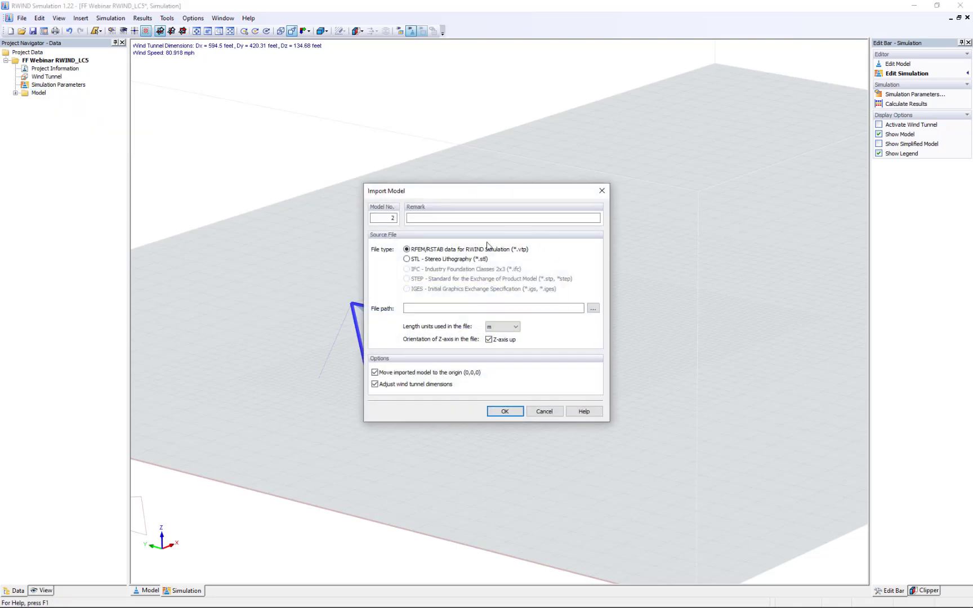
left_click(593, 309)
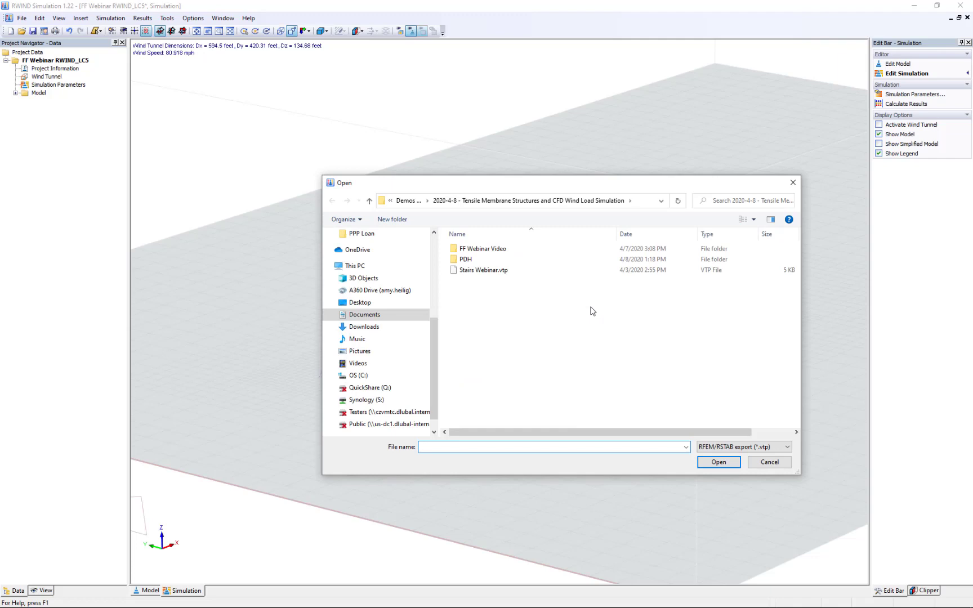
left_click(492, 272)
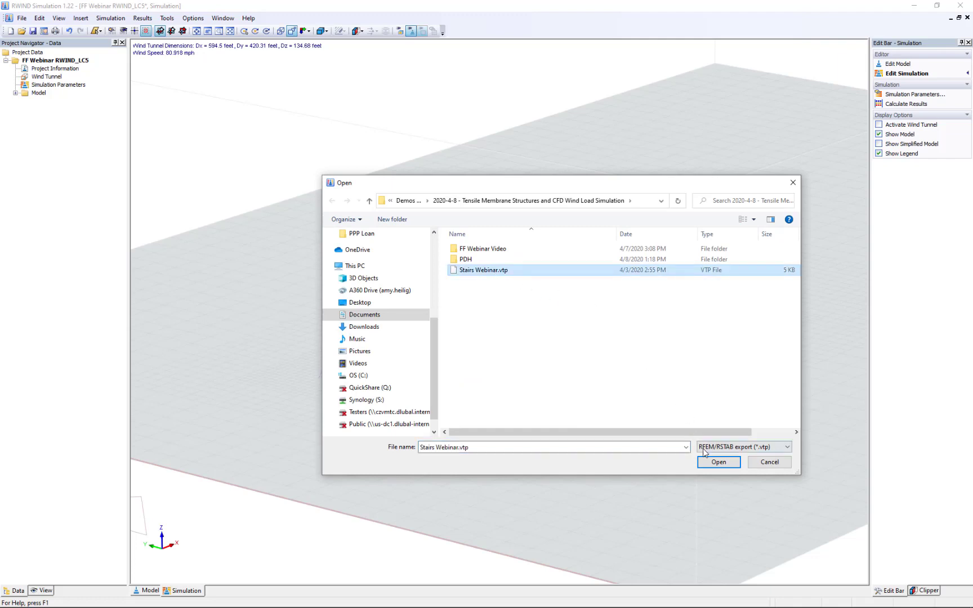
left_click(714, 462)
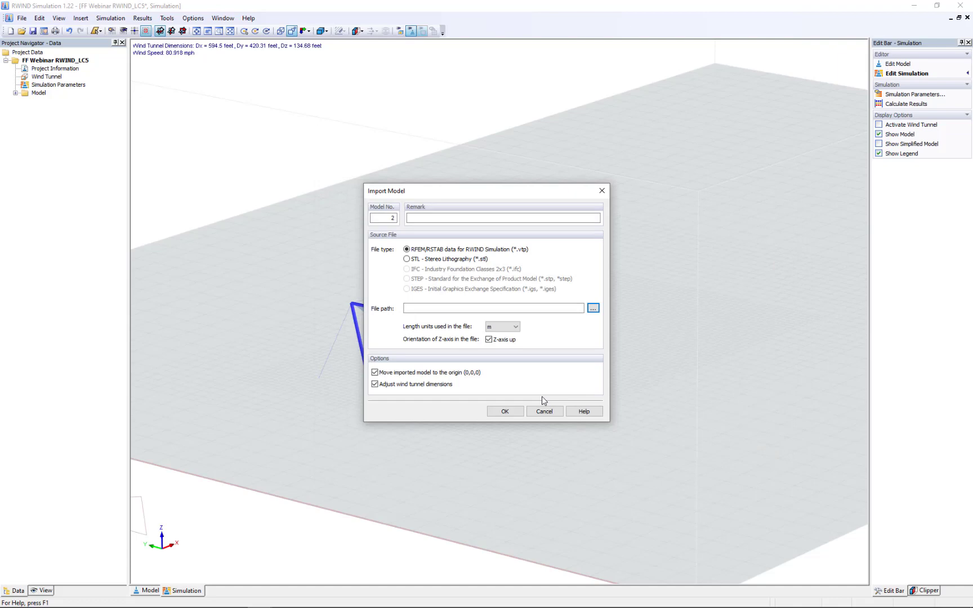
left_click(504, 411)
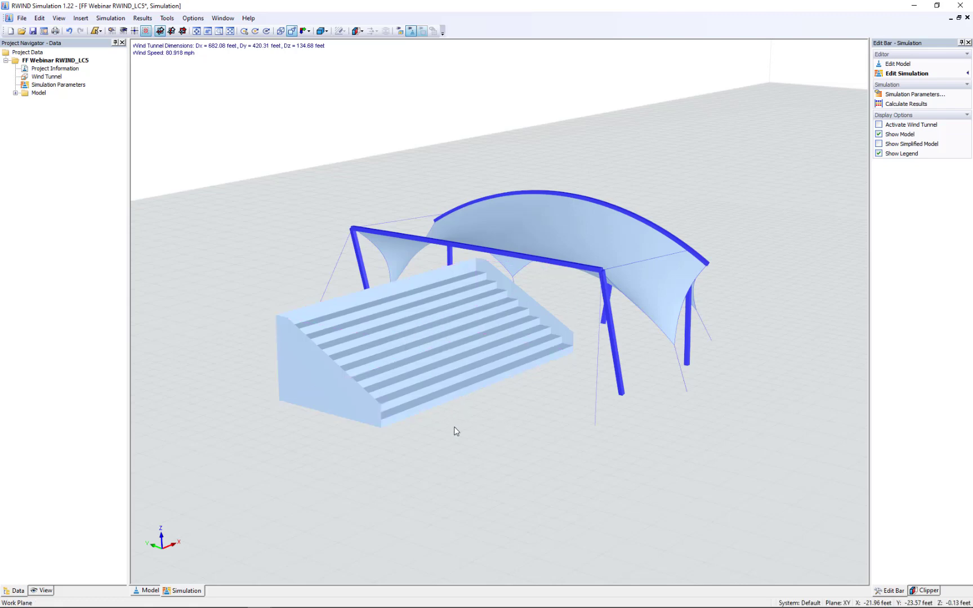
- Check the general and position settings of the imported Stairs Webinar model without changing them
double_click(456, 367)
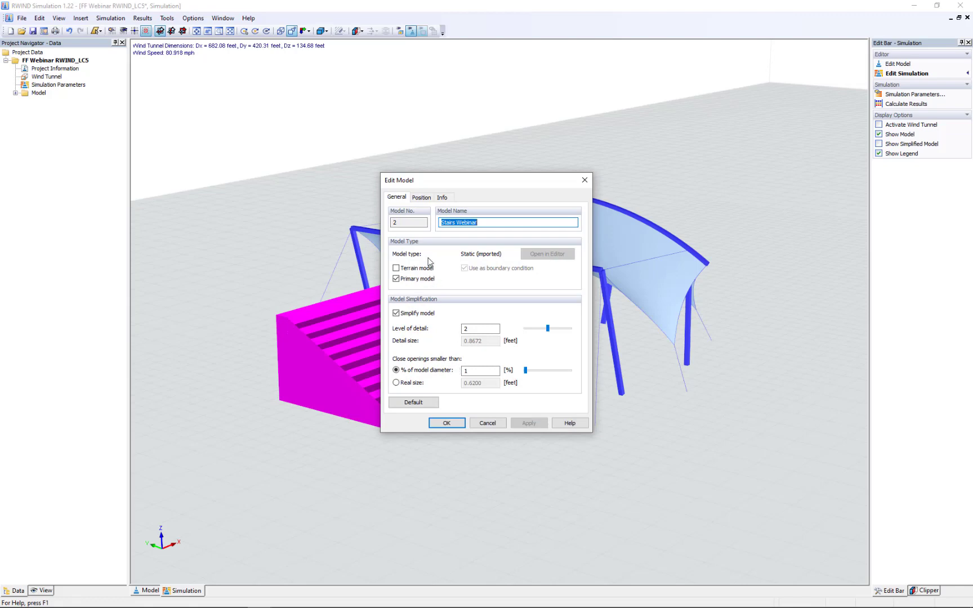
left_click(421, 198)
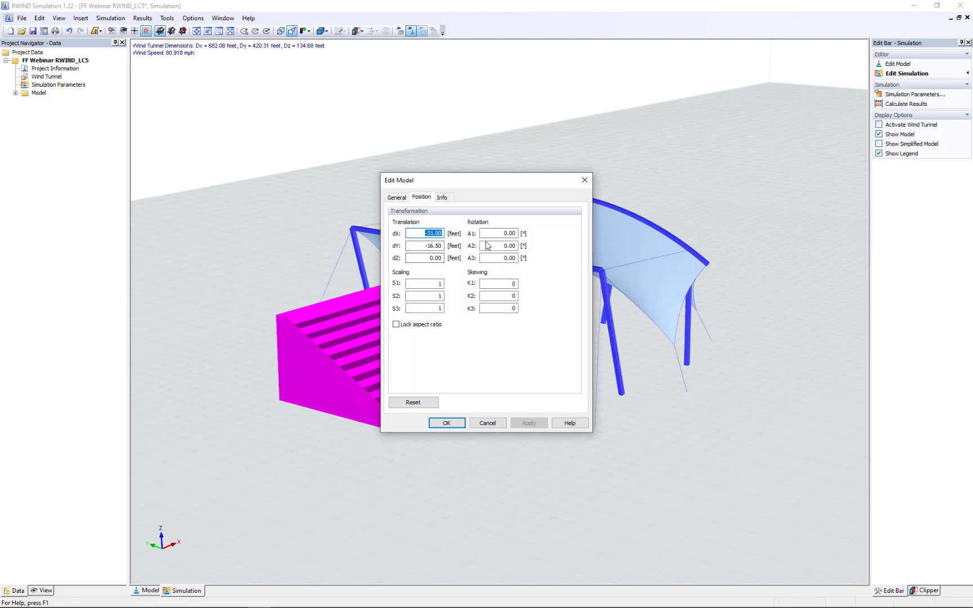
left_click(487, 423)
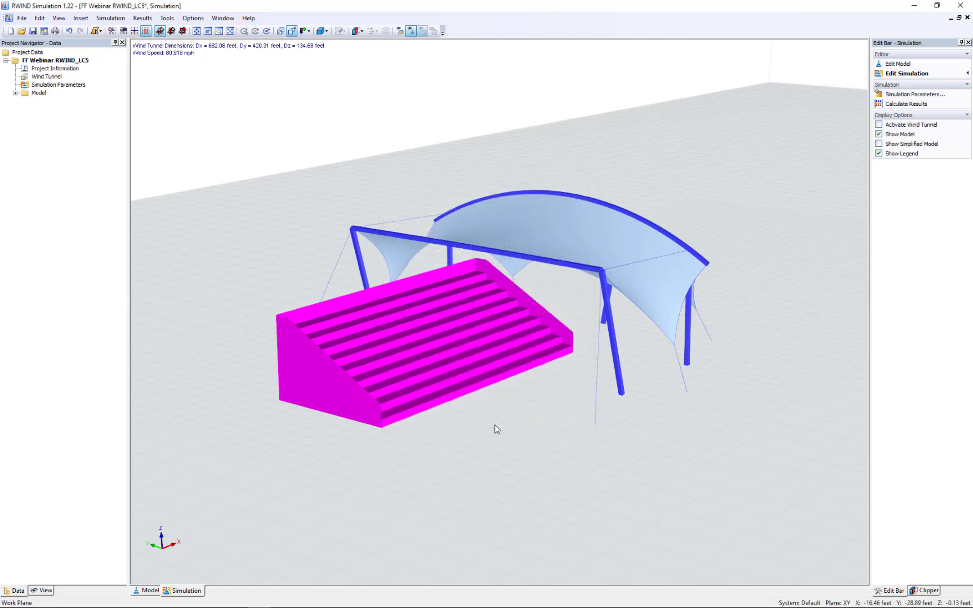
- Manipulate the stairs model, rotating it by -90° about its vertical axis (A3)
right_click(472, 338)
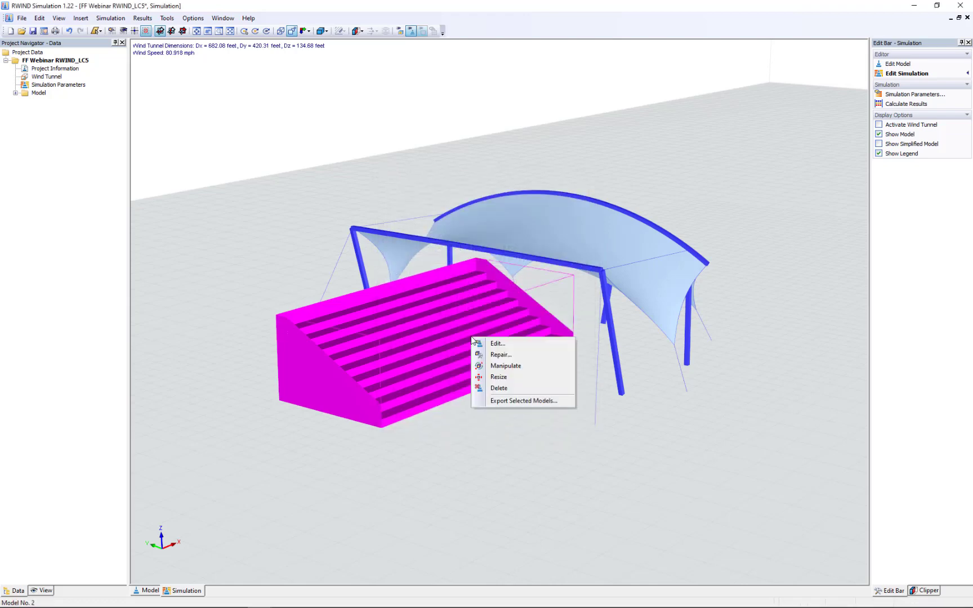
left_click(504, 366)
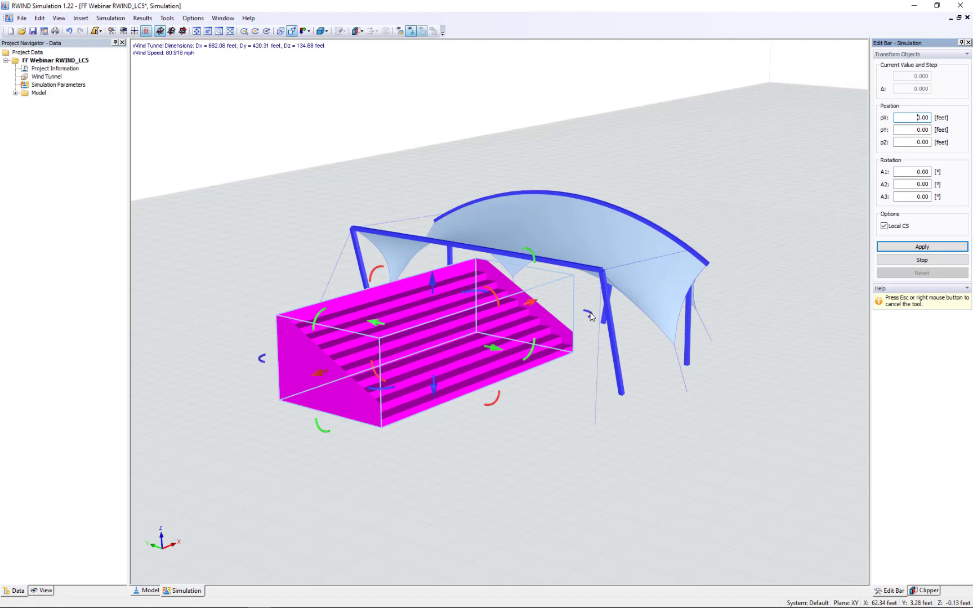
left_click_drag(593, 314, 551, 399)
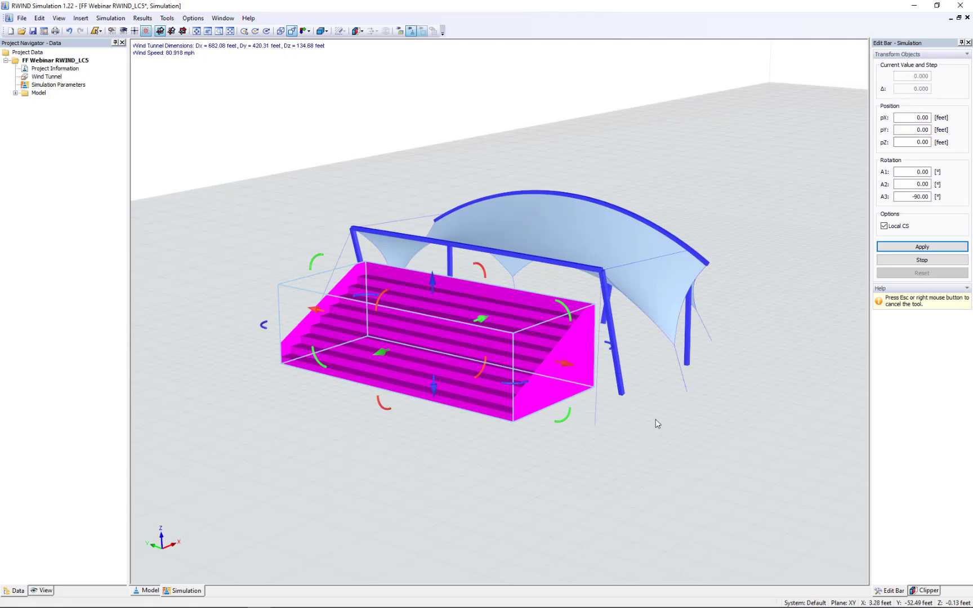
- Move the stairs under the tensile canopy, to a position of about pX 30.28 ft and pY -4.92 ft
scroll(656, 419, "down", 1)
left_click_drag(565, 370, 584, 383)
middle_click_drag(659, 442, 369, 396, "ctrl")
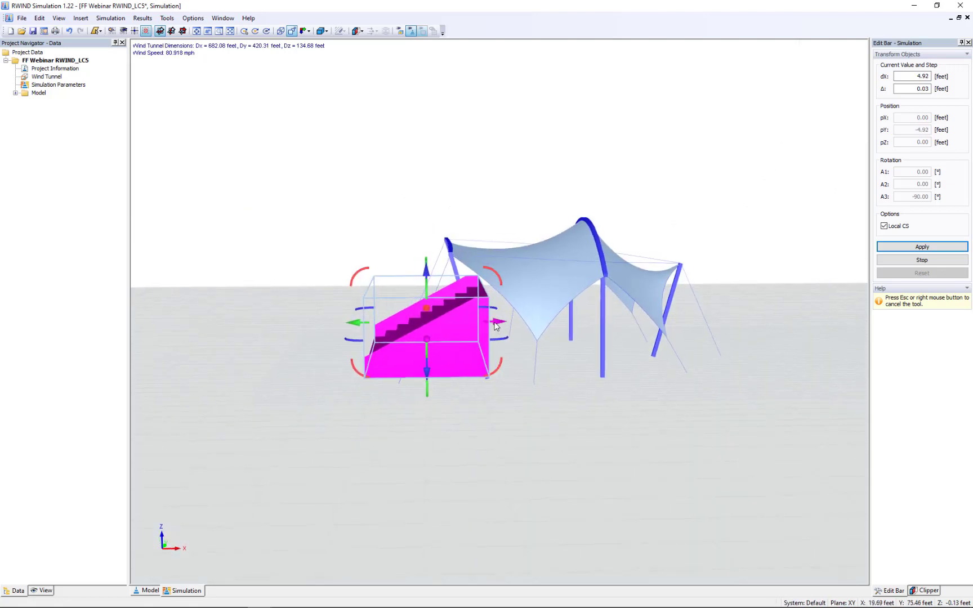
left_click_drag(498, 323, 620, 328)
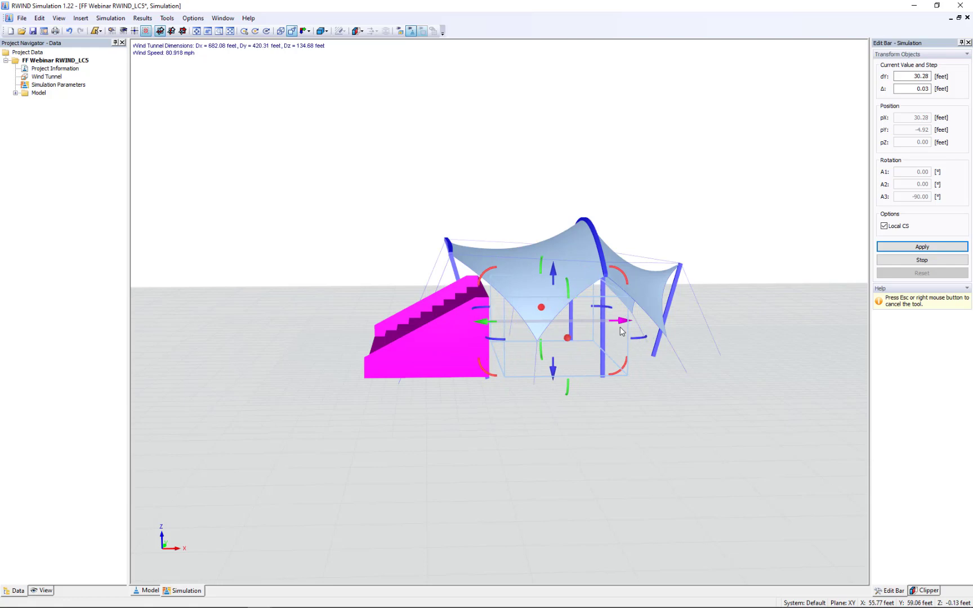
left_click_drag(493, 430, 492, 430)
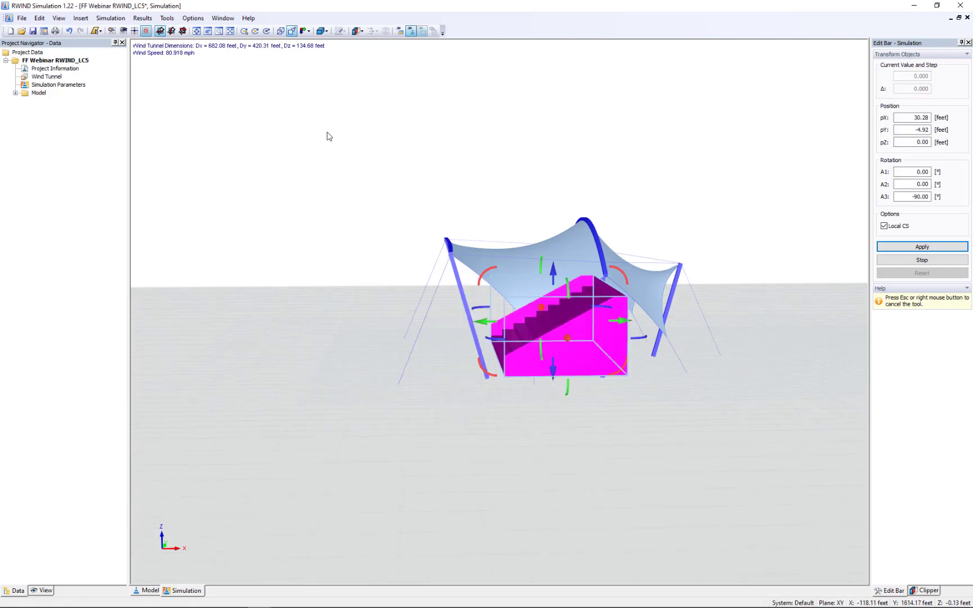
- Centre the stairs between the front columns in a non-perspective X-direction view, shifting them to about pY -5.61 ft, and finish the manipulation
left_click(294, 33)
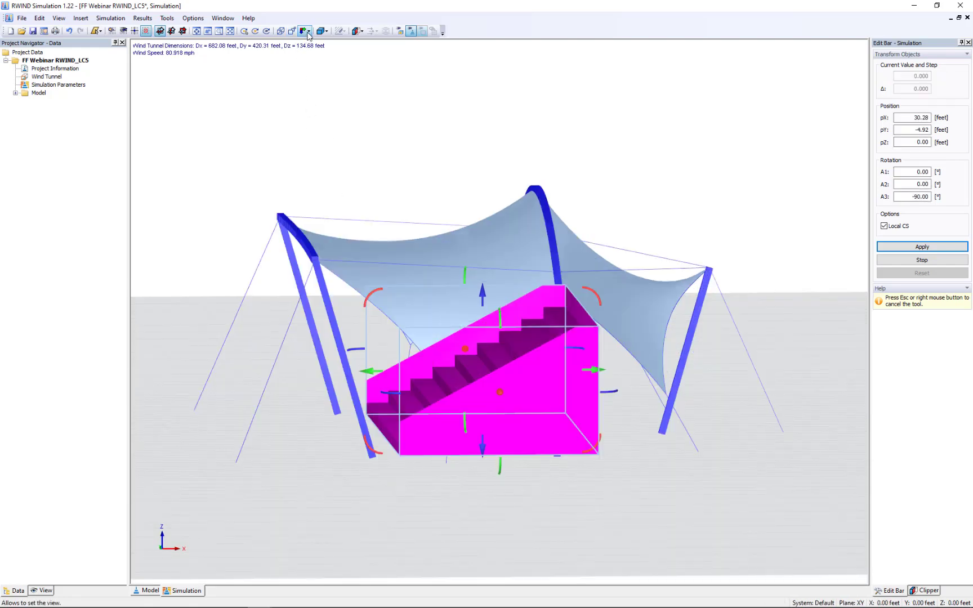
left_click(309, 33)
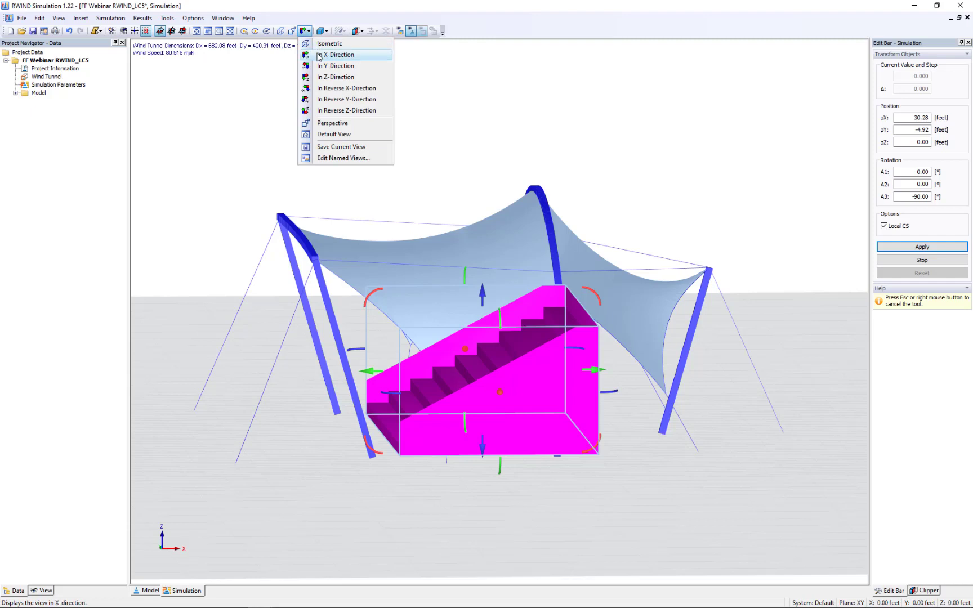
left_click(336, 55)
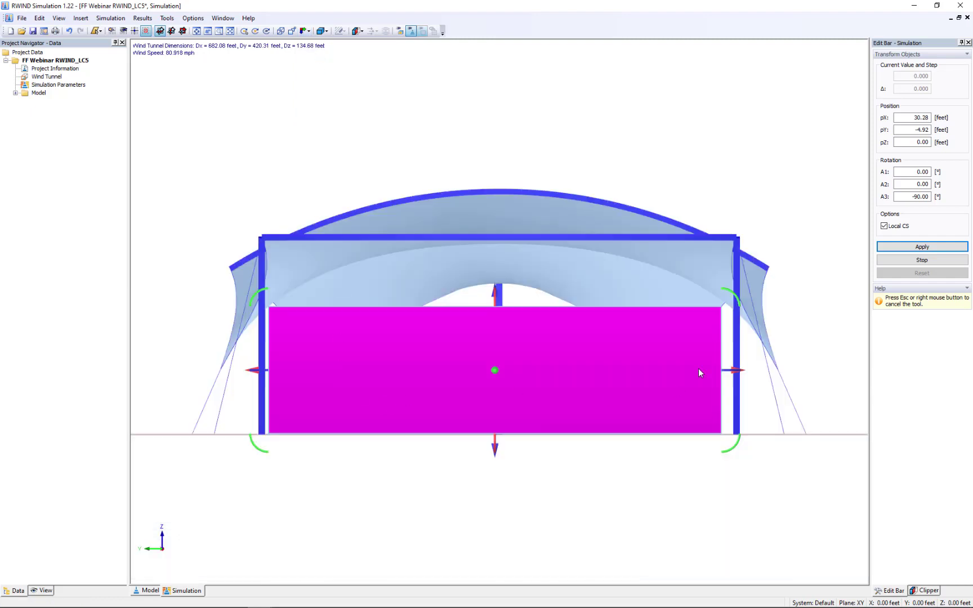
left_click_drag(735, 371, 739, 371)
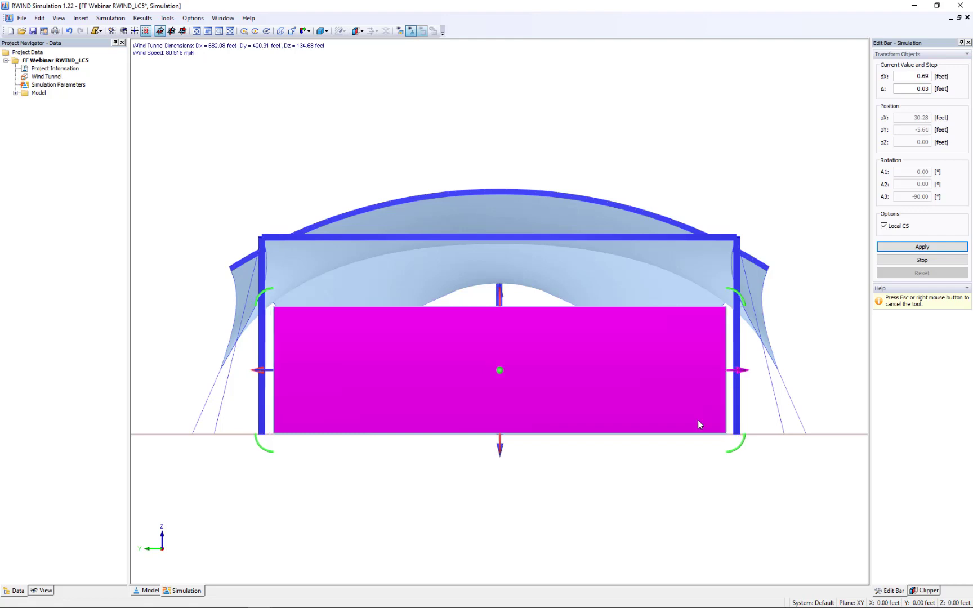
right_click(618, 500)
right_click(575, 135)
right_click(574, 131)
right_click(574, 131)
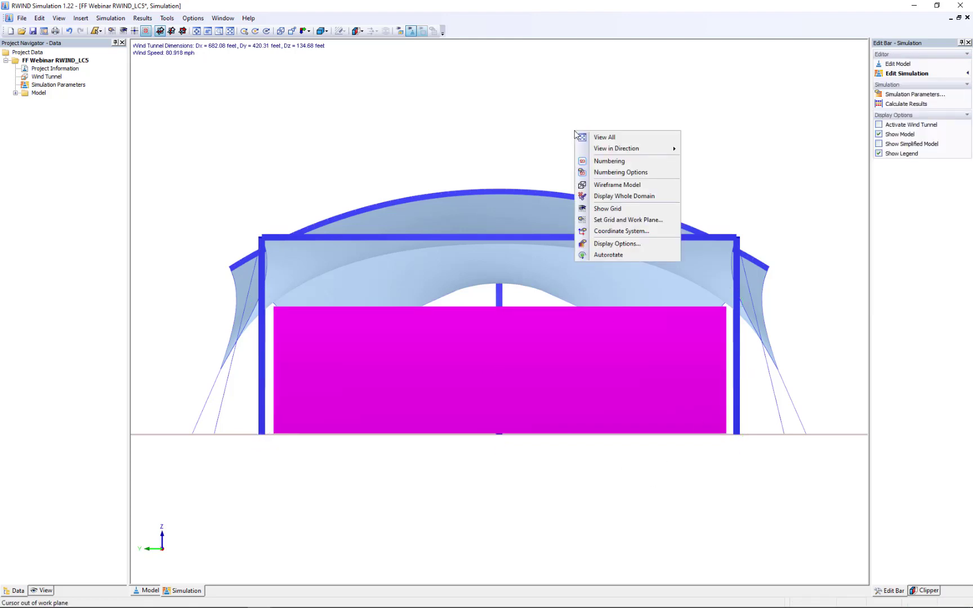
left_click(514, 120)
middle_click_drag(666, 152, 526, 216, "ctrl")
scroll(527, 213, "down", 2)
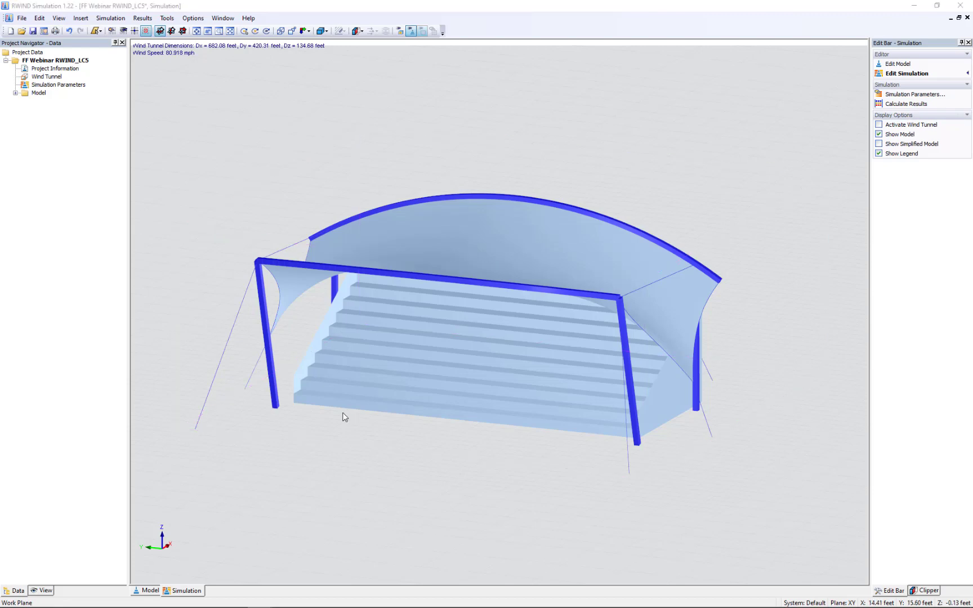
- Switch to Webinar RWIND Results in the other RWIND Simulation window and examine the surface pressure on the stairs and canopy
key("super+Tab")
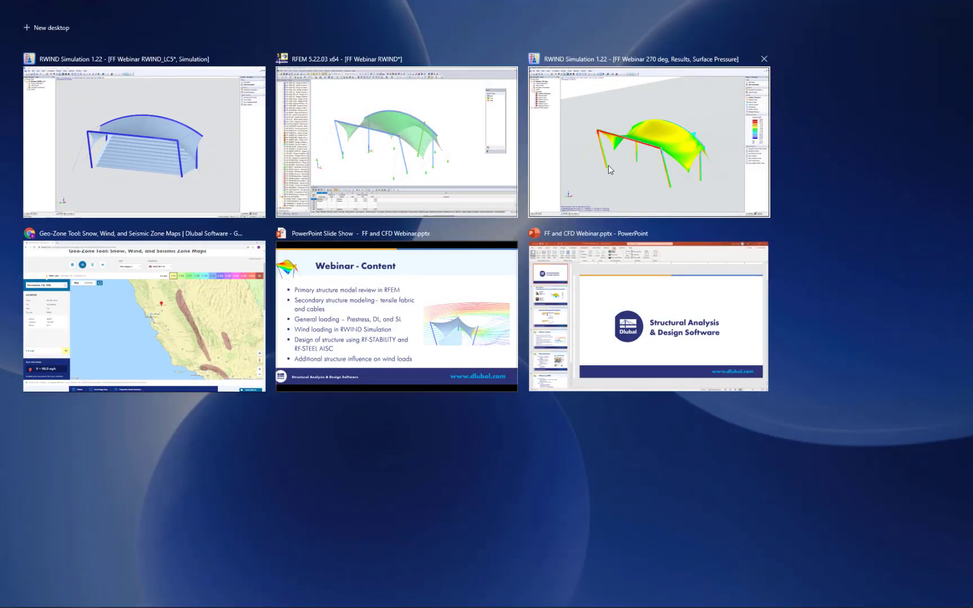
left_click(609, 169)
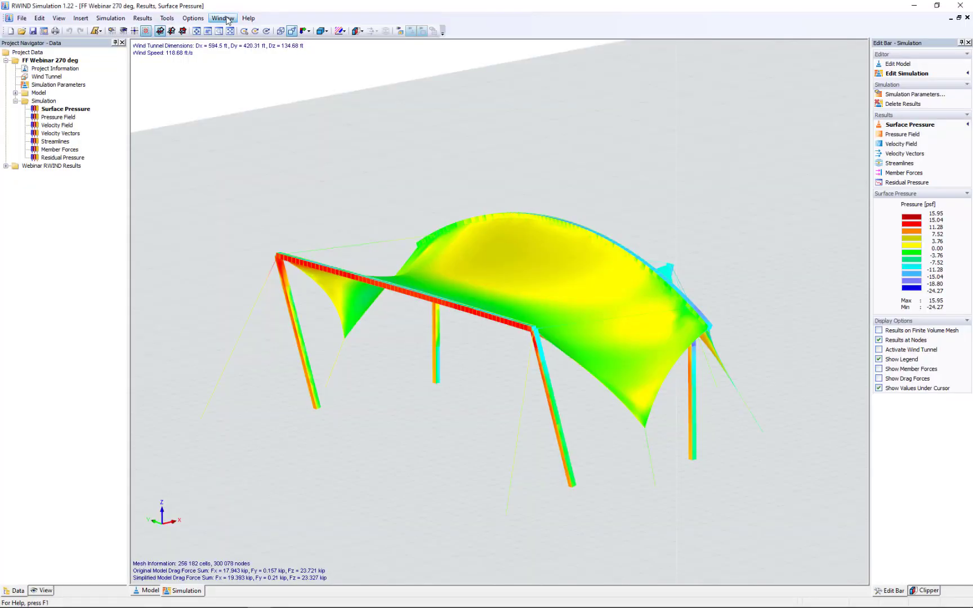
left_click(223, 18)
left_click(258, 130)
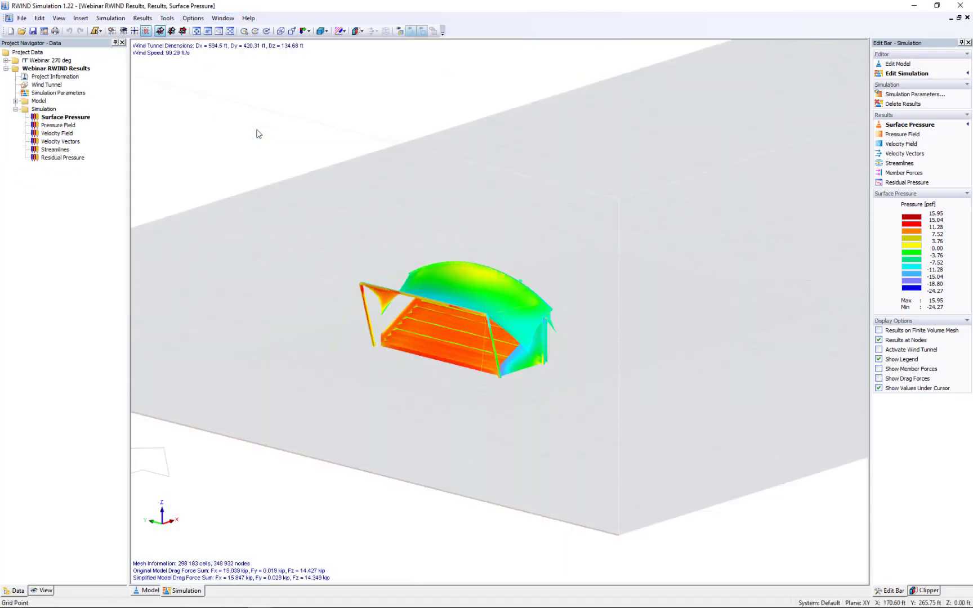
middle_click_drag(450, 355, 629, 345, "ctrl")
scroll(461, 328, "up", 3)
scroll(462, 328, "up", 3)
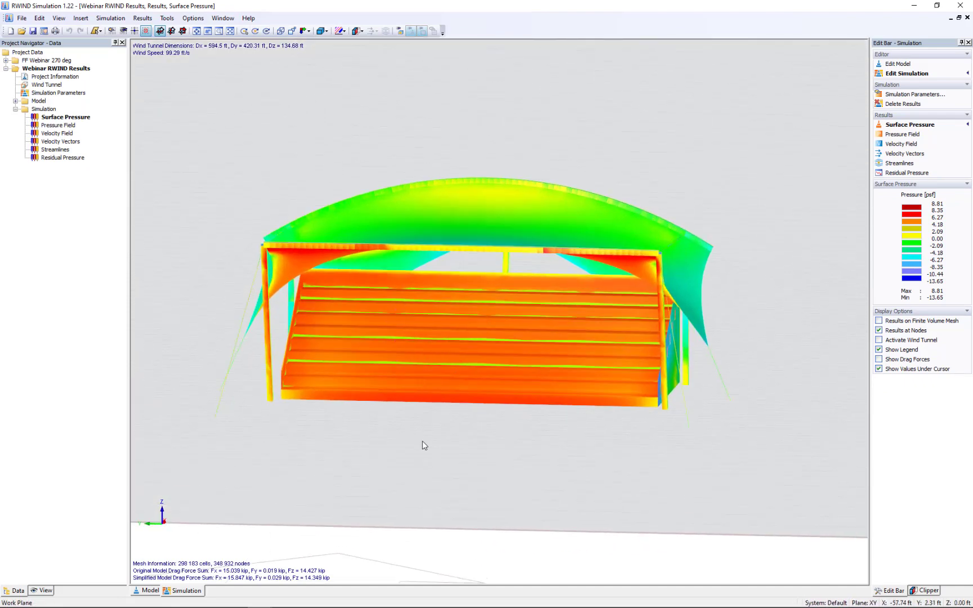
middle_click_drag(424, 445, 454, 490, "ctrl")
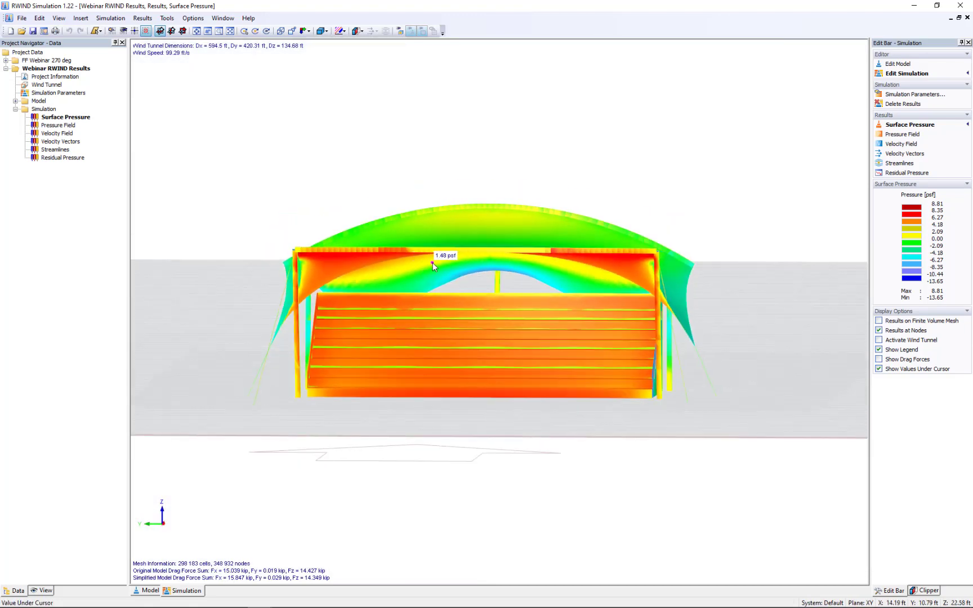
middle_click_drag(517, 270, 293, 361, "ctrl")
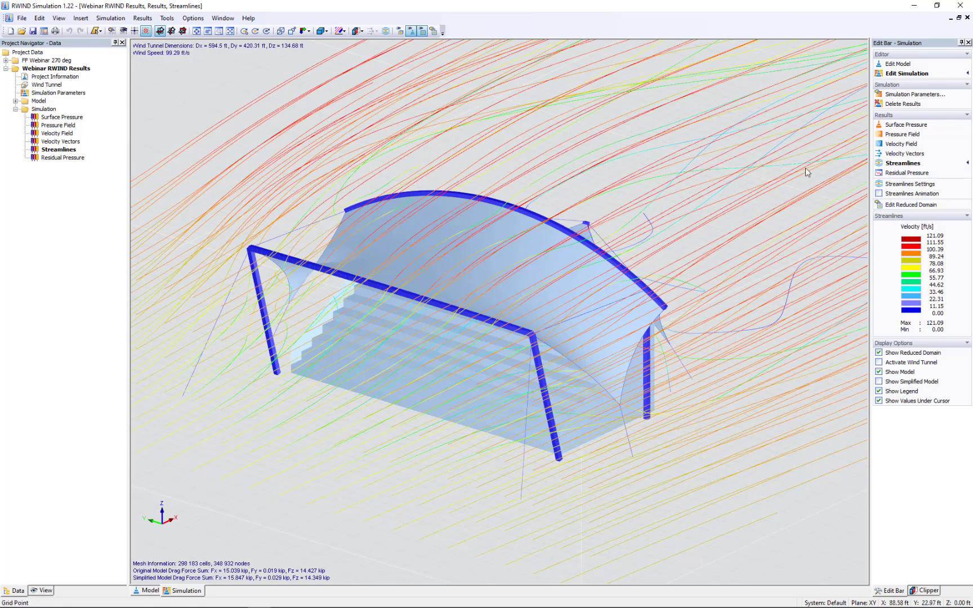
- Narrow the rectangular streamline source to a slim vertical strip and shift it sideways toward the middle of the structure
left_click(903, 184)
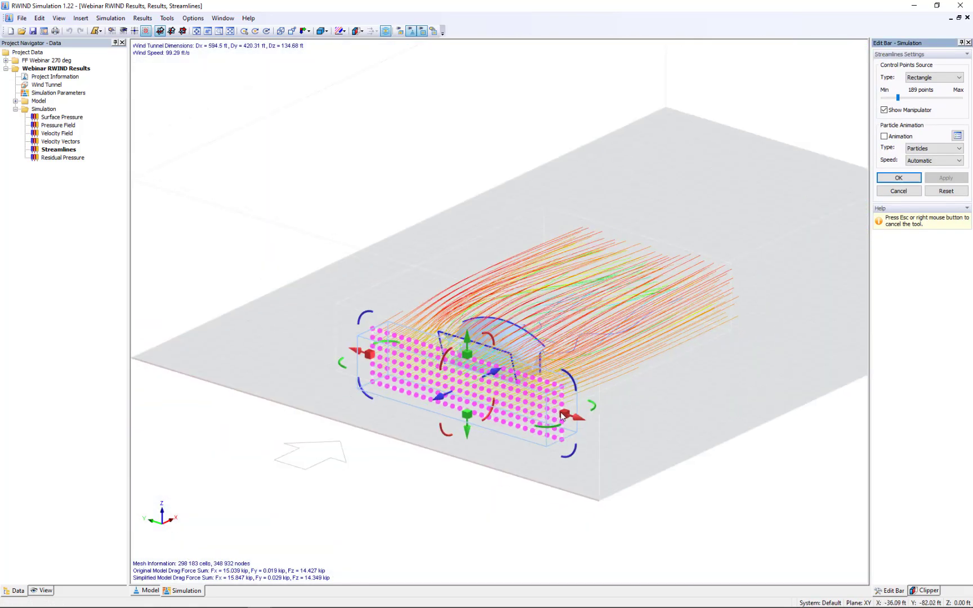
left_click_drag(561, 415, 426, 369)
scroll(416, 376, "up", 2)
scroll(416, 376, "up", 3)
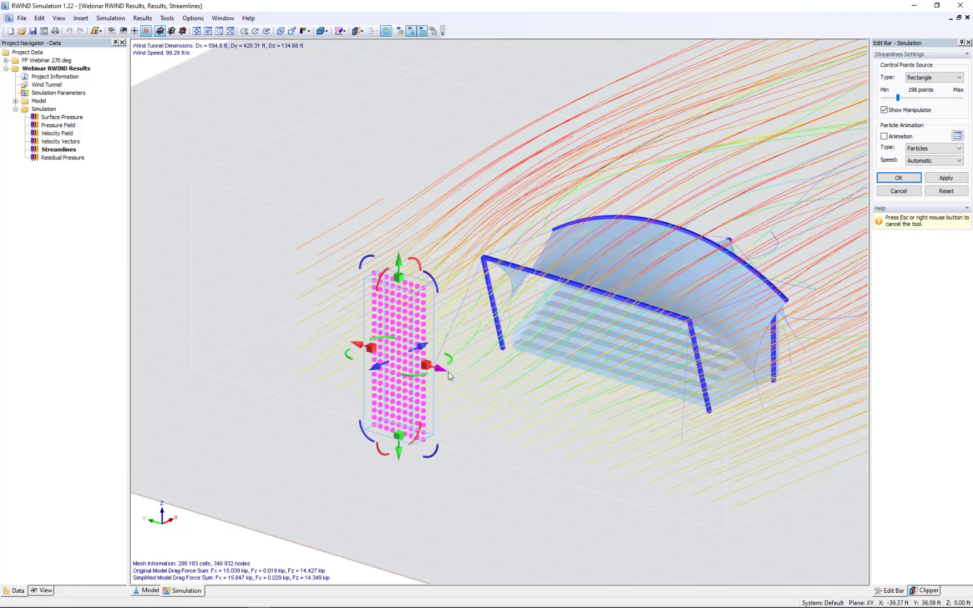
left_click_drag(449, 375, 515, 397)
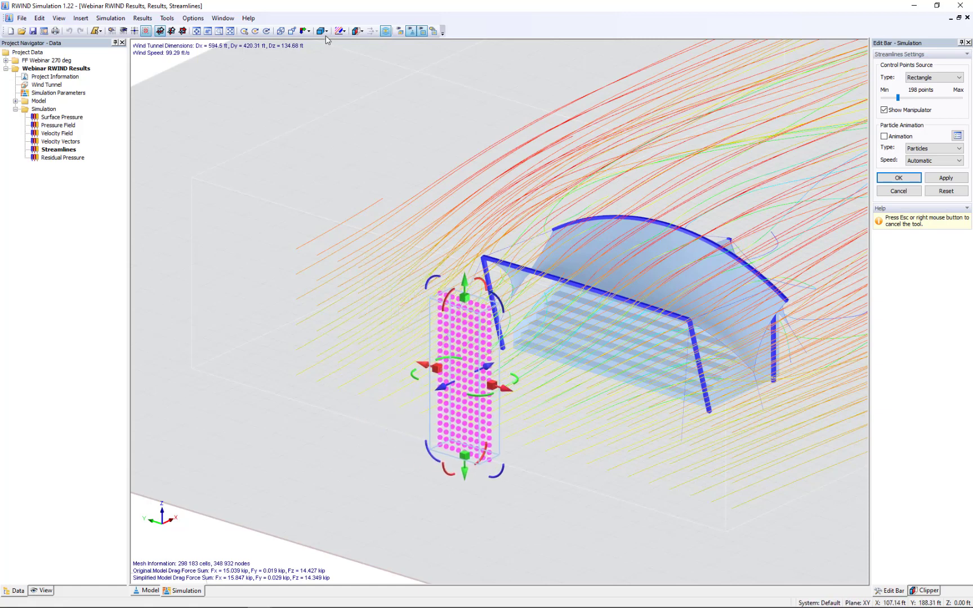
- Centre the streamline source on the structure in an X-direction view, lower its upper edge slightly, and accept the streamline settings
left_click(307, 32)
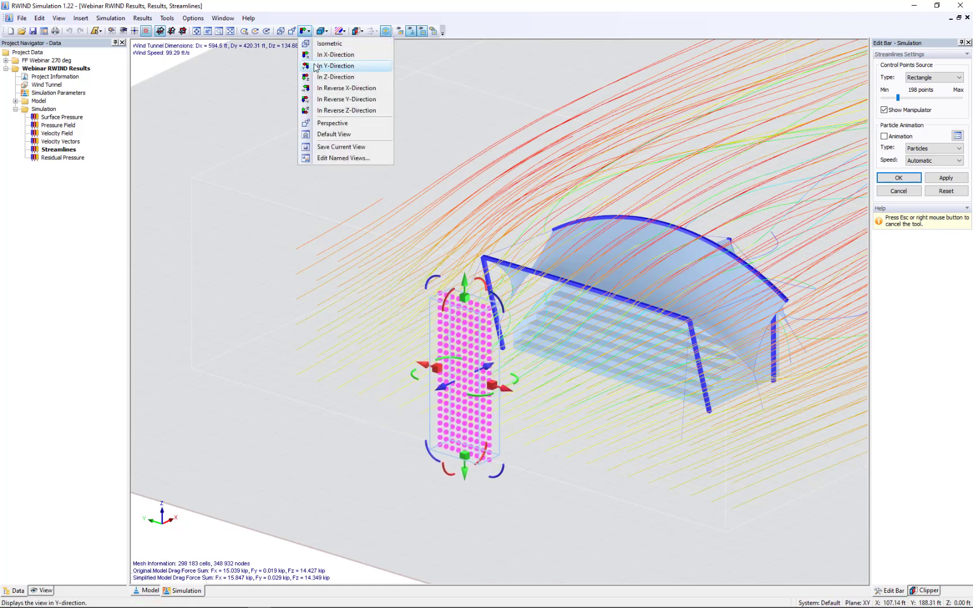
left_click(319, 58)
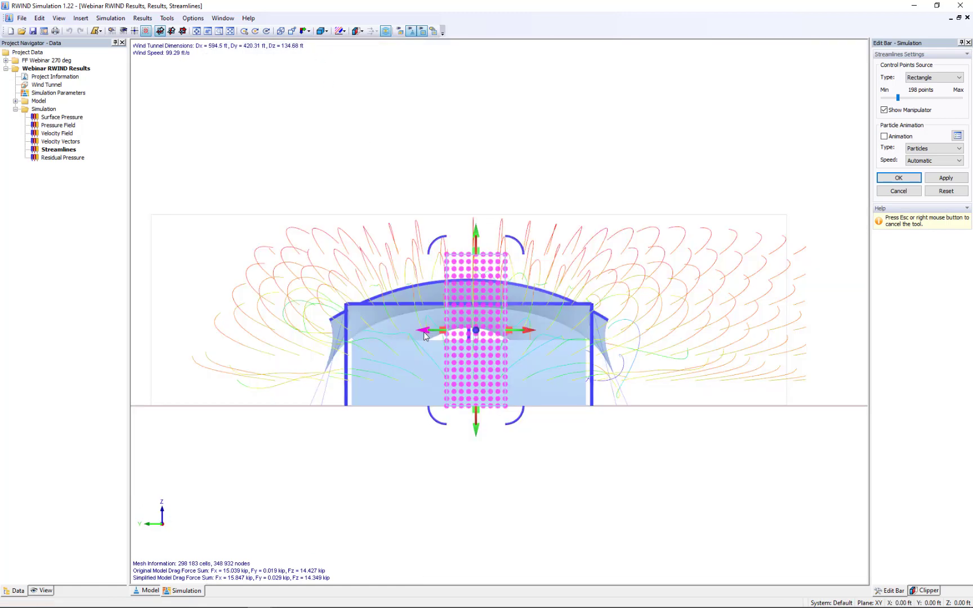
left_click_drag(423, 333, 415, 333)
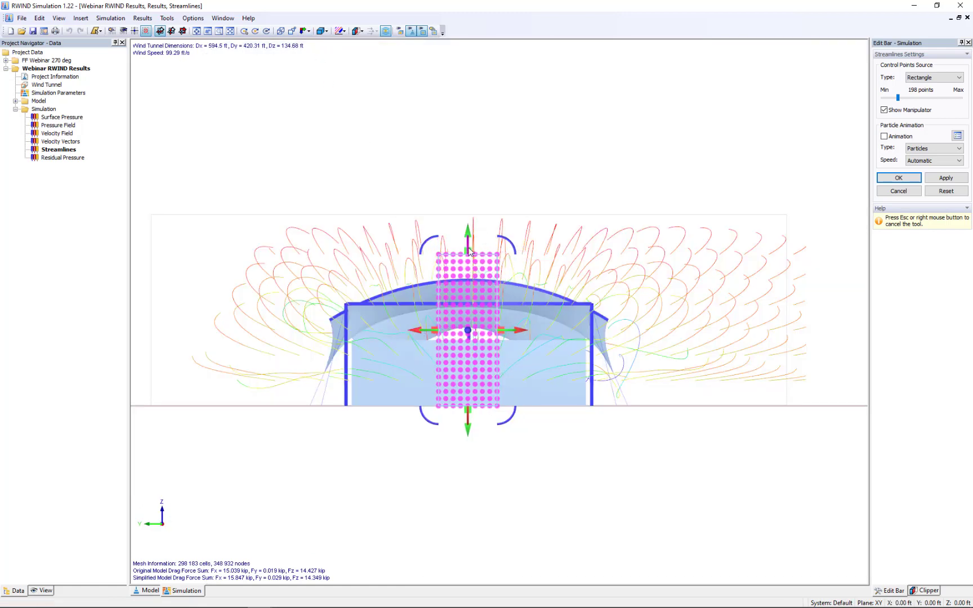
left_click_drag(472, 252, 472, 260)
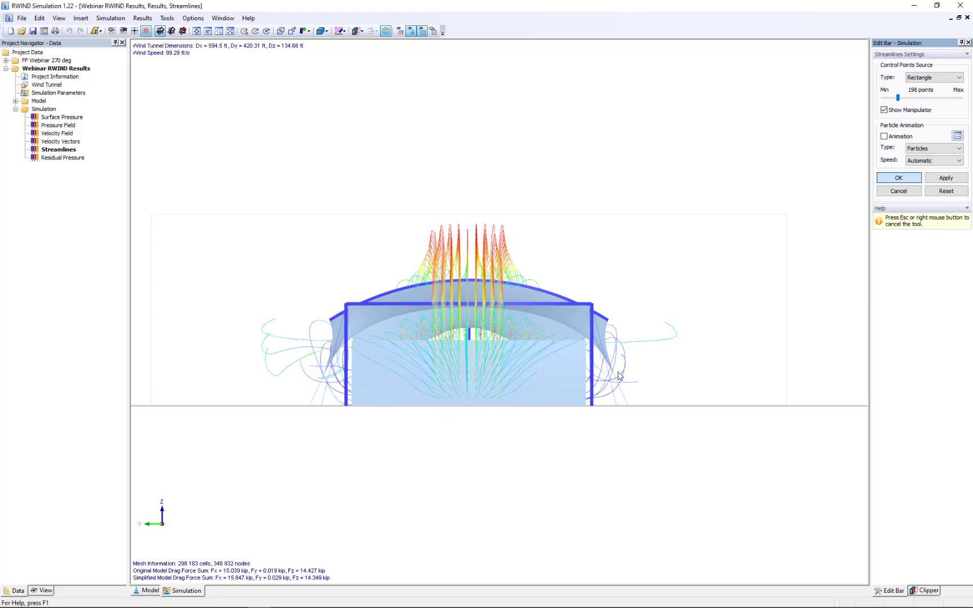
right_click(644, 363)
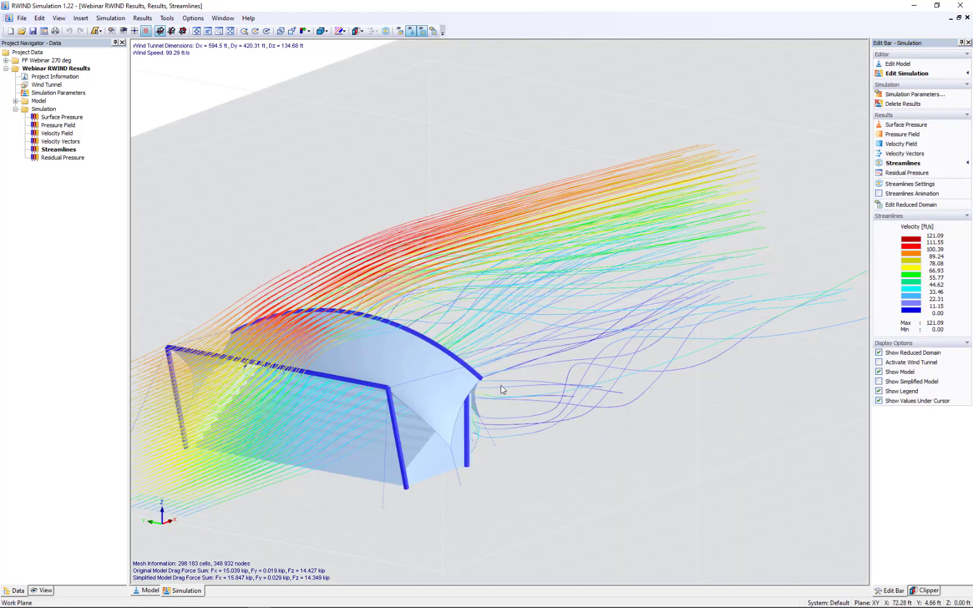
- Examine the streamlines around the canopy and stairs in a Y-direction side view and close up at the gap above the stairs
middle_click_drag(517, 385, 623, 366)
scroll(623, 365, "down", 1)
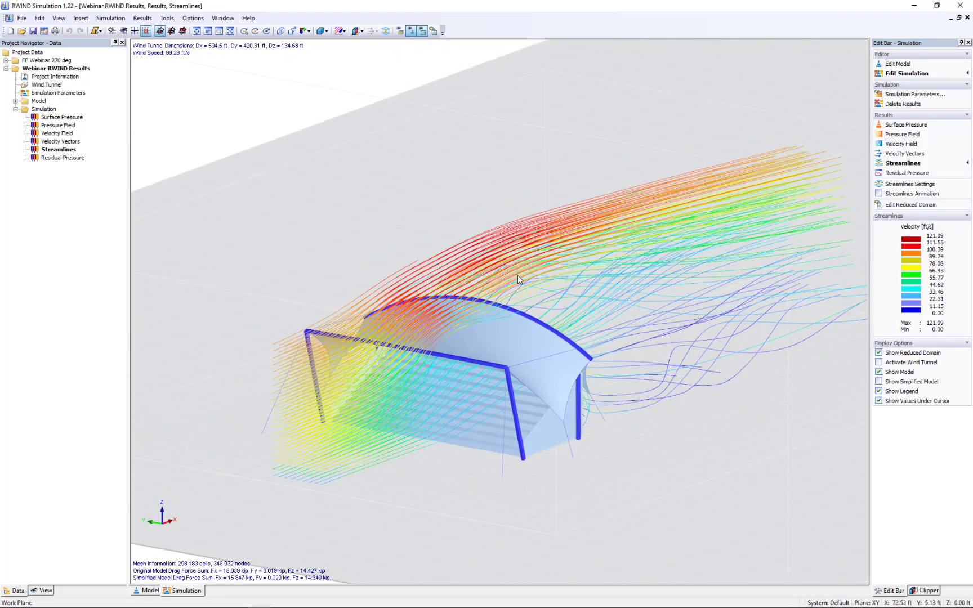
left_click(310, 32)
left_click(322, 72)
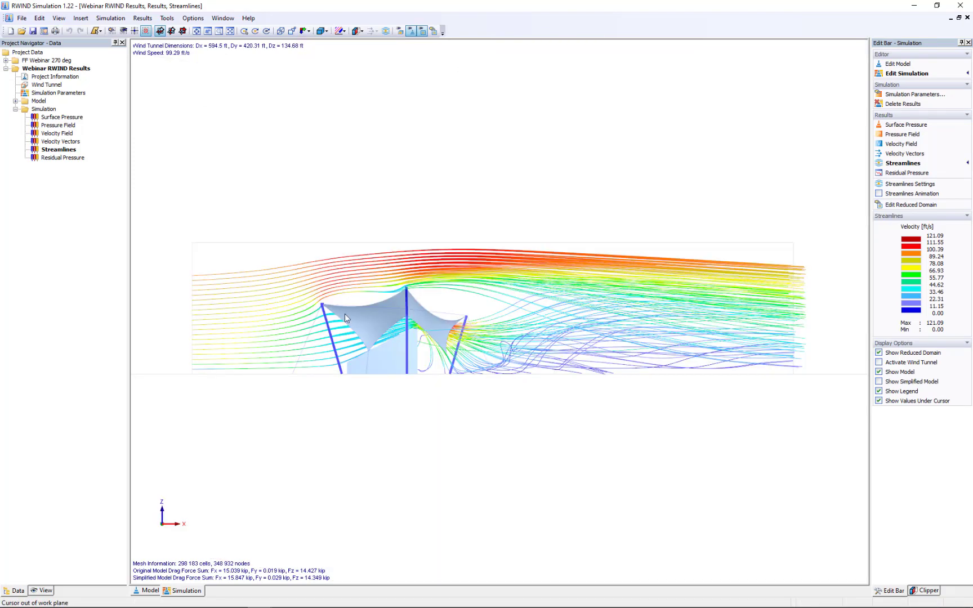
scroll(343, 351, "up", 5)
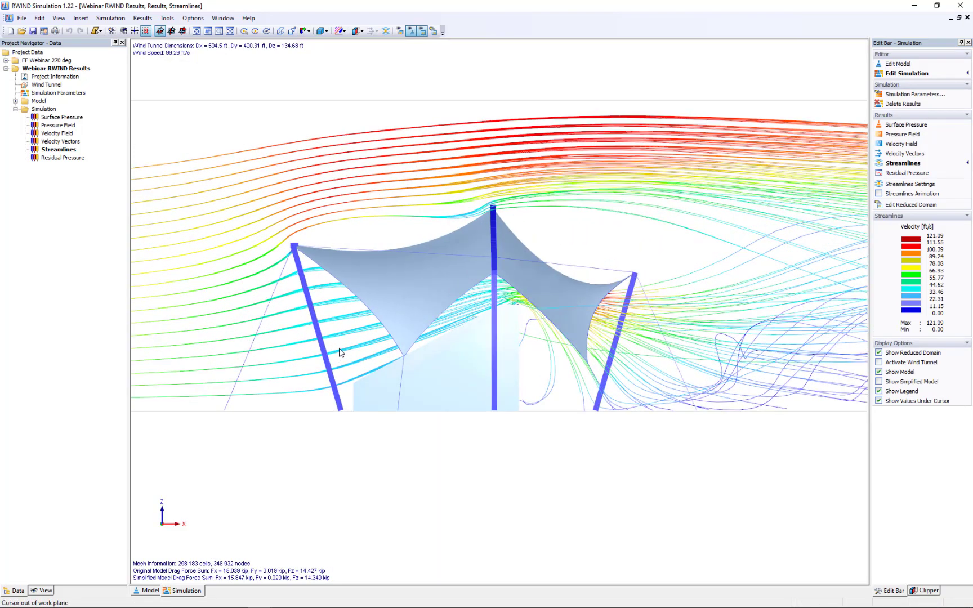
scroll(340, 352, "up", 2)
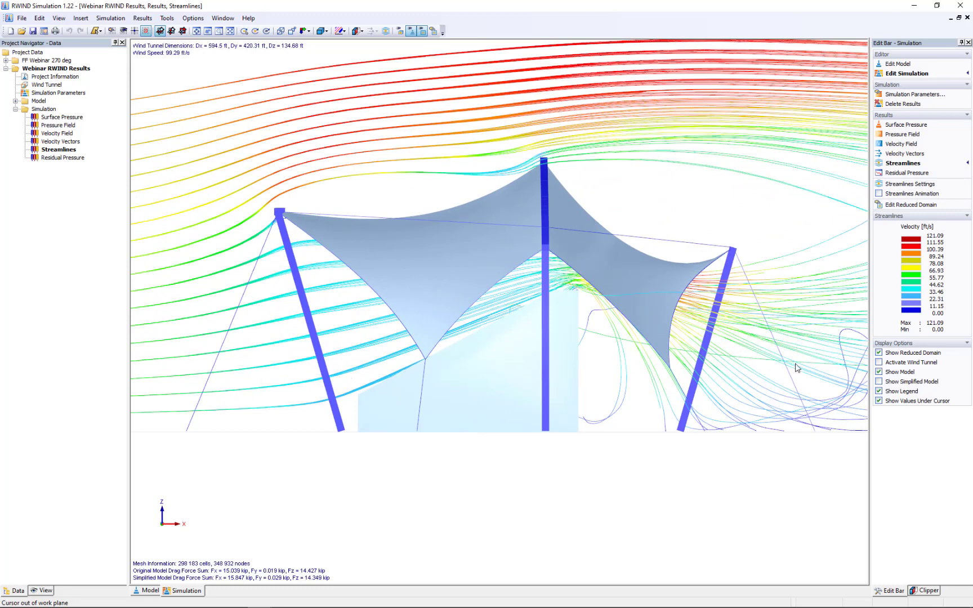
middle_click_drag(652, 384, 732, 374, "ctrl")
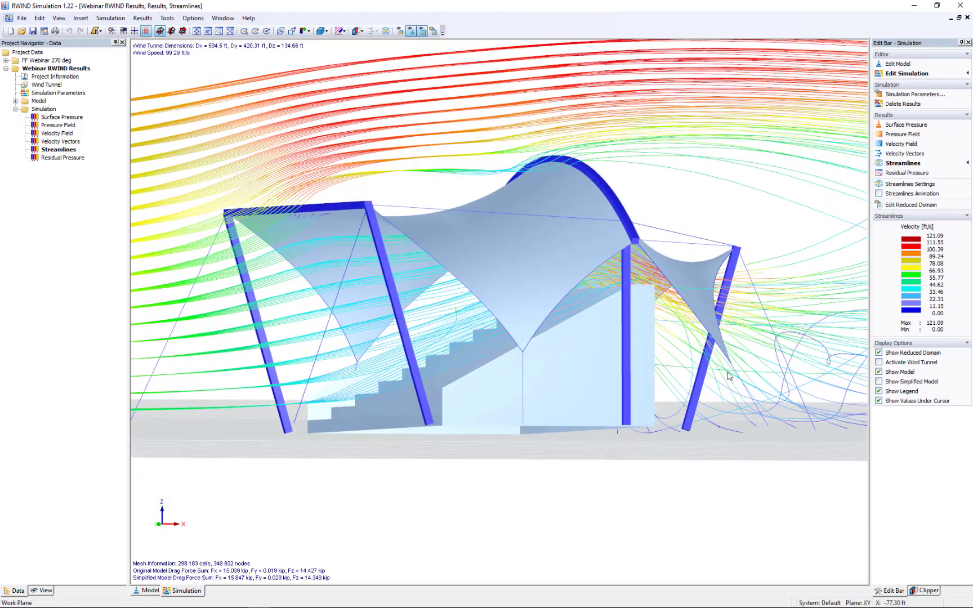
scroll(651, 276, "up", 5)
scroll(648, 275, "up", 3)
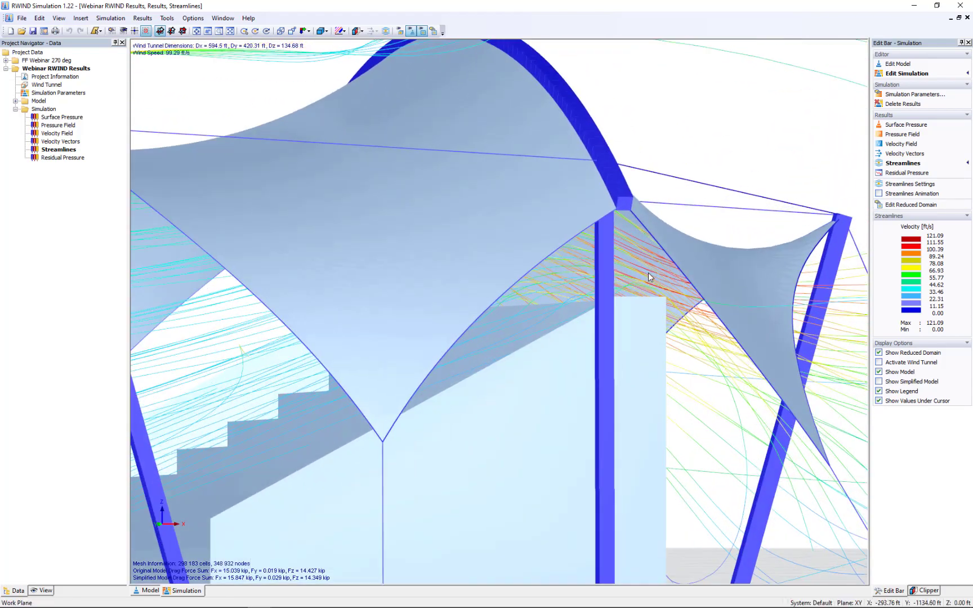
- Animate the streamlines around the canopy and stairs and examine the flow in a Y-direction side view
scroll(611, 263, "up", 3)
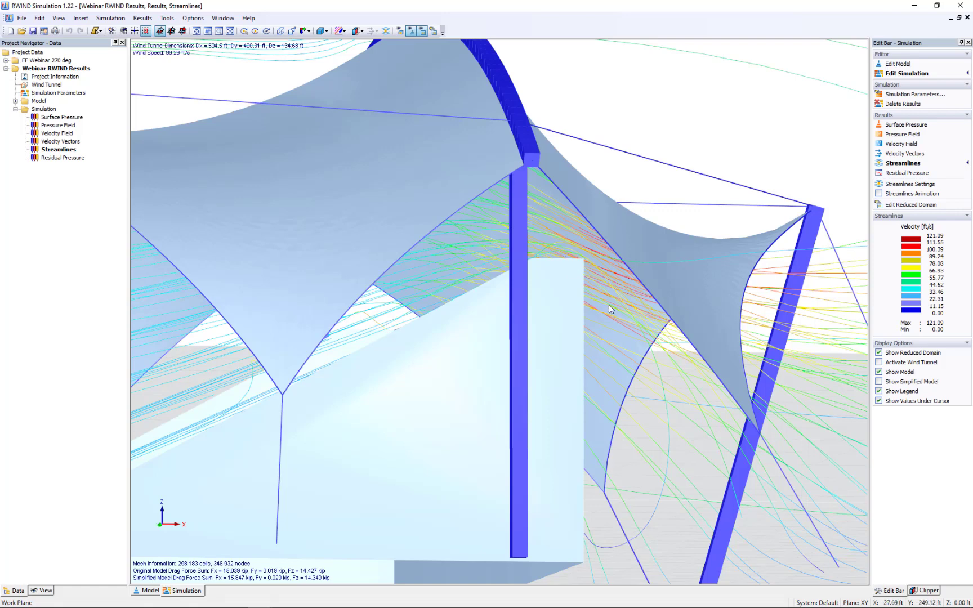
scroll(609, 309, "down", 3)
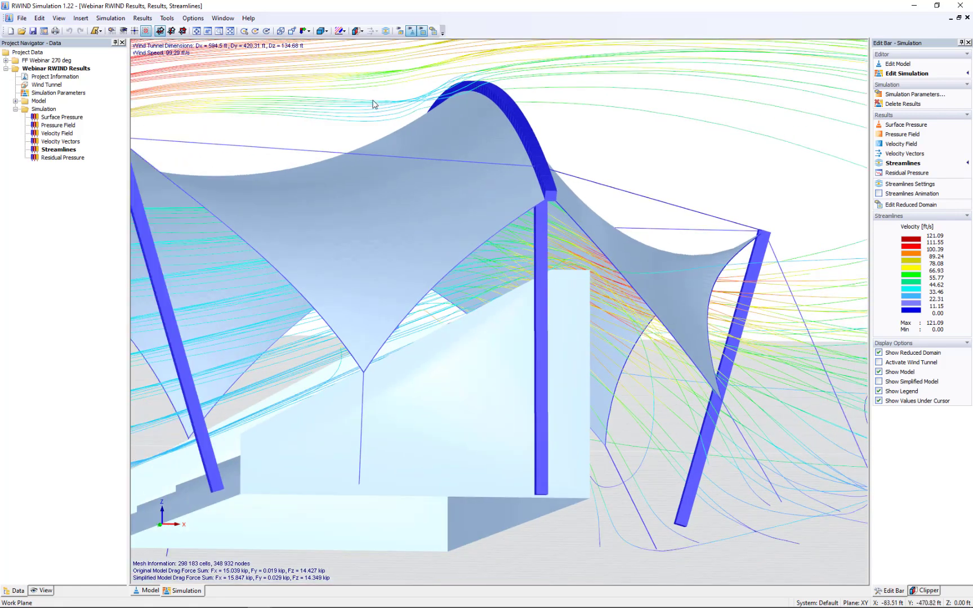
left_click(308, 32)
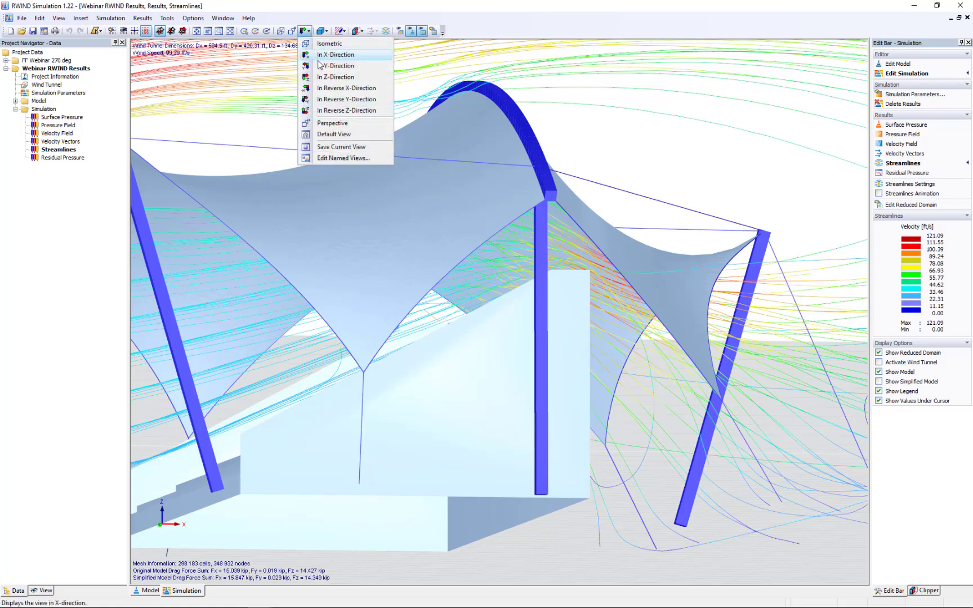
left_click(319, 55)
scroll(383, 349, "up", 3)
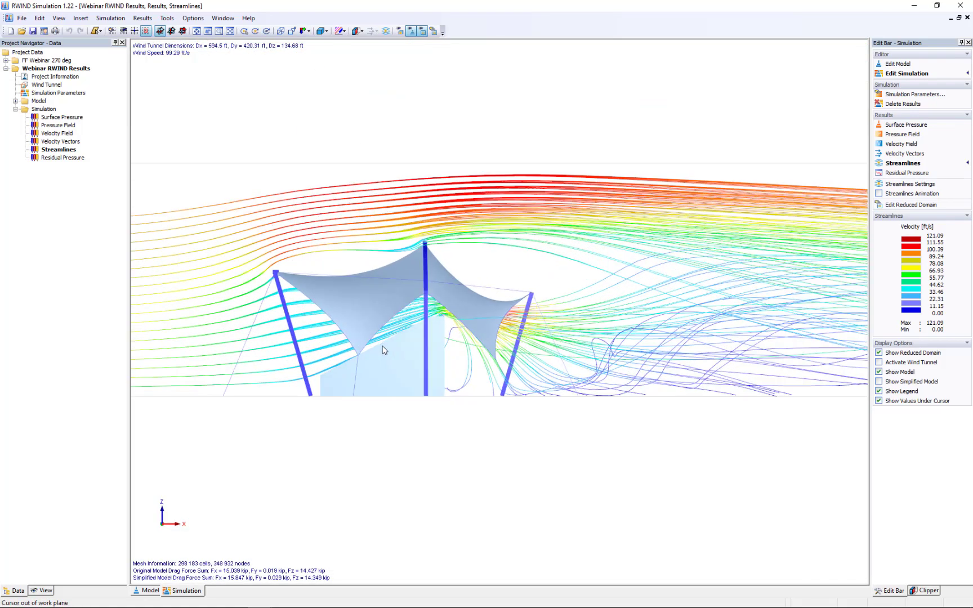
left_click(879, 194)
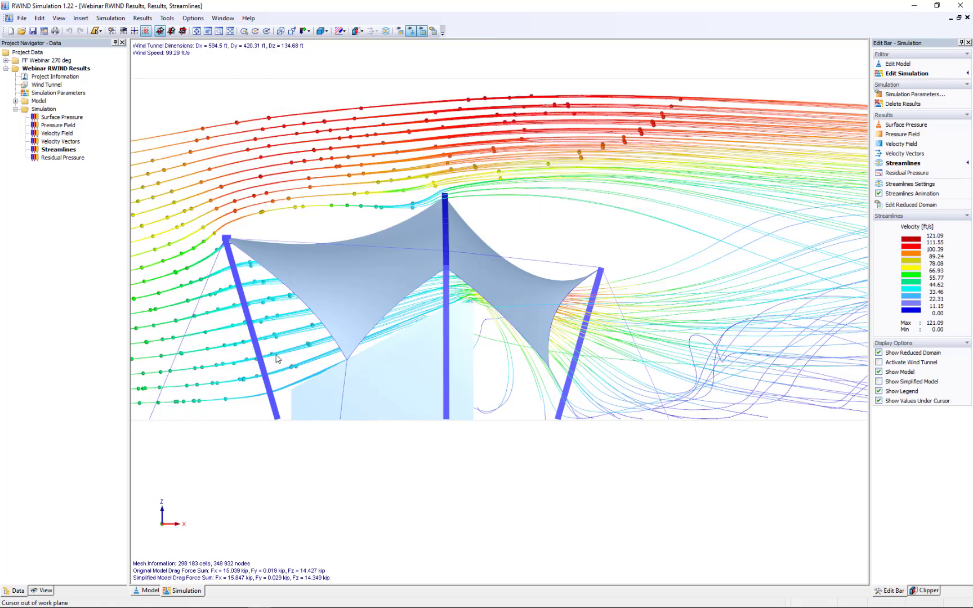
scroll(280, 353, "up", 1)
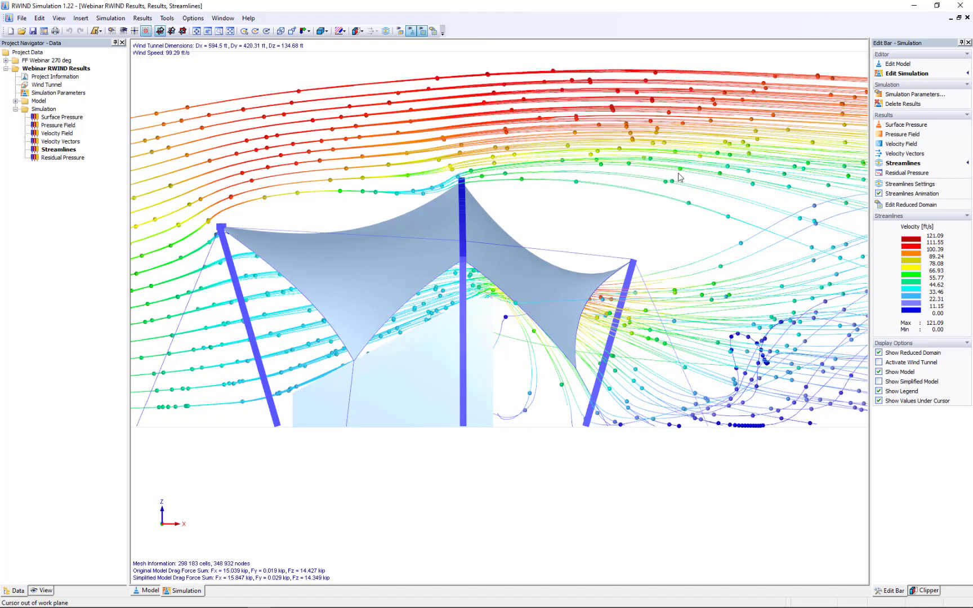
- Display the surface pressure results and examine the stair treads and canopy from an angled three-dimensional view
left_click(895, 127)
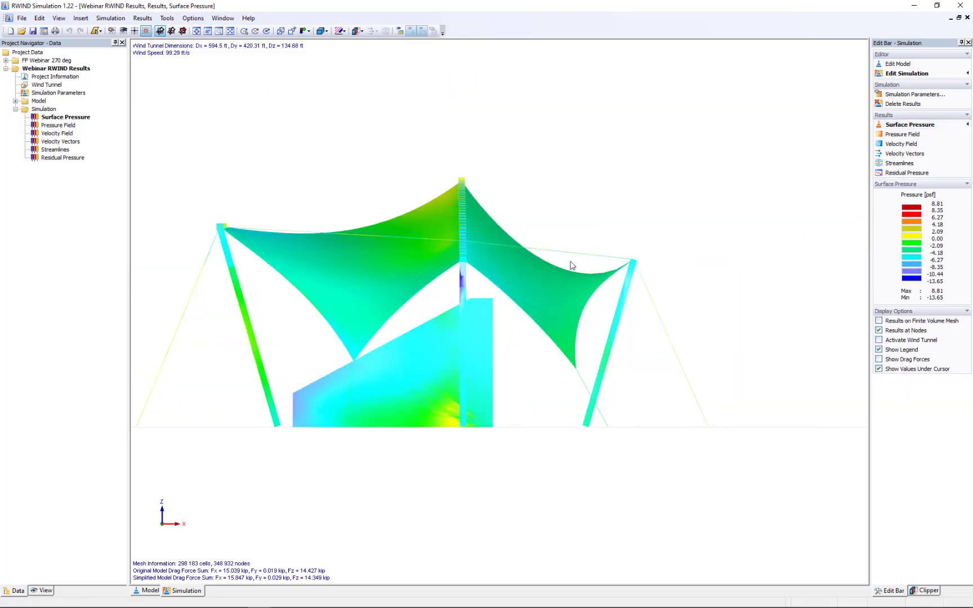
middle_click_drag(285, 317, 546, 338, "ctrl")
middle_click_drag(657, 288, 702, 282)
scroll(702, 283, "down", 1)
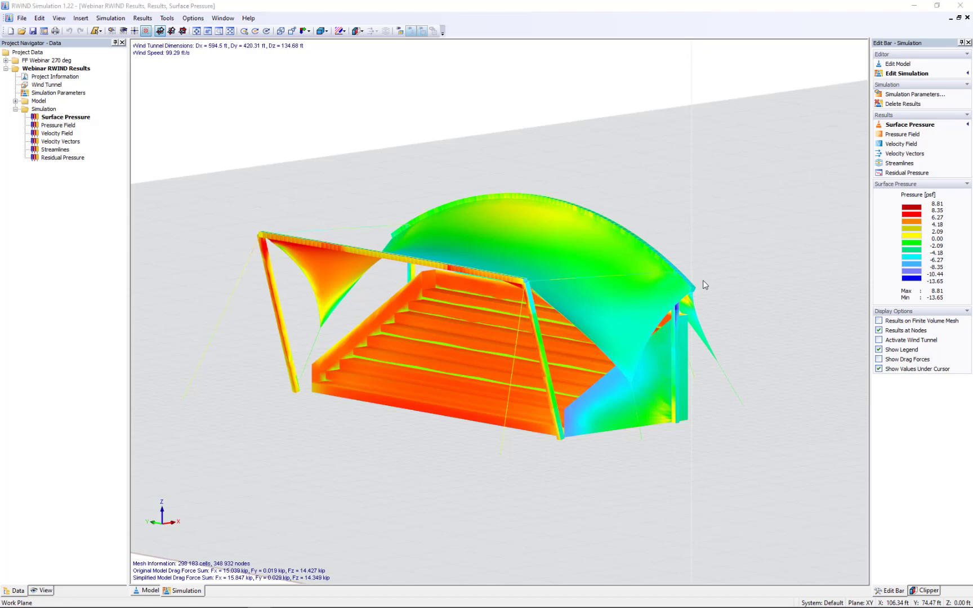
- Switch to the PowerPoint slide show of FF and CFD Webinar.pptx and advance to the More Information slide
key("super+Tab")
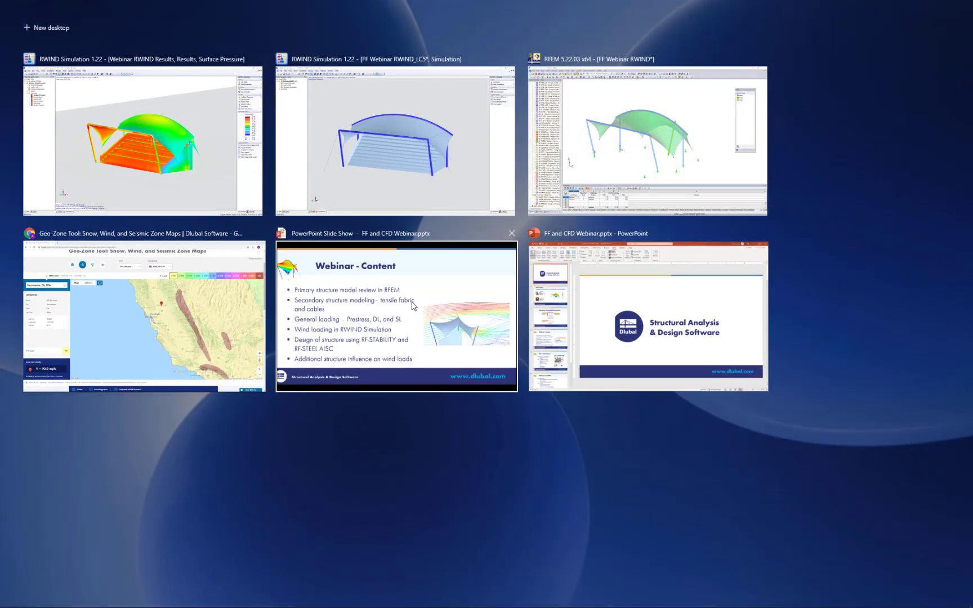
left_click(411, 304)
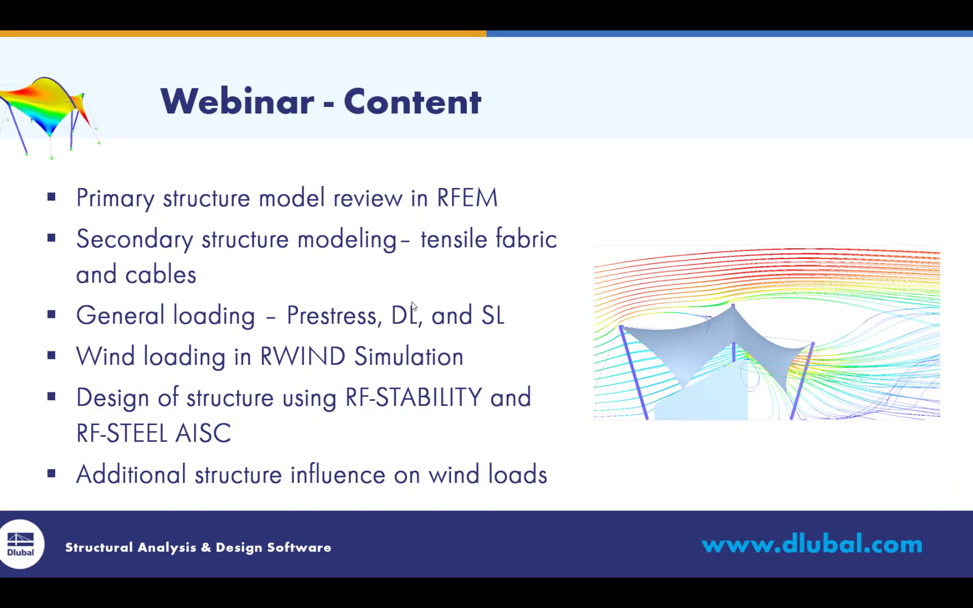
left_click(412, 302)
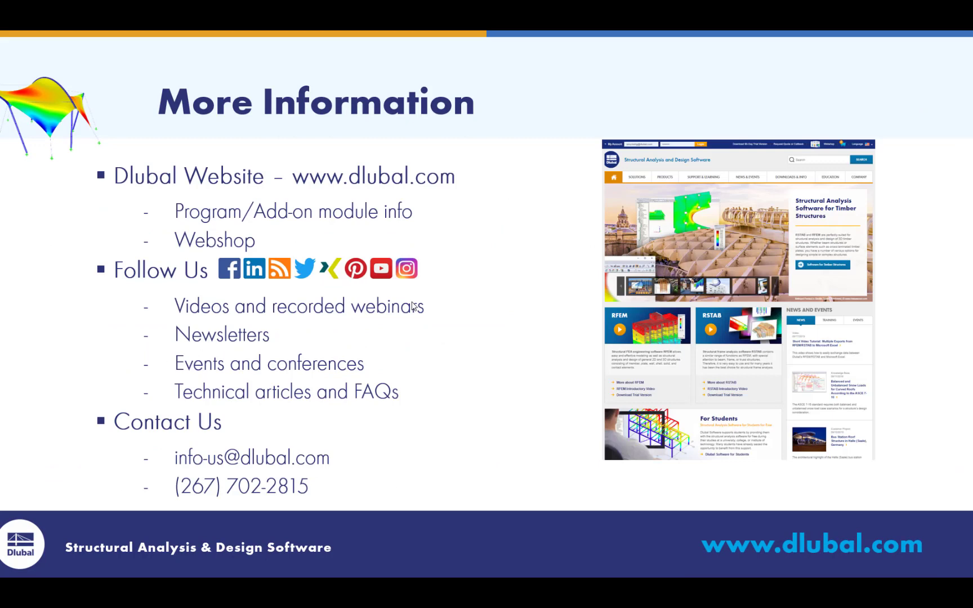